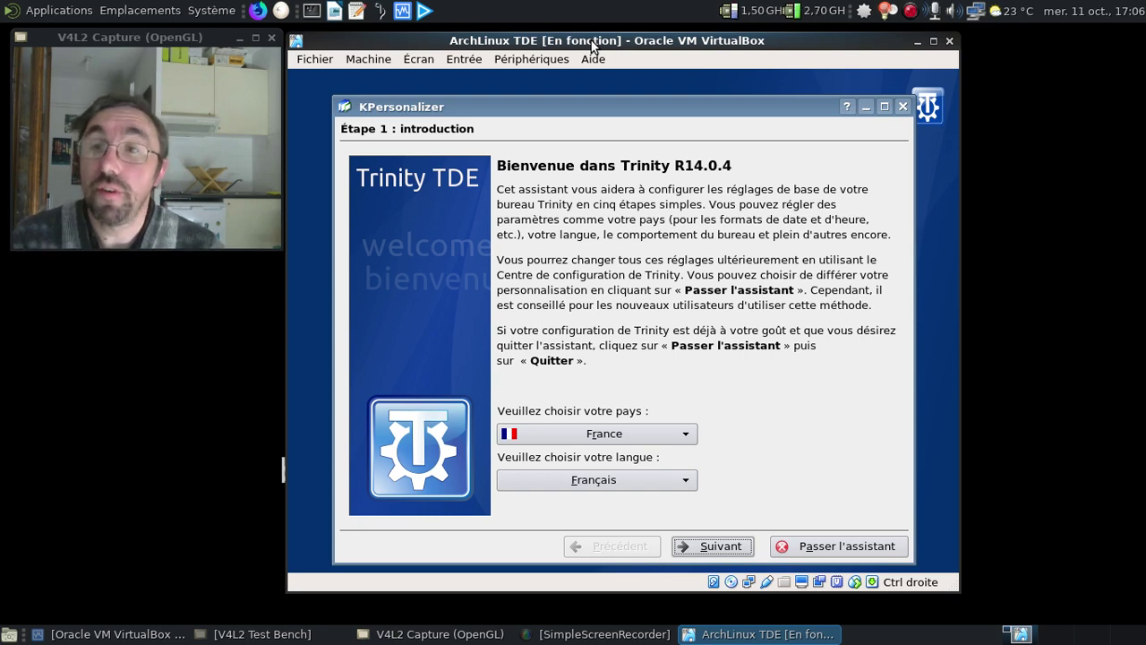
Step: Complete the KPersonalizer wizard with France, Français, the TDE system behaviour and the Plastik style
click(699, 550)
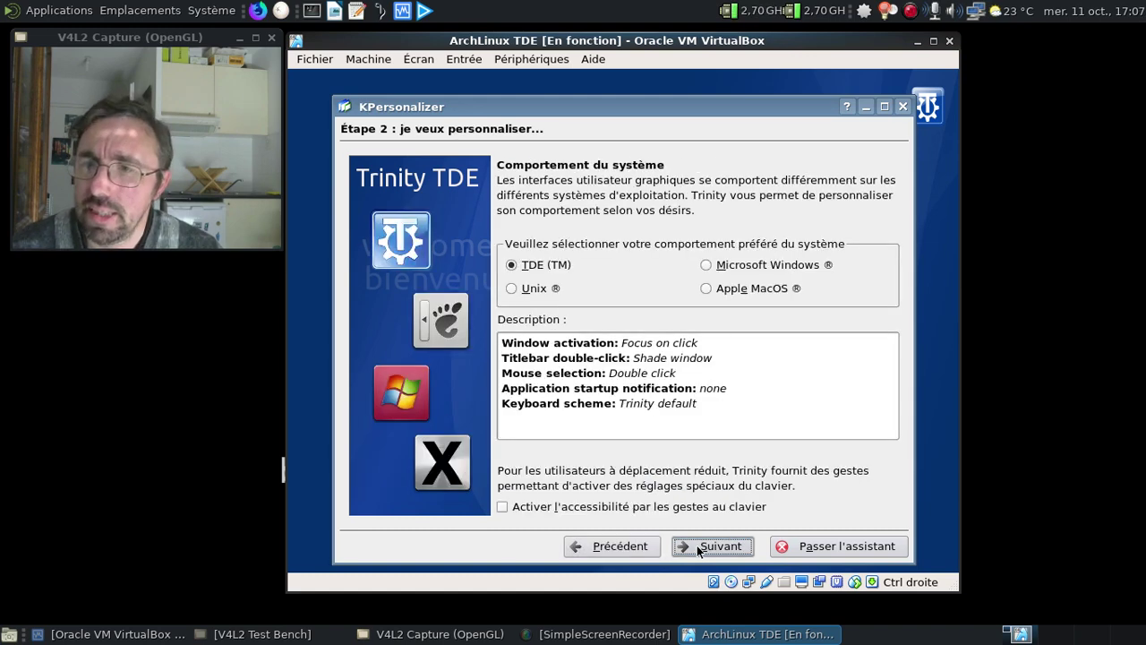
click(699, 550)
click(700, 550)
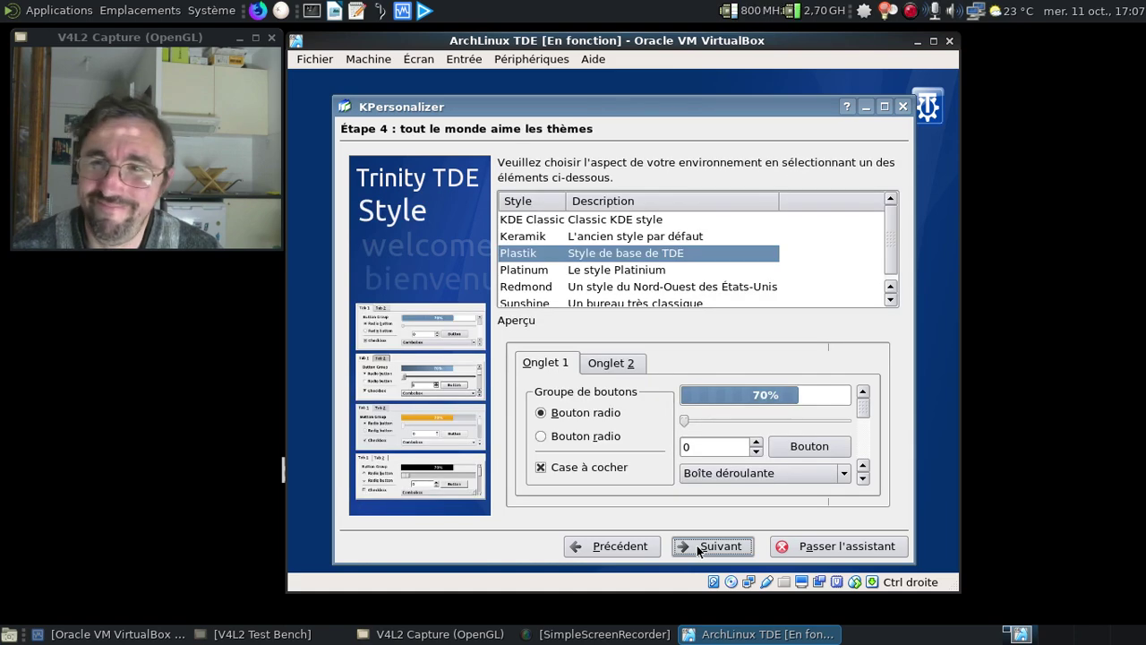
click(699, 548)
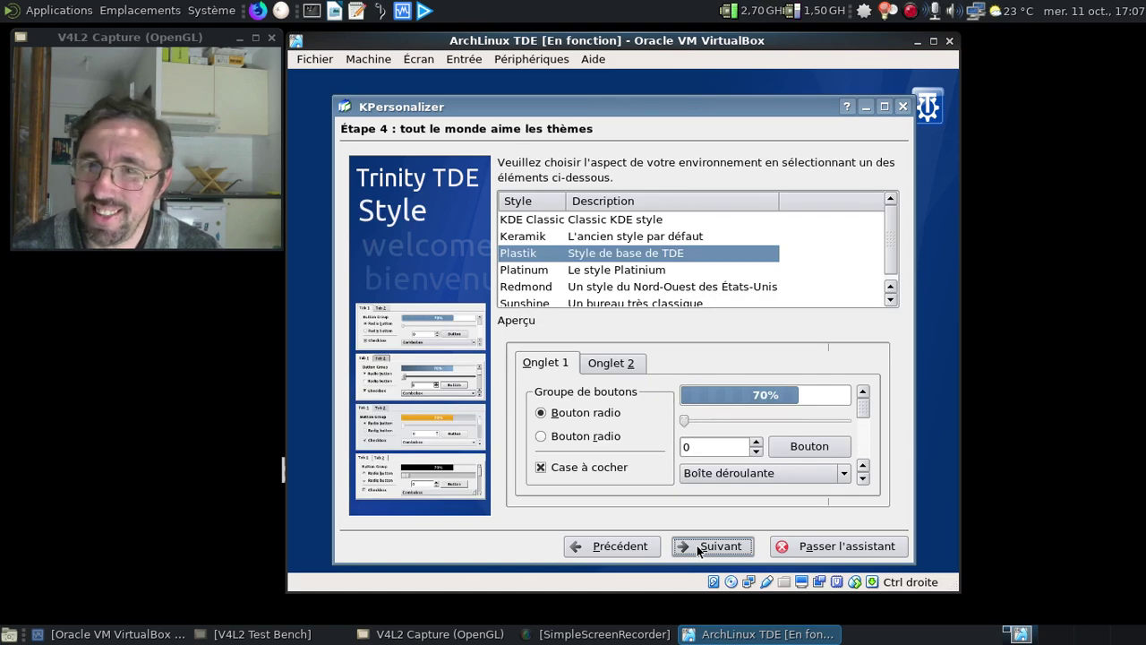
click(700, 548)
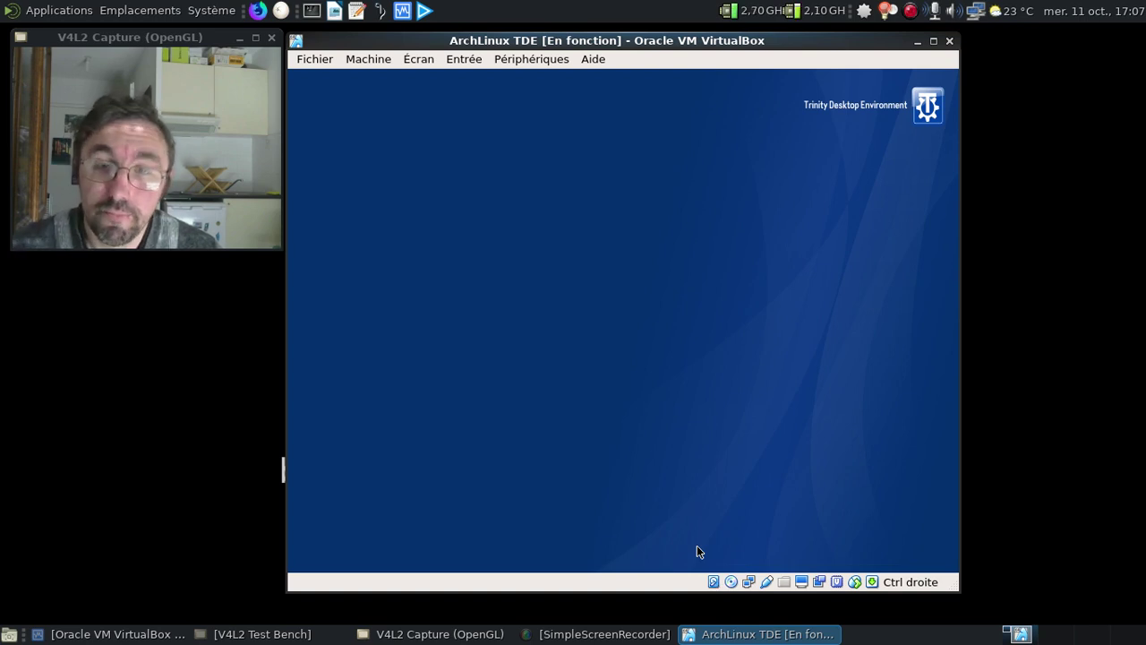
Step: Switch the virtual machine to full screen and close the TDENetworkManager crash report
key(Control_R+f)
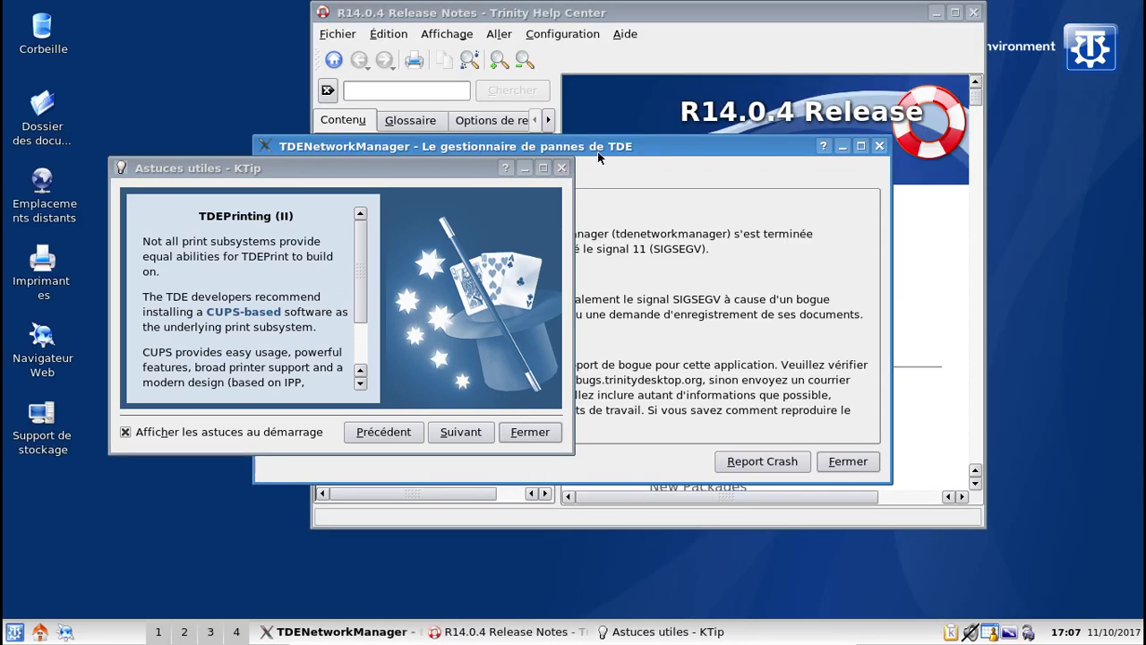
click(855, 463)
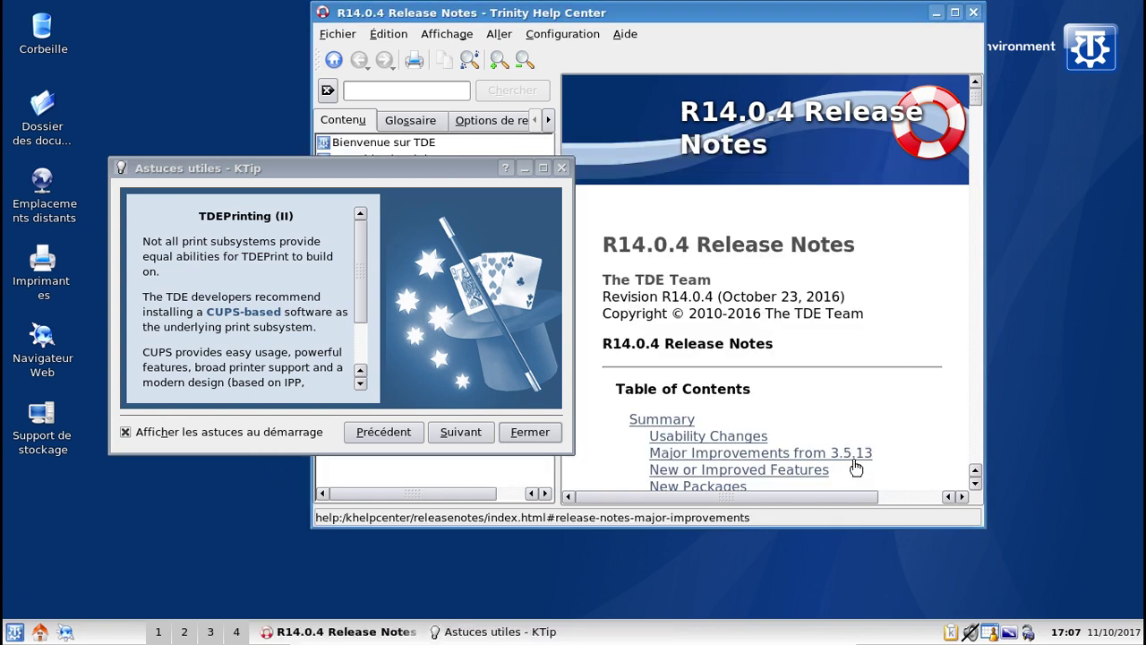
Step: Open the KMix mixer window and unmute the sound
click(973, 631)
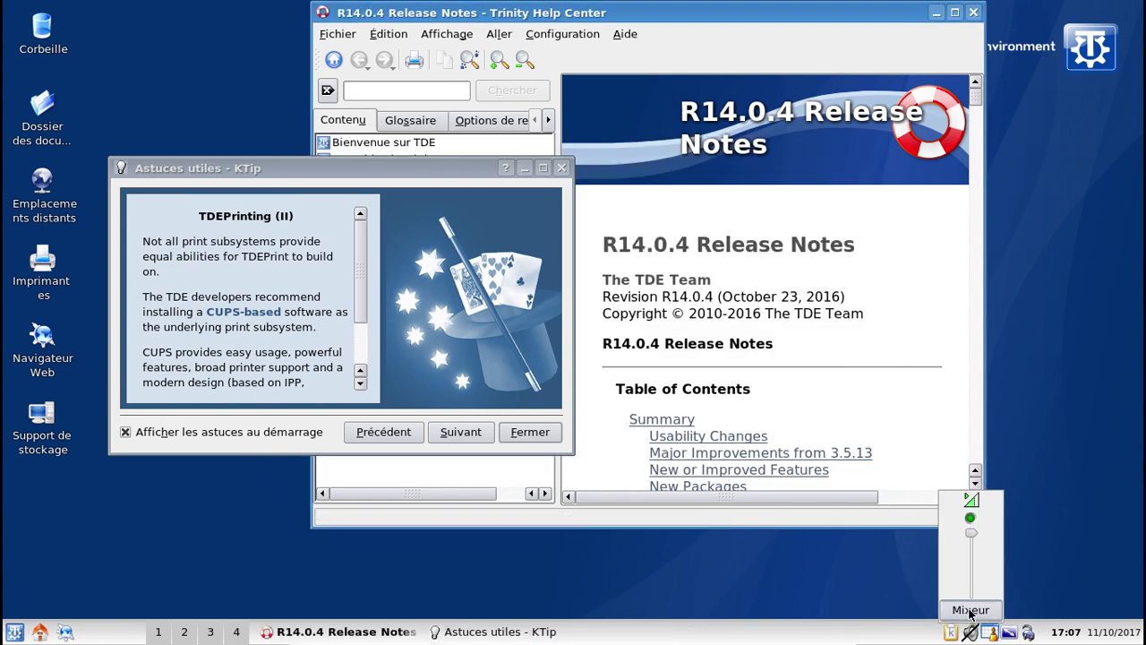
click(970, 613)
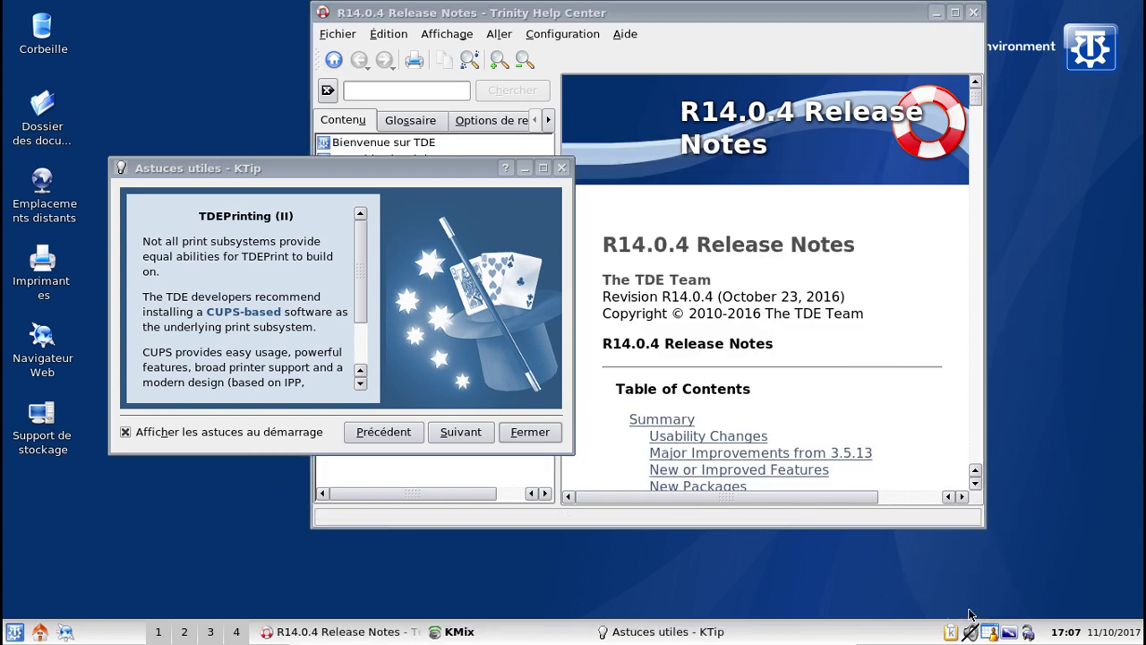
right_click(971, 632)
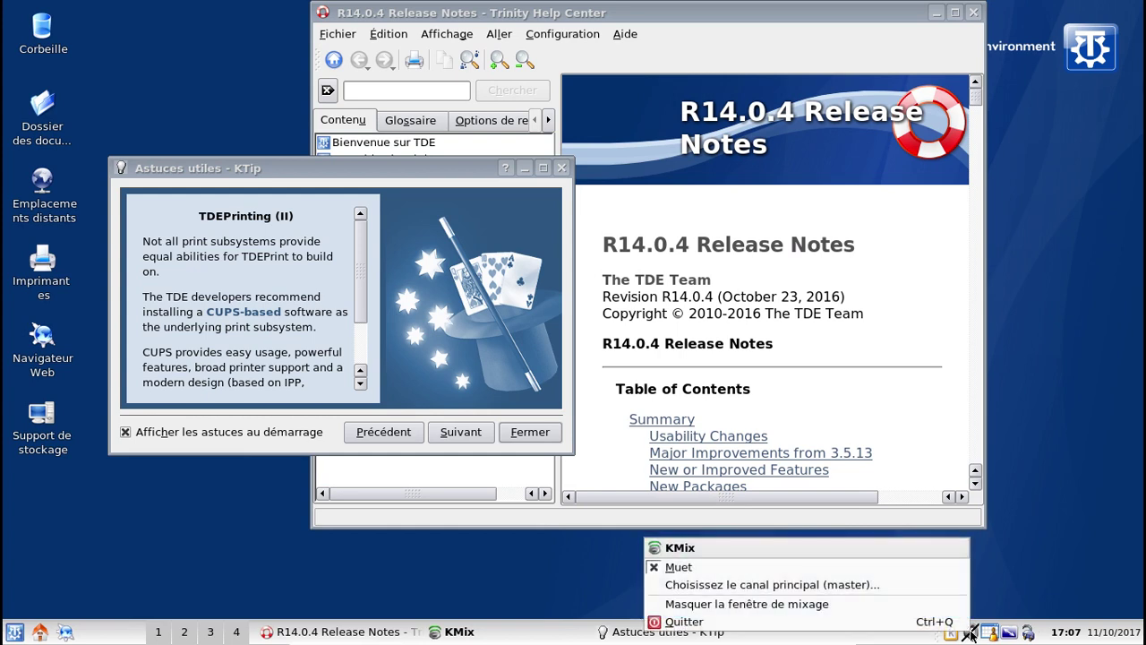
click(833, 568)
Step: Open KMix's master channel selection, close the KTip window covering it, and accept the master channel dialog
right_click(972, 633)
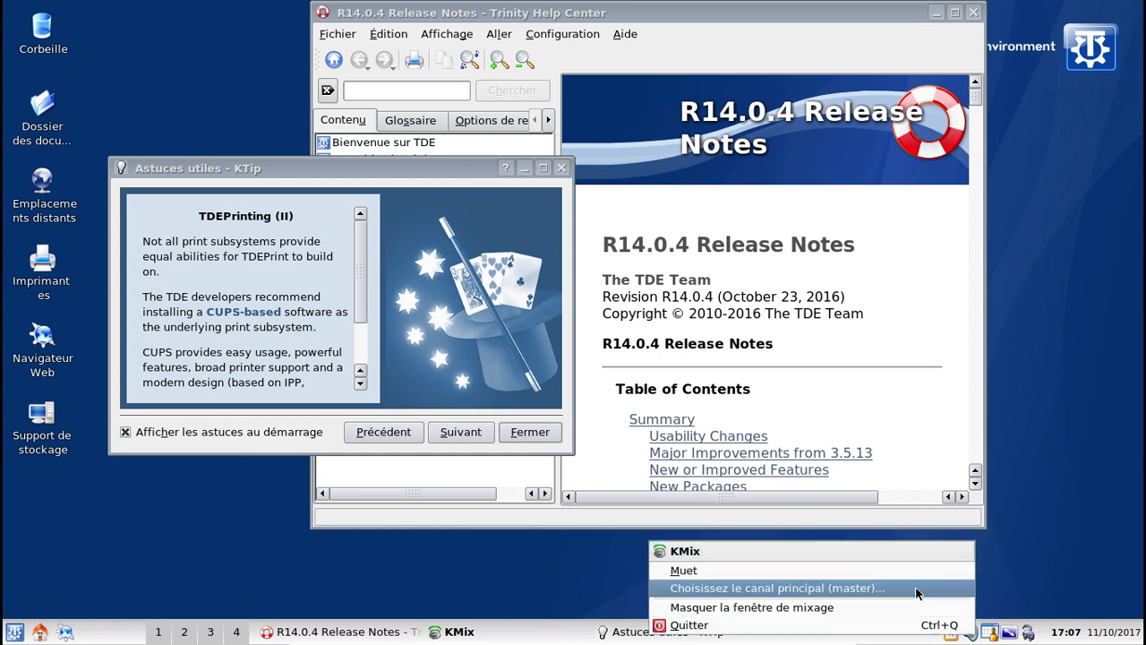
click(901, 585)
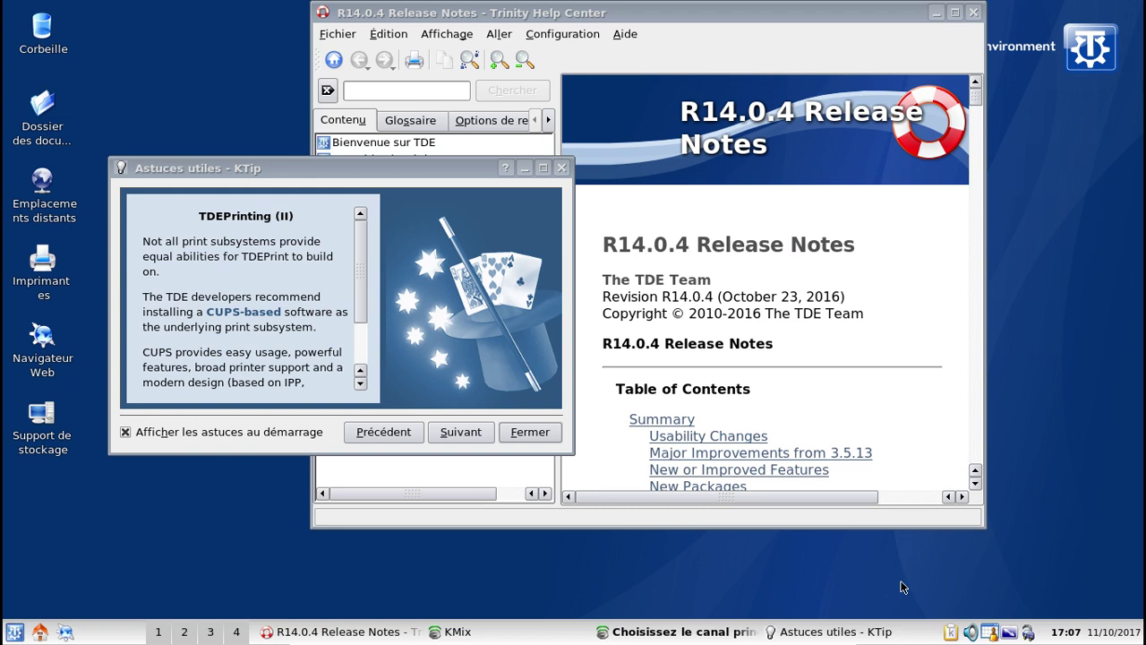
click(696, 633)
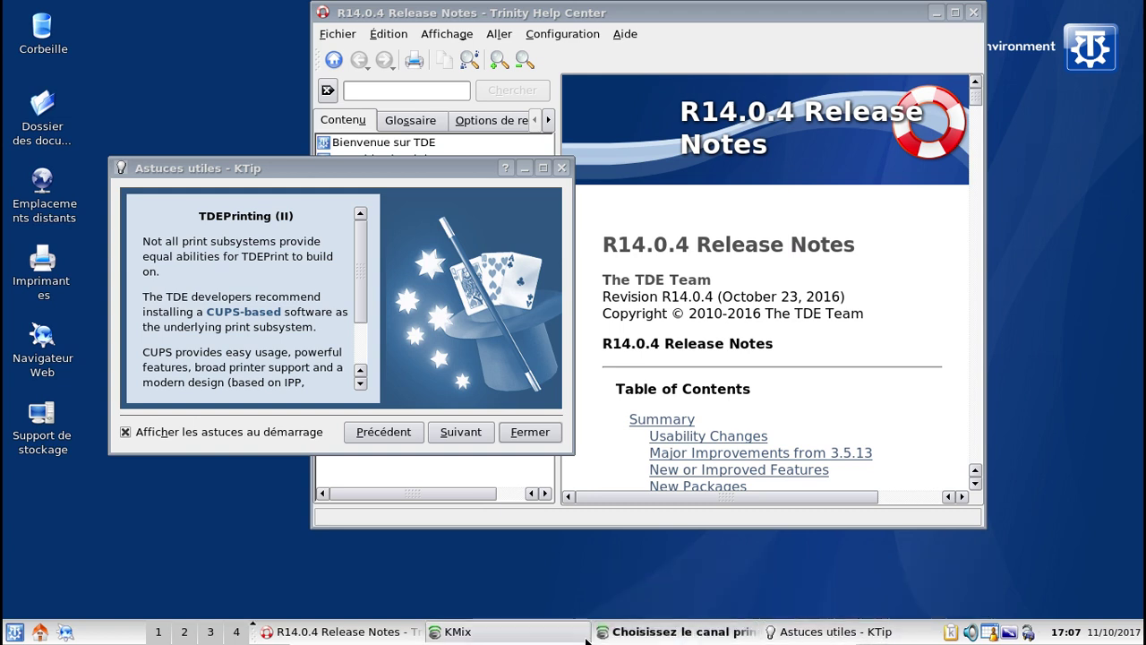
click(562, 168)
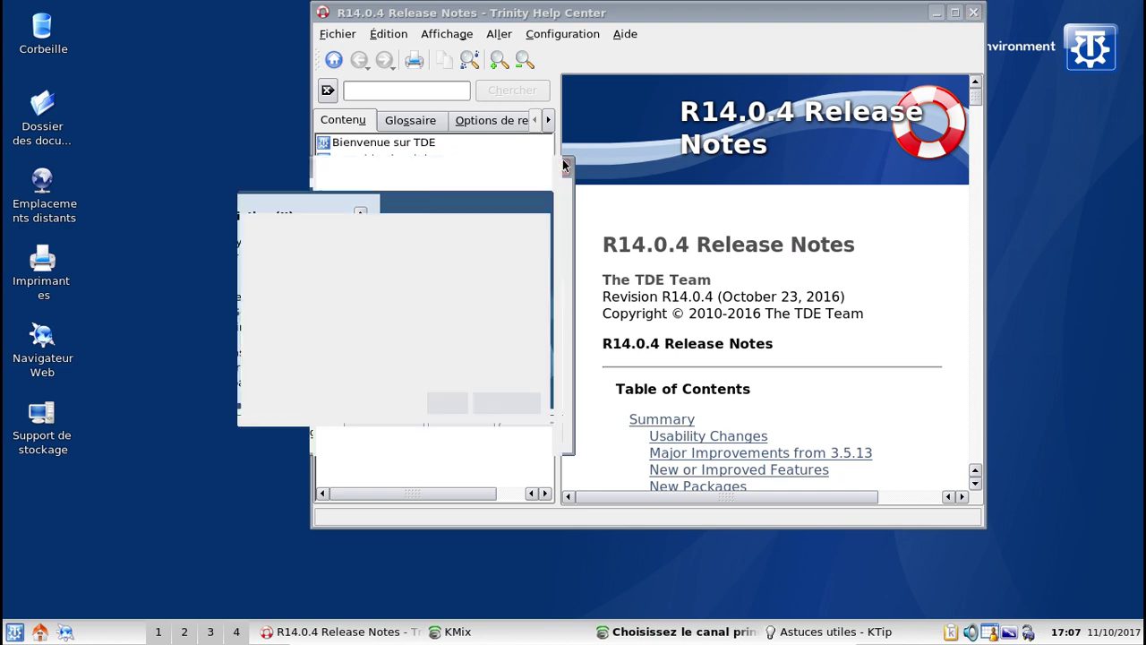
click(445, 404)
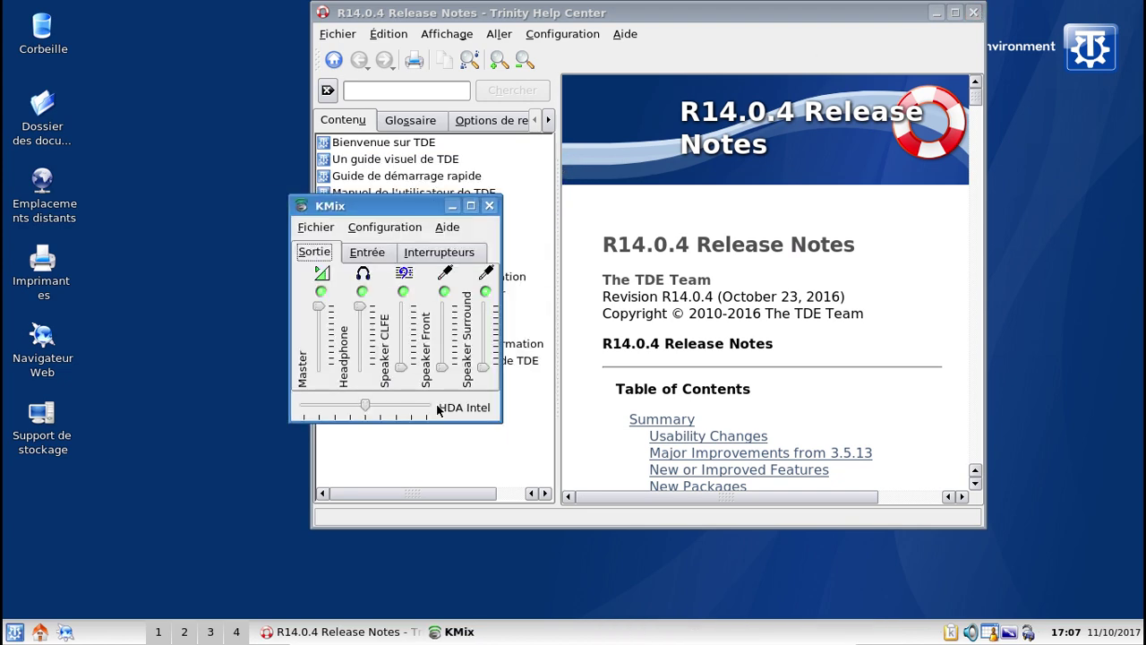
Step: Bring the KMix window in front of the release notes and enlarge it so all output channels are spread out
click(582, 430)
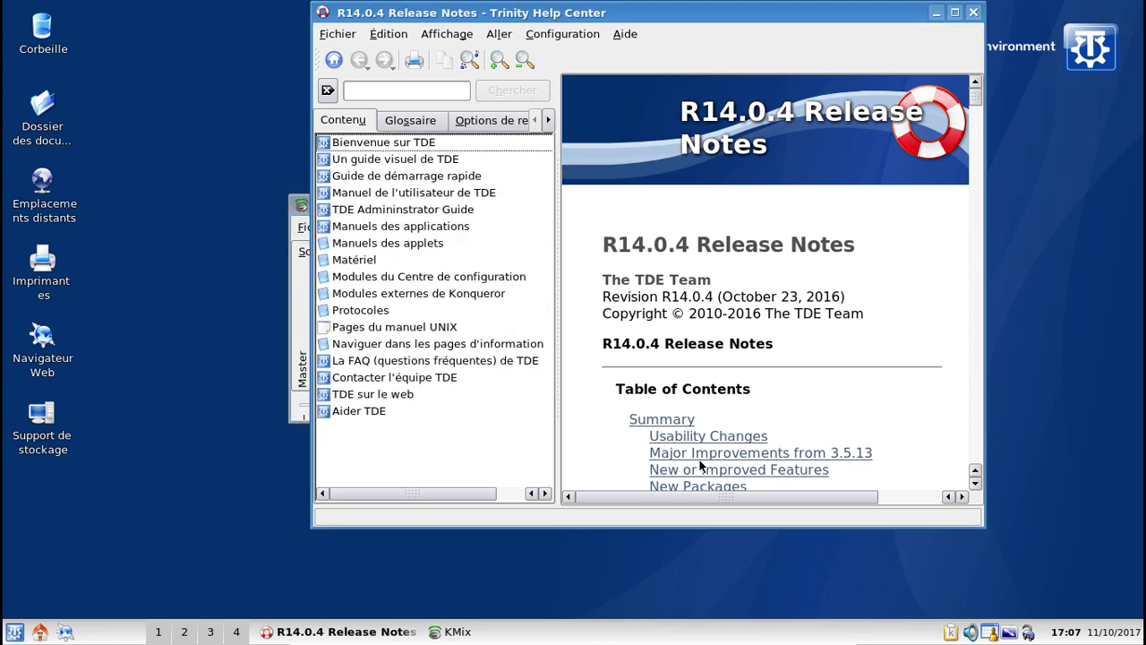
click(293, 338)
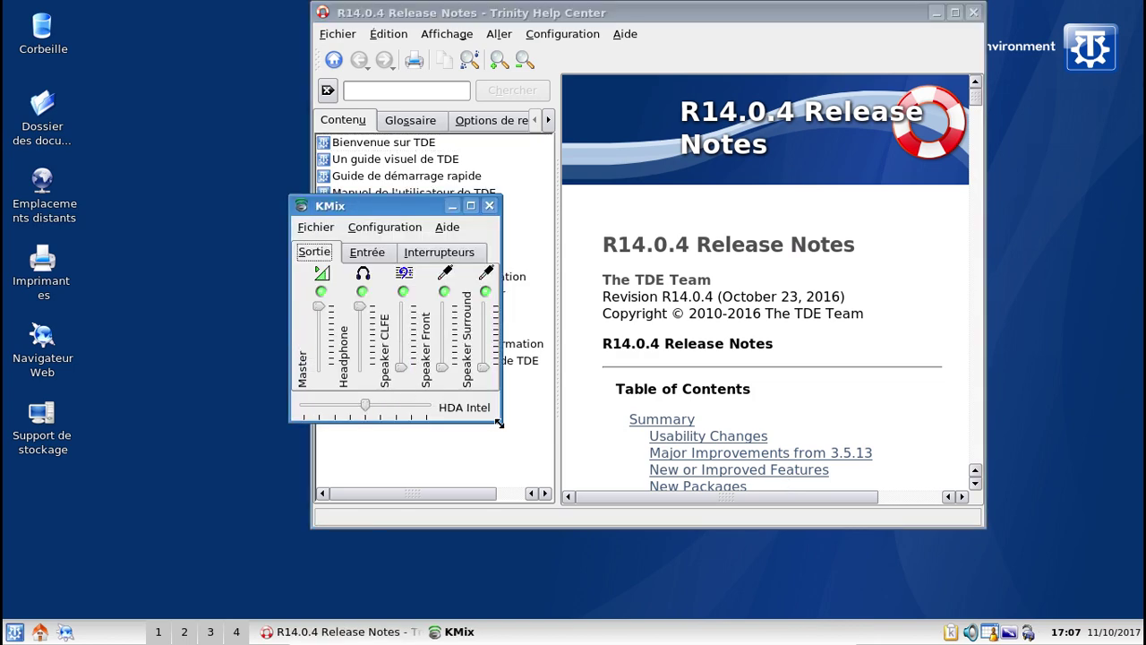
click(498, 422)
click(299, 326)
drag(499, 421, 954, 542)
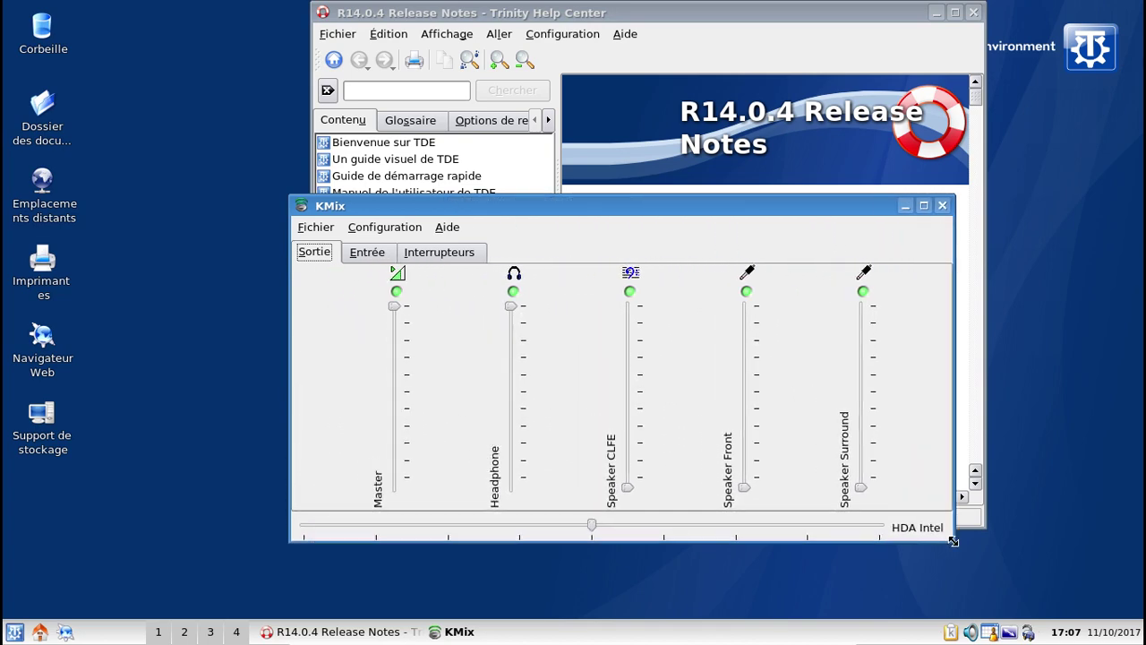
Step: Review KMix's input, switch and output channels, and close the mixer window
click(367, 251)
click(433, 254)
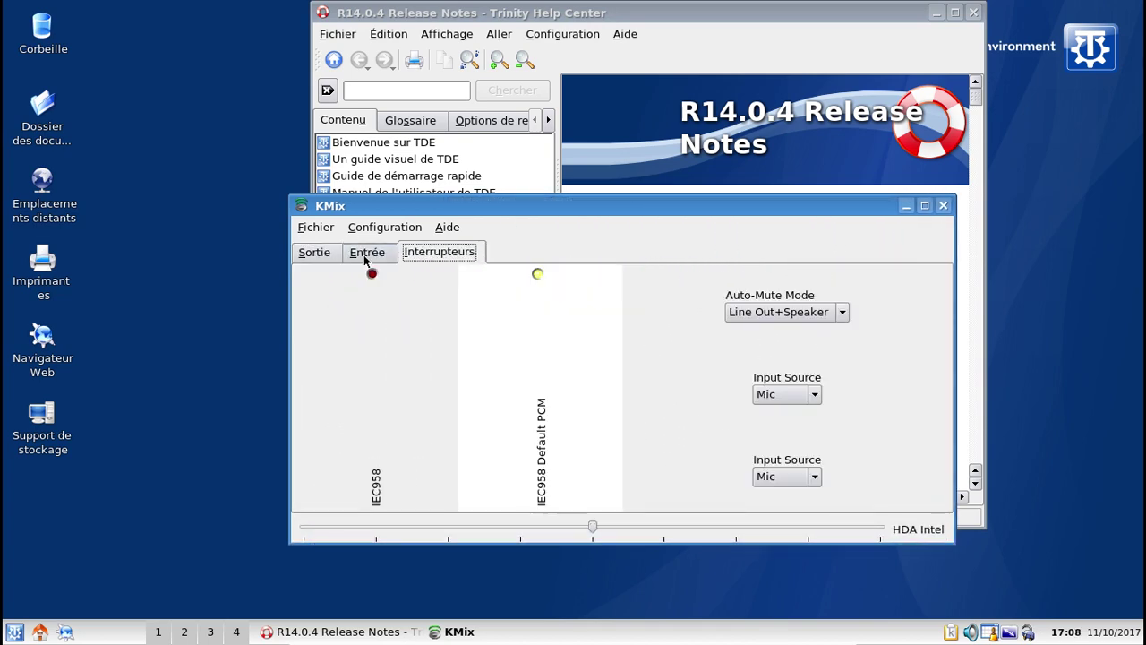
click(312, 254)
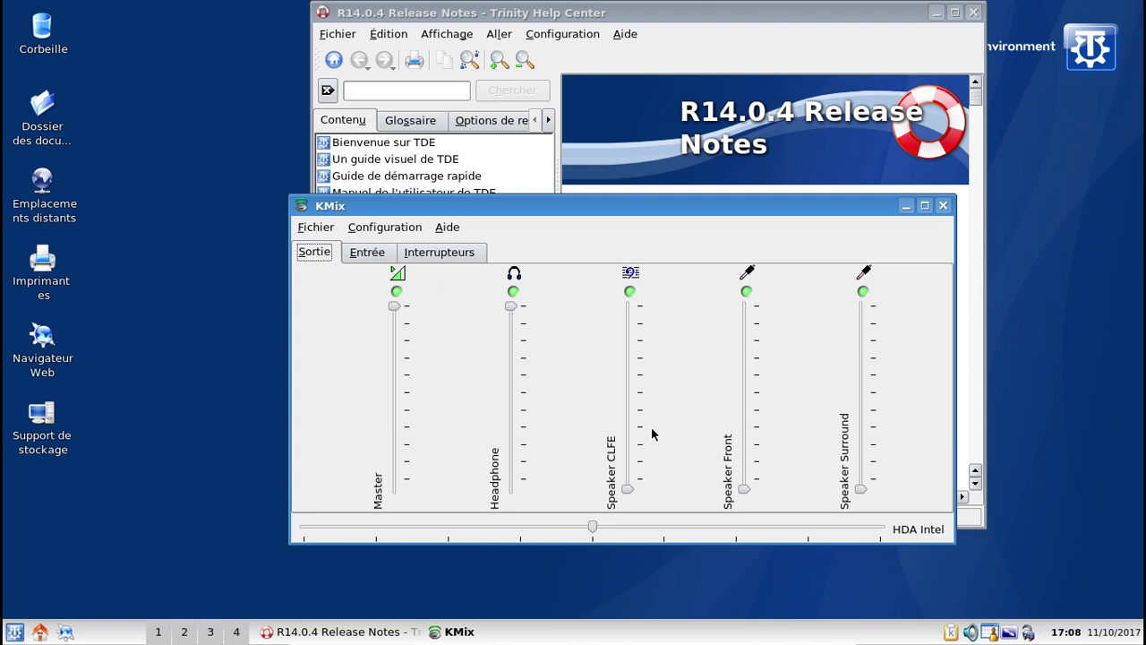
click(943, 205)
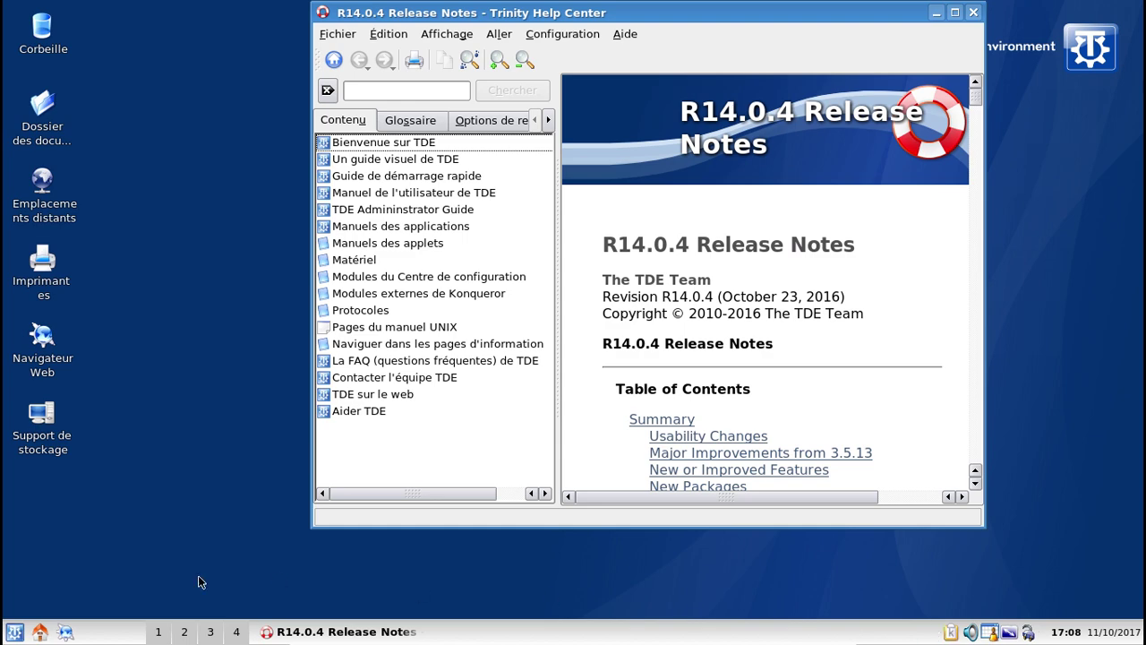
Step: Open the Trinity Control Center and move its window away from the desktop icons
click(15, 634)
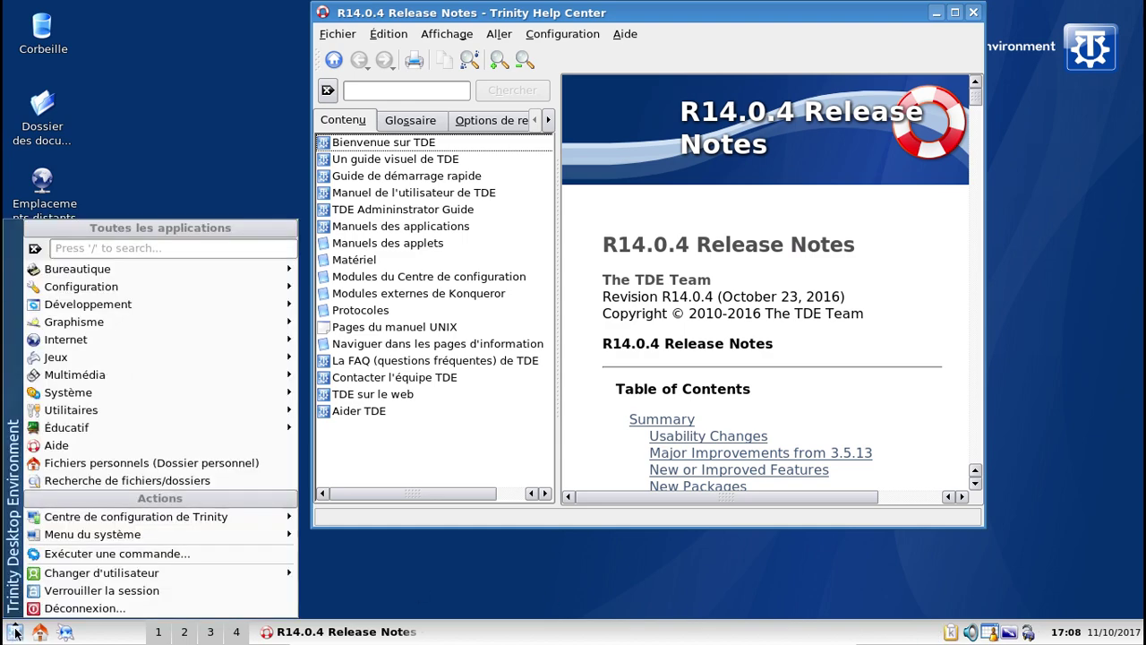
mouse_move(86, 394)
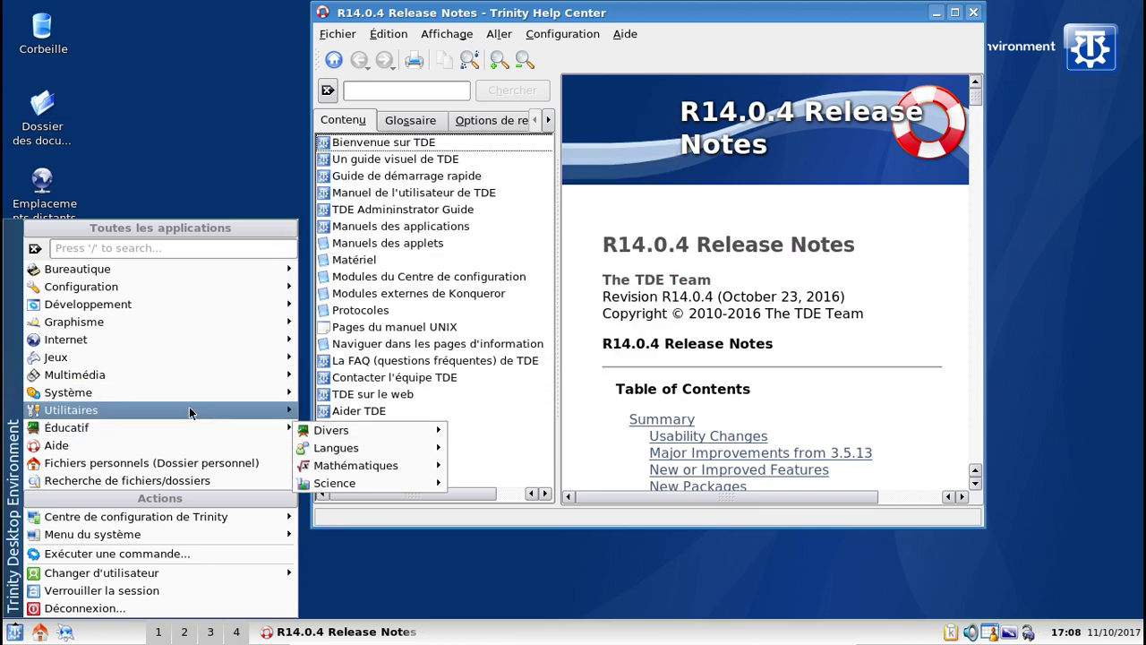
mouse_move(188, 405)
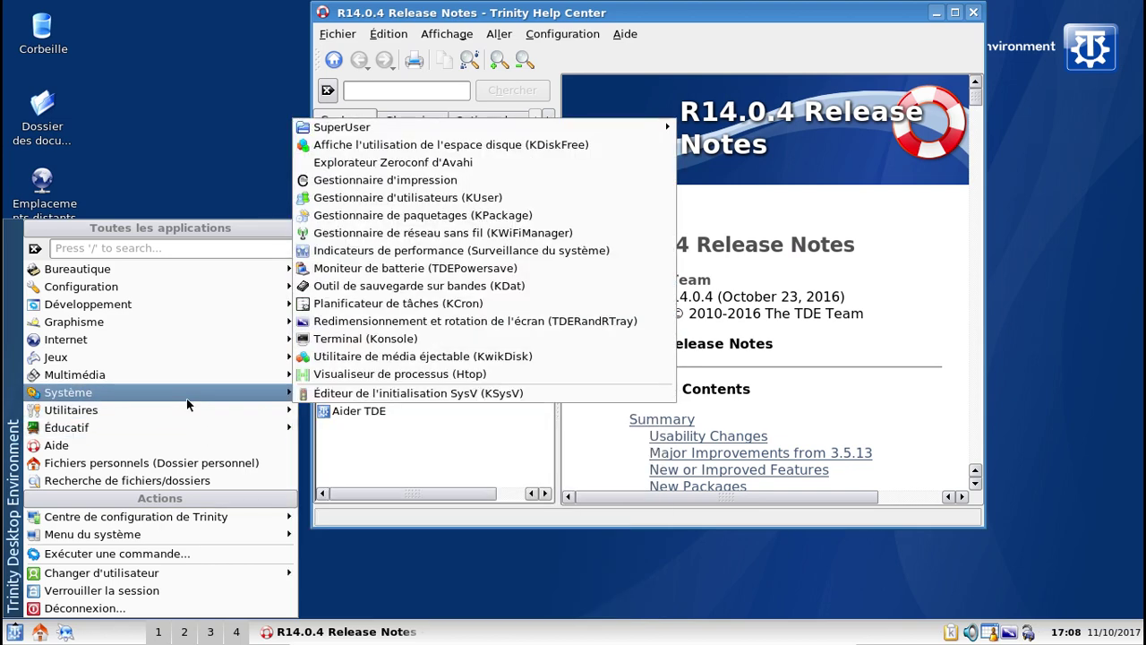
mouse_move(197, 512)
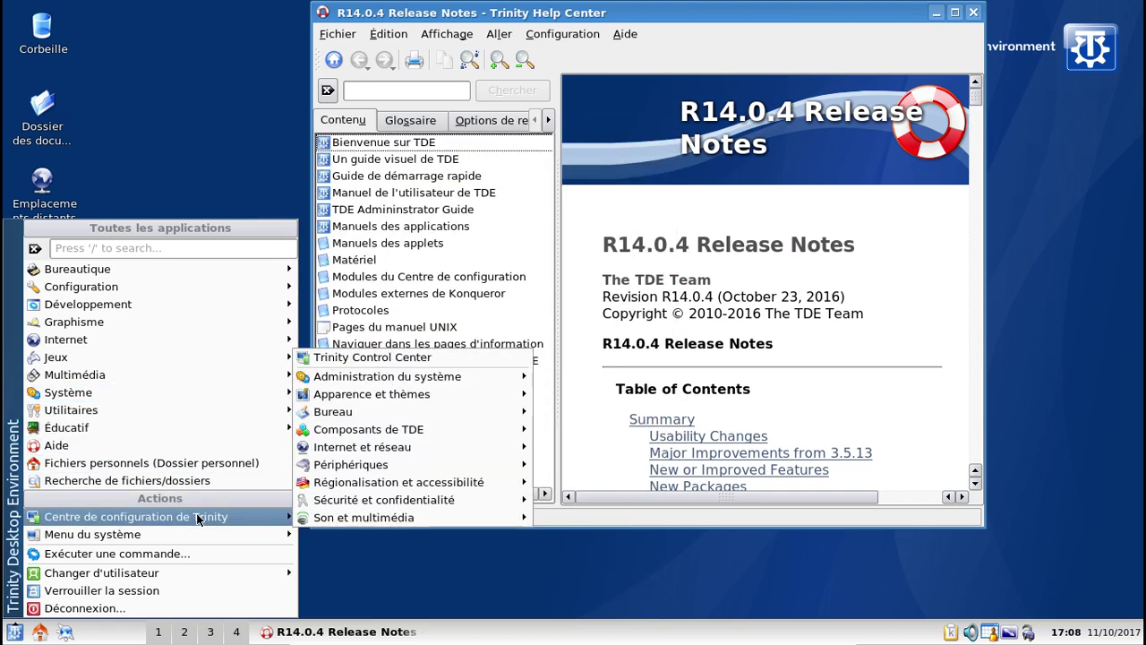
click(383, 356)
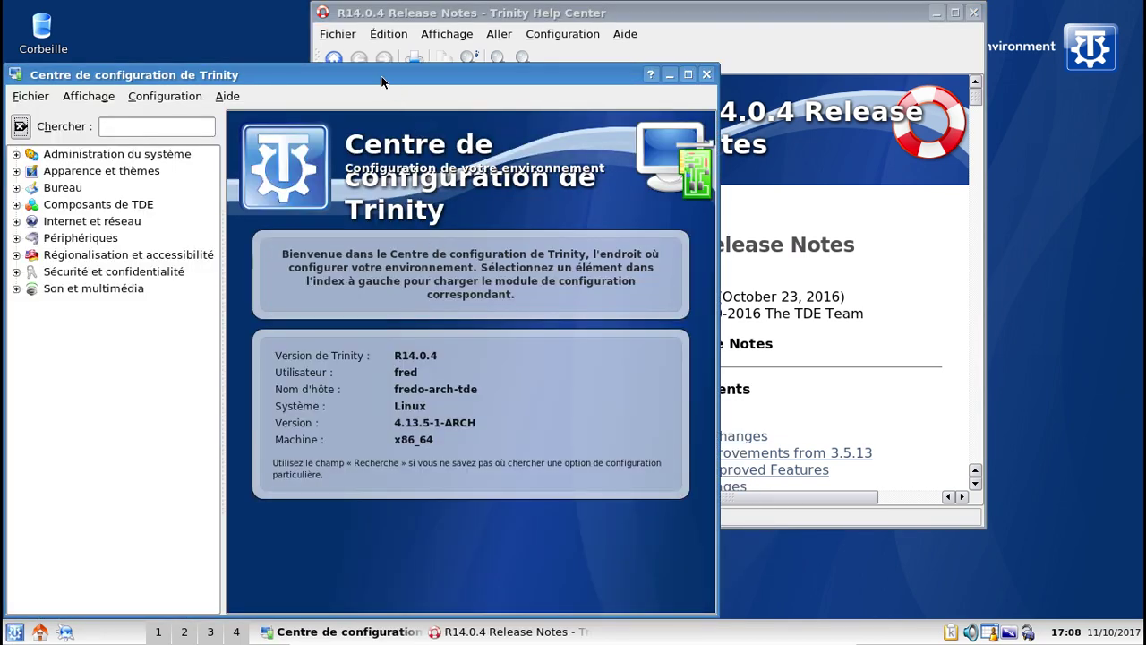
drag(384, 77, 523, 51)
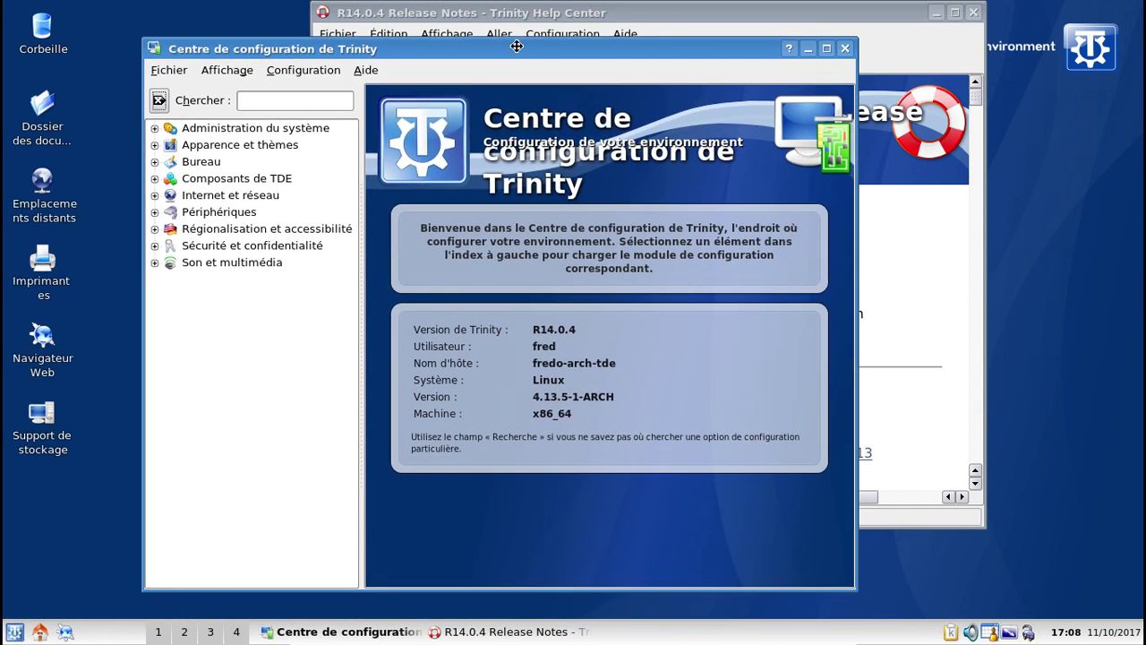
Step: Open the Système de sons module under Son et multimédia and view its hardware settings
click(154, 263)
click(223, 280)
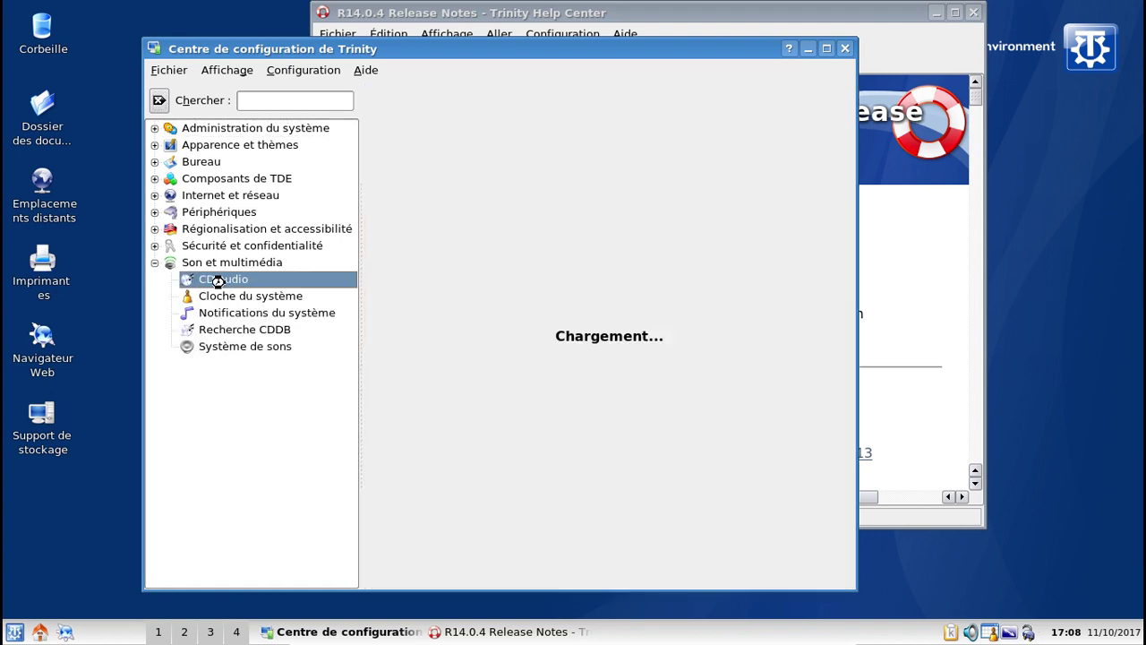
click(229, 346)
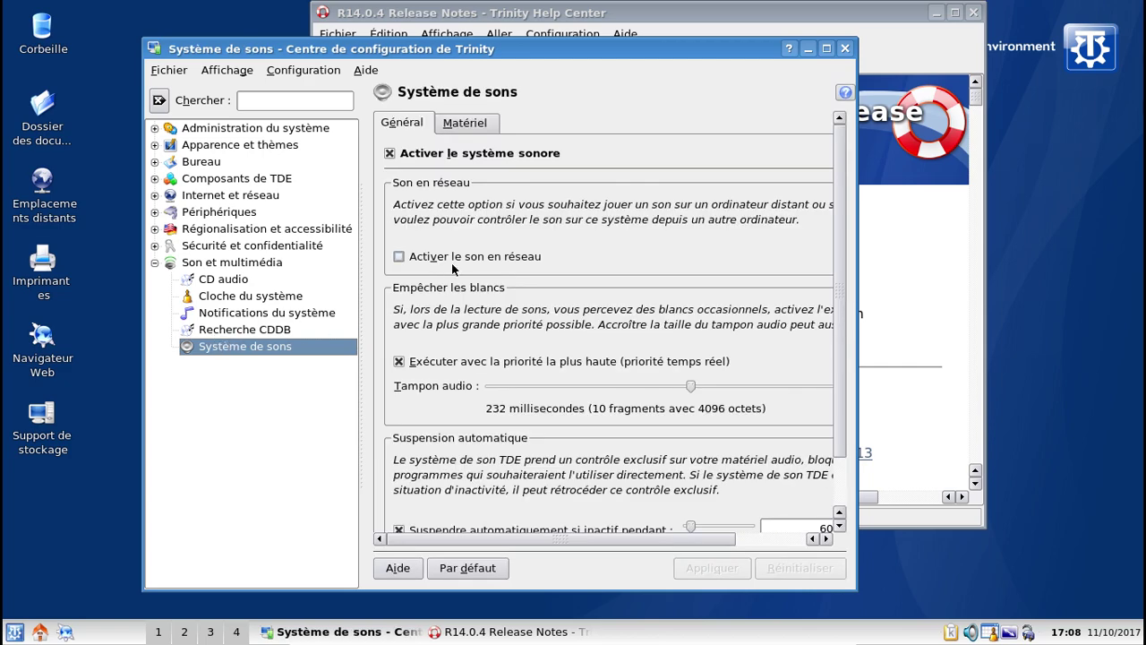
click(472, 123)
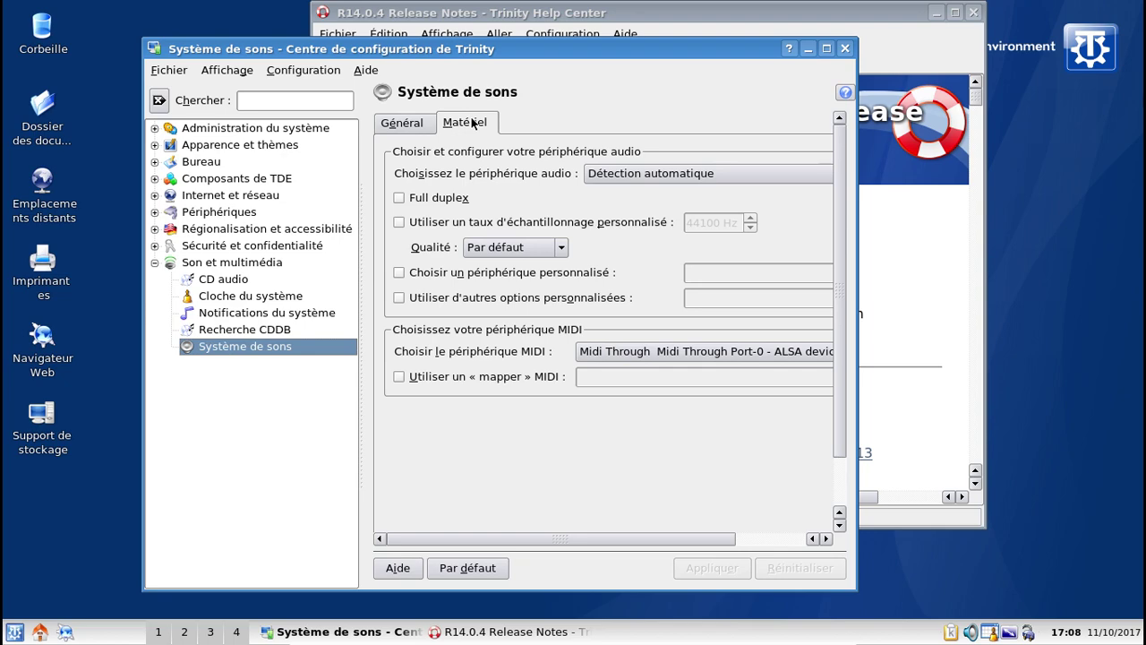
Step: Return to the sound system's general settings and play the test sound
click(418, 128)
scroll(744, 269, down, 2)
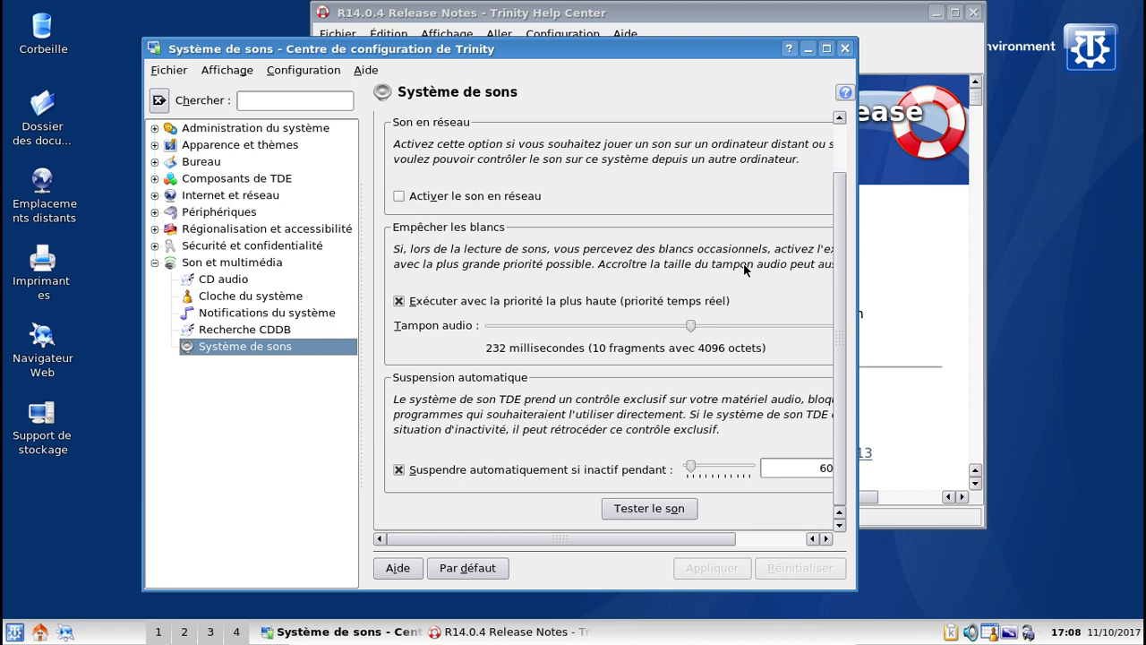
click(676, 511)
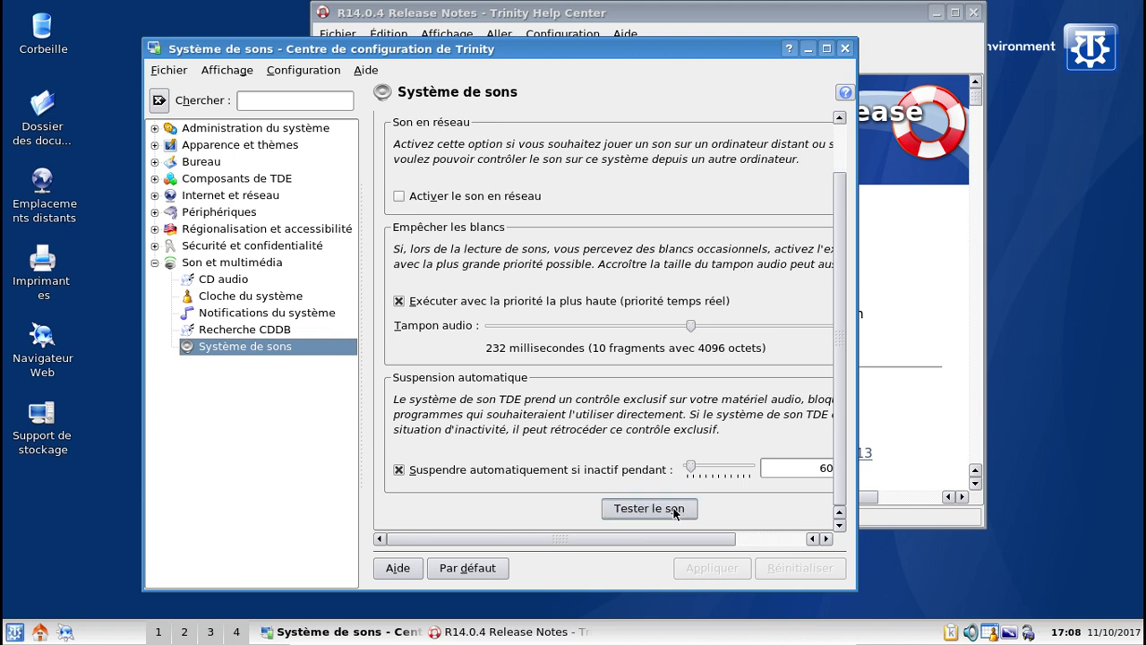
Step: Enable network sound (Activer le son en réseau), apply the change and play the test sound again
click(481, 202)
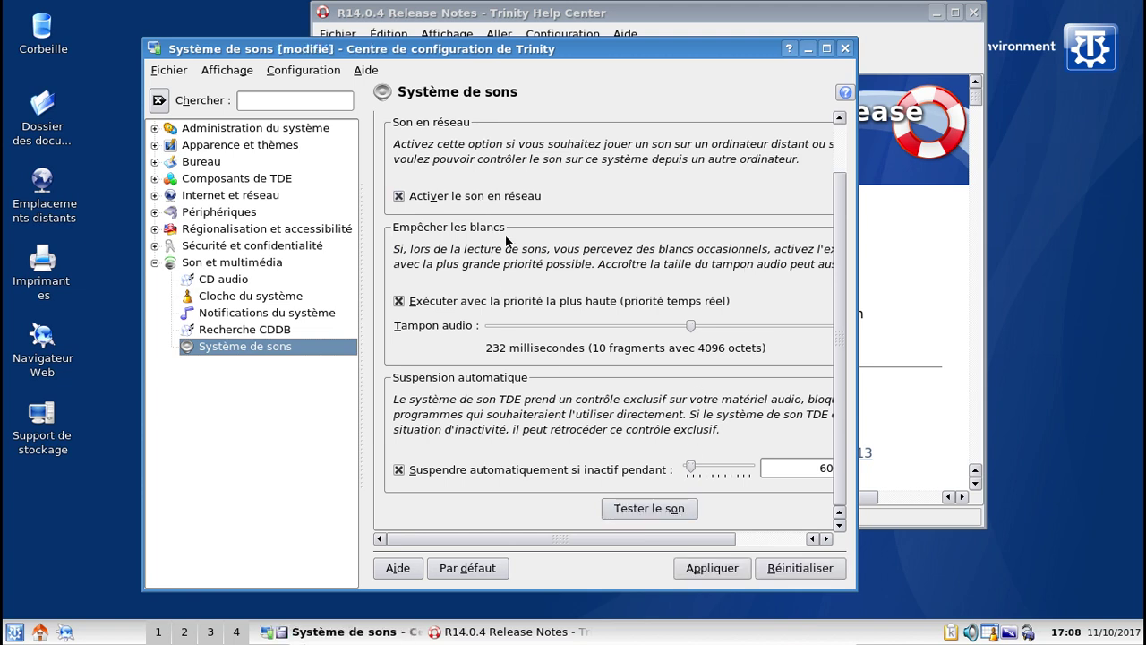
click(710, 568)
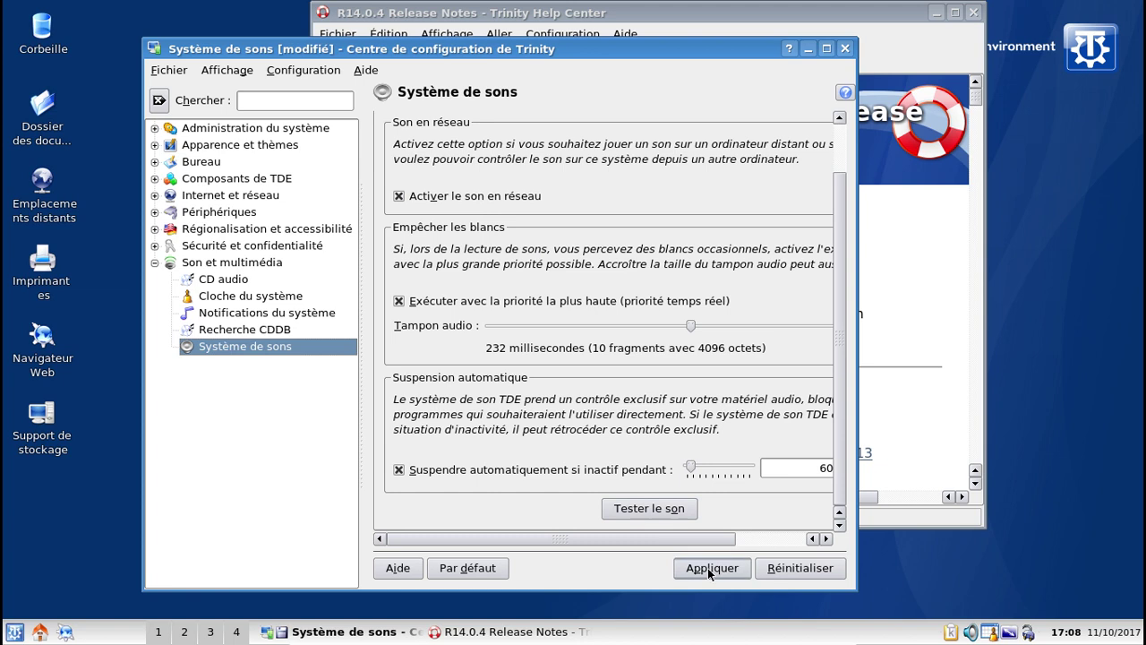
click(649, 507)
click(651, 507)
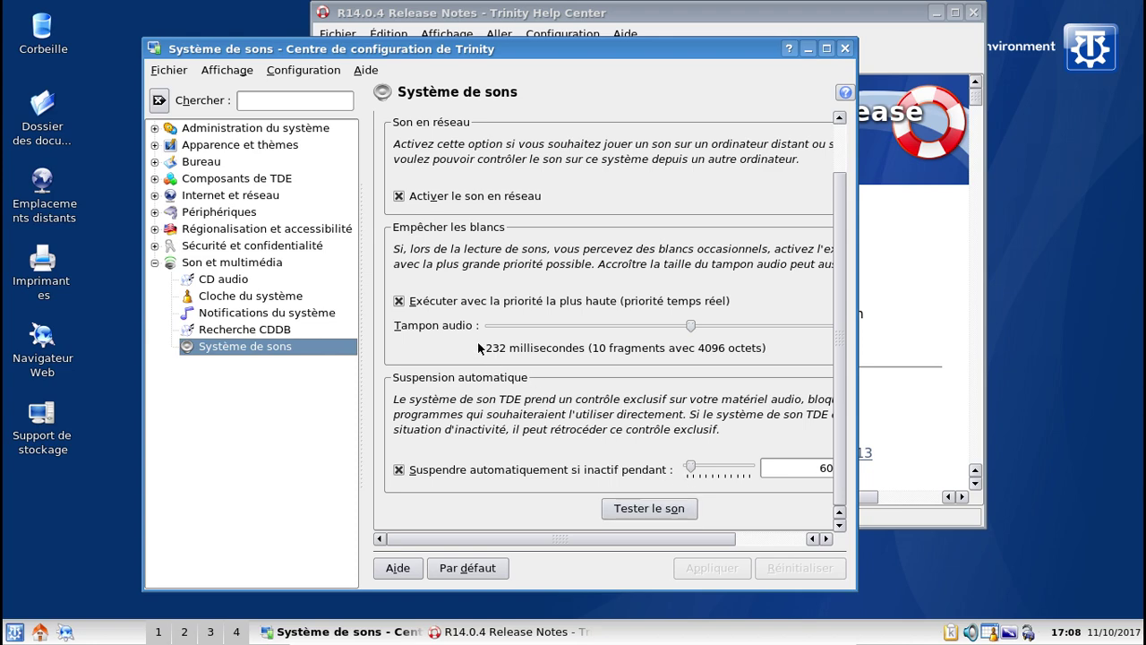
Step: In the Cloche du système module, enable using the bell instead of the system notifications and apply the change
click(266, 315)
click(259, 301)
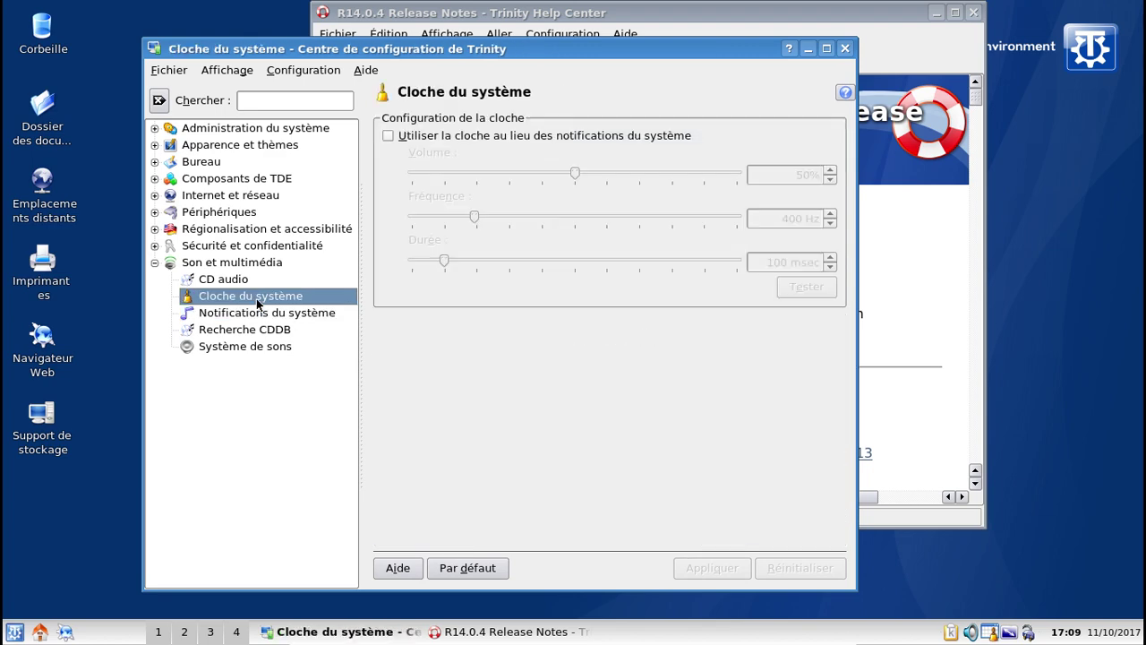
click(438, 137)
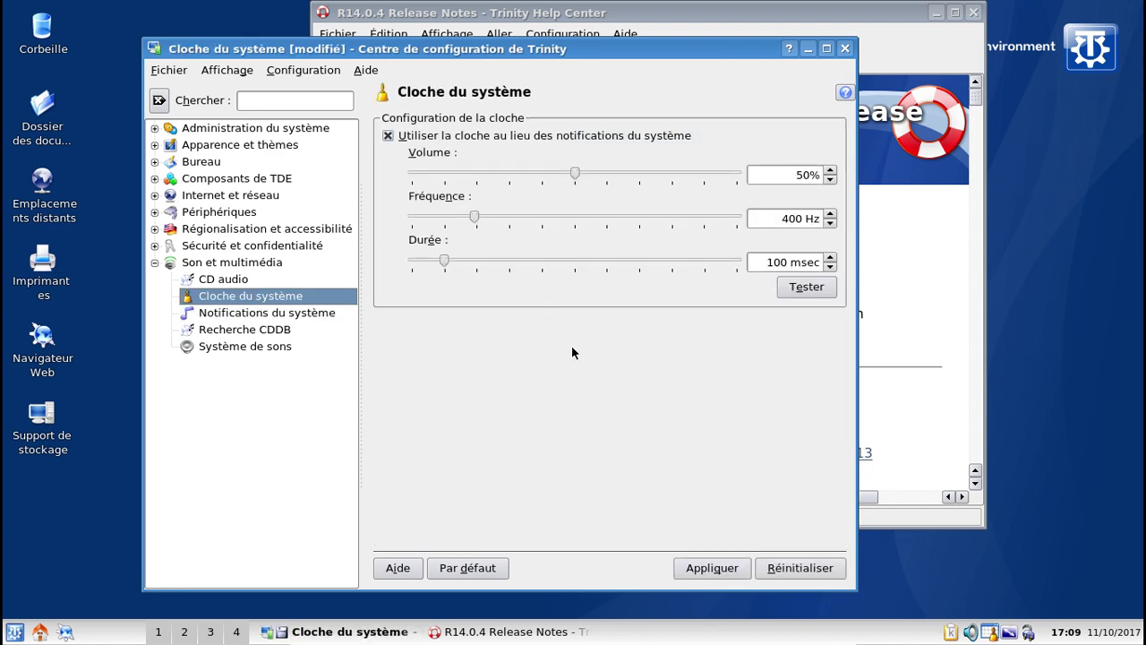
click(711, 570)
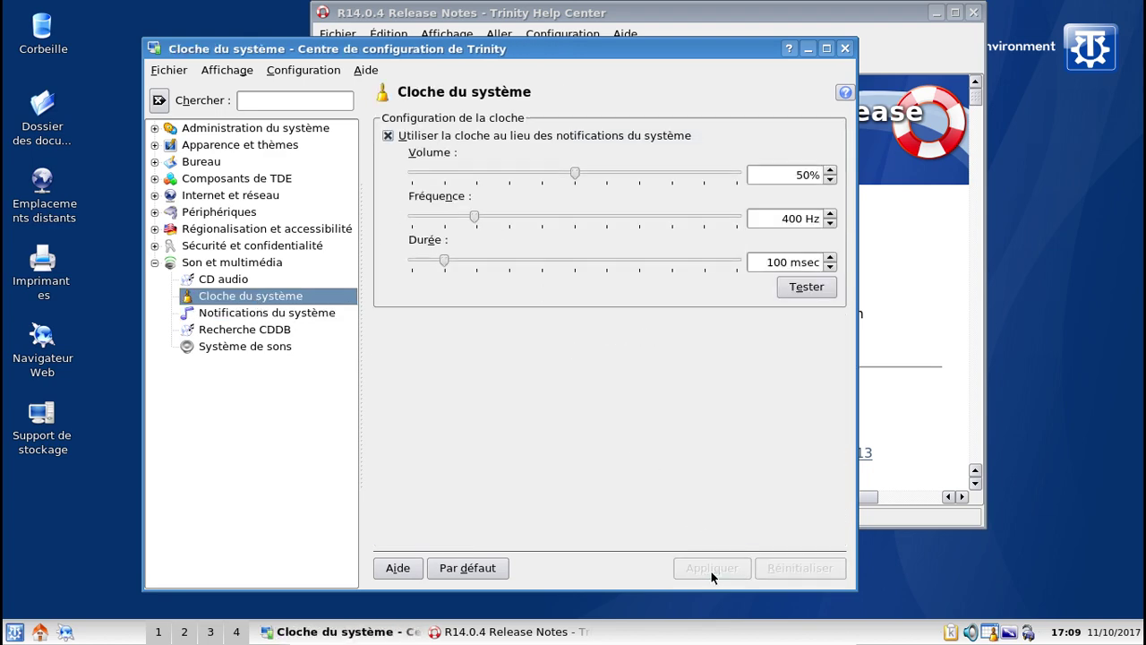
Step: In Notifications du système, check the sound action of the cancelled TDE logout event and view the list of event sources
click(240, 279)
click(253, 314)
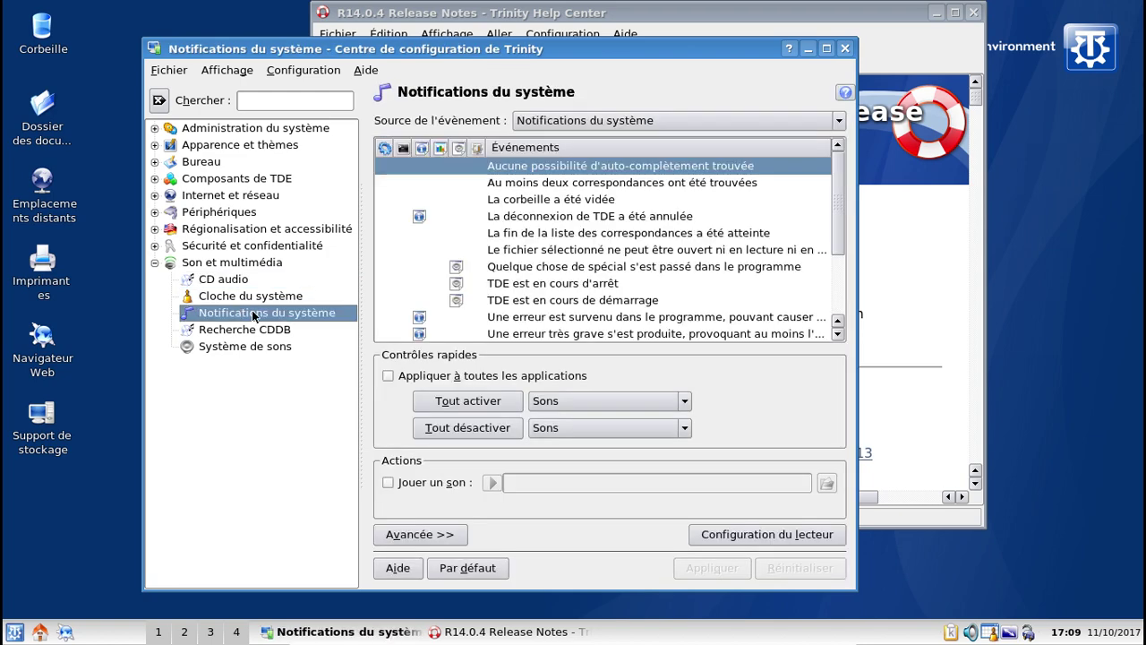
click(547, 217)
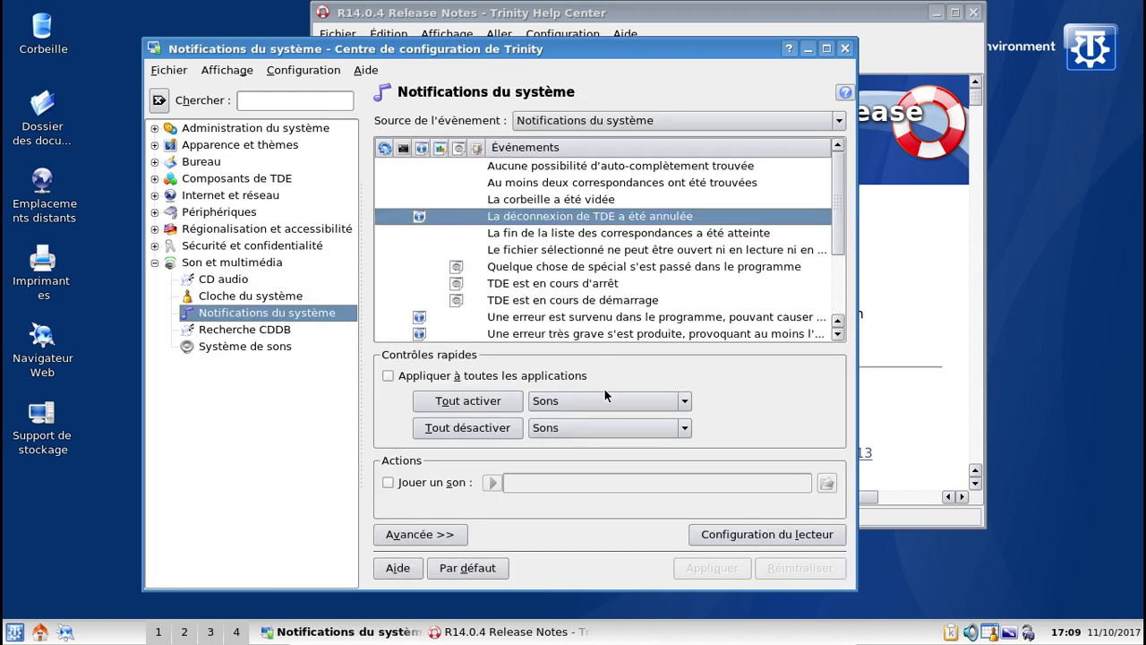
click(387, 484)
click(388, 484)
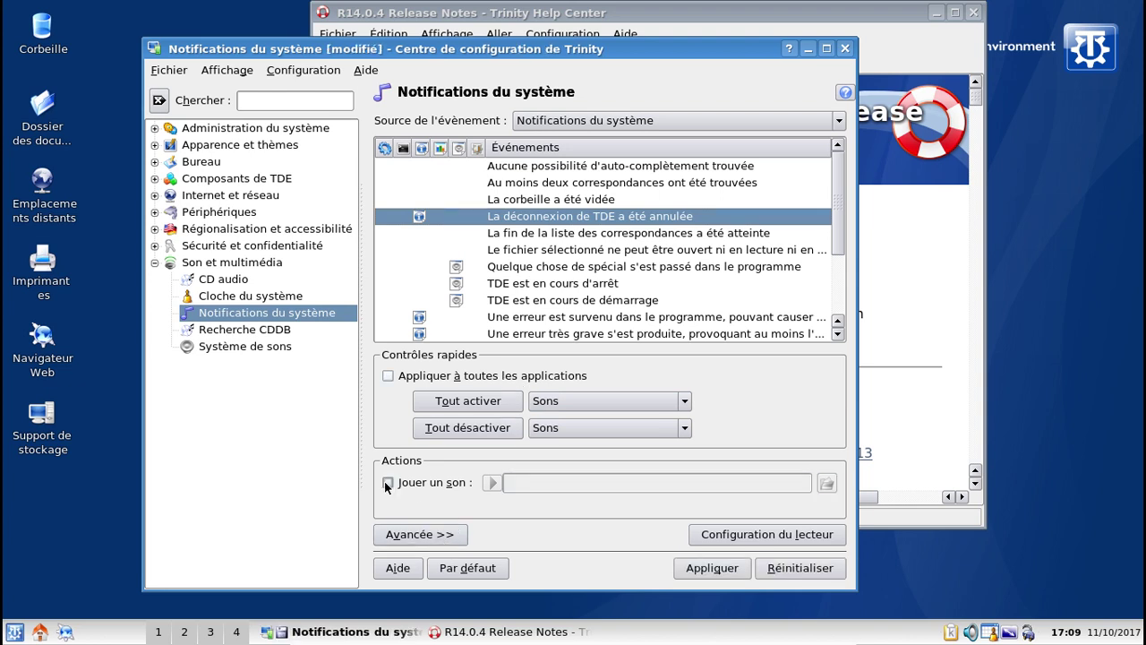
click(560, 126)
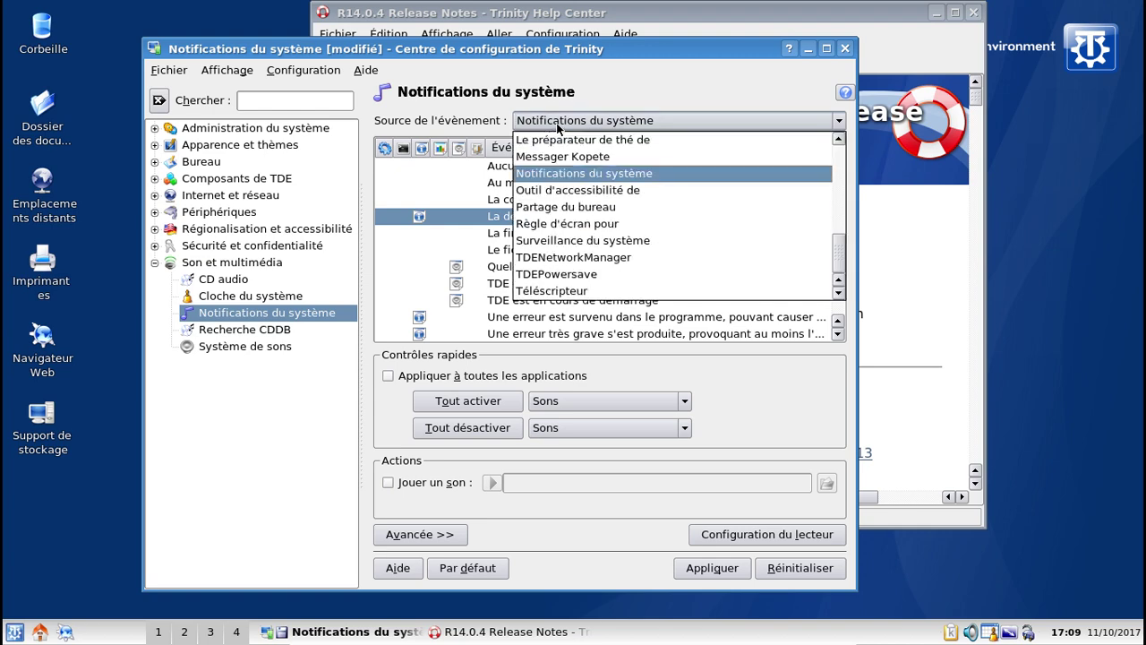
click(557, 128)
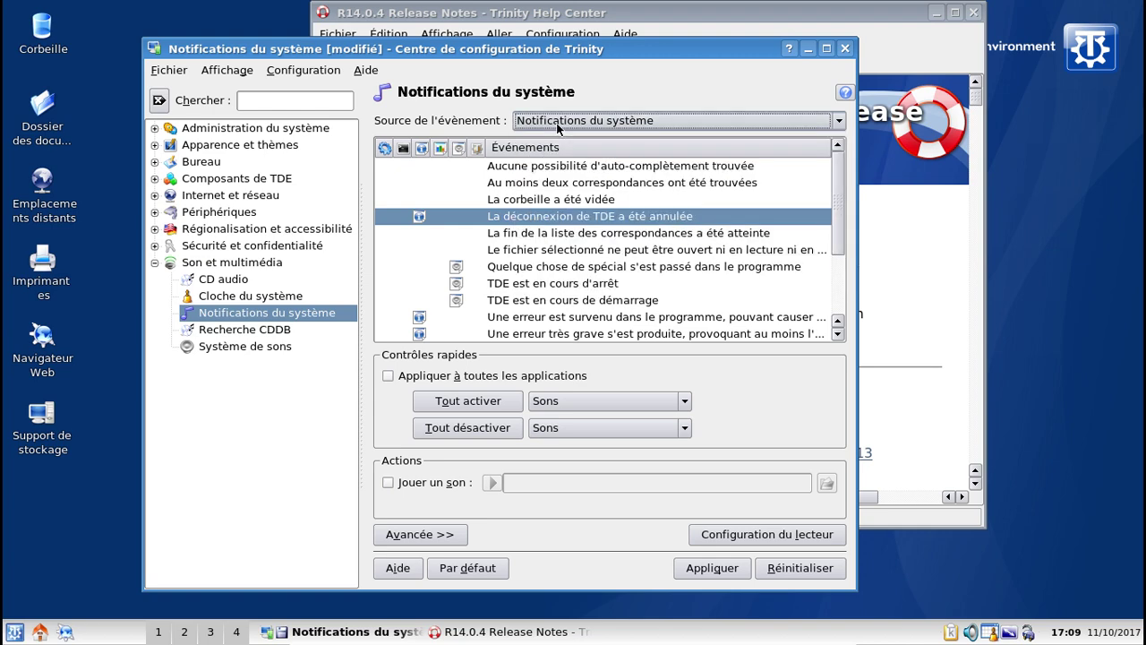
Step: Return to Système de sons by way of Recherche CDDB, applying the pending changes of each module, and play the test sound
click(273, 332)
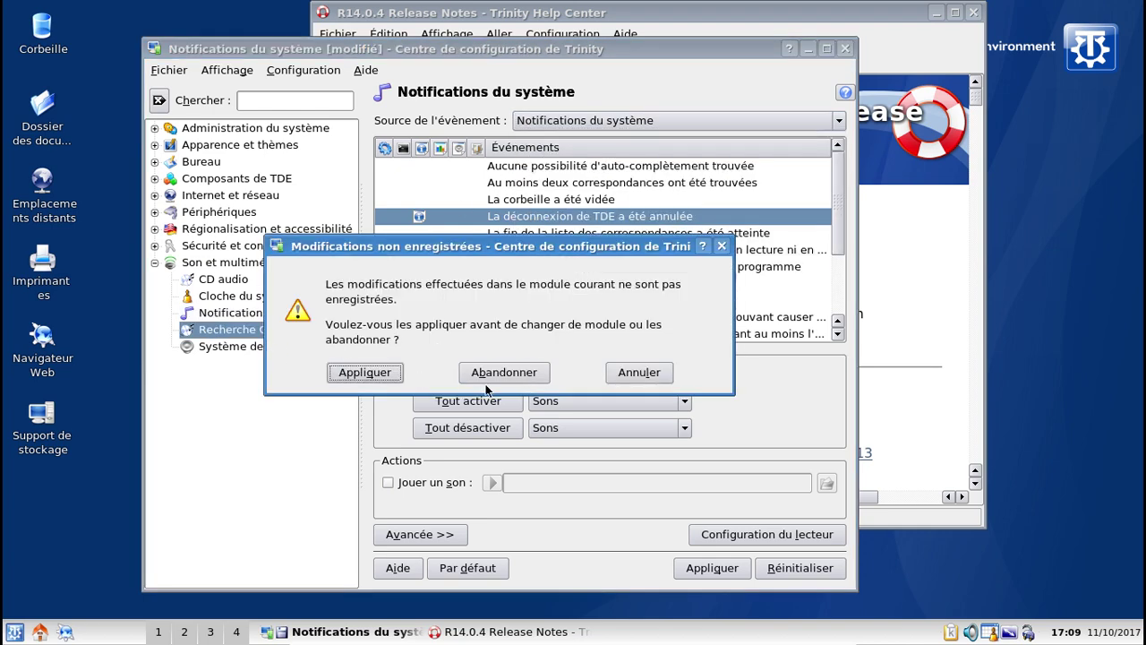
click(376, 372)
click(278, 352)
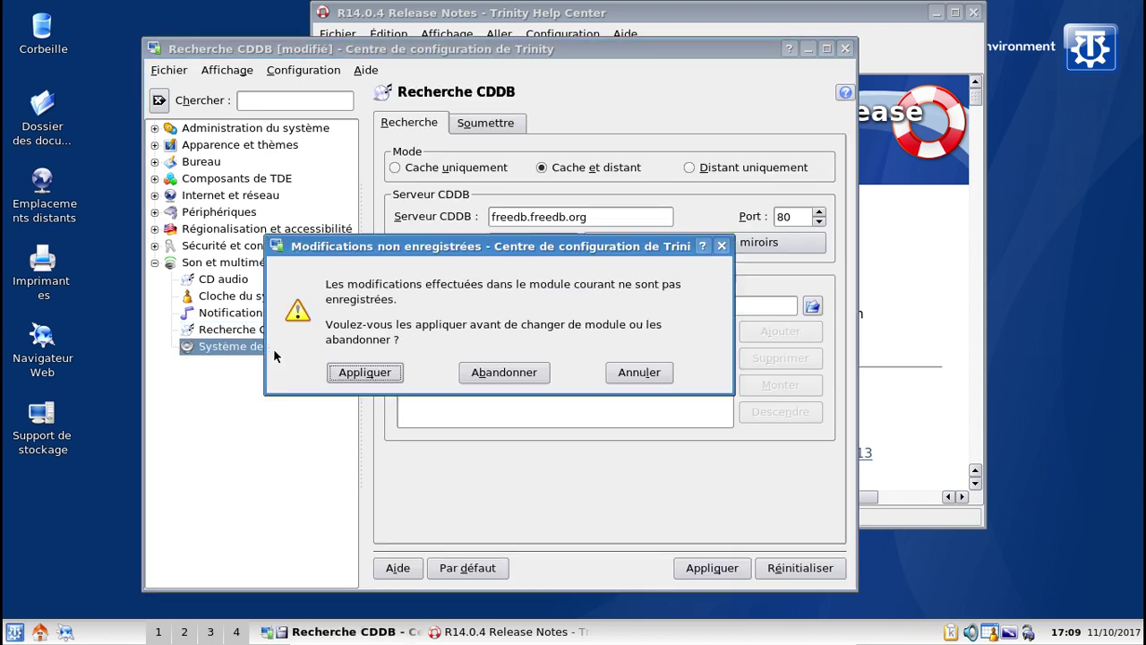
click(377, 377)
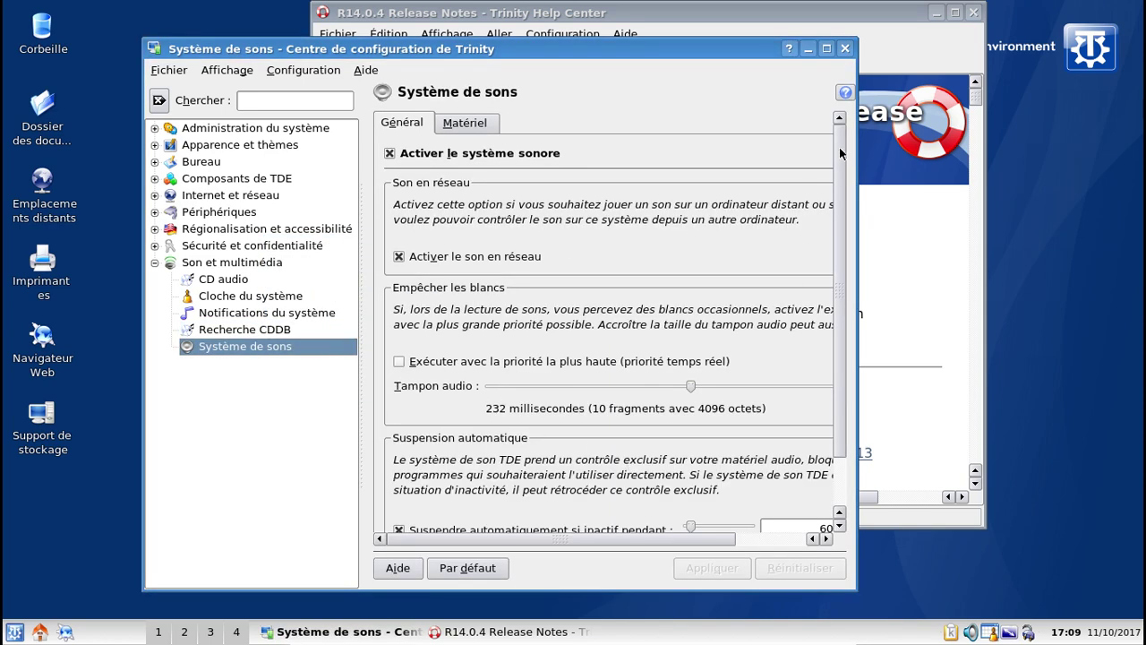
drag(840, 153, 834, 406)
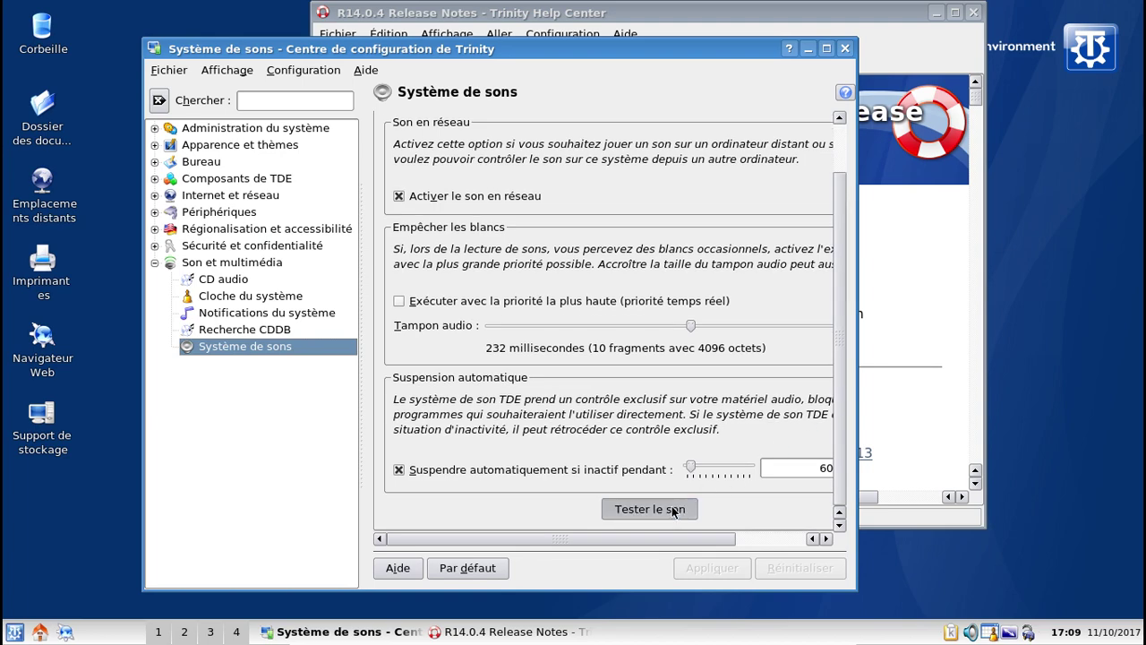
click(672, 506)
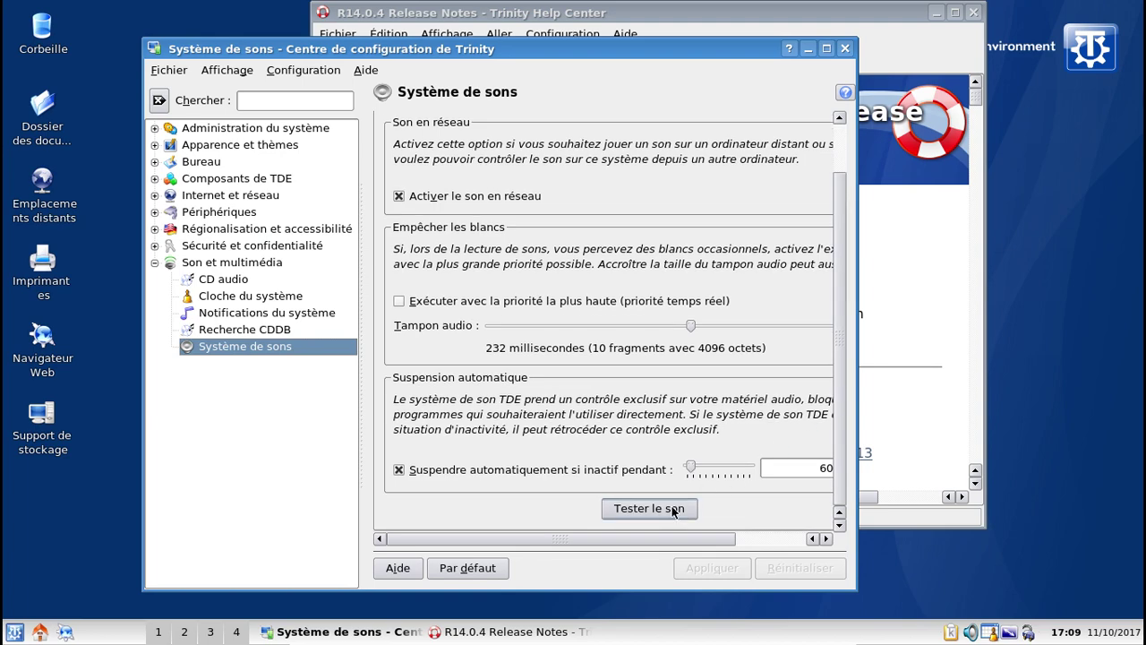
Step: Close the Control Center and set Master as the mixer's main volume channel
click(844, 49)
right_click(971, 632)
click(830, 584)
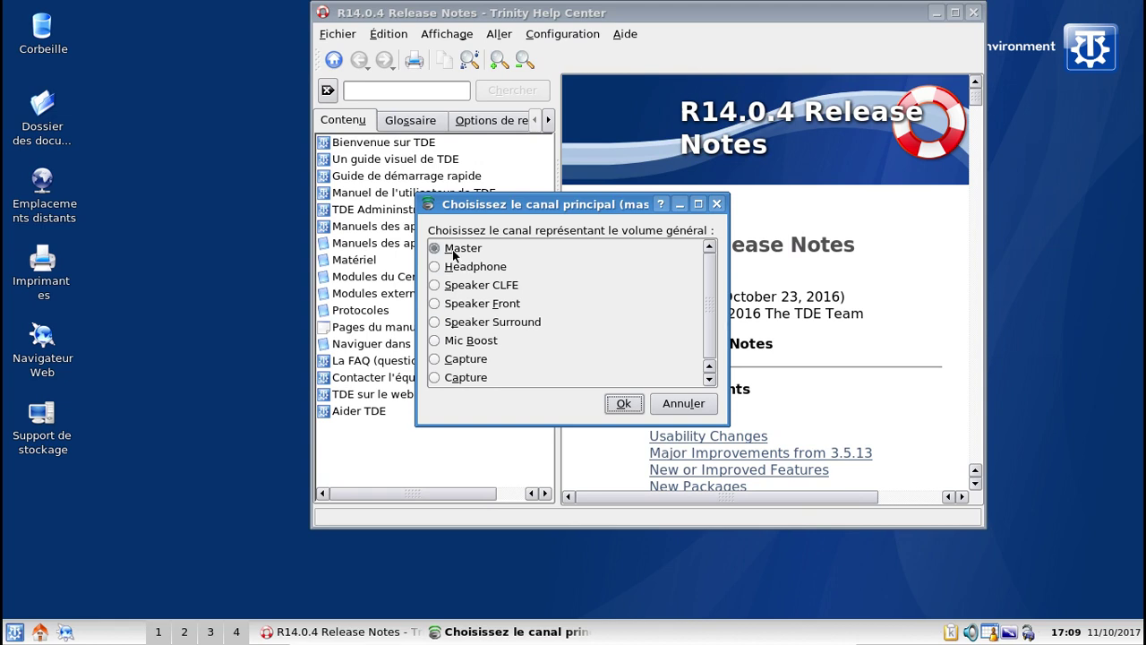
click(623, 404)
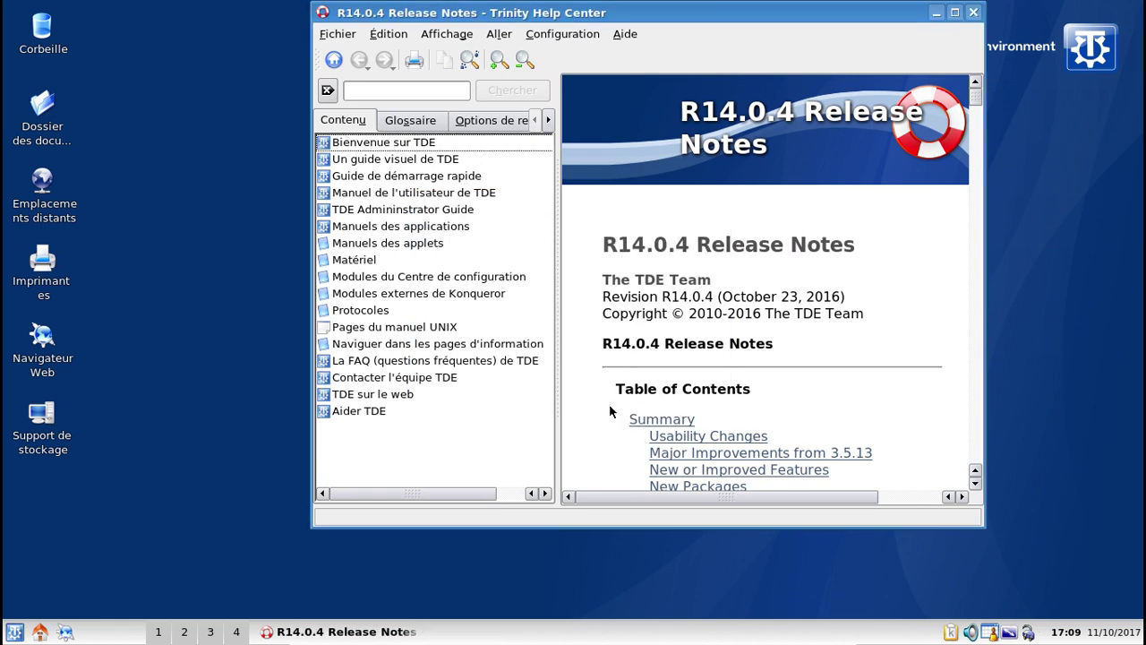
Step: Close the Help Center window and reopen the Trinity Control Center
click(975, 14)
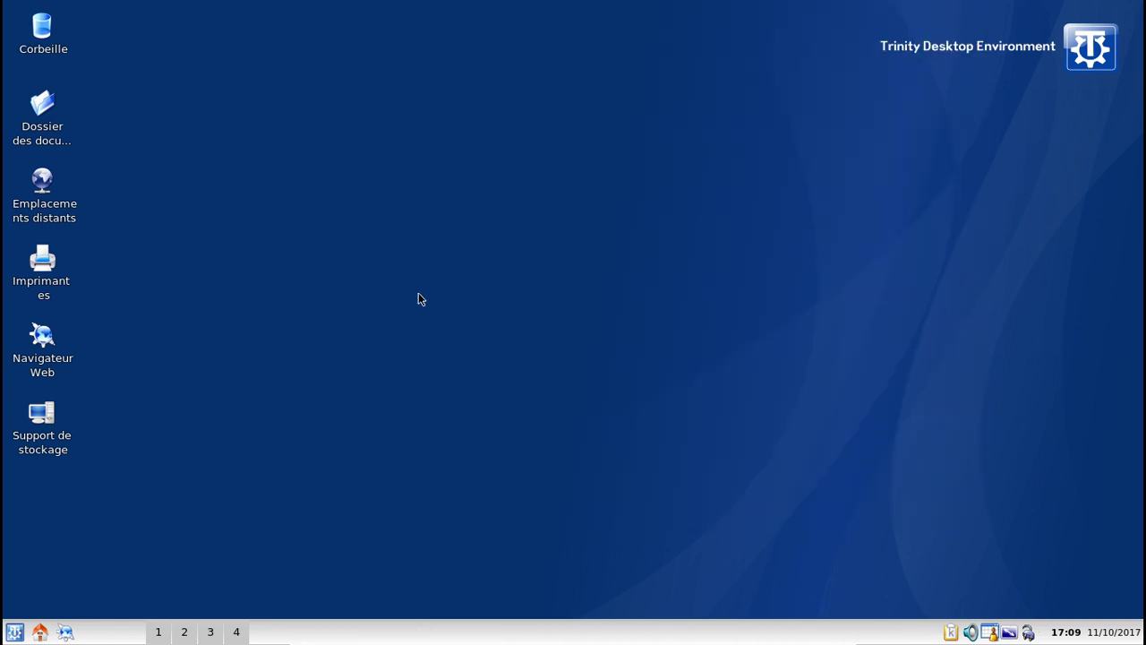
click(15, 631)
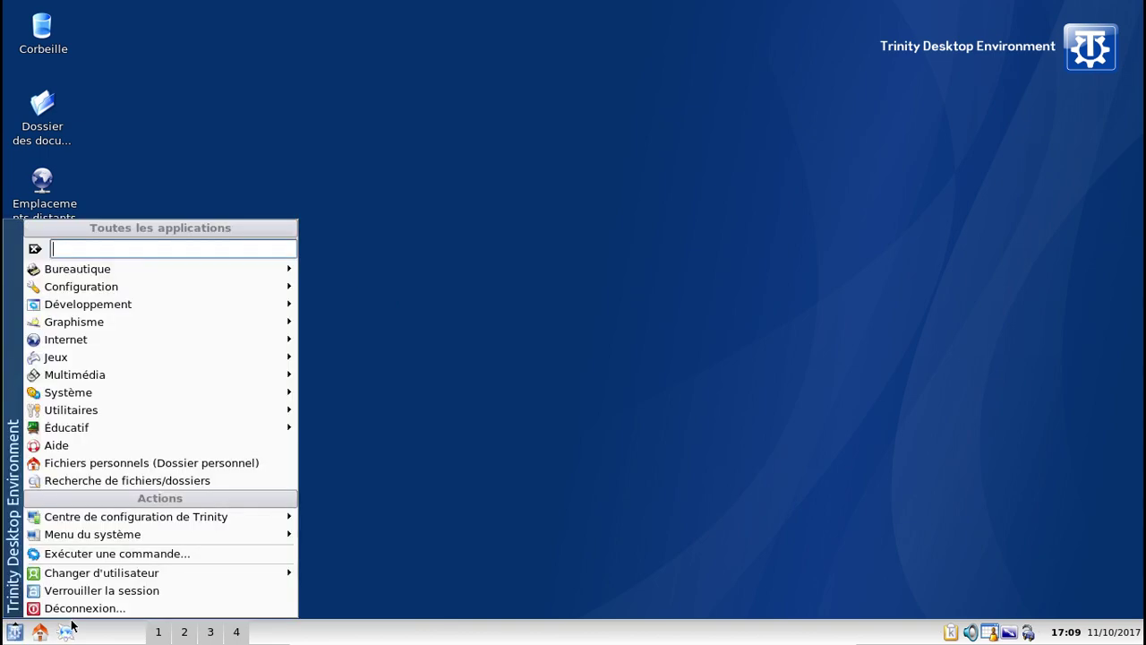
mouse_move(156, 274)
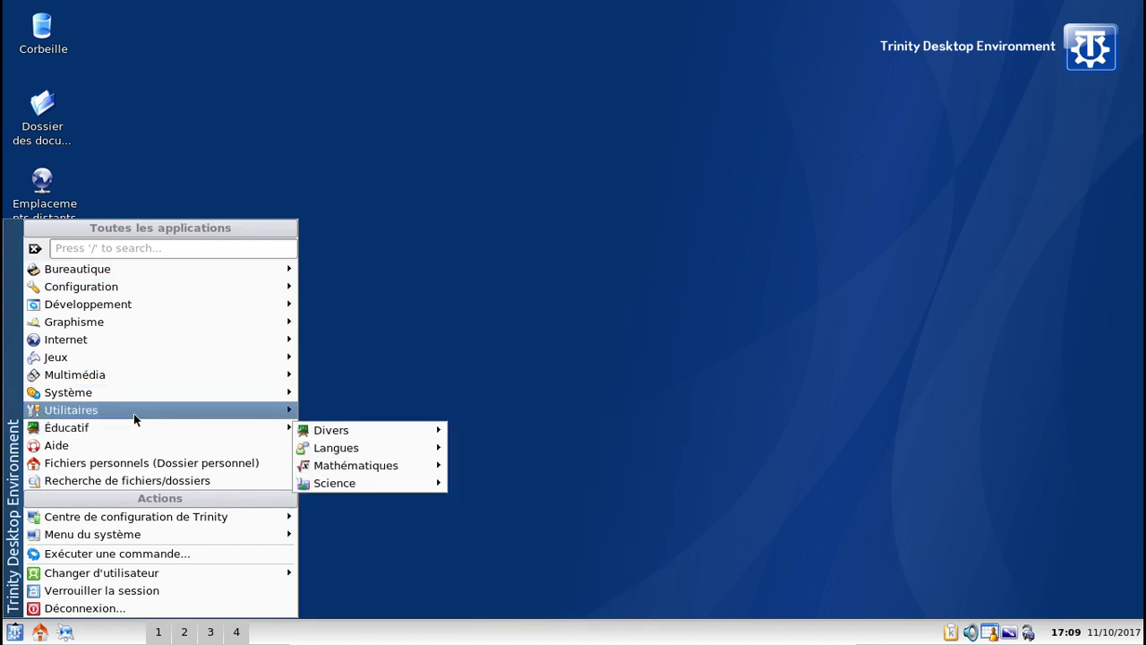
mouse_move(130, 517)
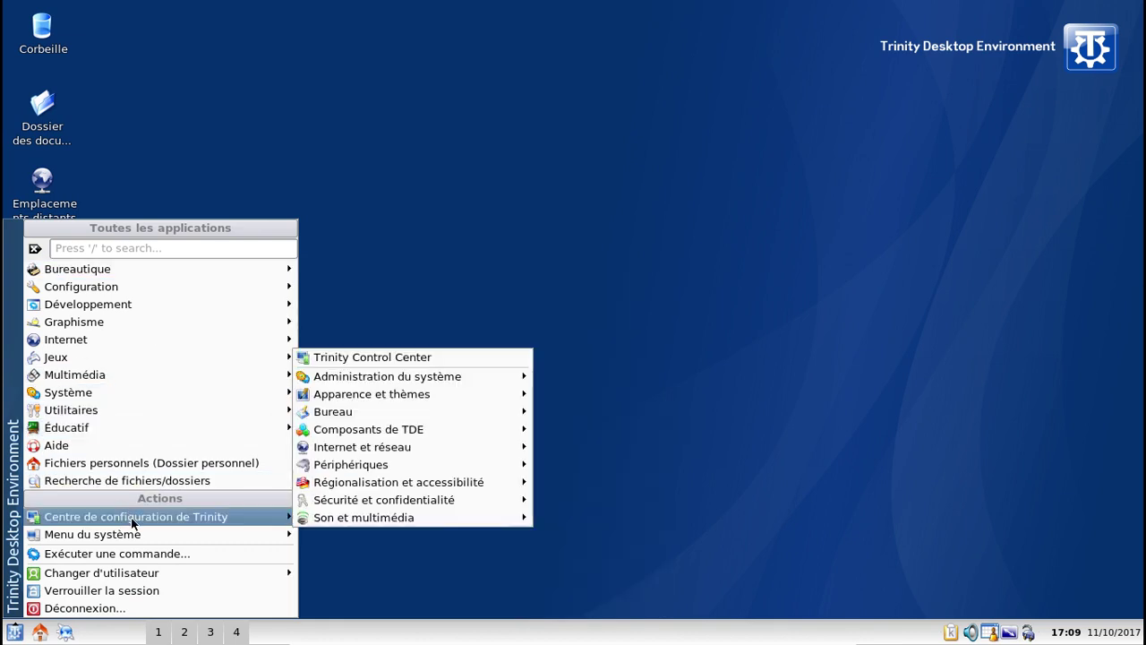
mouse_move(432, 379)
click(414, 357)
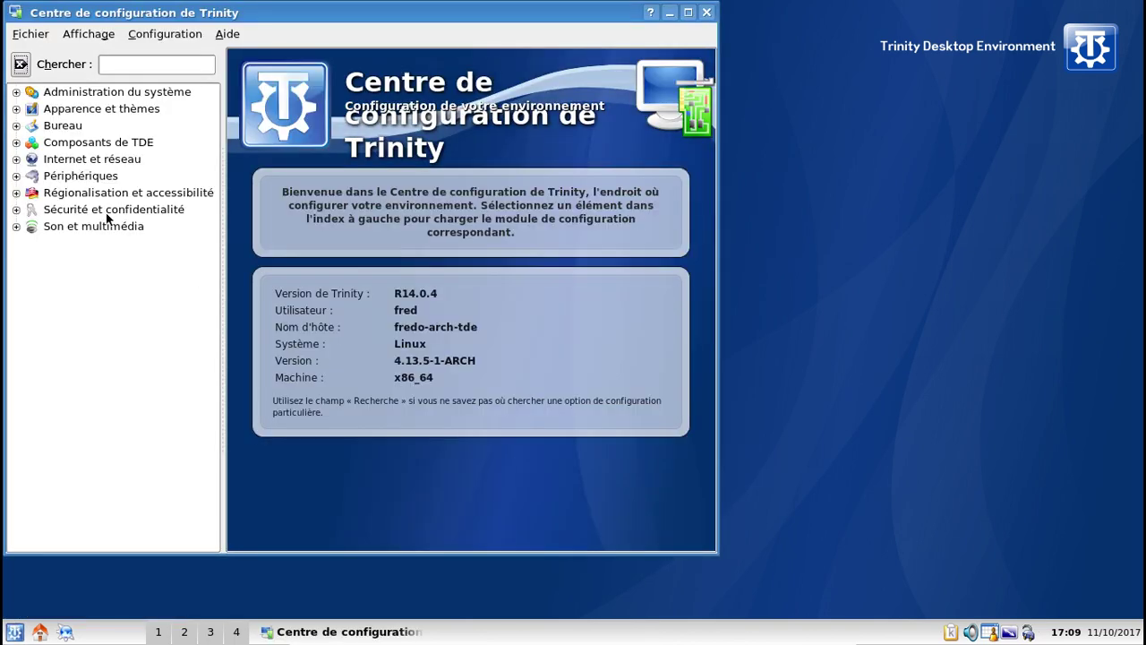
Step: Browse the Apparence et thèmes modules and view the Écran de démarrage settings, leaving that category collapsed
click(17, 92)
click(16, 92)
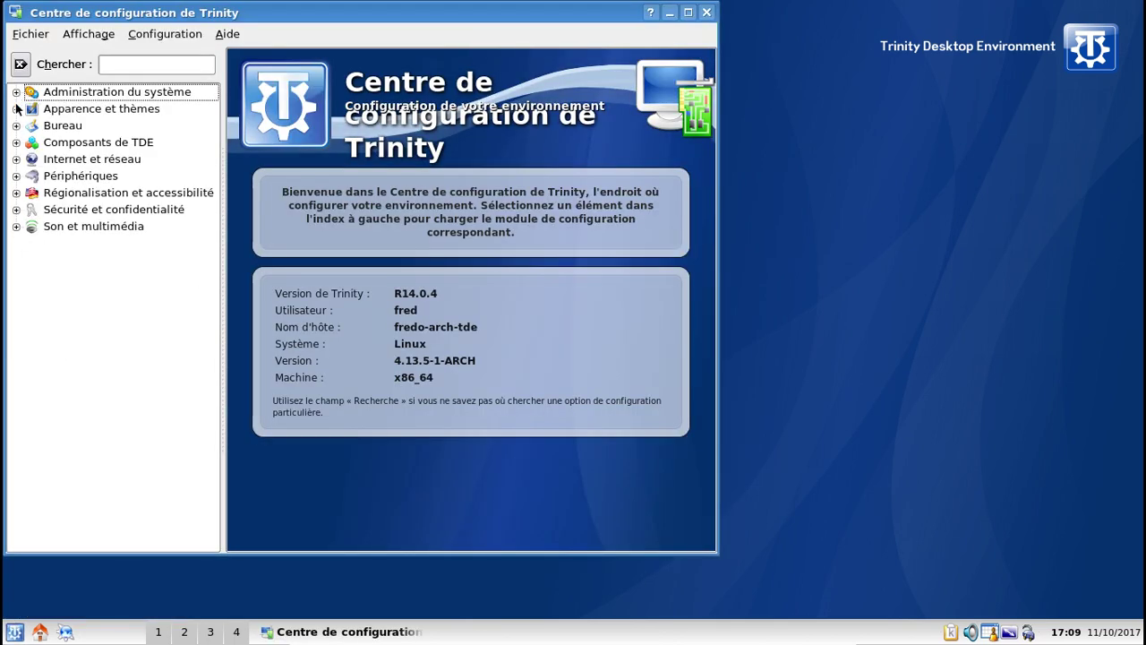
click(16, 108)
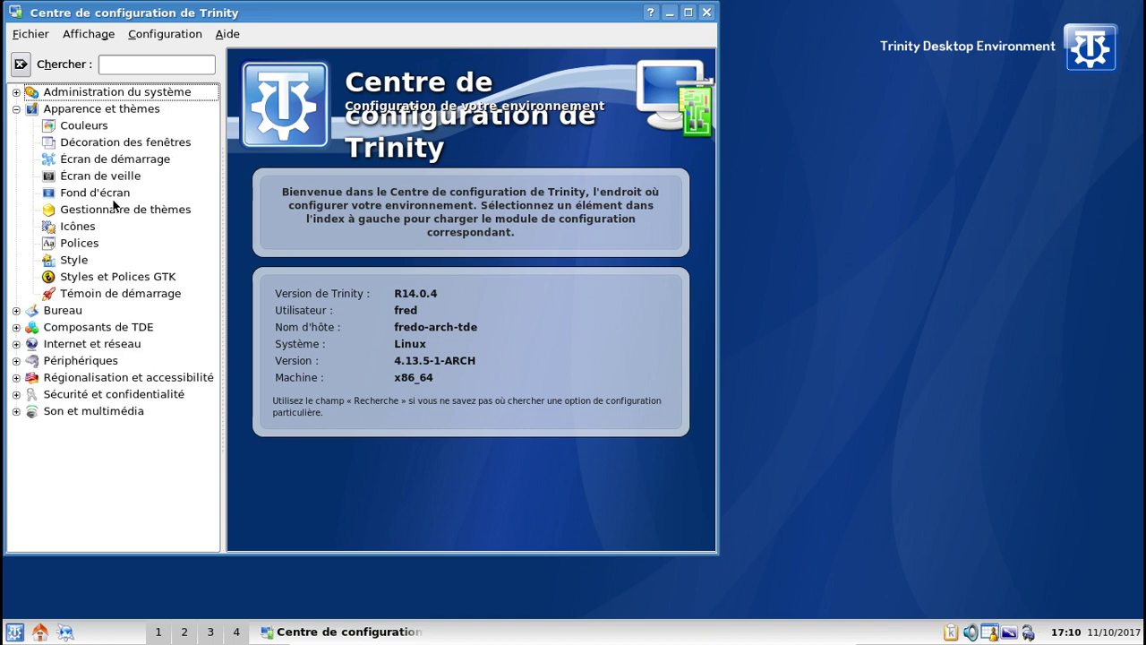
click(98, 163)
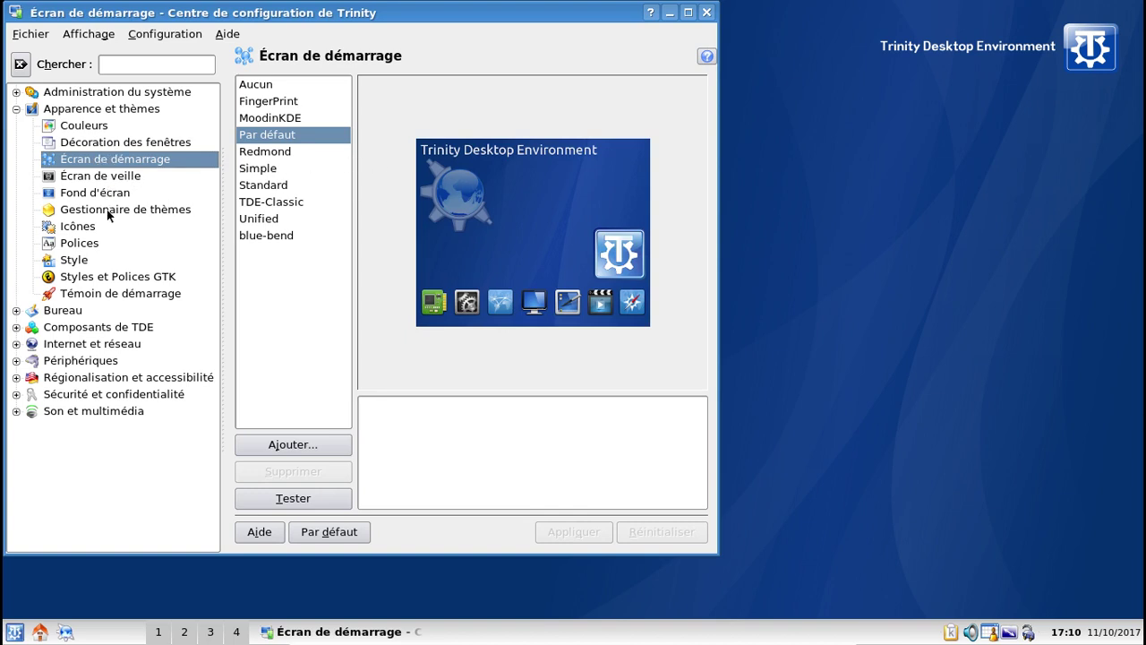
click(16, 311)
click(16, 311)
click(16, 109)
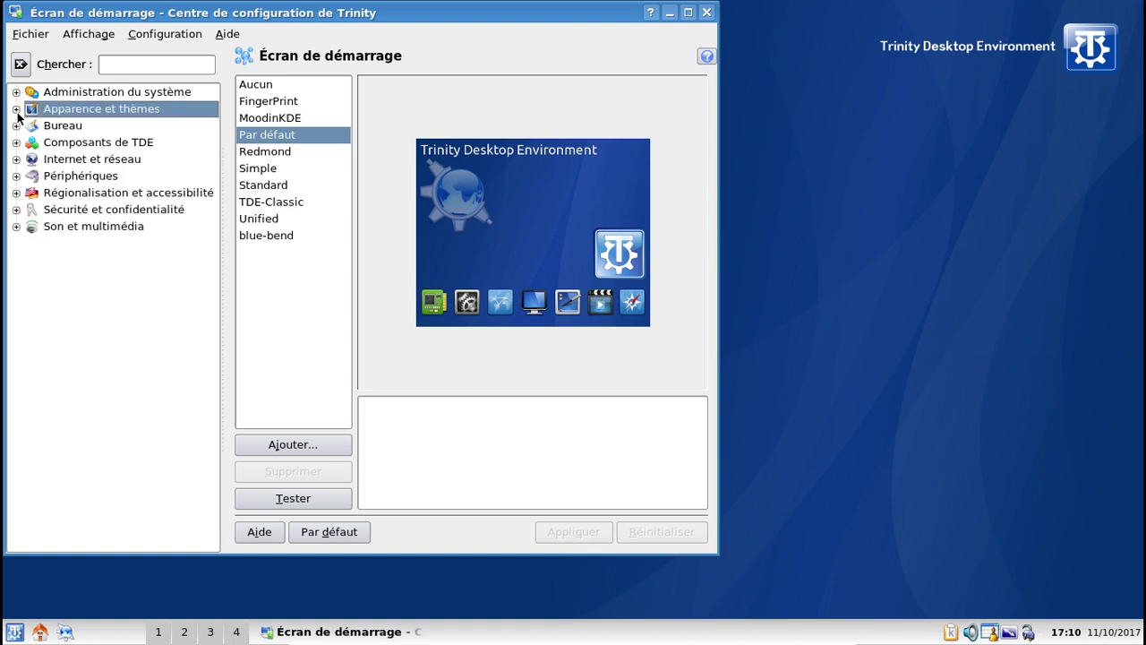
Step: Browse the modules of the Control Center categories from Sécurité et confidentialité back up to Apparence et thèmes
click(15, 211)
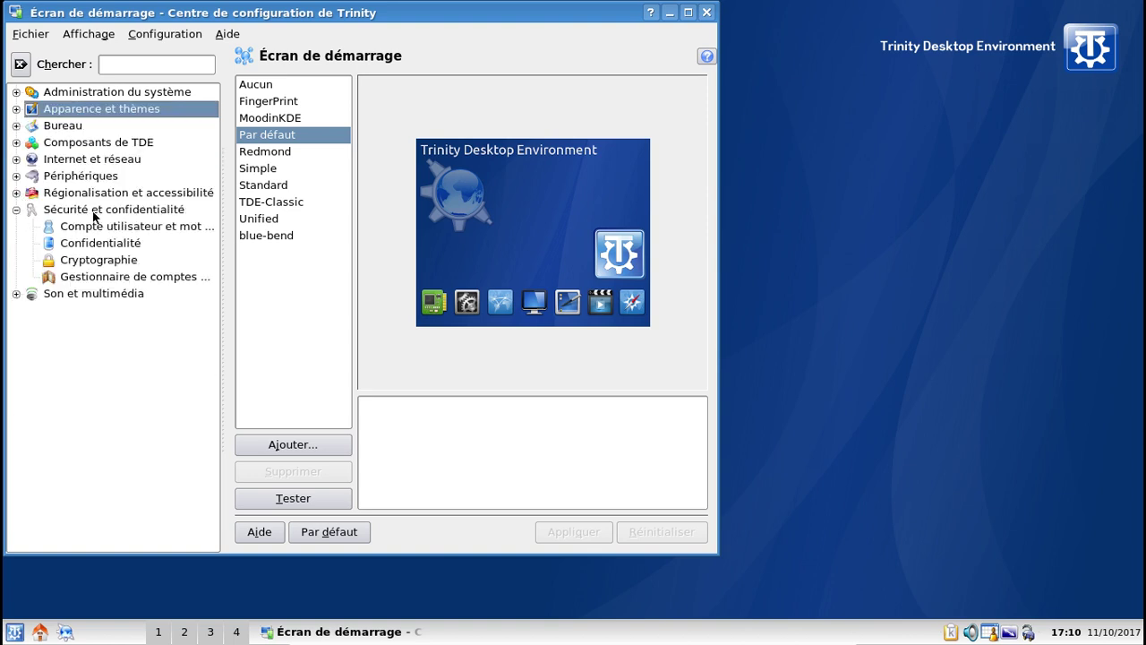
click(16, 193)
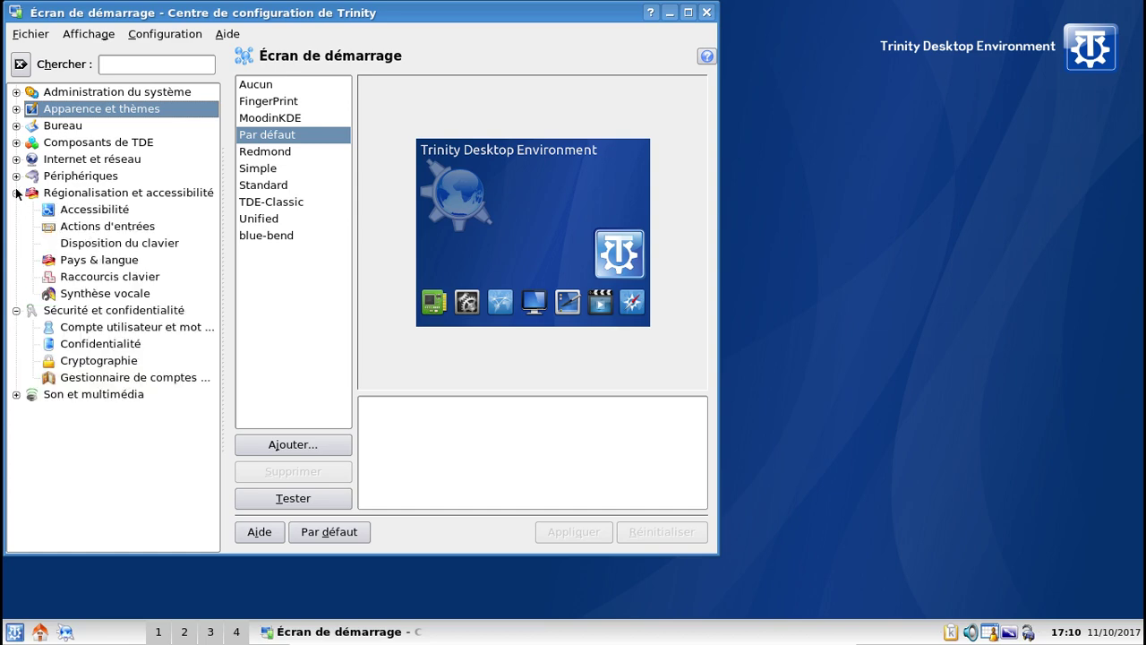
click(15, 176)
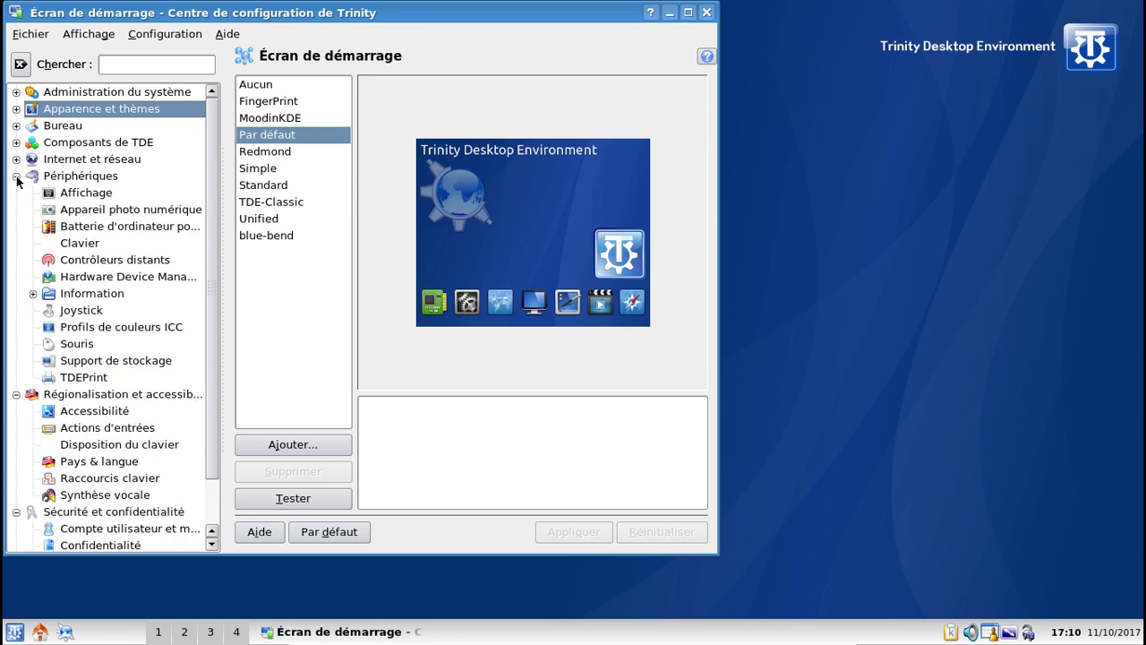
click(15, 176)
click(15, 159)
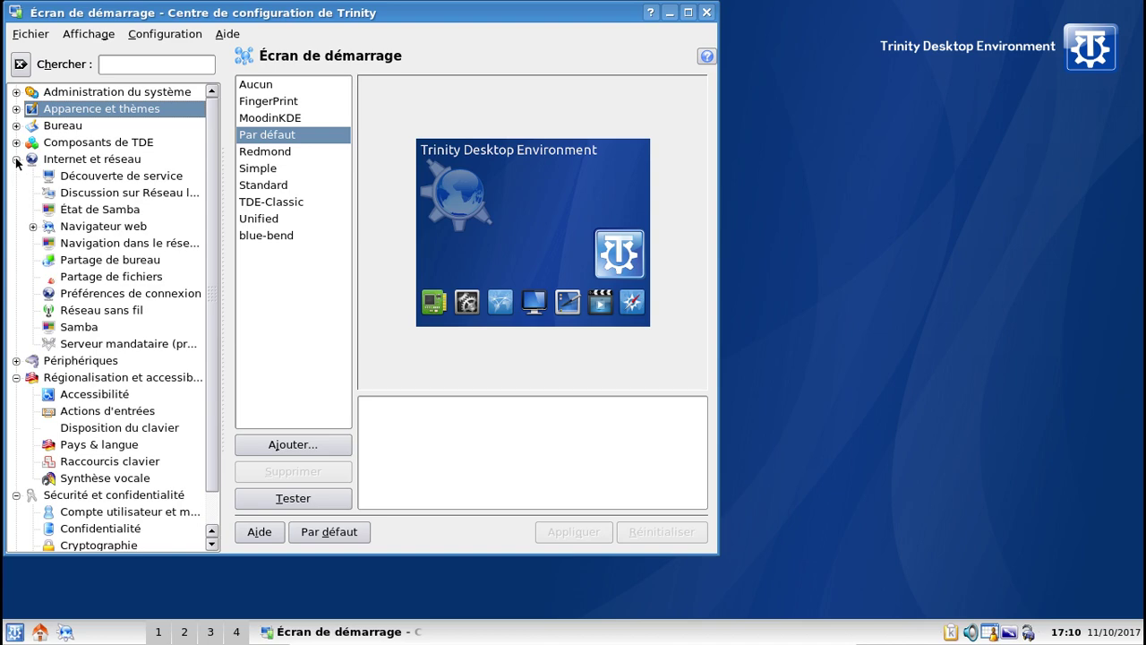
click(15, 159)
click(15, 143)
click(15, 143)
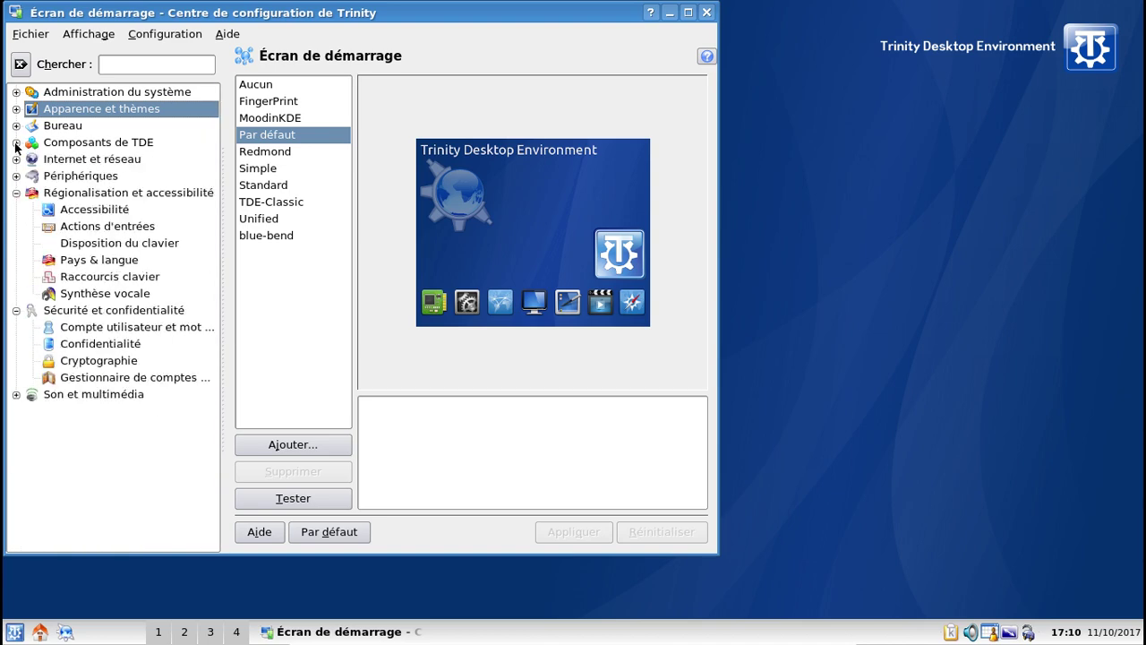
click(15, 127)
click(15, 127)
click(15, 109)
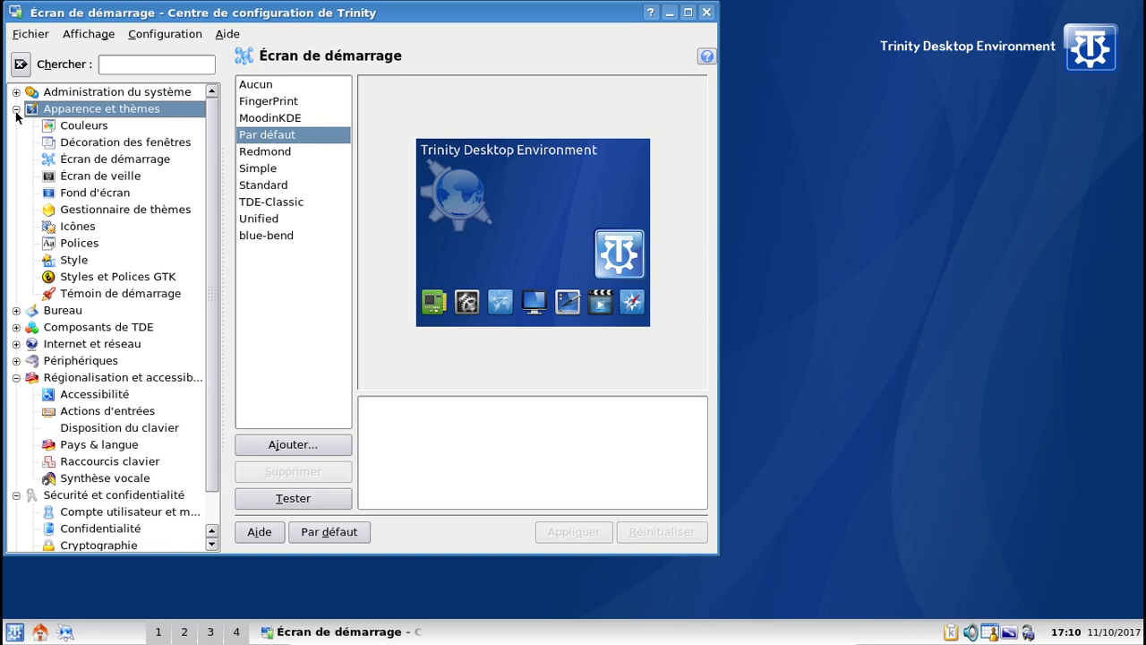
click(16, 108)
Step: View the Utilisateurs settings of Gestionnaire de connexion under Administration du système and enlarge the window to show them fully
click(15, 92)
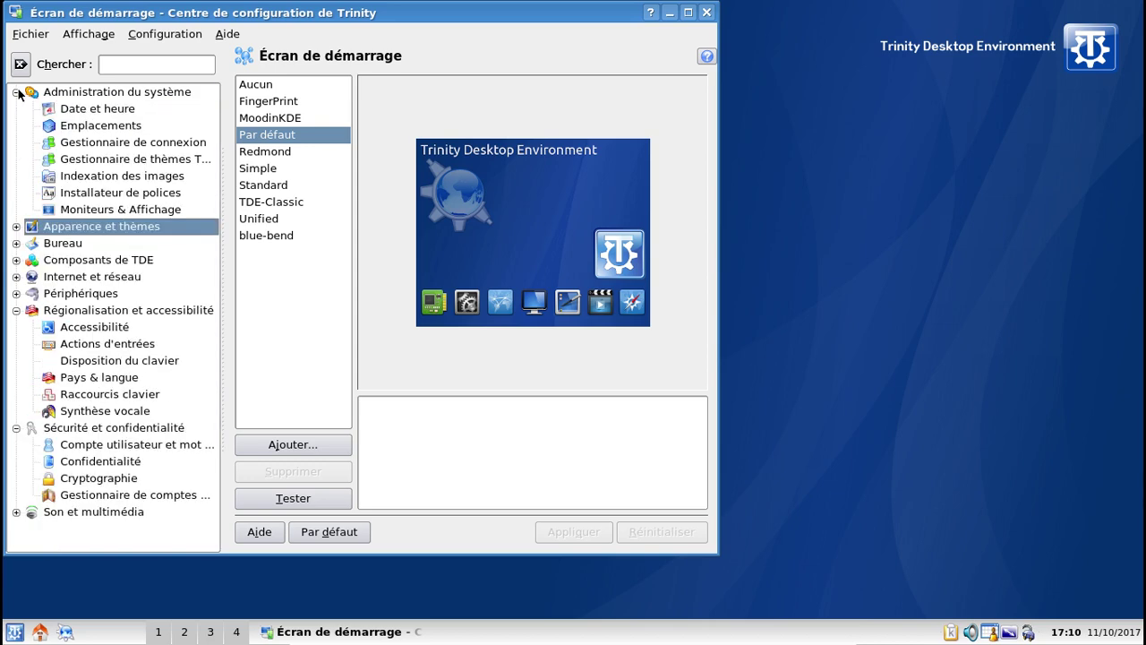
click(103, 145)
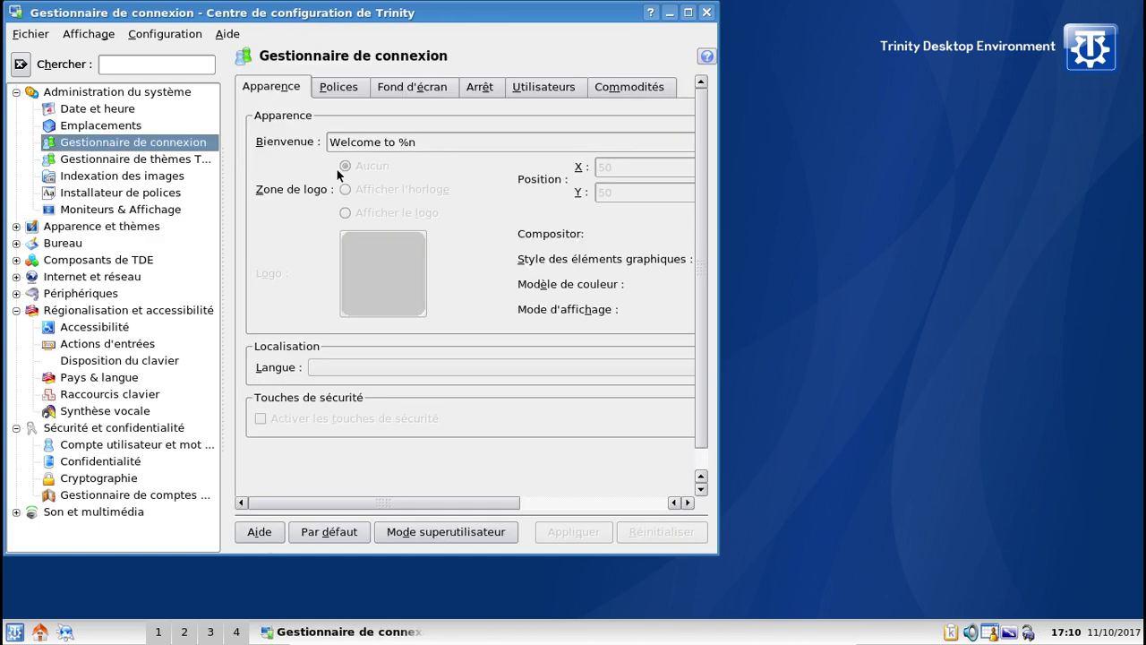
click(537, 90)
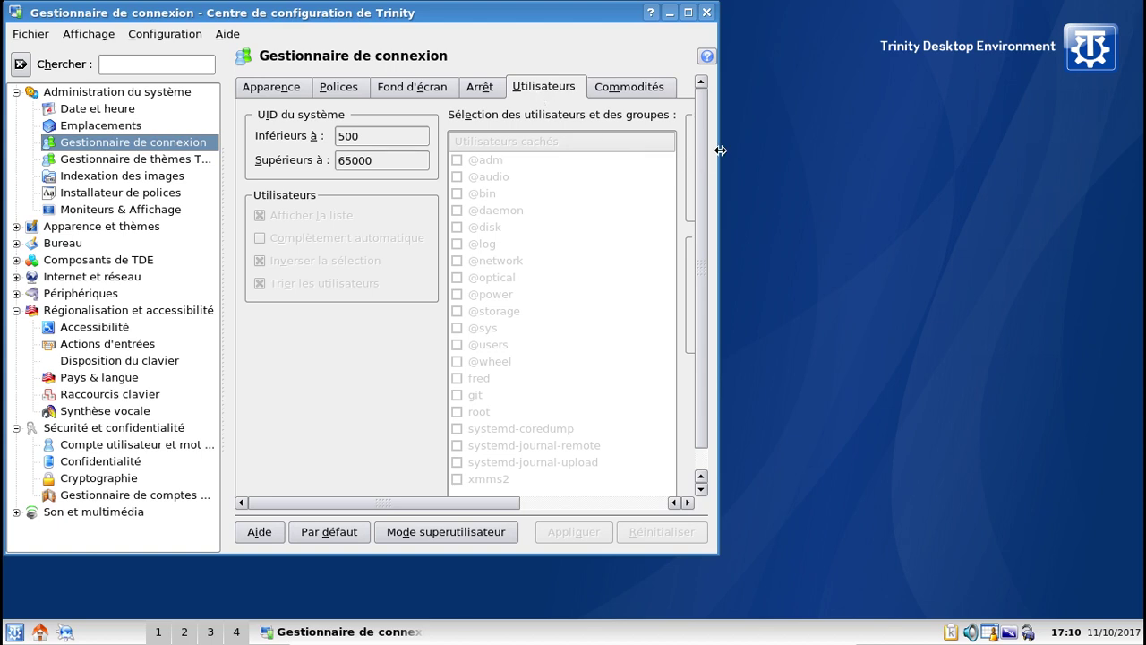
click(824, 161)
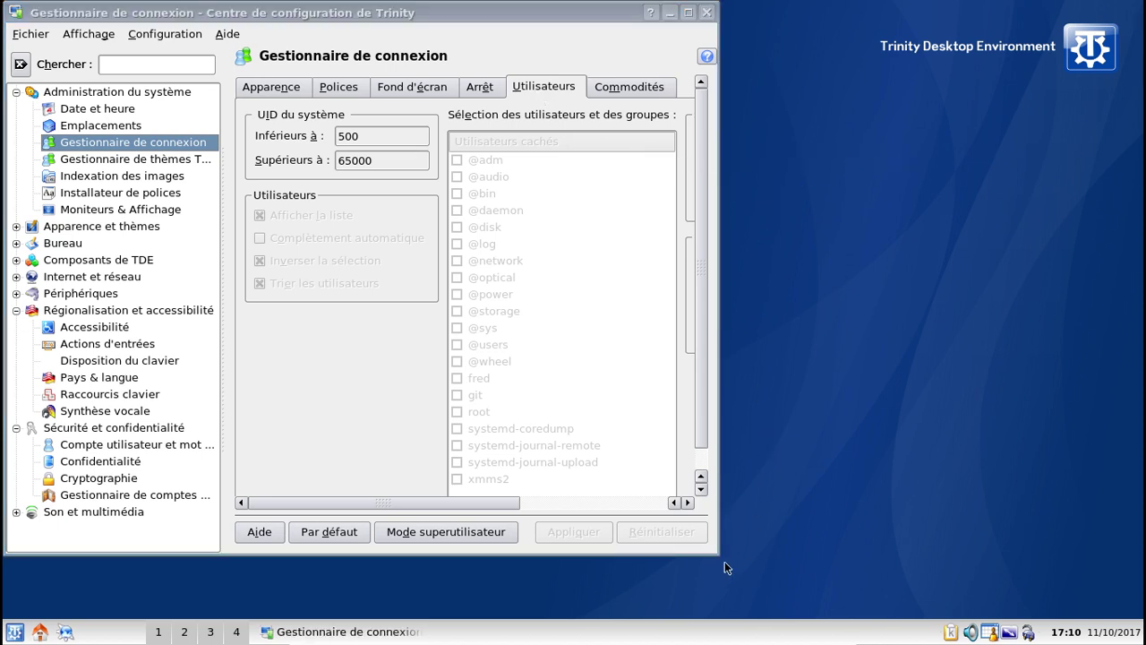
drag(718, 562, 1067, 609)
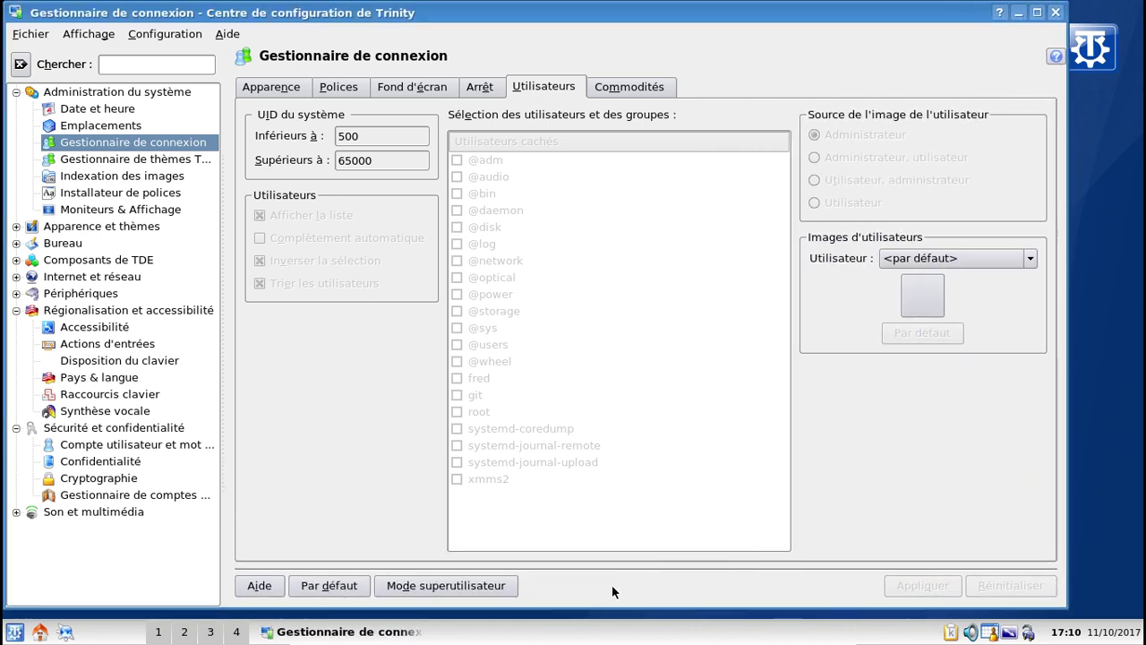
Step: Switch Gestionnaire de connexion to superuser mode with the root password and show its Utilisateurs settings
click(446, 582)
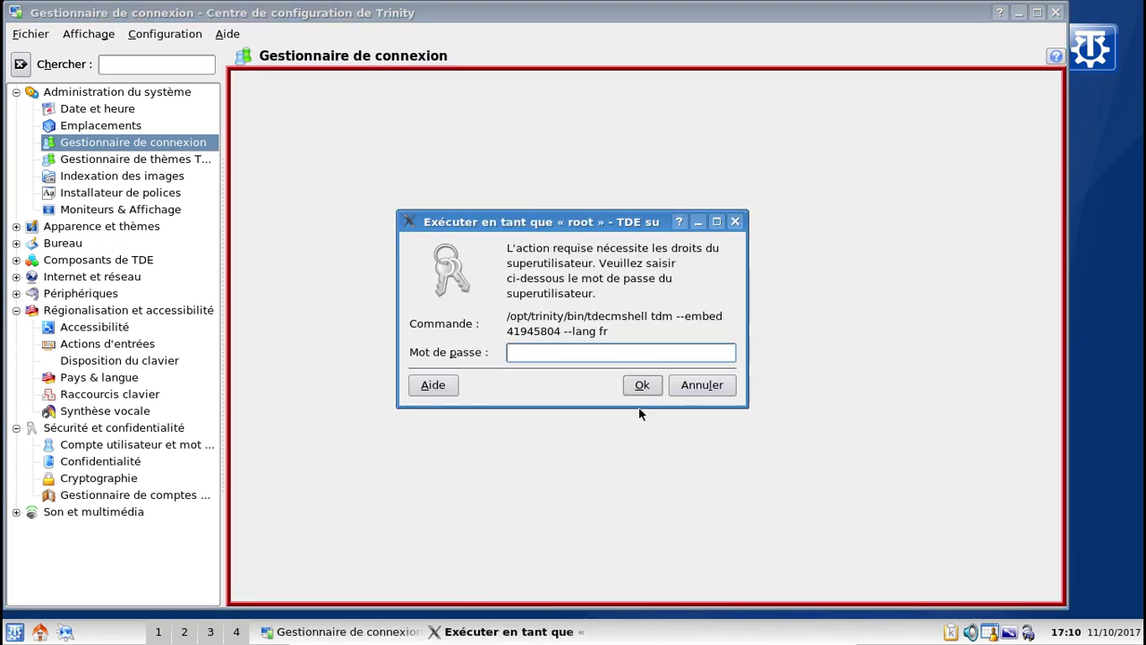
text(*********)
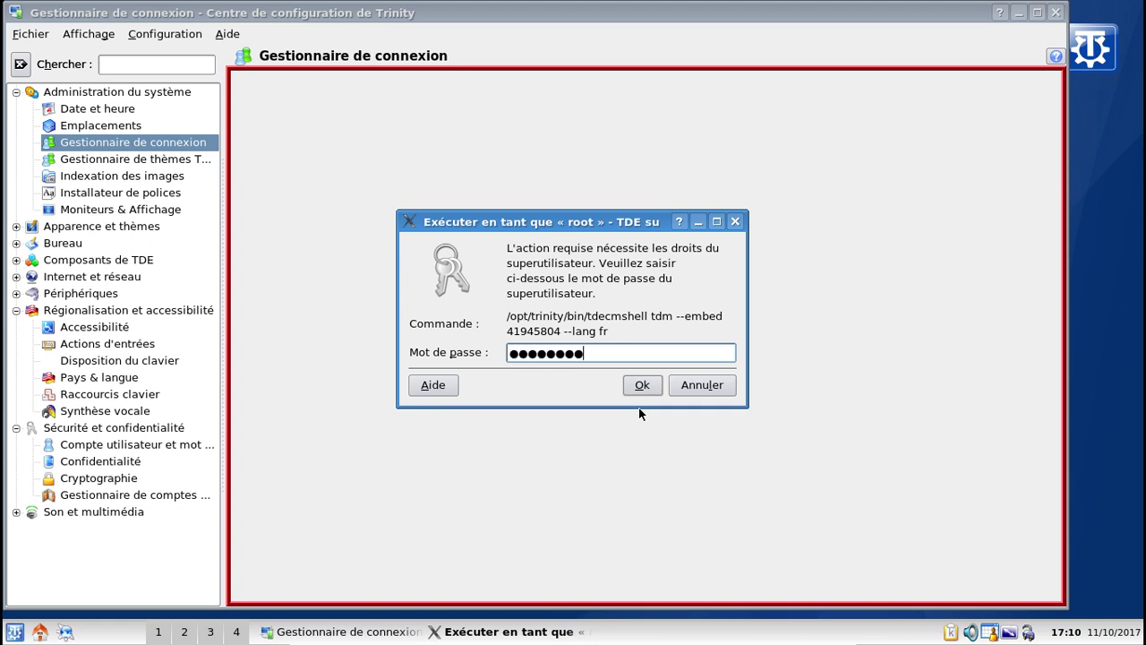
key(Return)
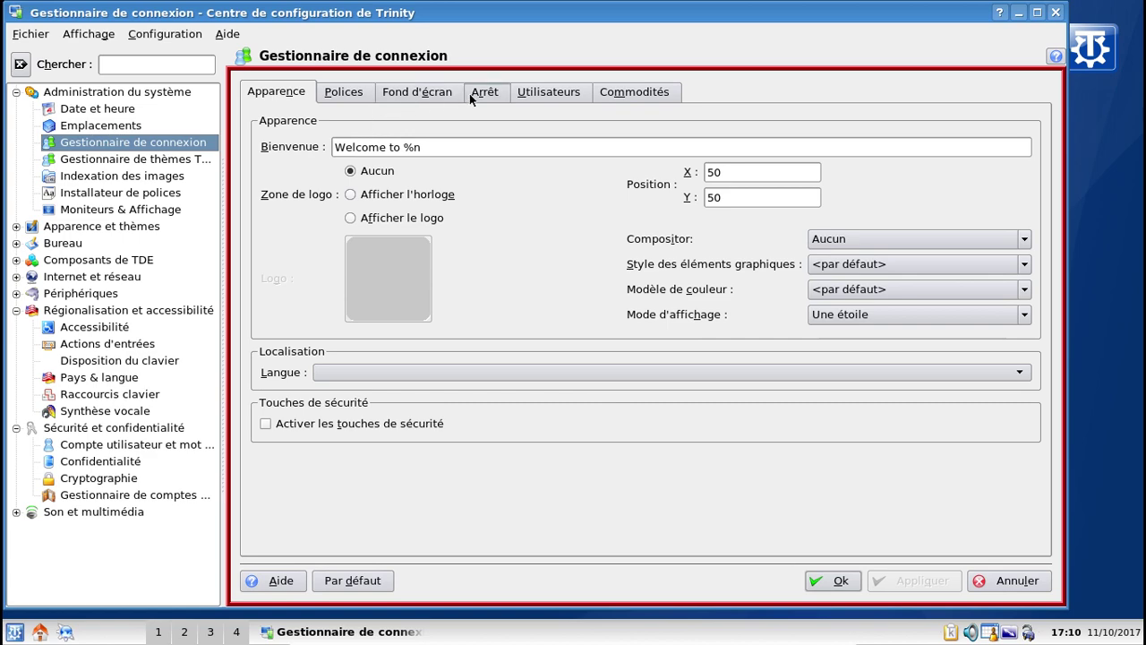
click(432, 92)
click(517, 93)
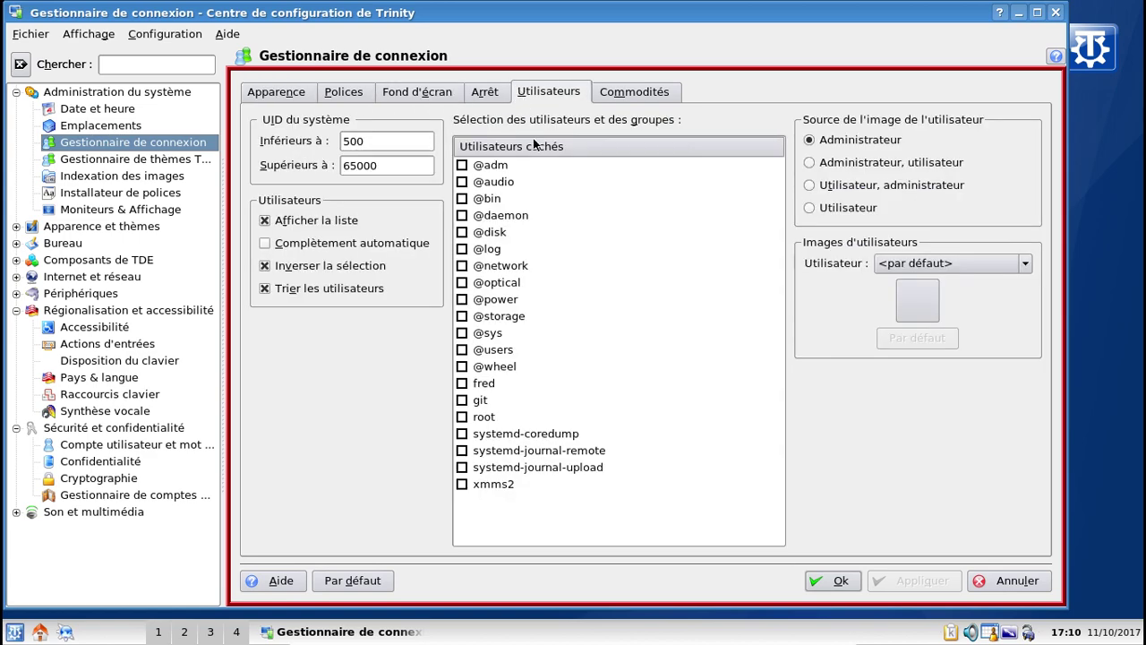
click(462, 165)
click(462, 182)
click(462, 198)
click(463, 216)
click(463, 231)
click(463, 249)
click(463, 266)
click(463, 283)
click(463, 299)
click(462, 316)
click(462, 336)
click(462, 350)
click(462, 367)
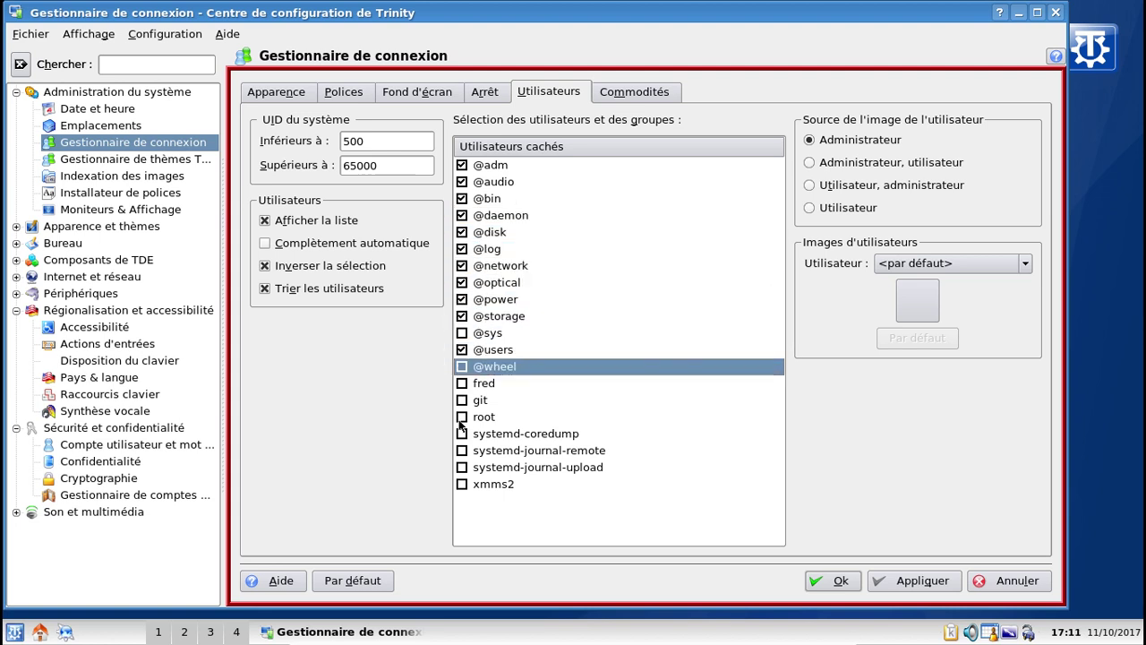
Step: Mark git, root, systemd-coredump, systemd-journal-remote and systemd-journal-upload as hidden users and apply the changes
click(462, 400)
click(462, 417)
click(462, 433)
click(462, 450)
click(462, 467)
click(460, 489)
click(909, 582)
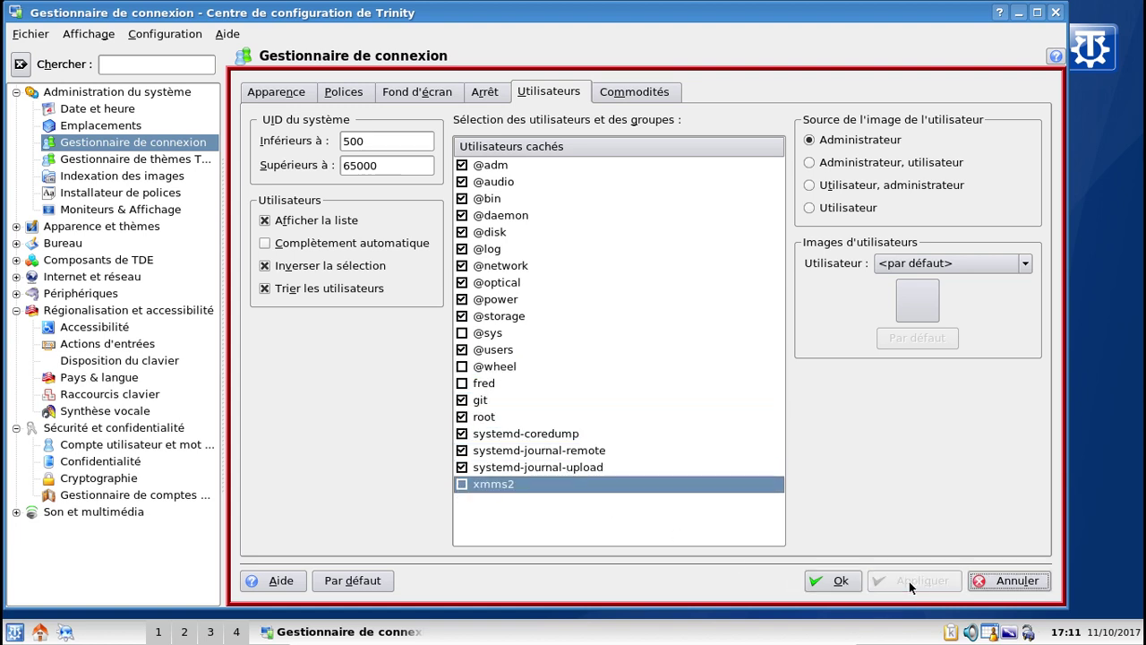
Step: Review the login manager's wallpaper and font settings, set its language to Français (fr), and apply the change
click(421, 92)
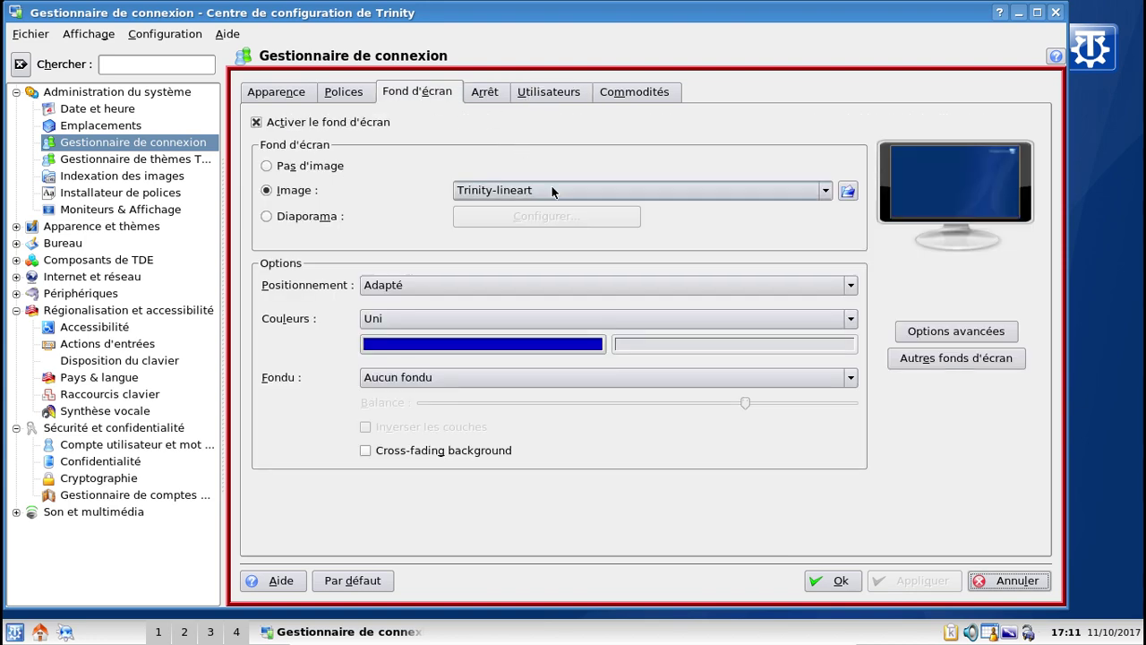
click(344, 83)
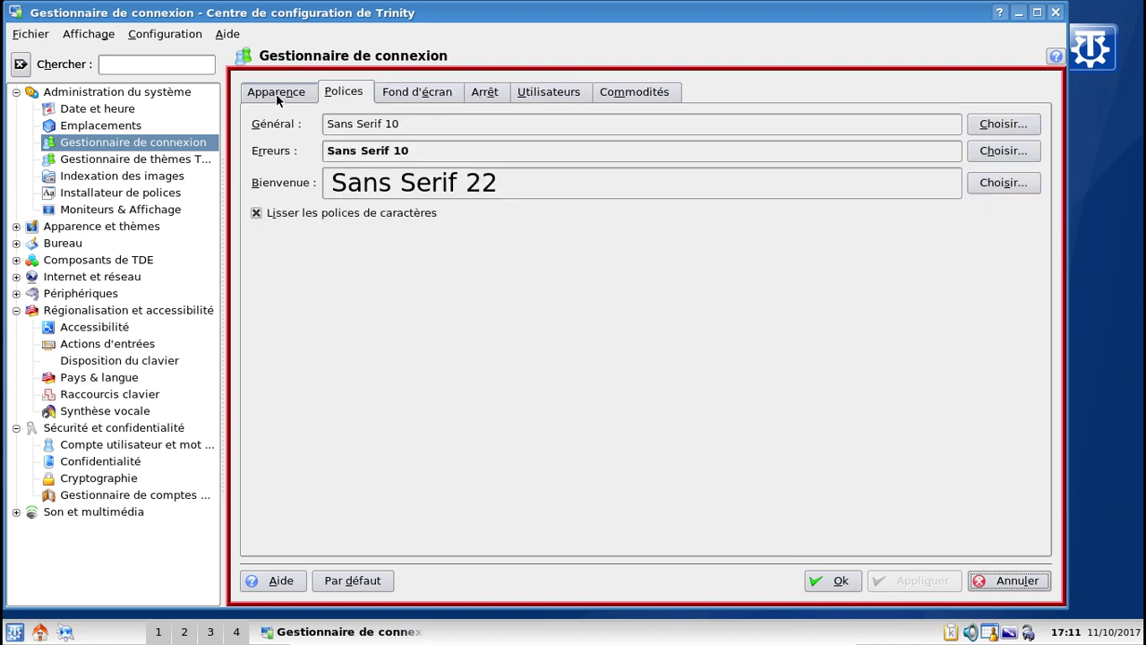
click(276, 93)
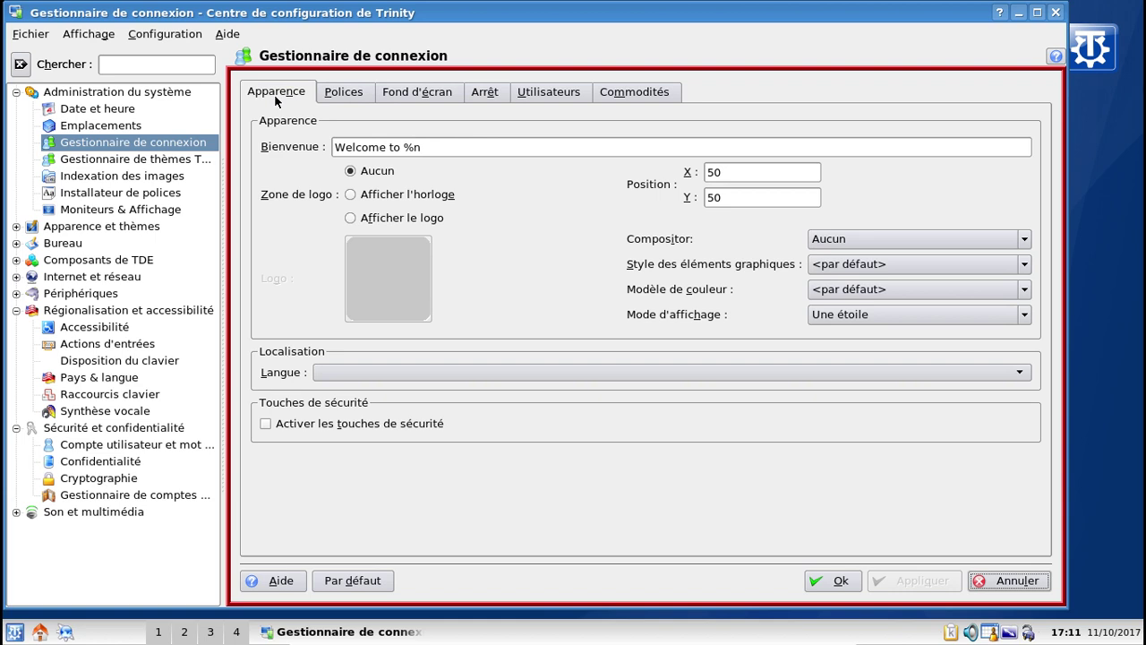
click(722, 372)
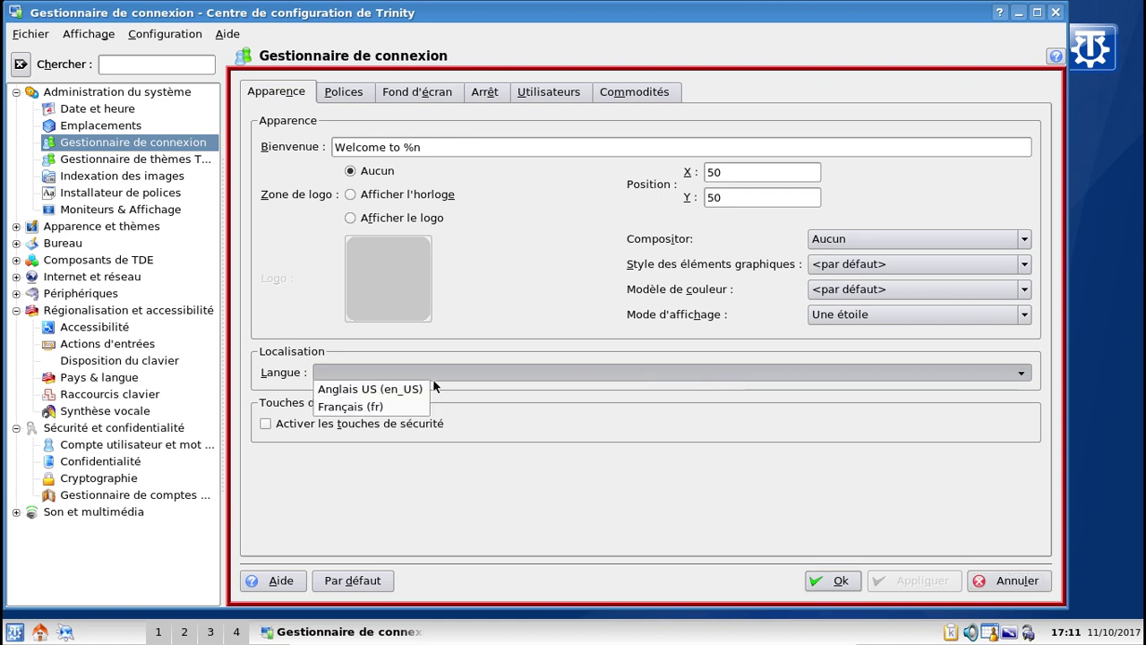
click(345, 410)
click(906, 580)
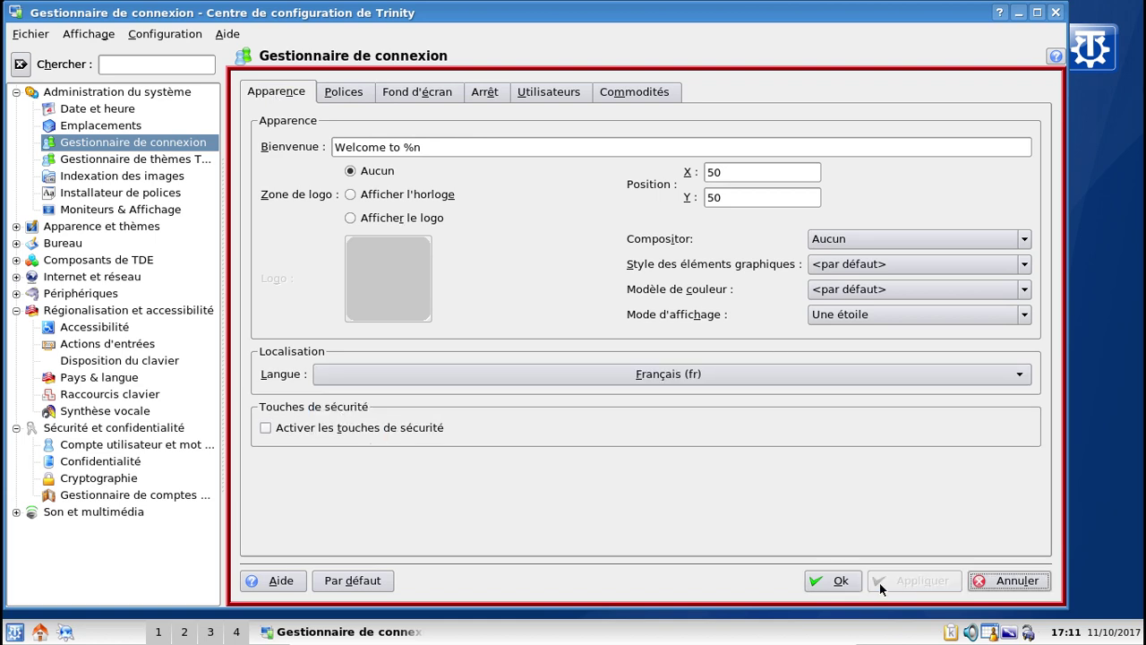
Step: Confirm the login manager settings, close the Control Center and end the desktop session
click(840, 582)
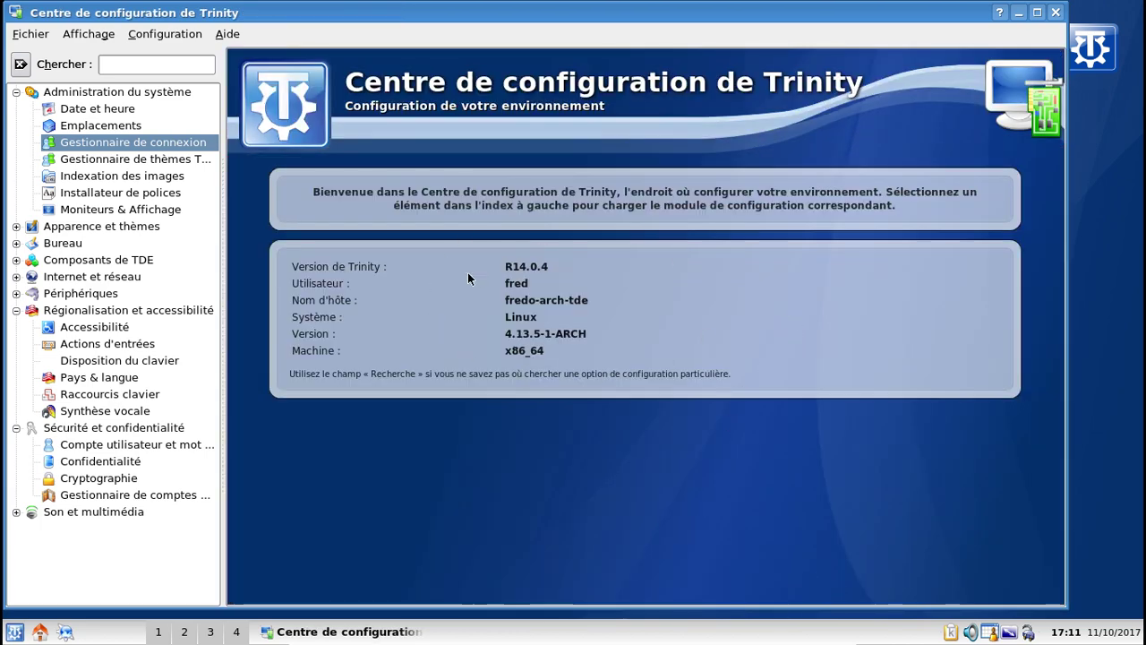
click(1057, 13)
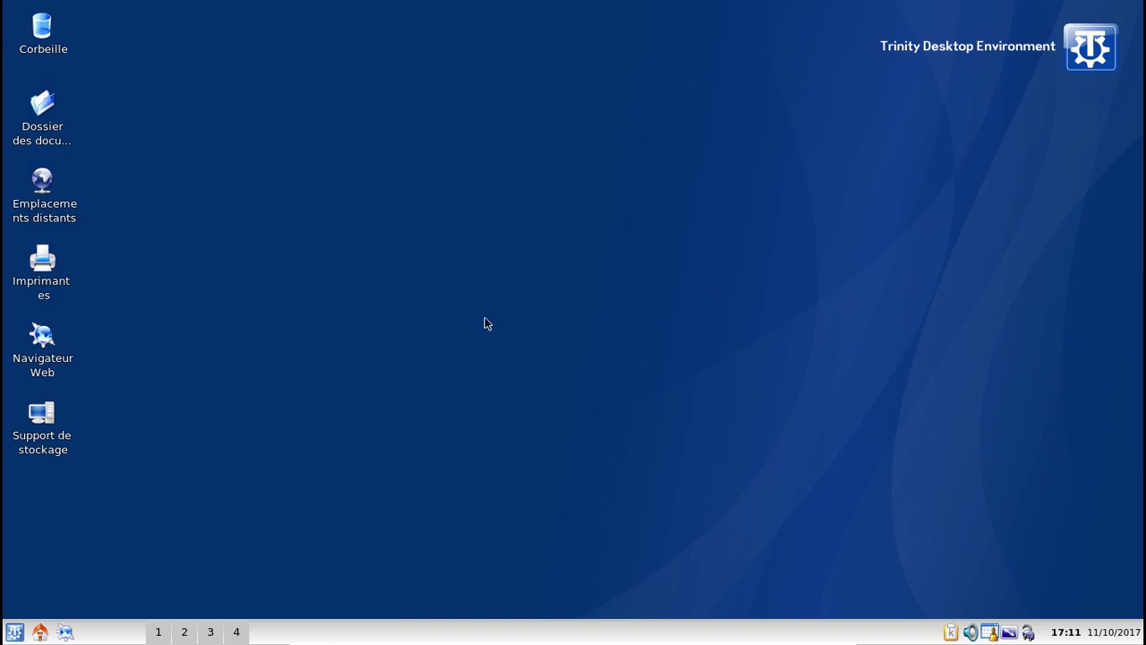
click(12, 632)
click(66, 609)
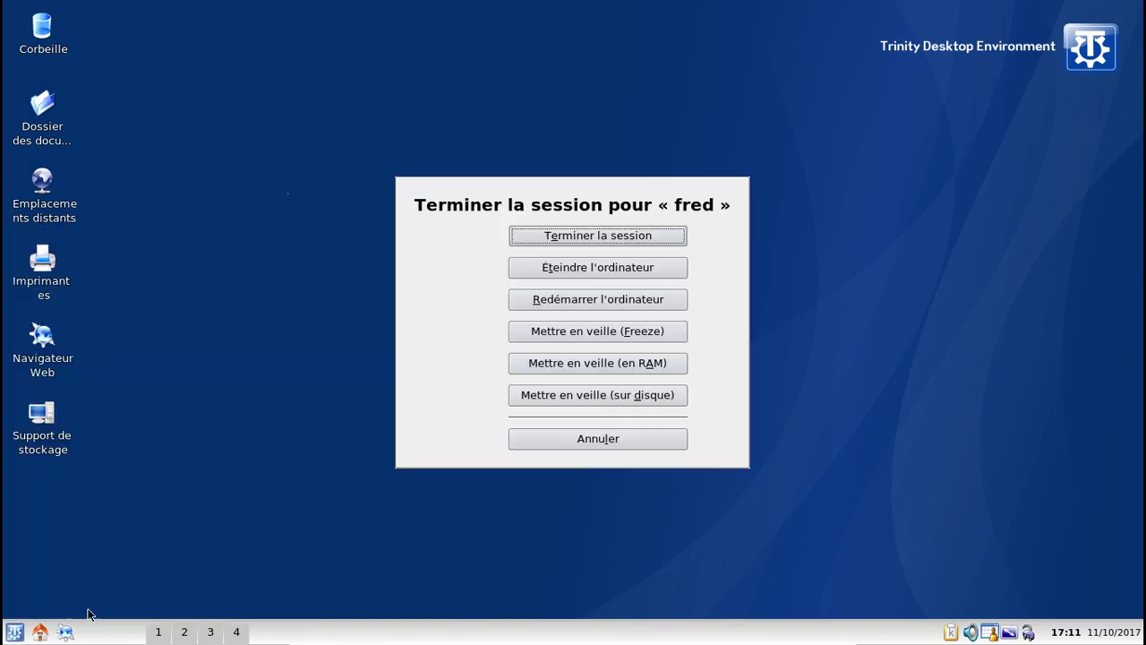
click(571, 239)
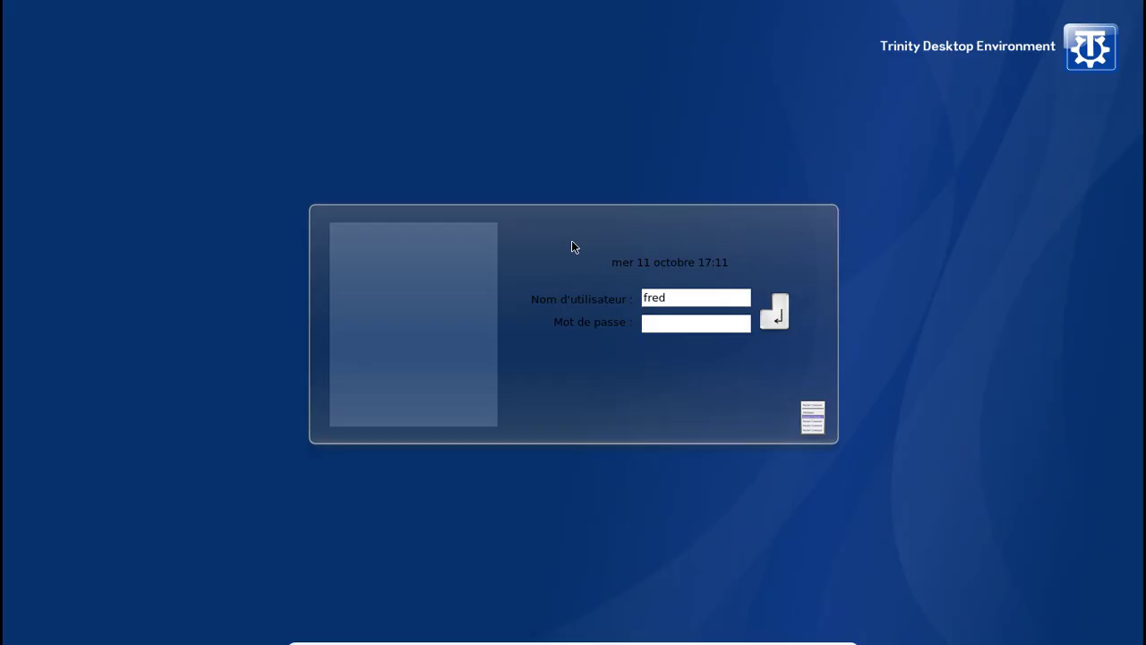
Step: Log back in with the account password and dismiss the TDENetworkManager crash report and the KTip window
text(********)
key(Return)
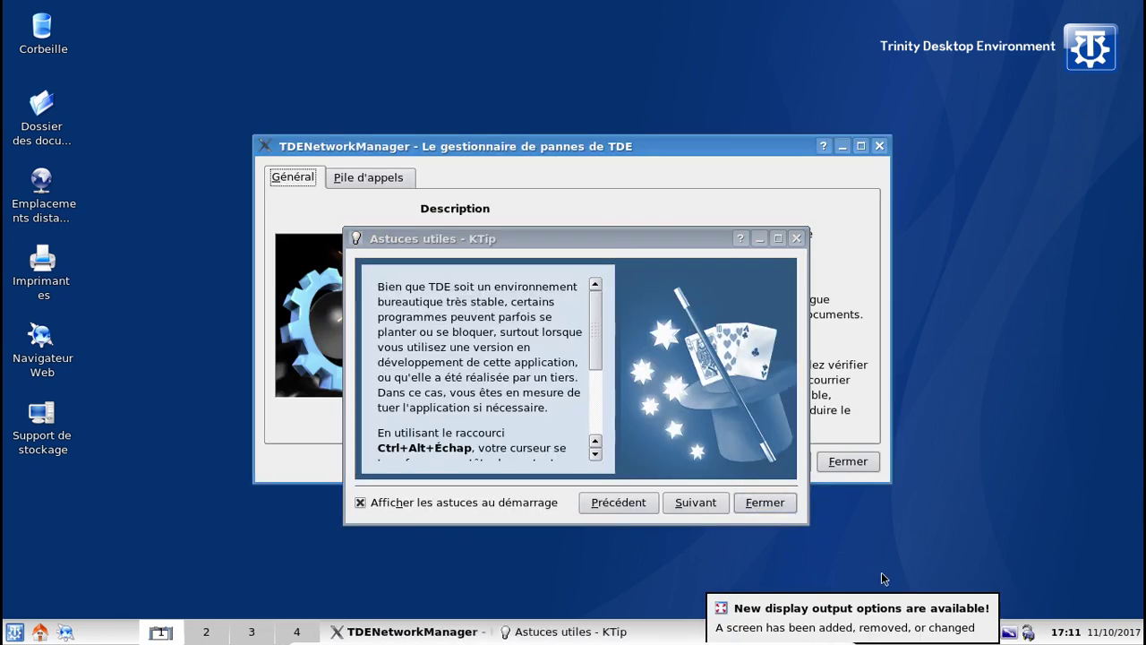
click(864, 466)
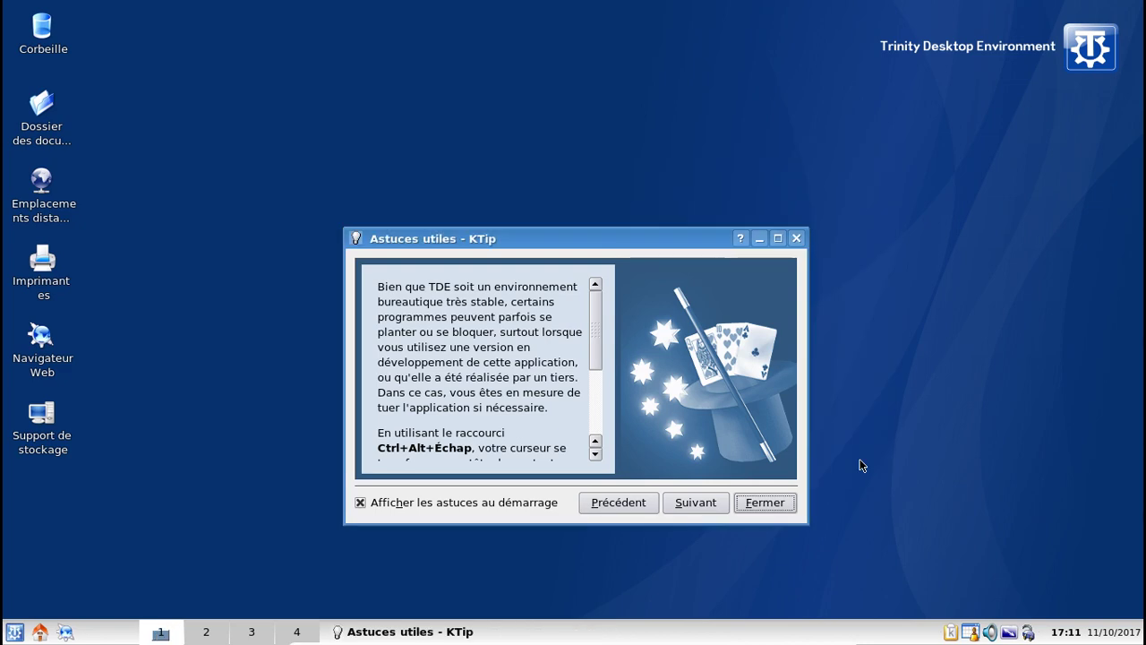
click(763, 502)
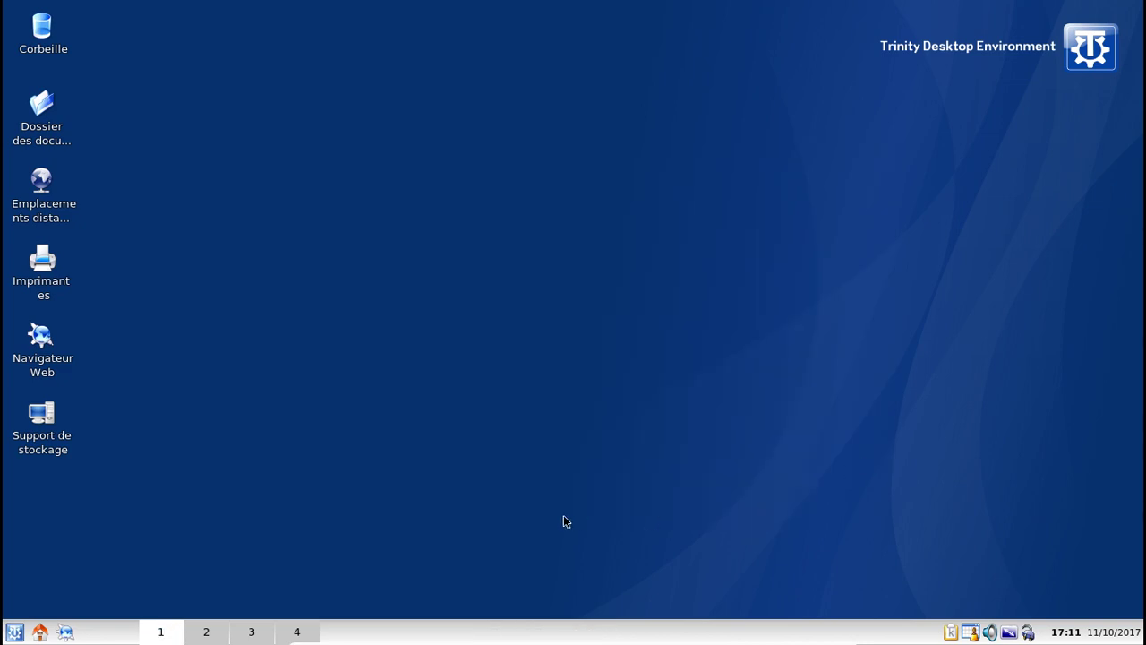
Step: Try to launch Konsole by searching the application menu for "konsole"
click(13, 633)
mouse_move(110, 537)
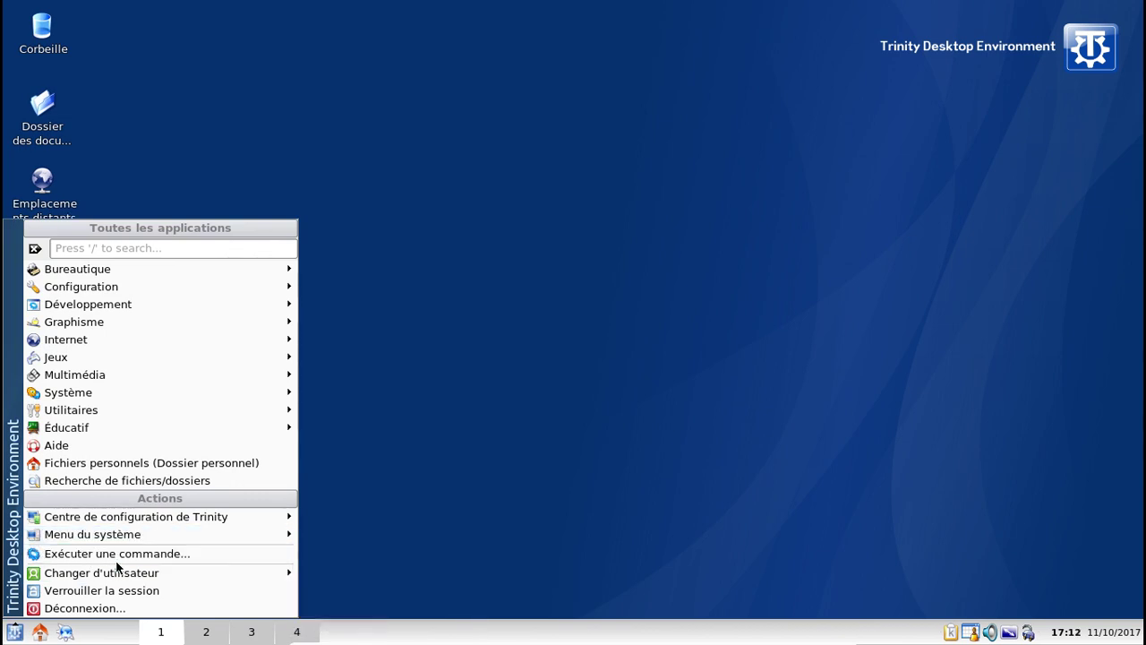
mouse_move(102, 415)
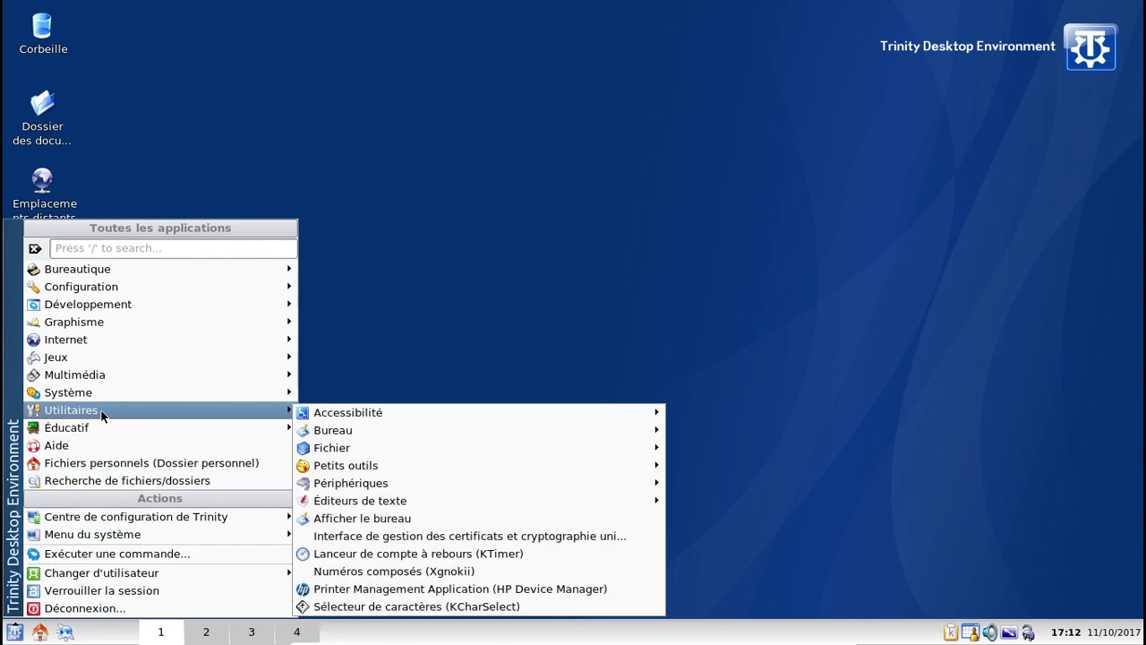
mouse_move(83, 268)
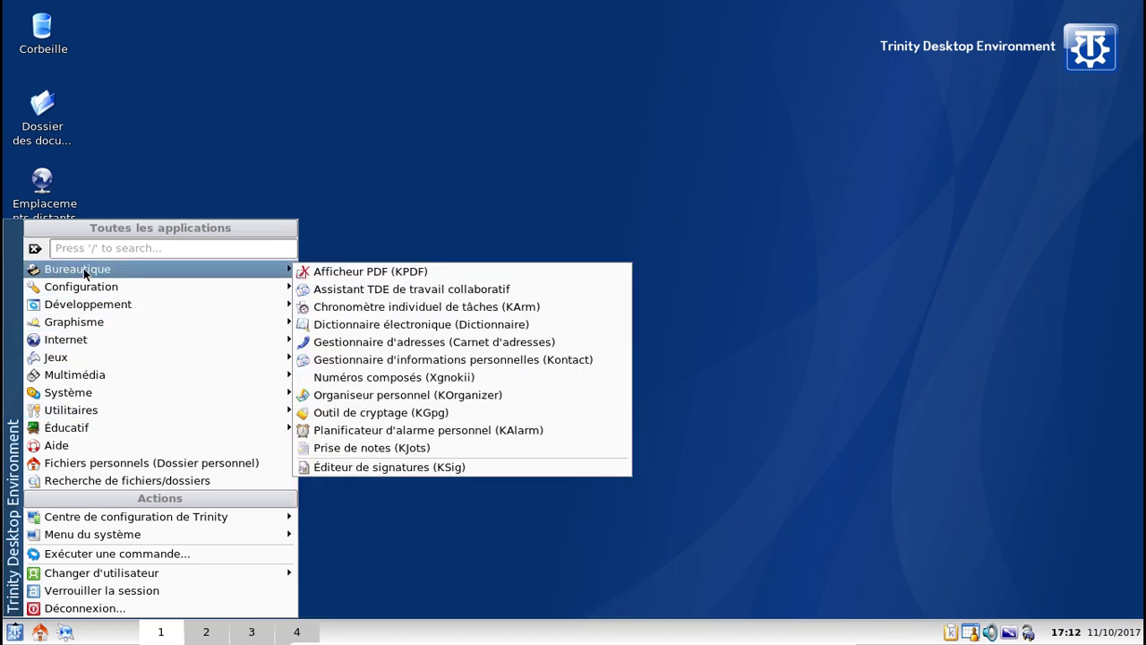
click(165, 247)
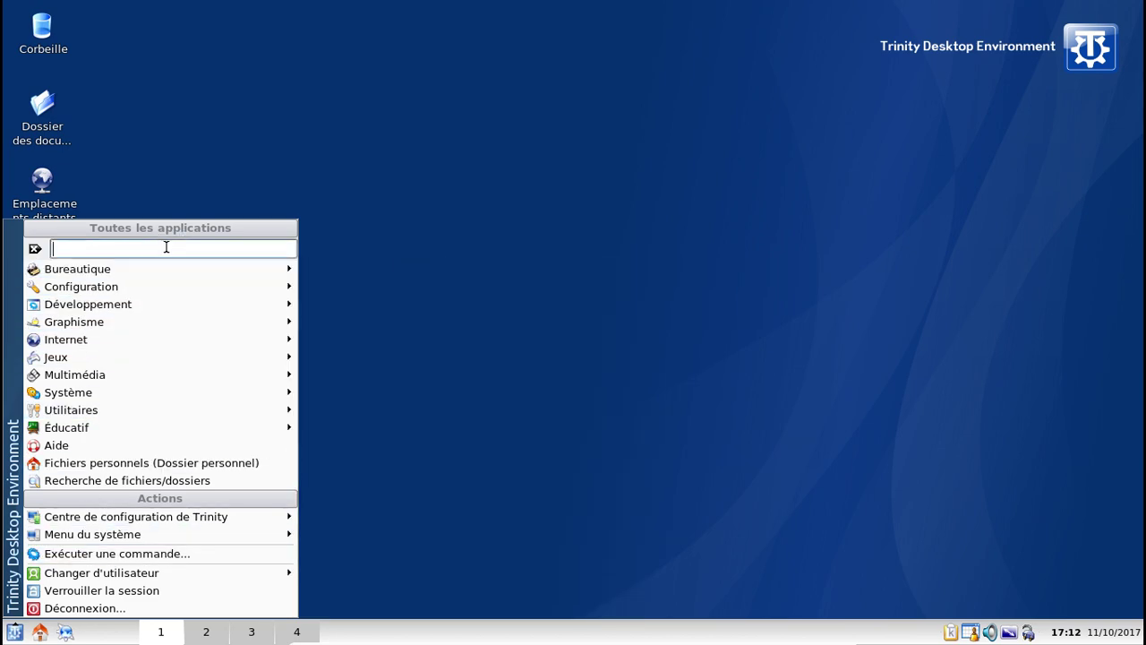
text(konols)
key(BackSpace)
key(BackSpace)
key(BackSpace)
text(sole)
key(Return)
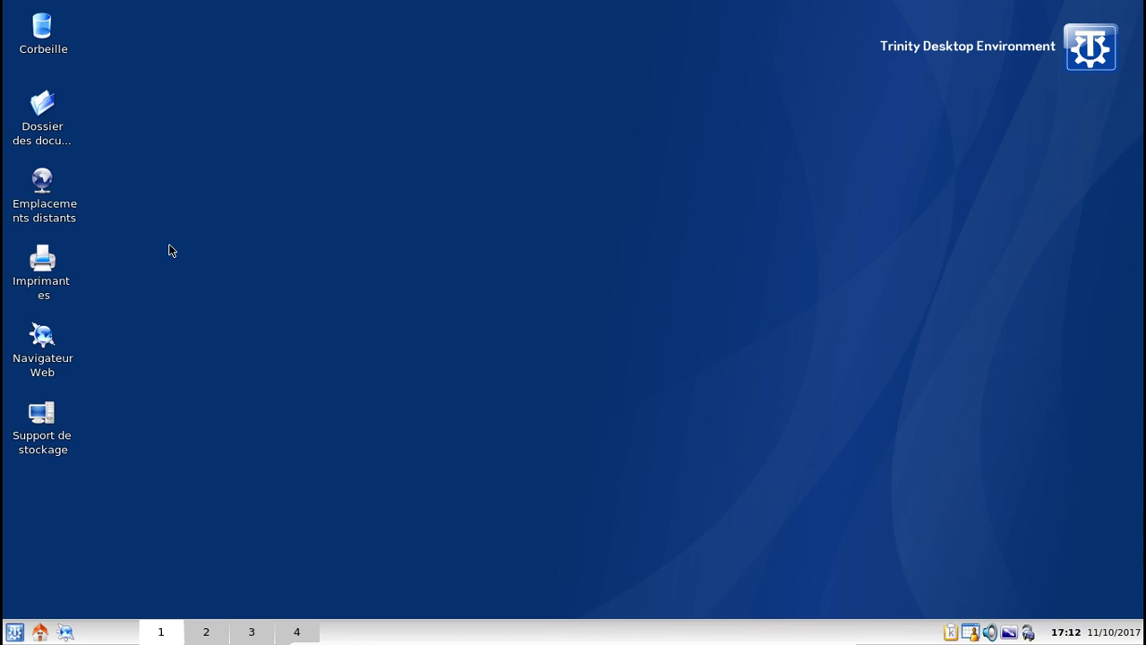
Step: Search the application menu for "konsole", launch Konsole and move its window clear of the desktop icons
click(14, 633)
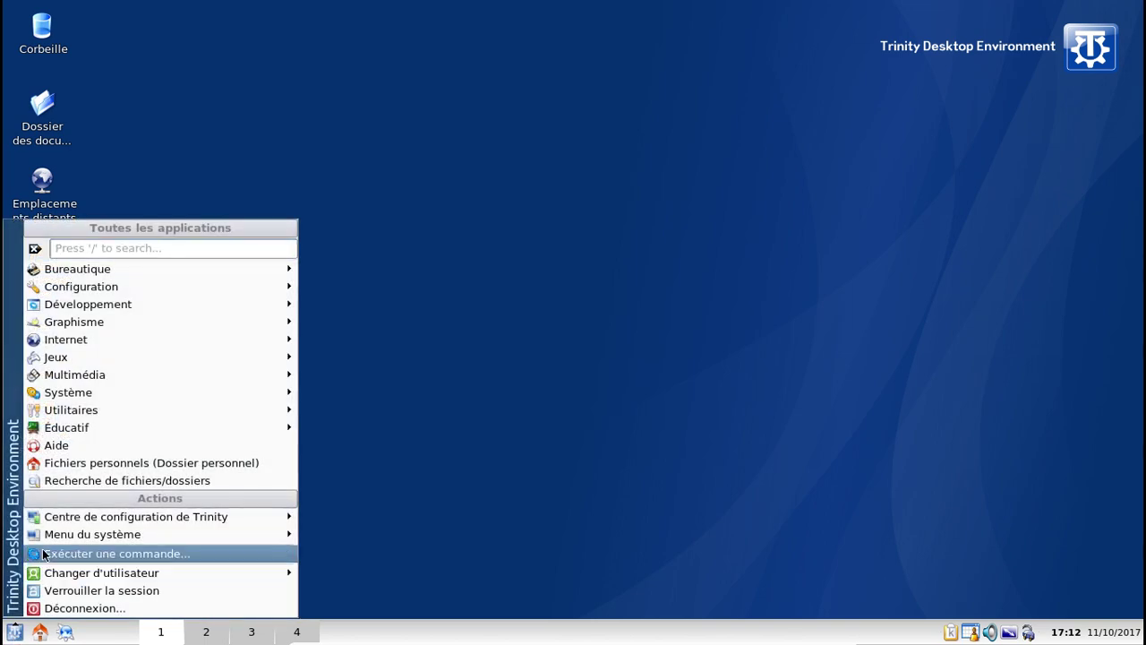
click(125, 251)
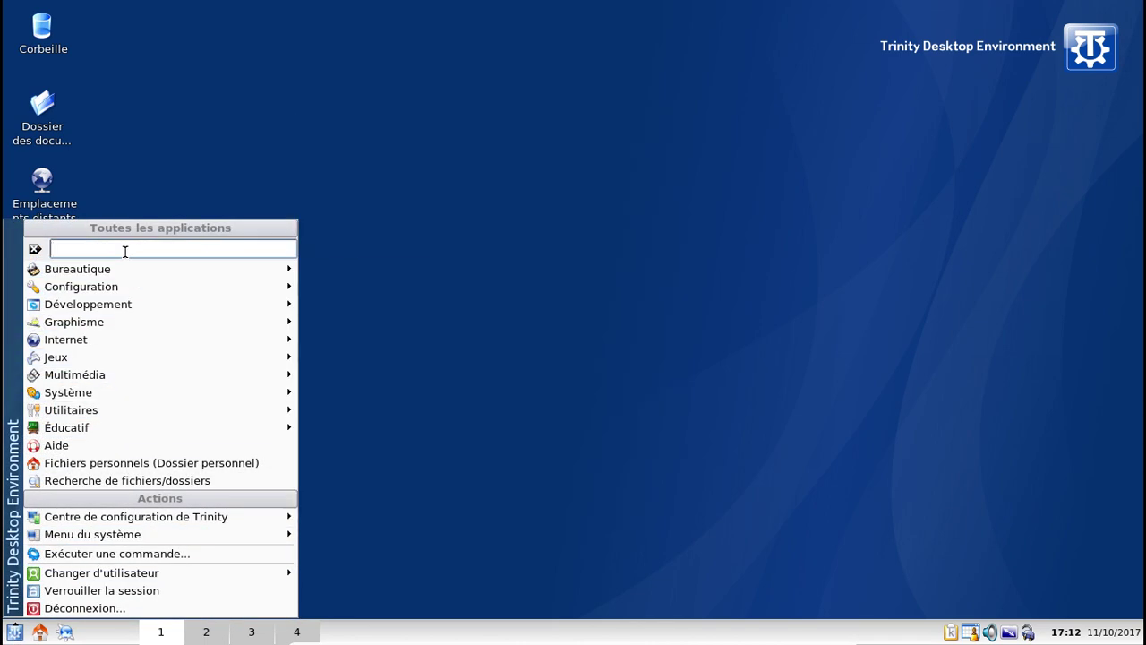
text(konsole)
mouse_move(135, 402)
click(421, 349)
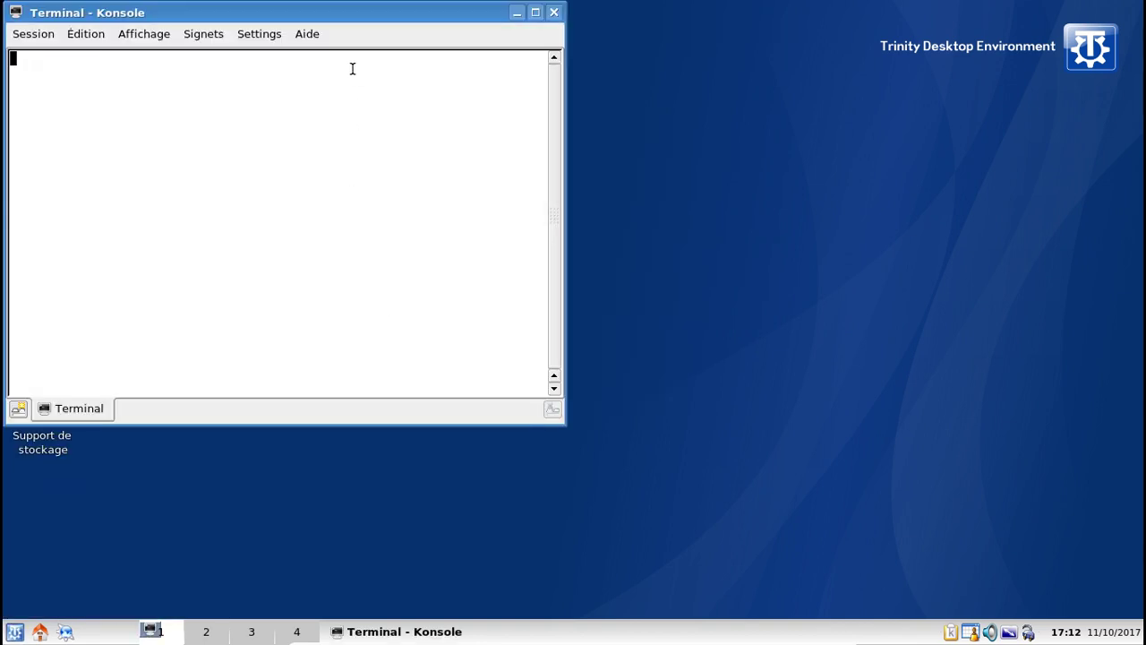
drag(310, 12, 572, 59)
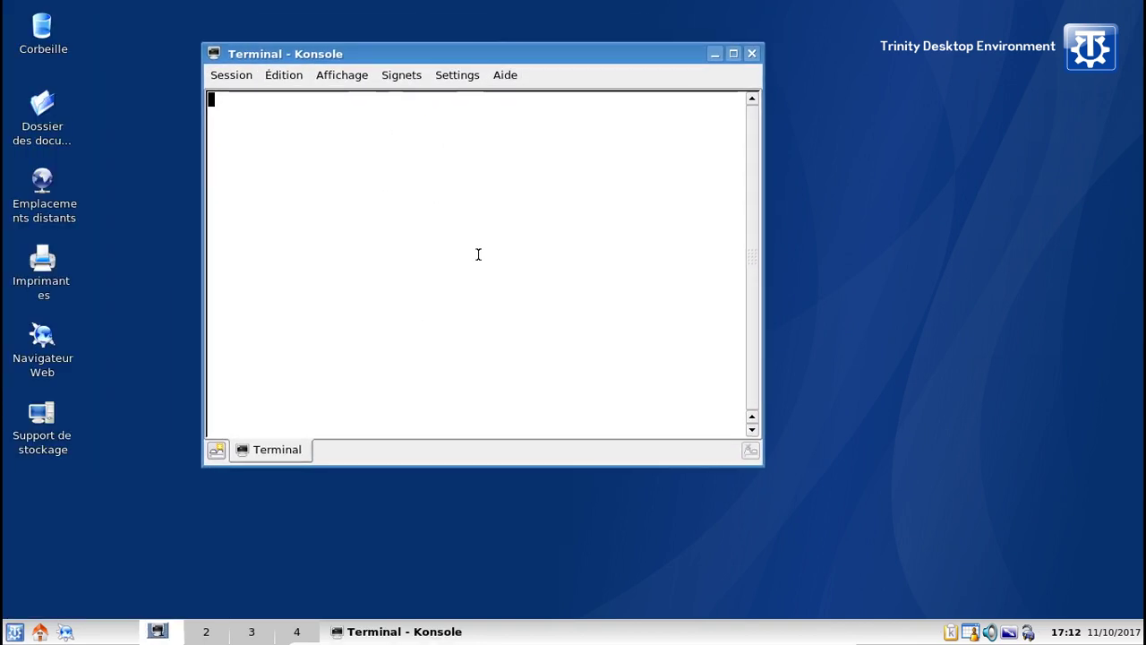
Step: Enable the Trinity login manager at boot by running "sudo systemctl enable tdm", authenticating with the account password
key(Up)
key(Left)
key(Left)
key(Left)
key(Left)
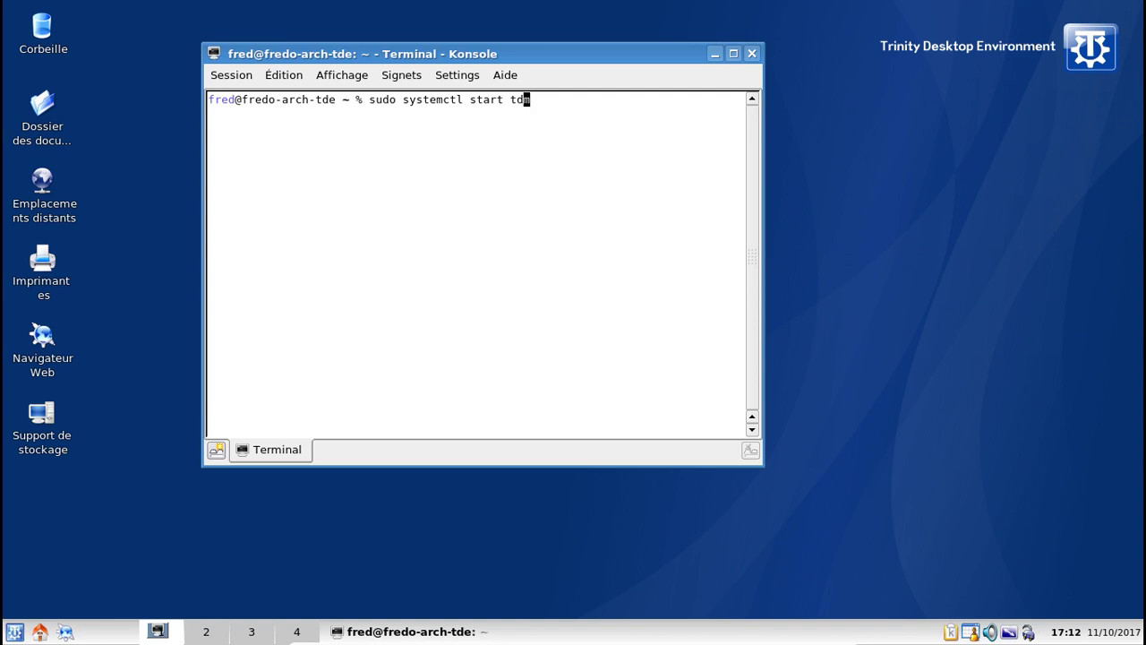
key(BackSpace)
key(BackSpace)
key(BackSpace)
key(BackSpace)
key(BackSpace)
text(enab)
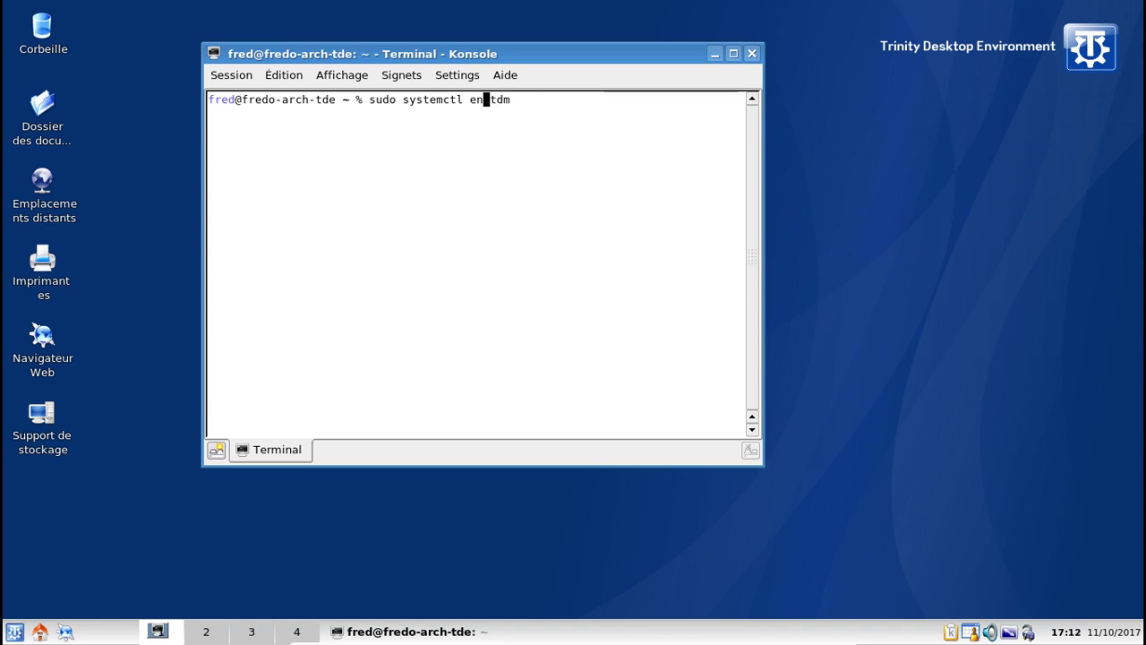
key(BackSpace)
key(BackSpace)
text(able)
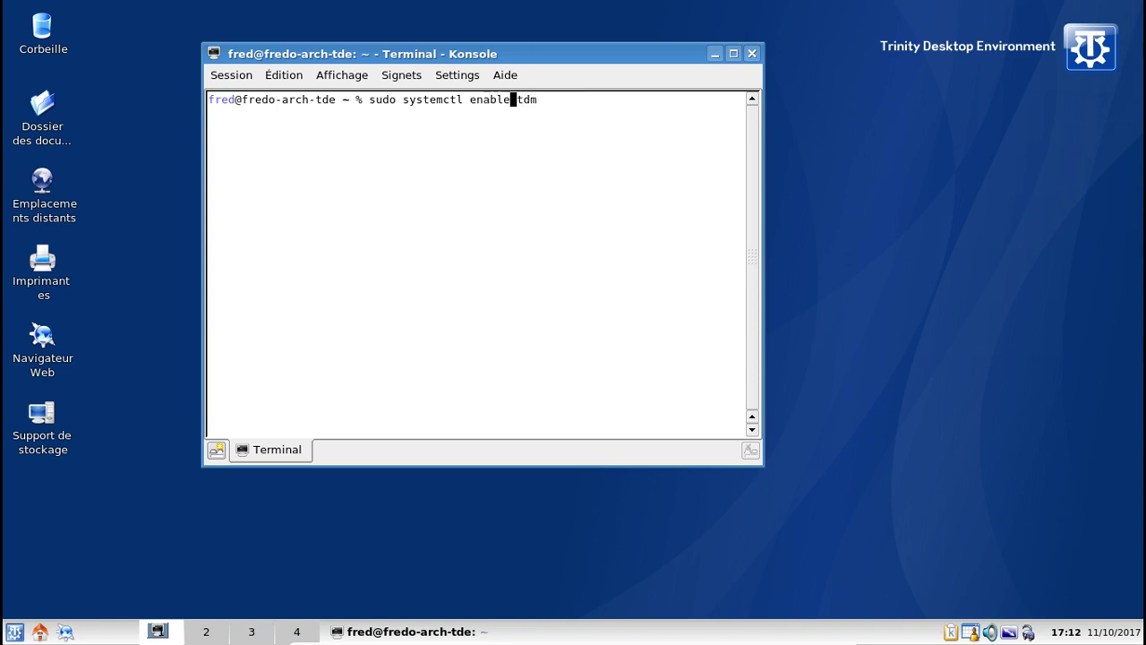
key(Return)
key(Return)
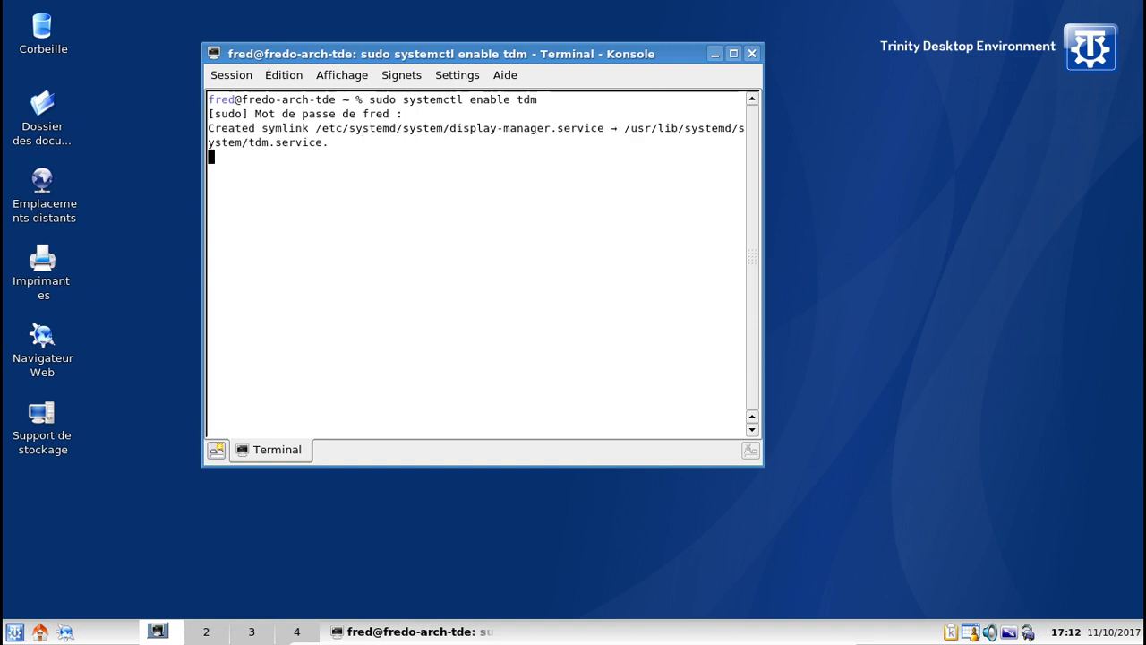
Step: Open the Trinity Control Center again, leaving the terminal running
click(15, 632)
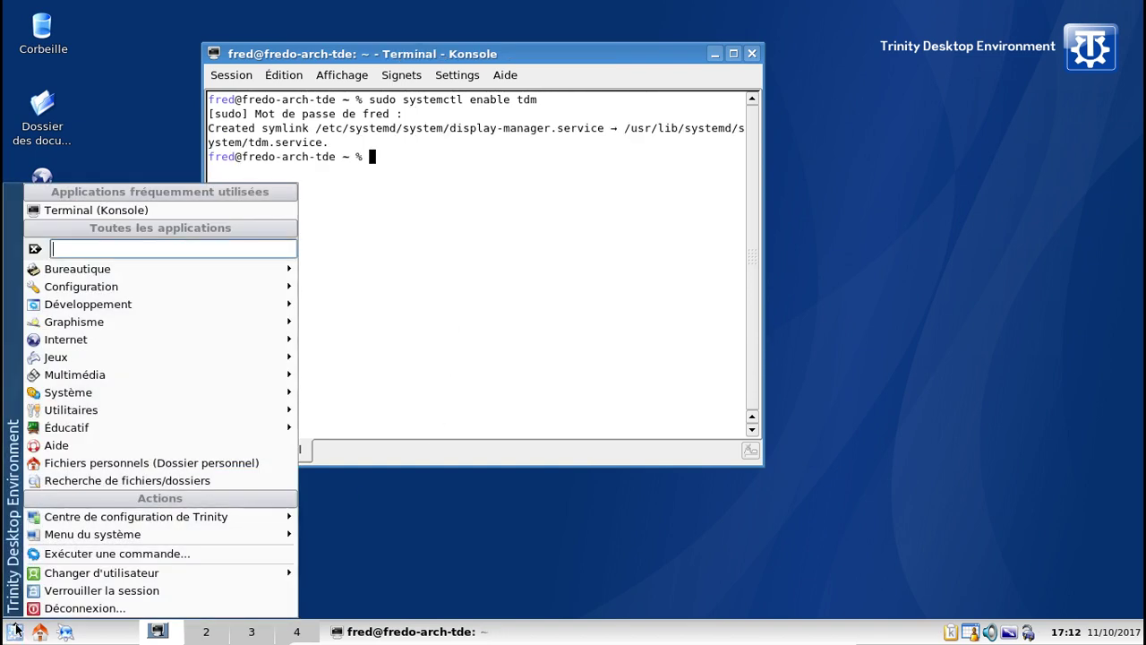
mouse_move(121, 514)
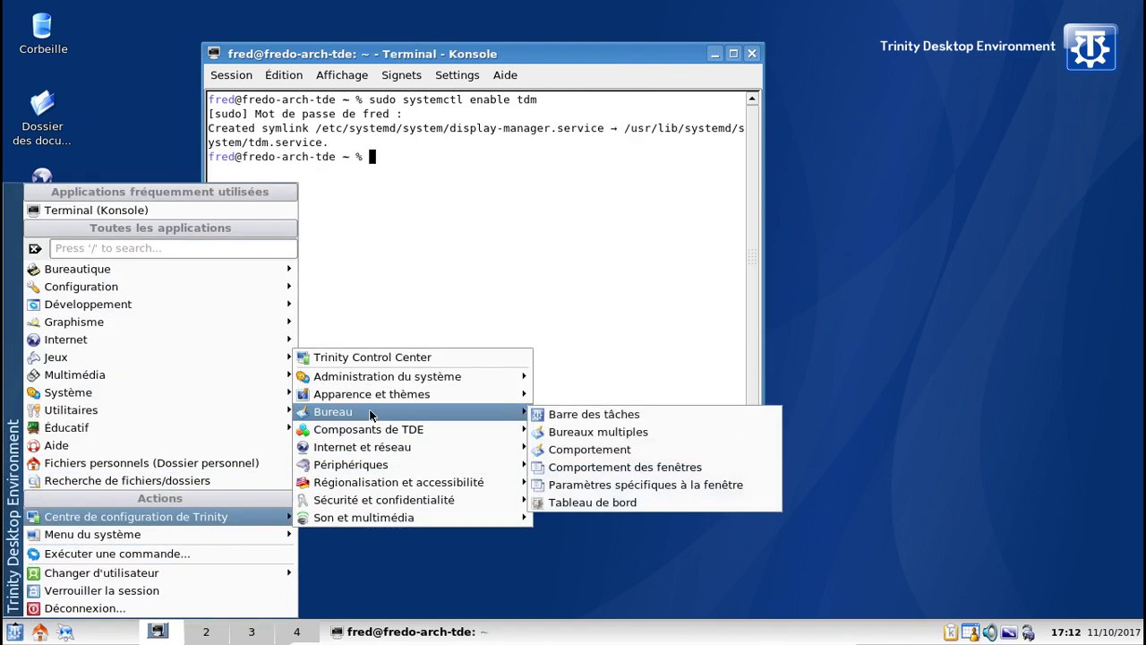
mouse_move(366, 380)
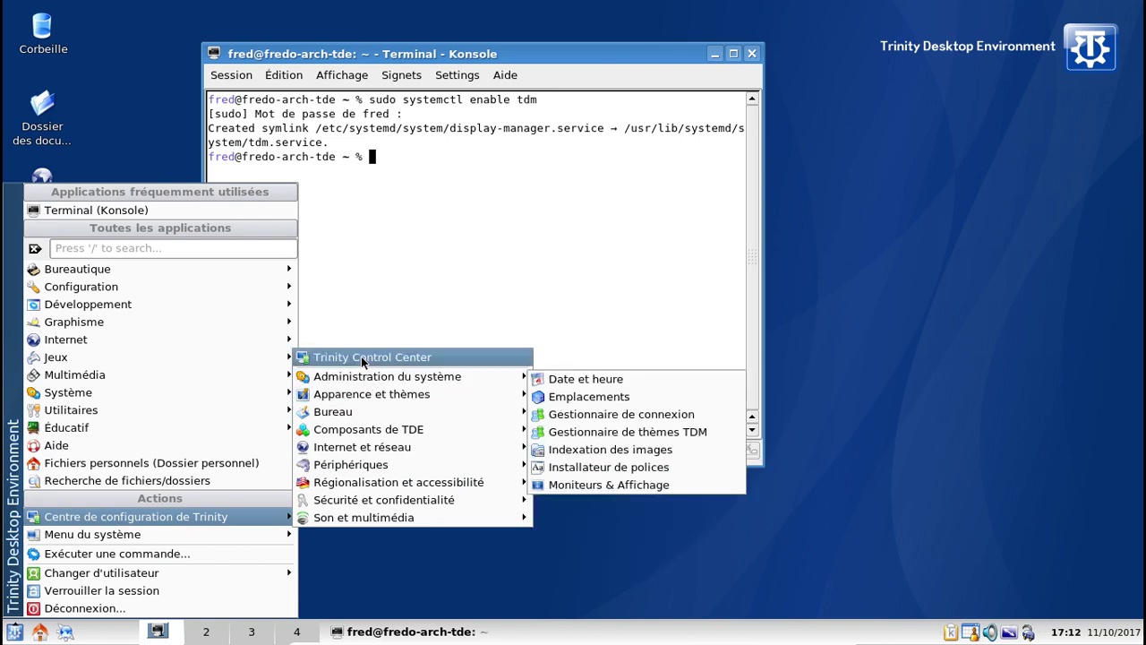
click(361, 357)
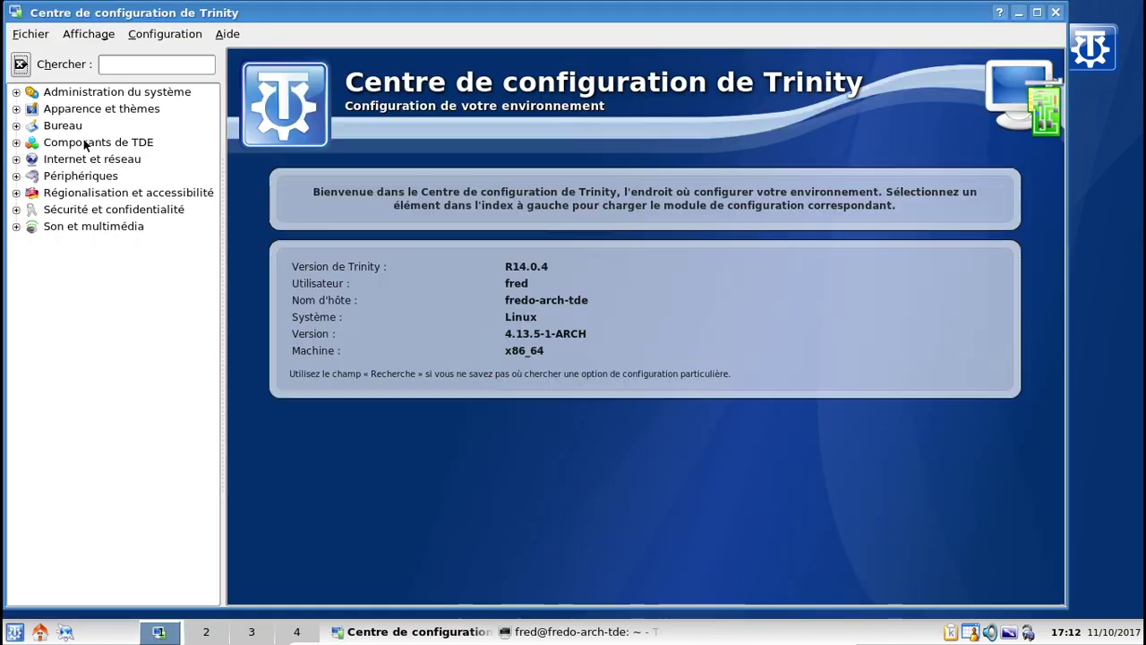
Step: Enable keyboard layouts in the Disposition du clavier settings, keeping PC générique 104 touches as the keyboard model
click(15, 193)
click(105, 244)
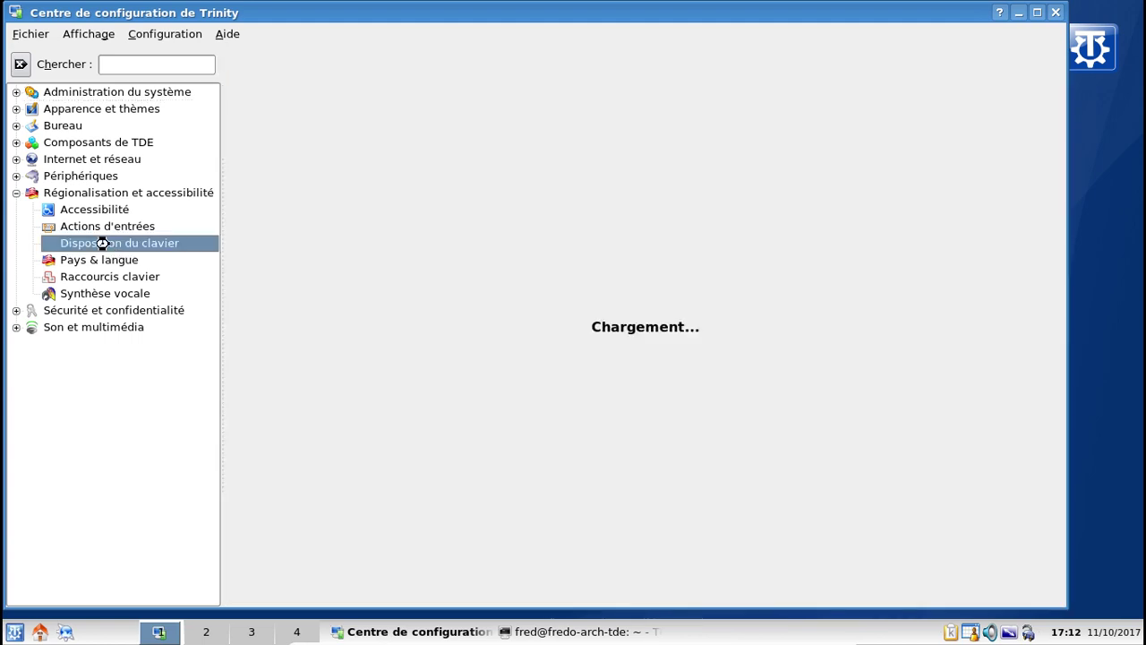
click(345, 127)
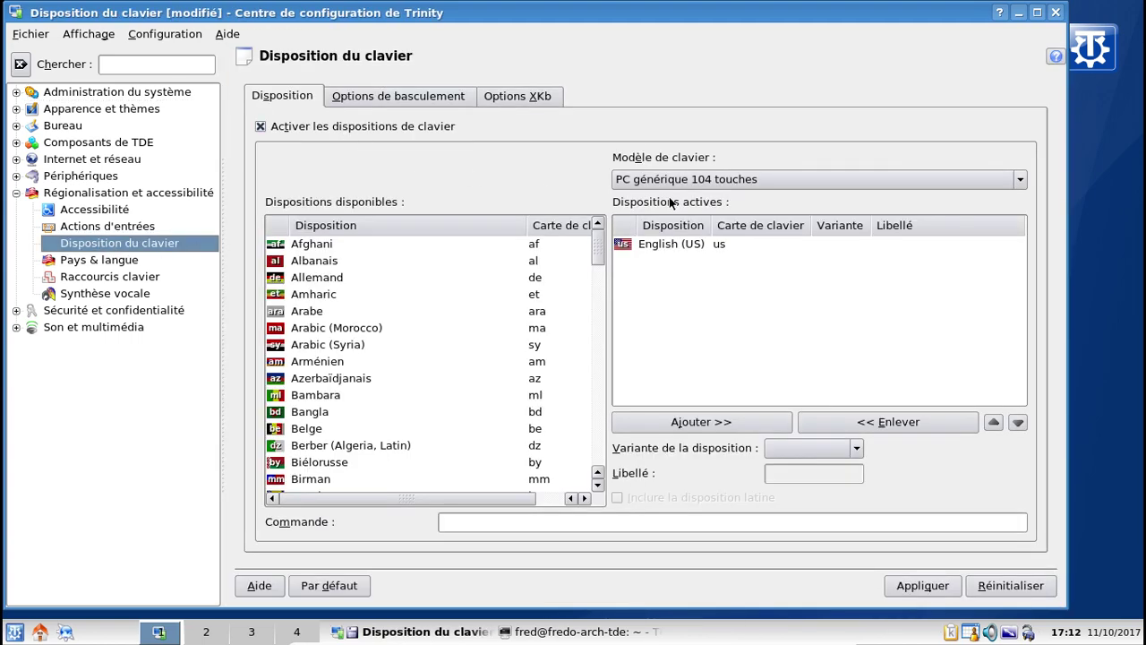
click(780, 180)
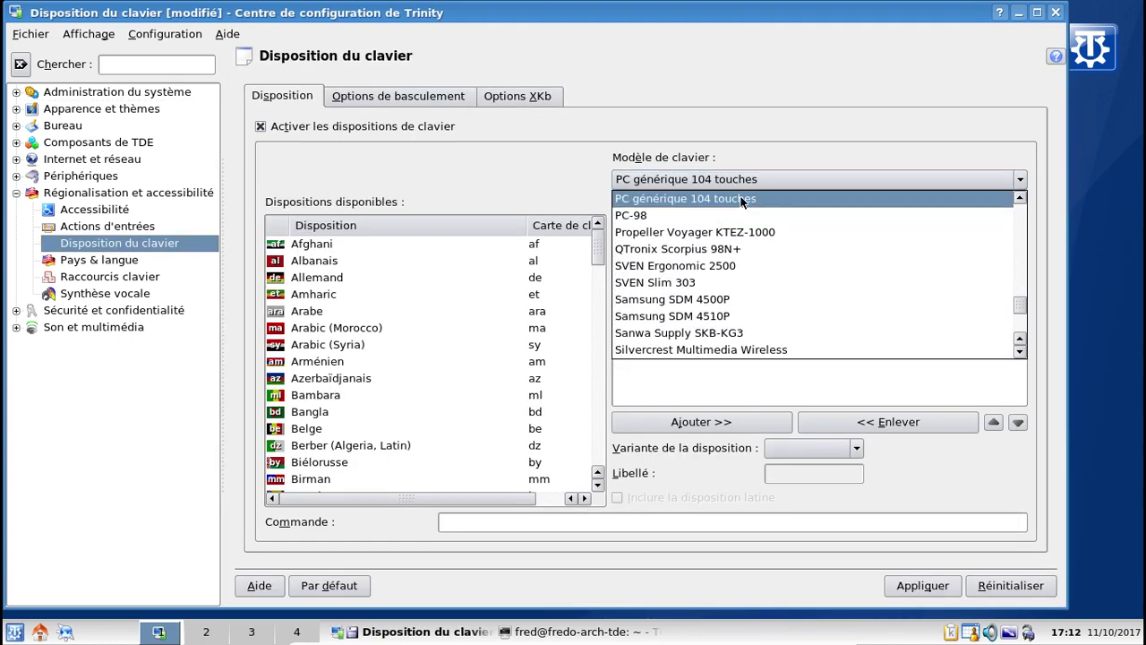
scroll(770, 266, up, 2)
scroll(761, 234, down, 1)
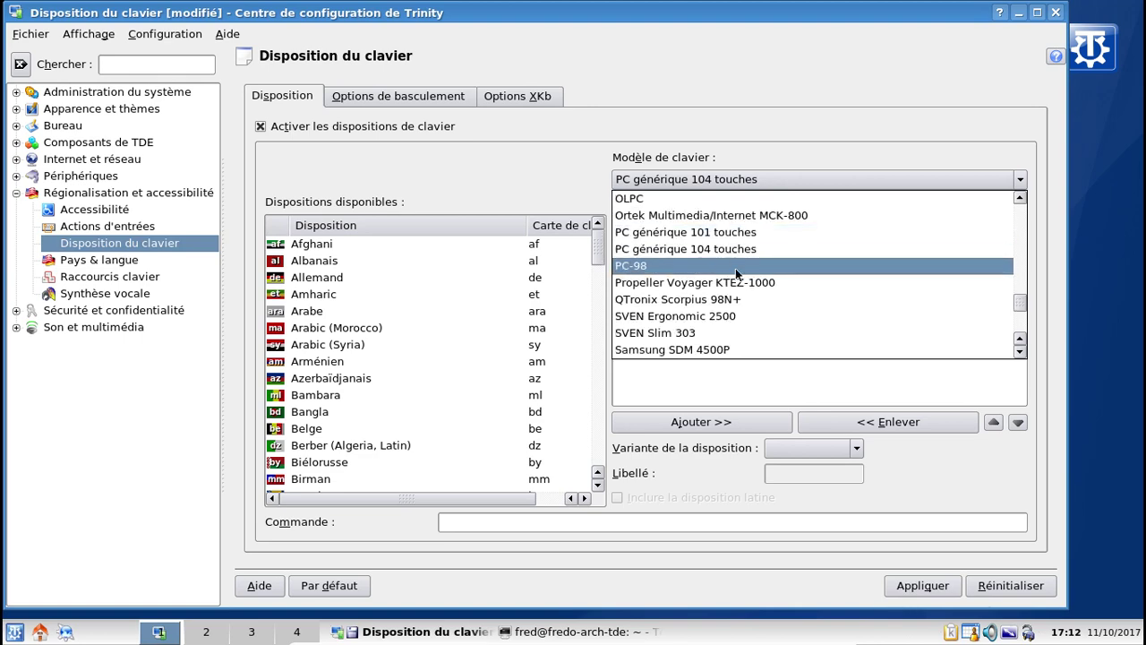
click(718, 257)
Step: Add Français to the active keyboard layouts, remove English (US), and apply the change
scroll(409, 309, down, 8)
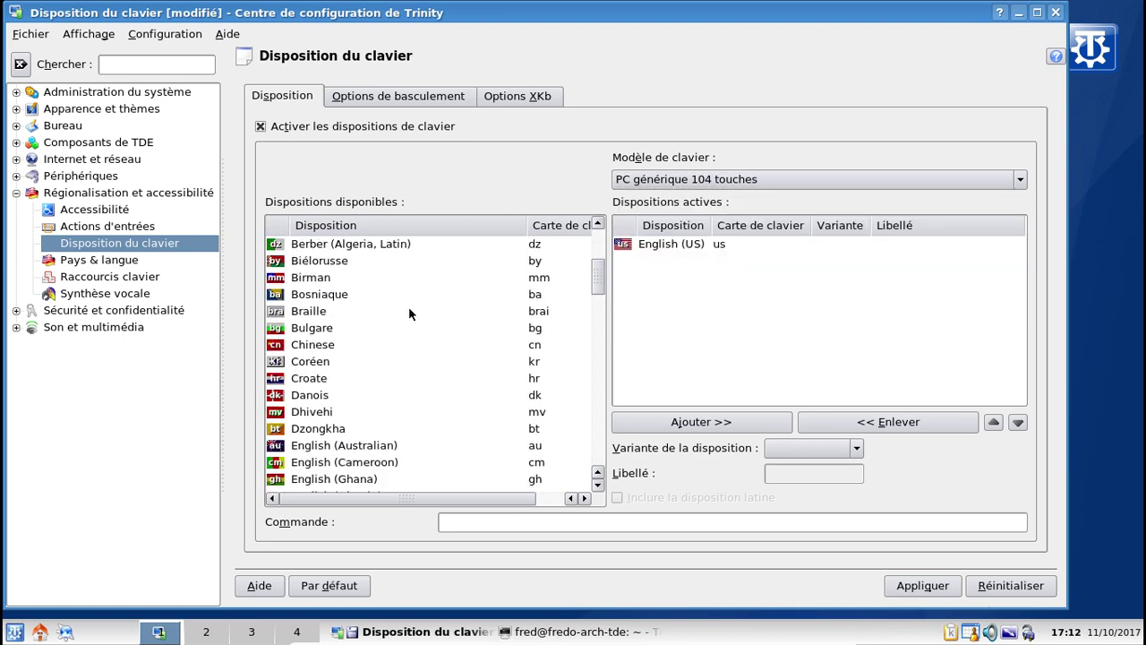
scroll(399, 322, down, 2)
click(323, 365)
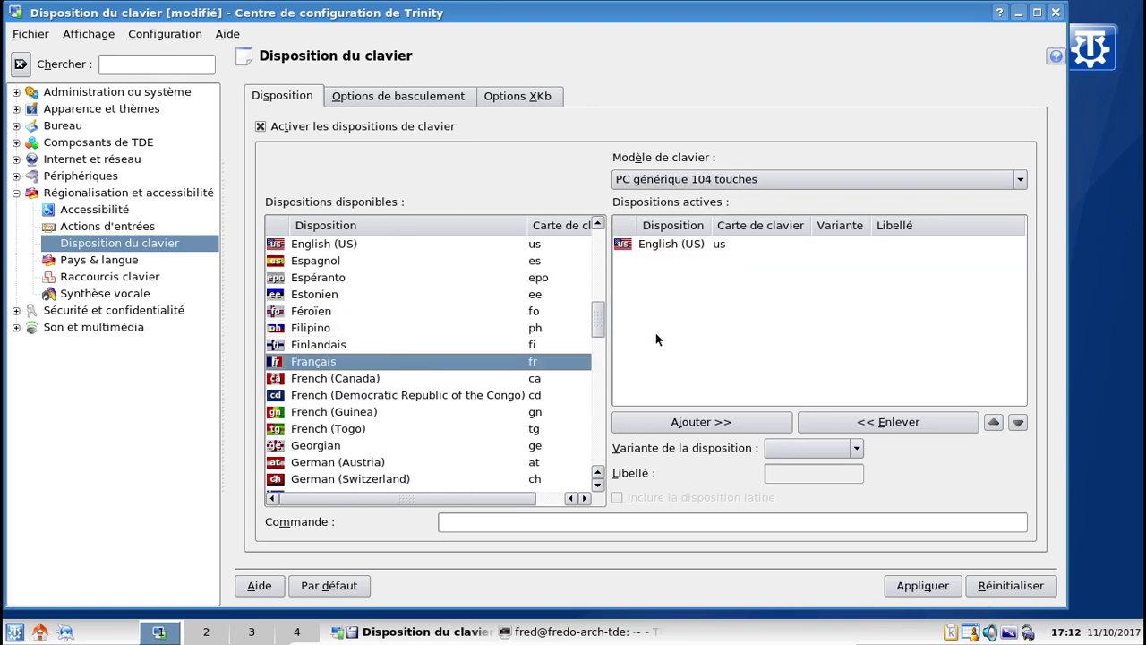
click(720, 421)
click(678, 251)
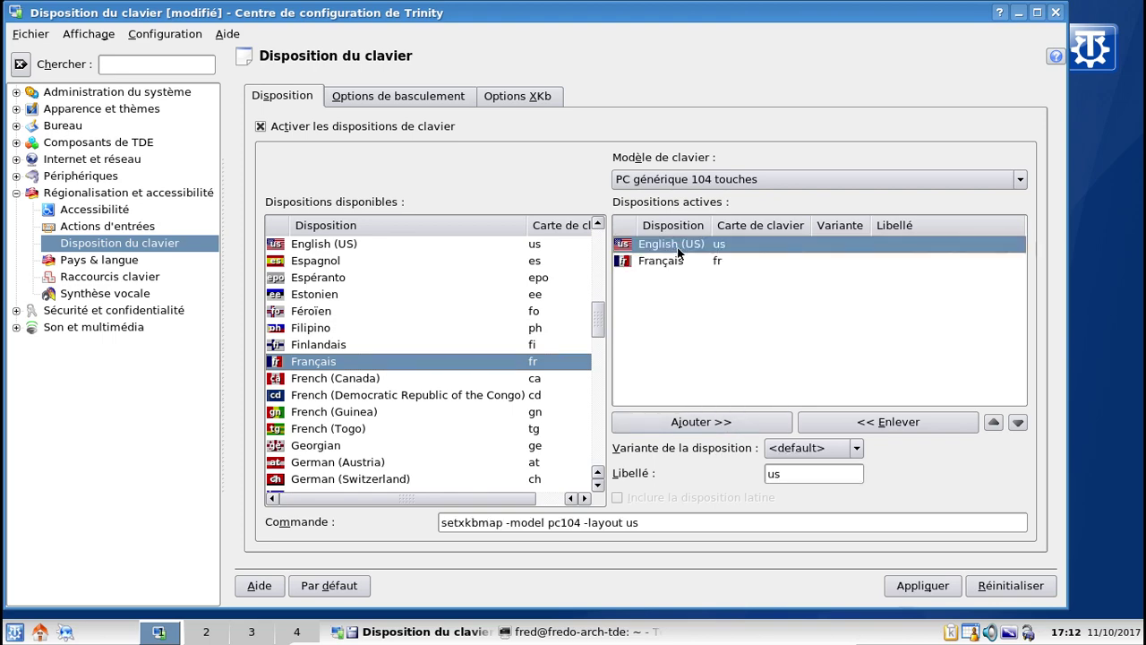
click(860, 421)
click(919, 584)
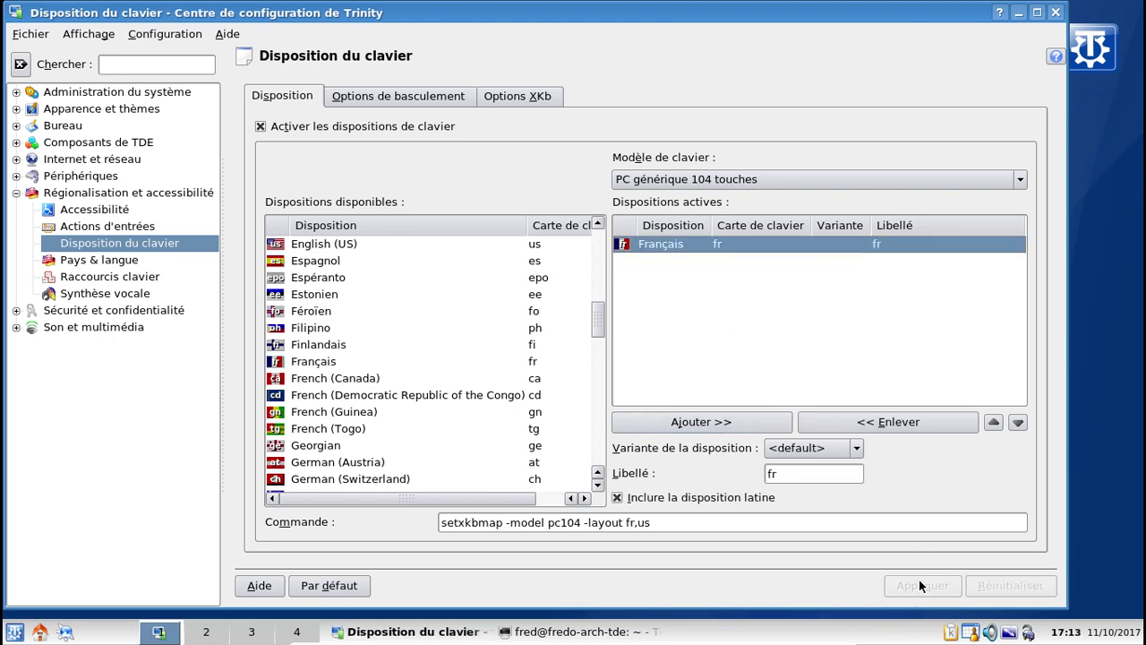
Step: Close the Control Center and Konsole windows, and shut down the virtual computer
click(1056, 12)
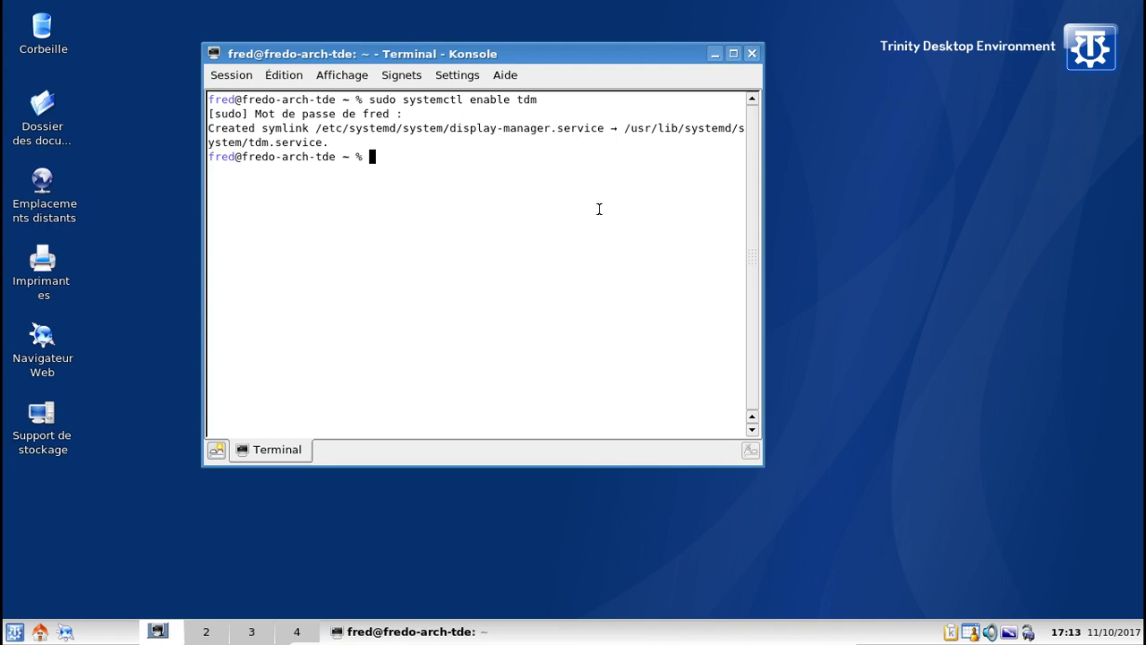
click(750, 54)
click(14, 631)
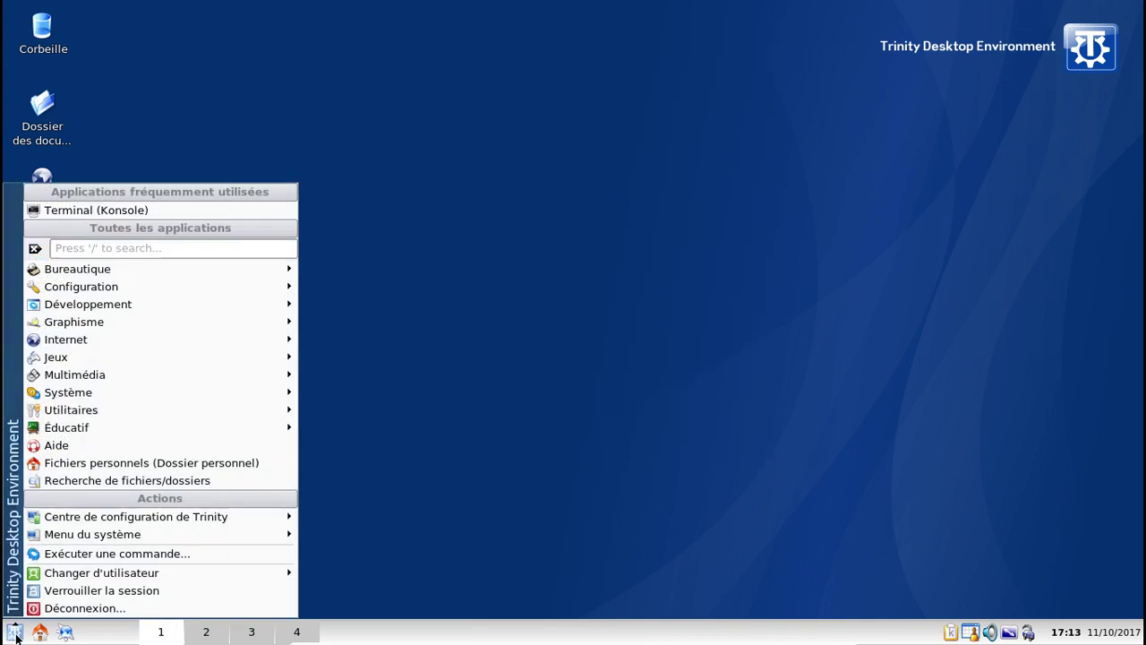
click(70, 608)
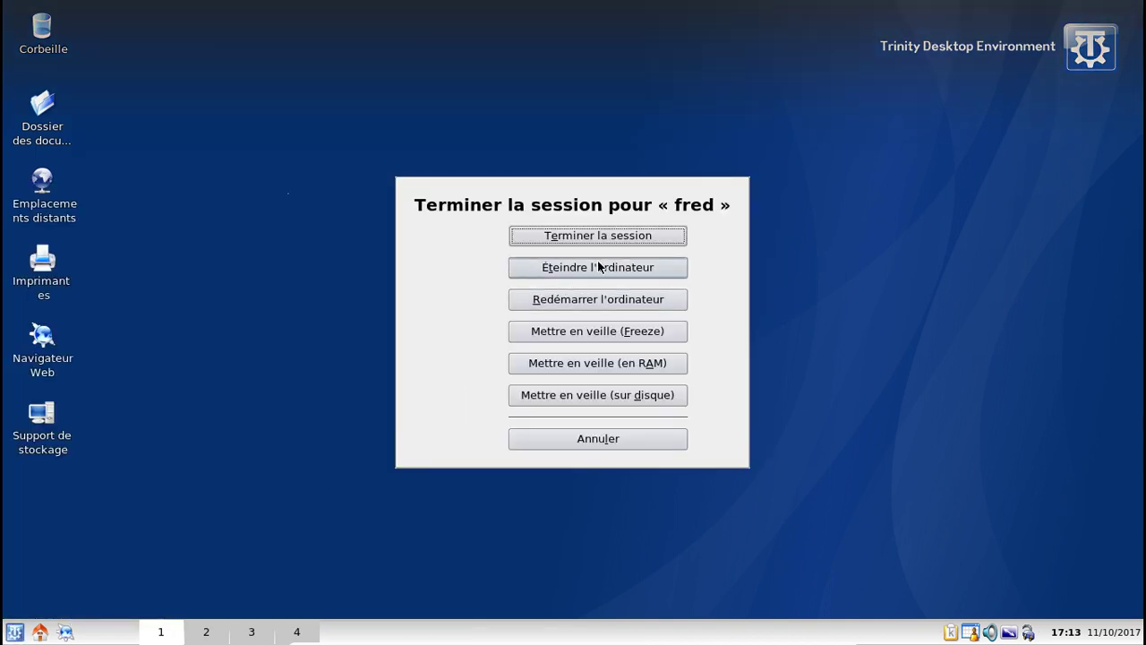
click(599, 266)
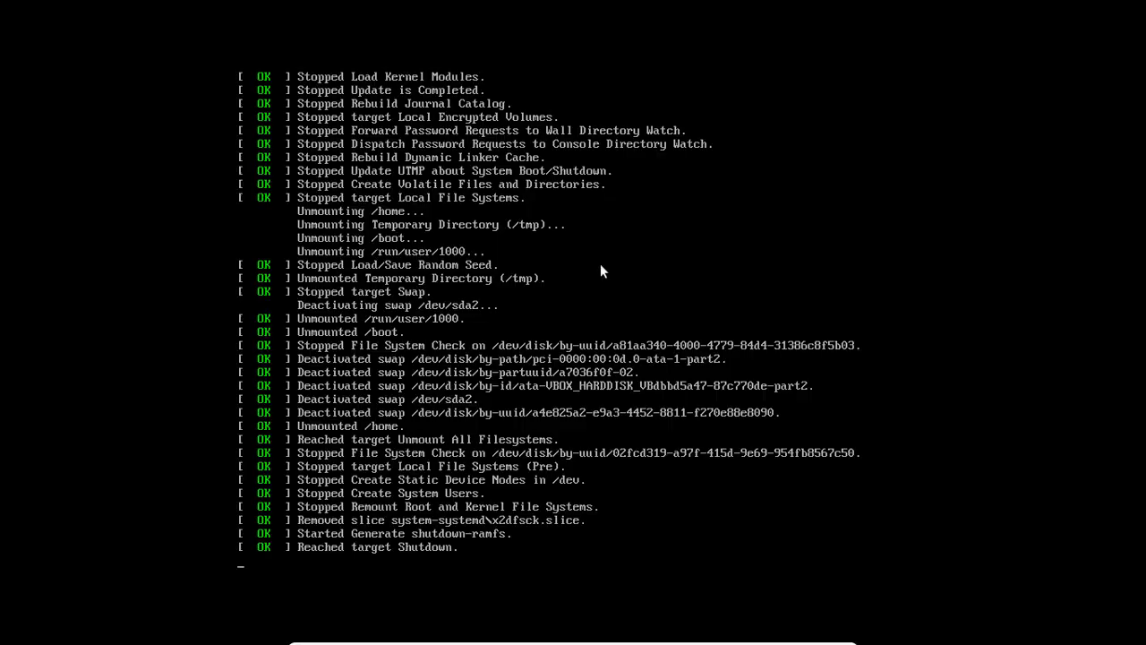
Step: Switch to the VirtualBox manager, choose the audio controller in ArchLinux TDE's sound settings, and accept the settings
click(125, 634)
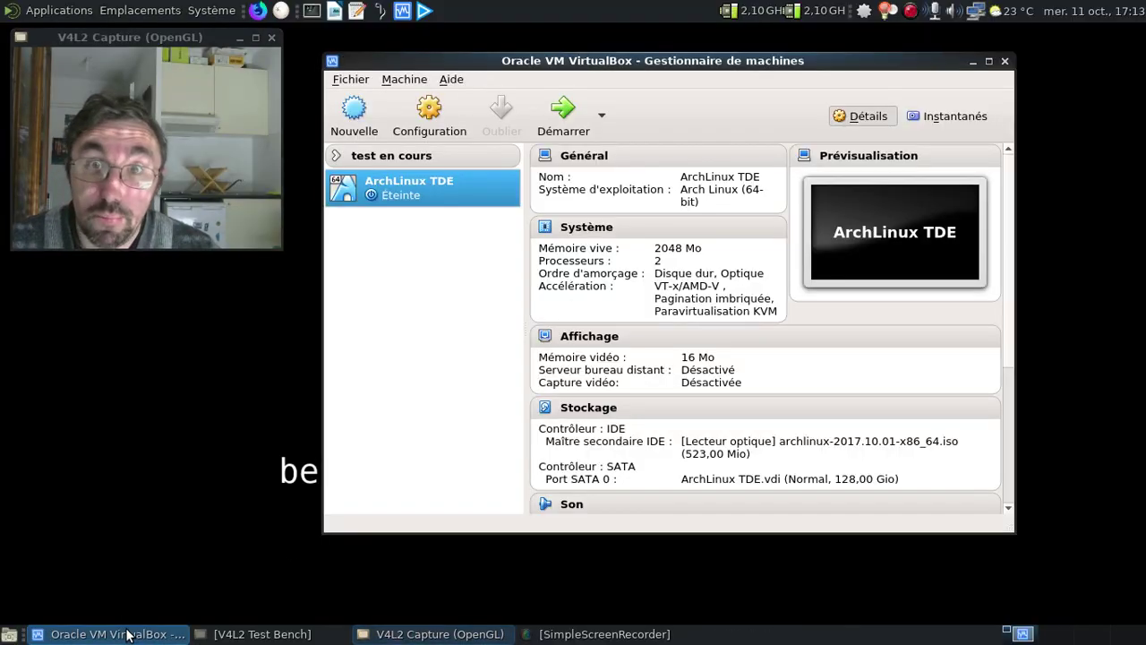
scroll(716, 363, down, 3)
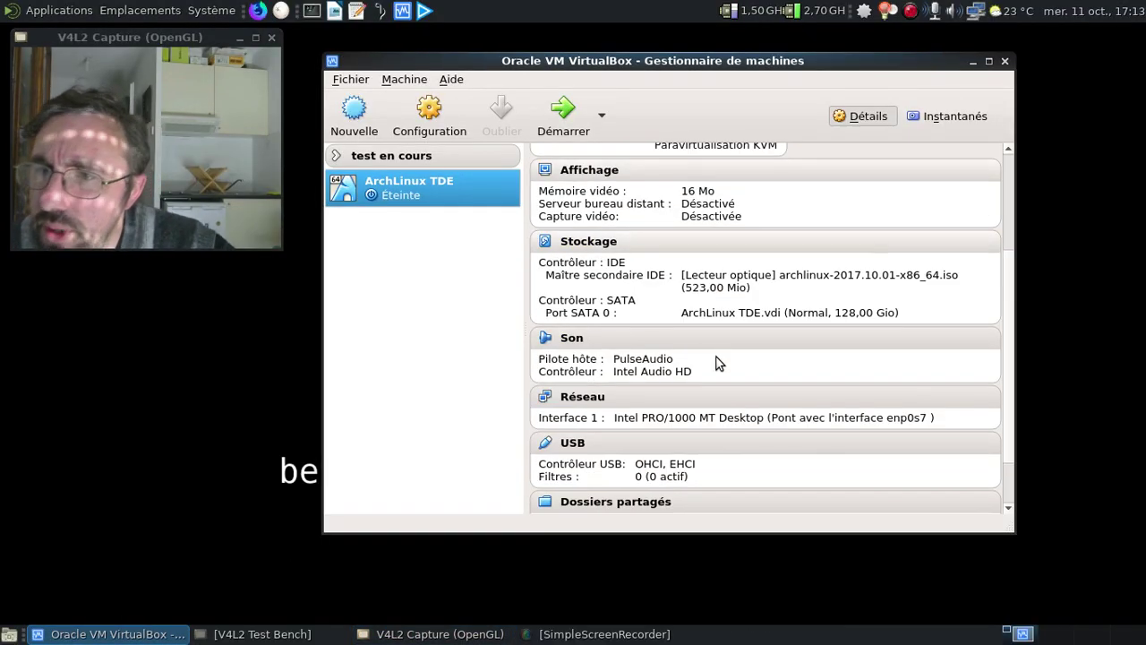
scroll(716, 363, down, 1)
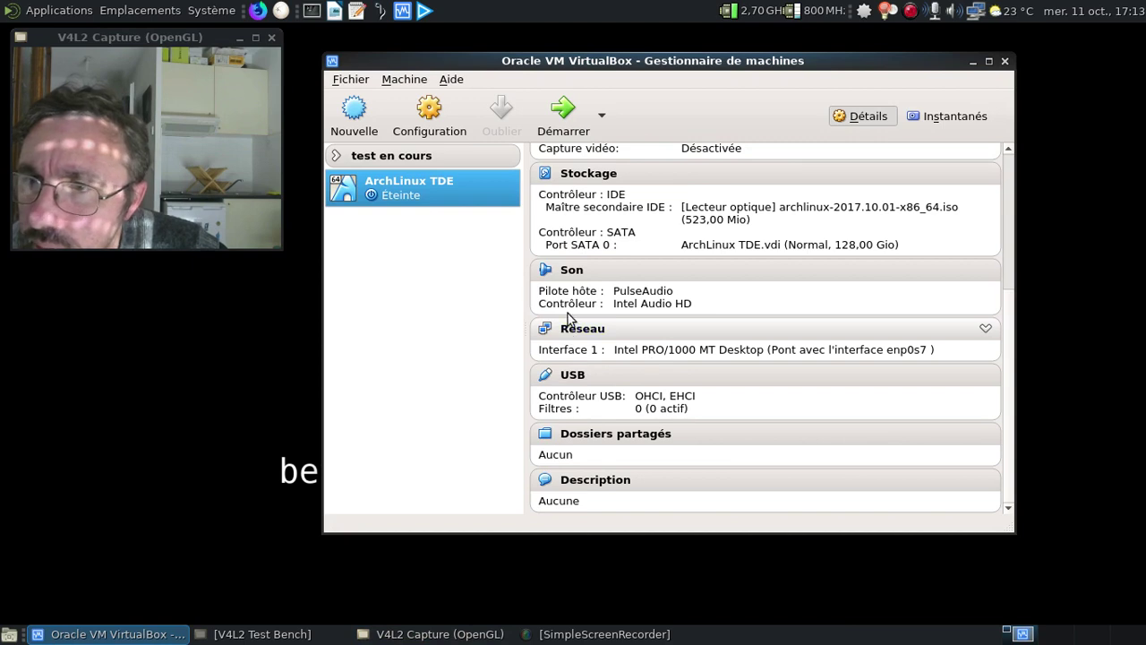
click(576, 269)
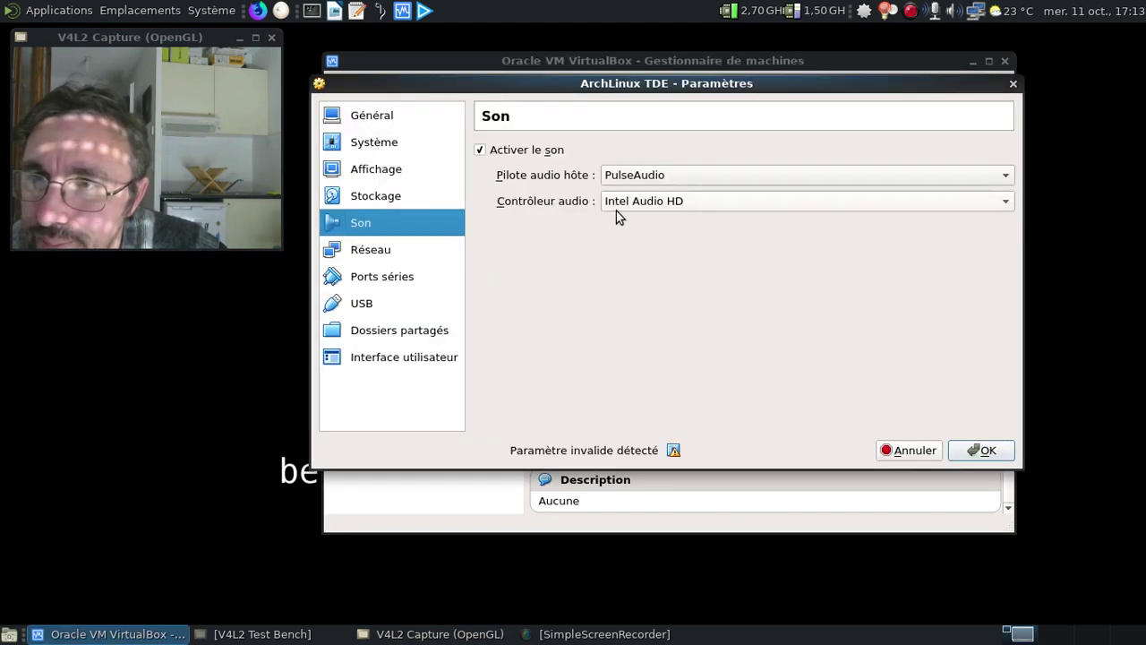
click(617, 208)
click(620, 222)
click(978, 450)
Step: Boot the ArchLinux TDE virtual machine and log in with the account password, dismissing the crash report and tips windows
click(563, 122)
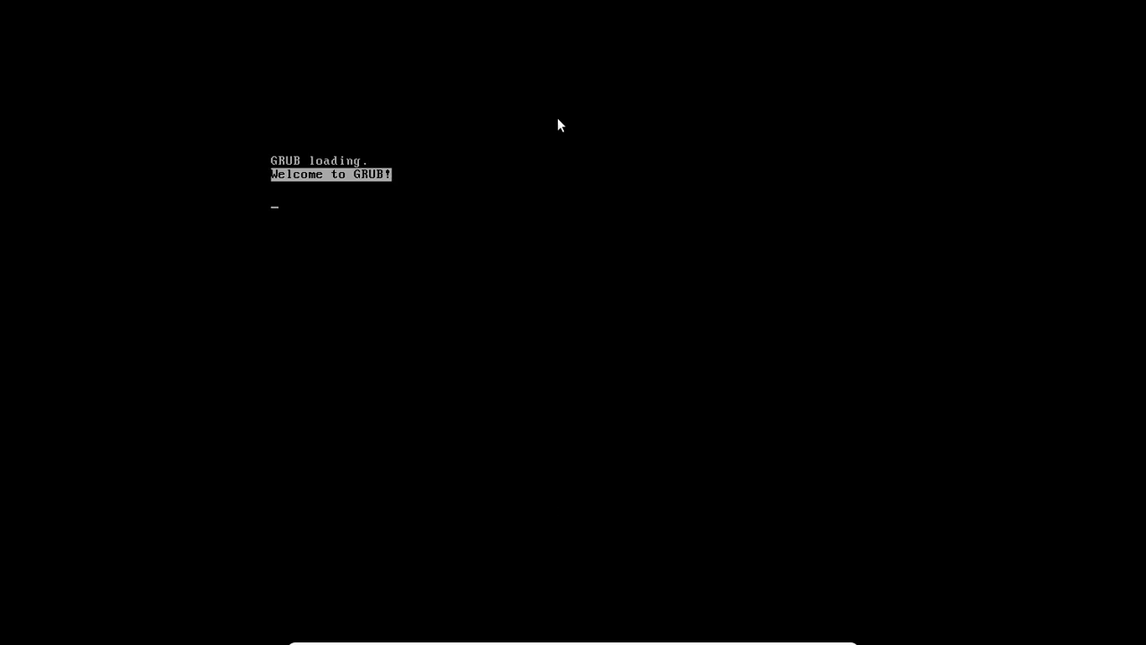
key(Return)
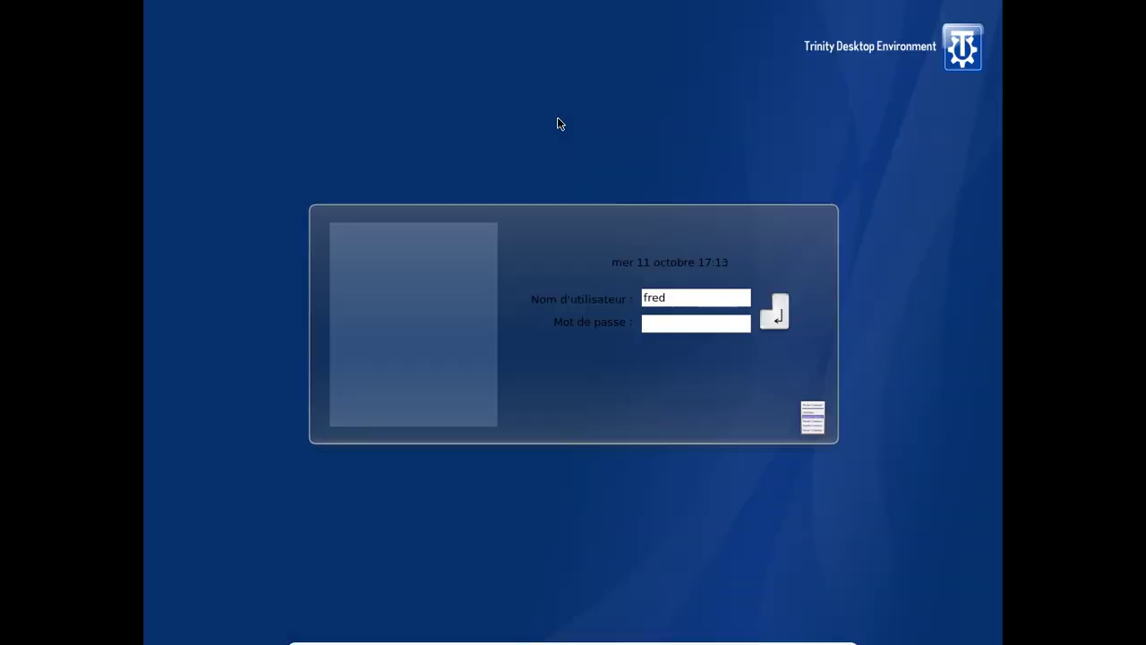
text(********)
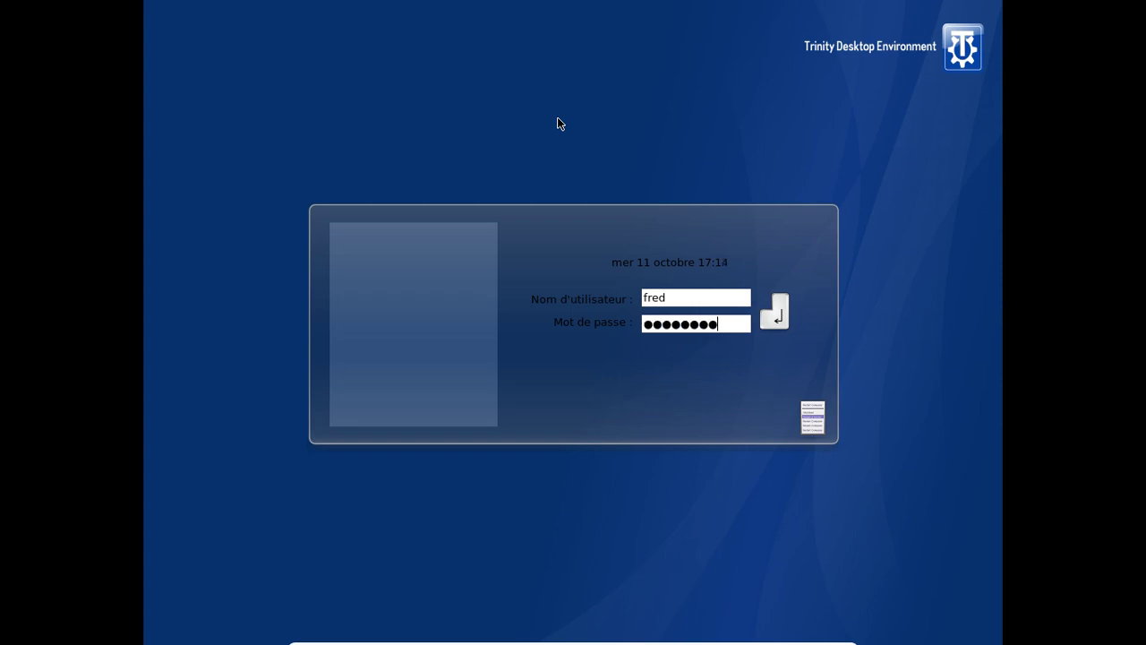
key(Return)
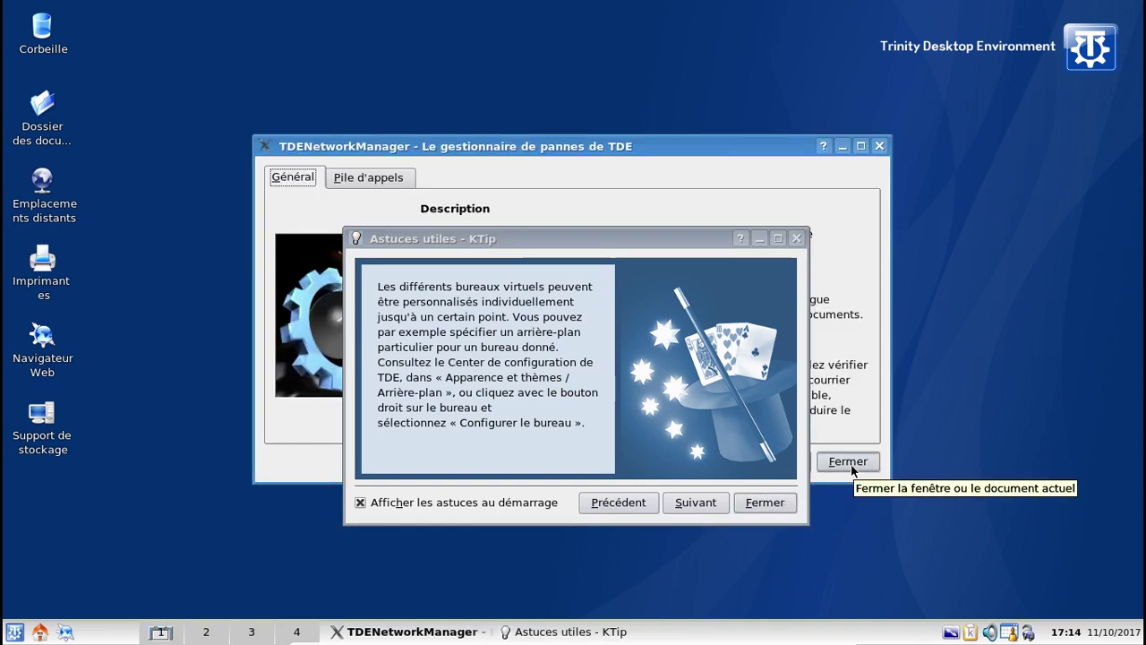
click(850, 466)
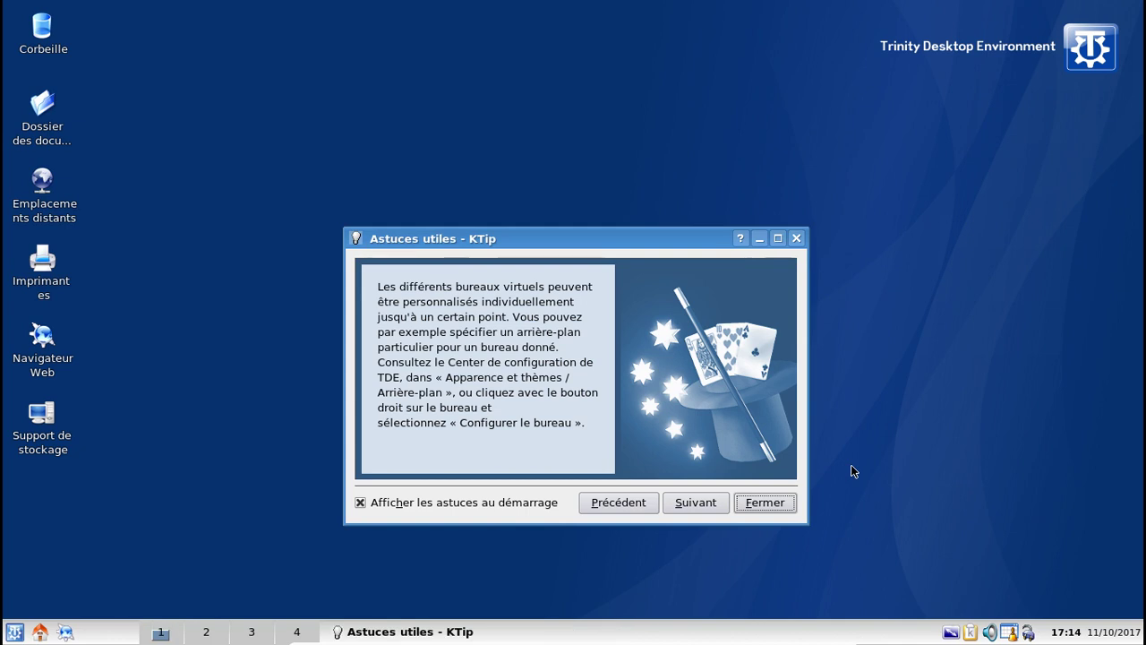
click(770, 507)
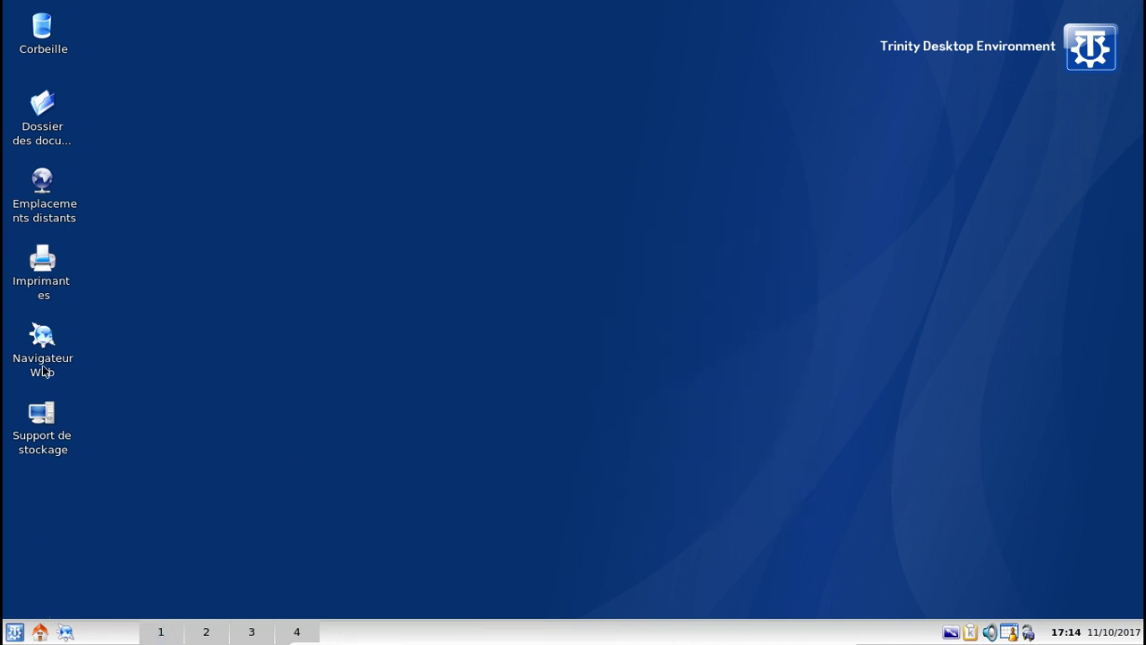
Step: Launch the Htop process viewer from the Système applications, move its window away from the desktop icons, and close it
click(14, 631)
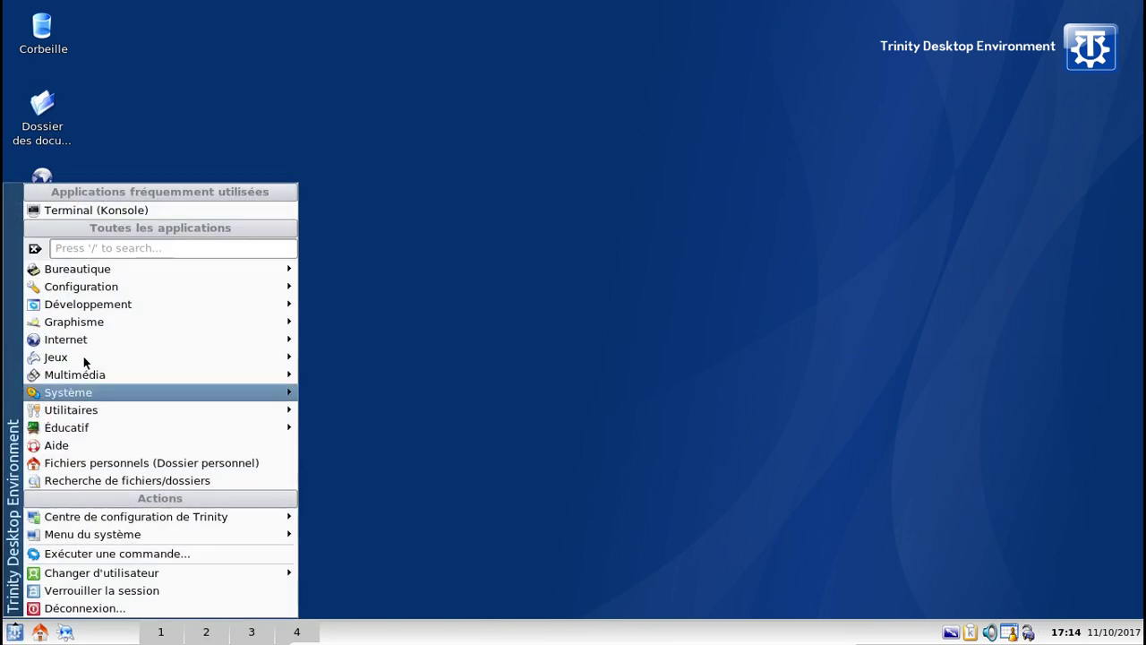
mouse_move(79, 307)
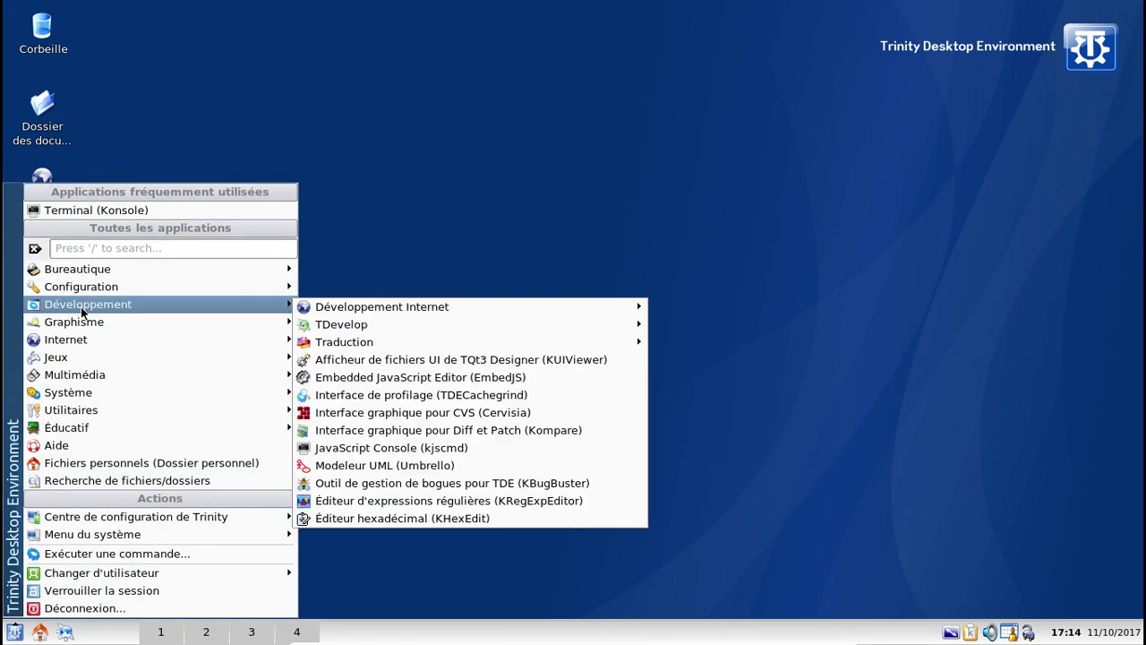
mouse_move(385, 307)
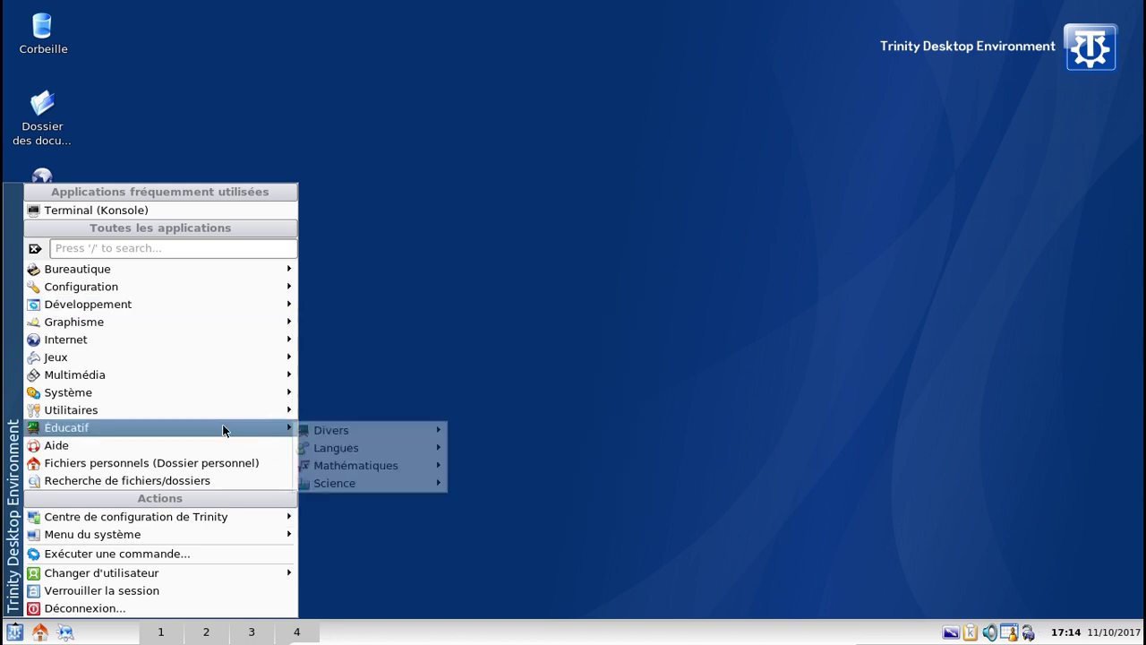
mouse_move(210, 399)
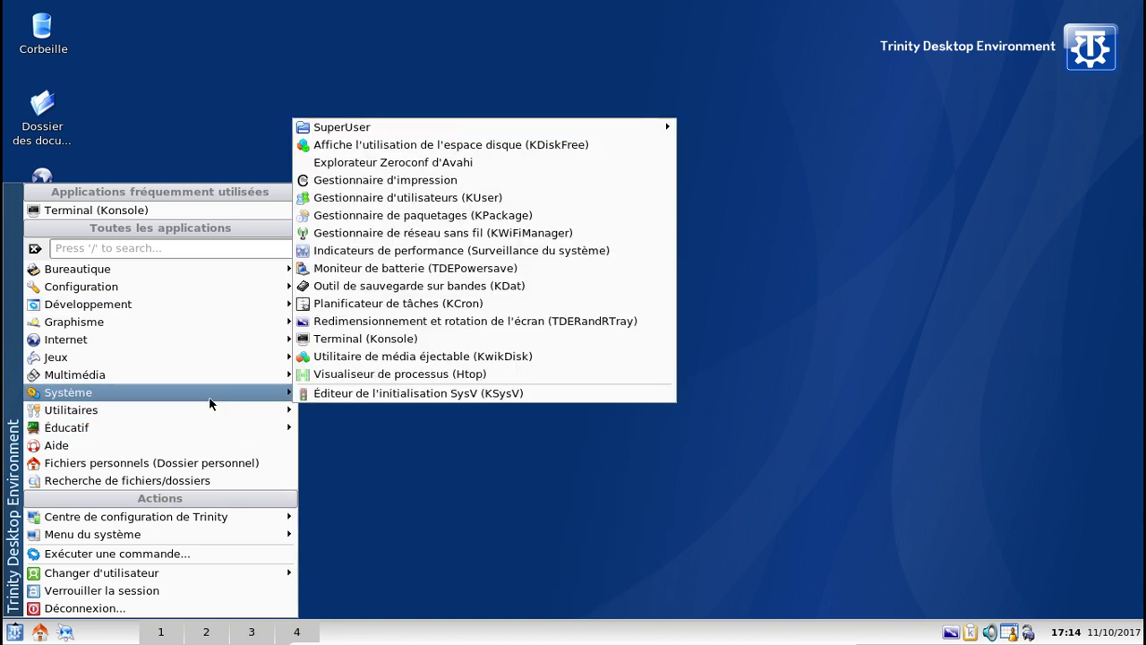
click(379, 375)
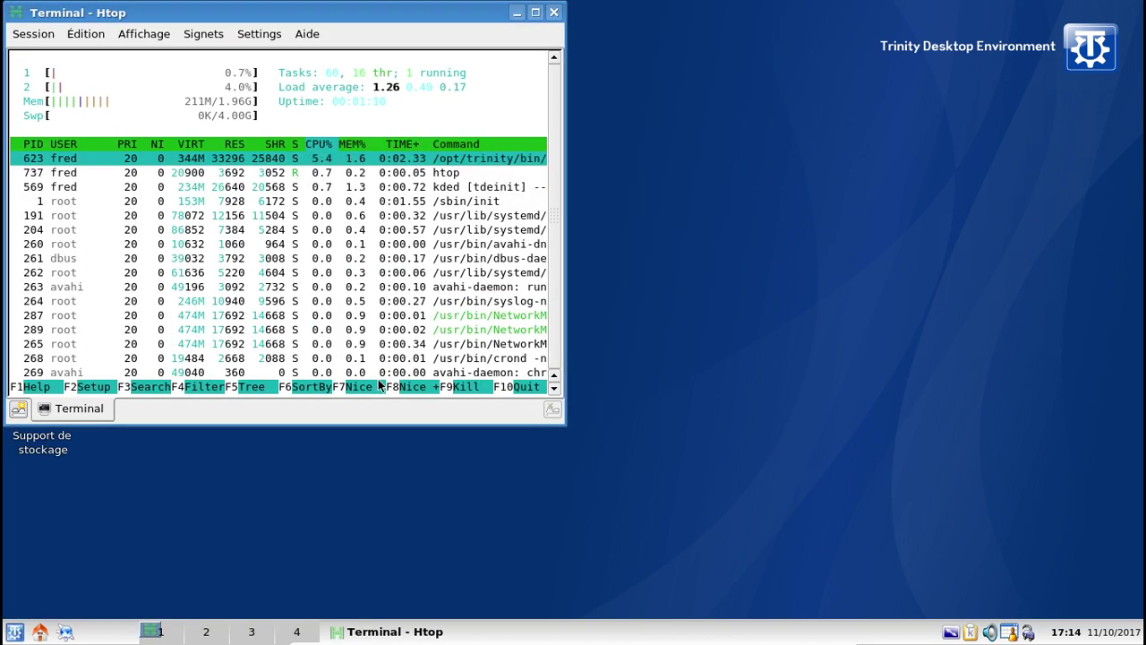
drag(360, 15, 690, 82)
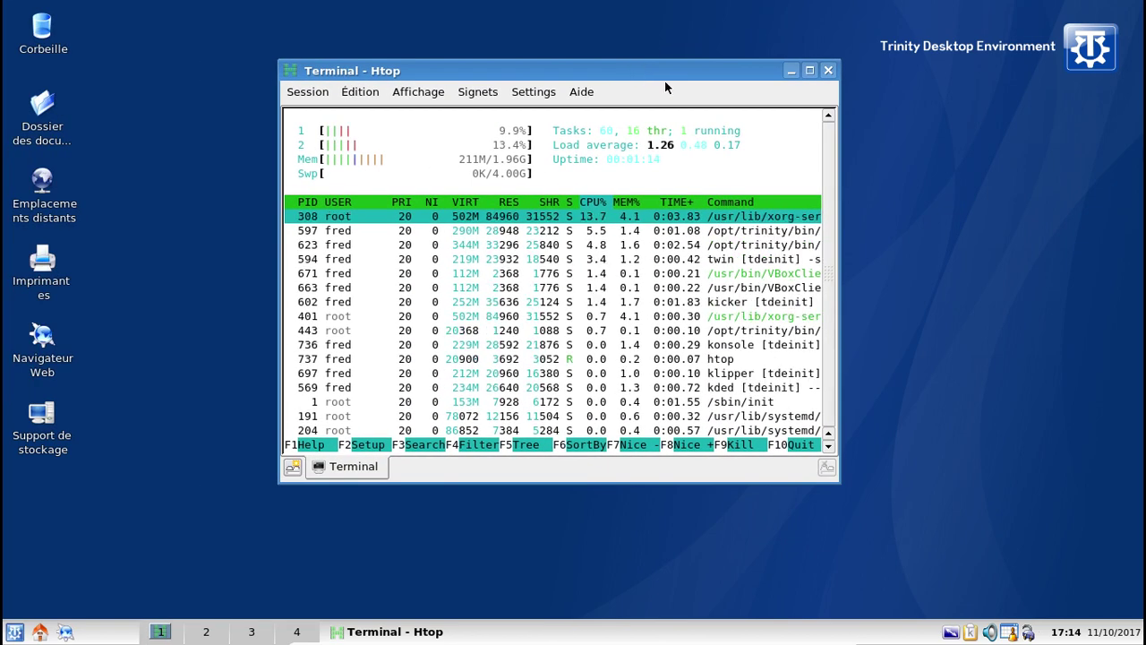
click(825, 72)
Step: Examine the applications offered in the Système and Utilitaires categories, including the SuperUser, Bureau, Fichier and Éditeurs de texte groups
click(25, 632)
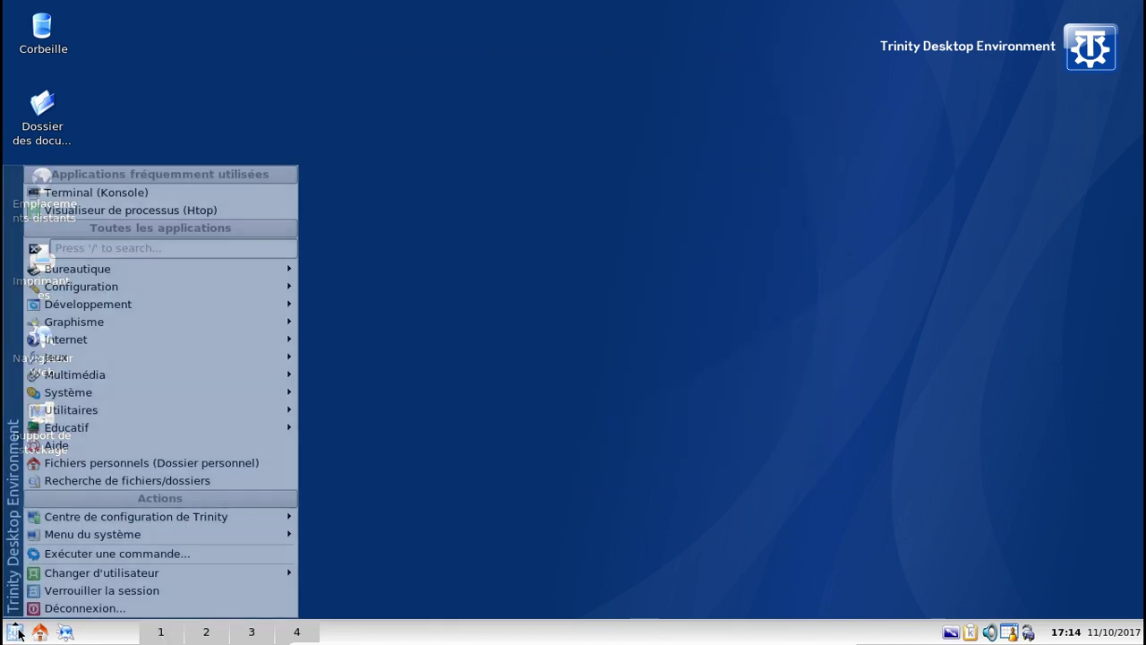
mouse_move(153, 385)
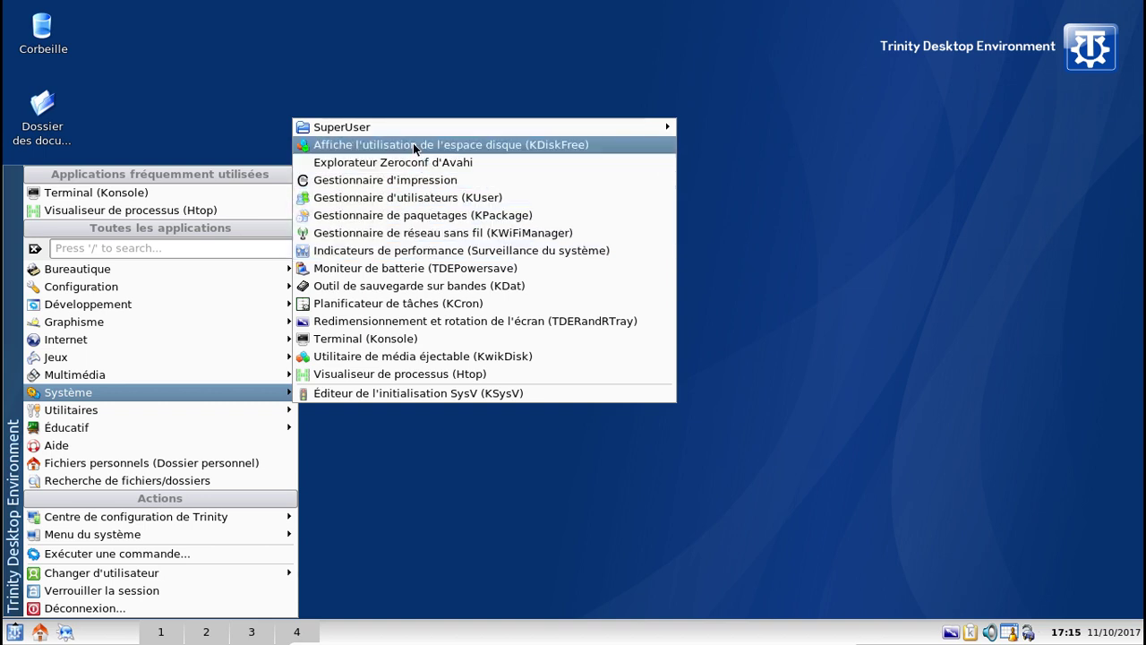
mouse_move(404, 131)
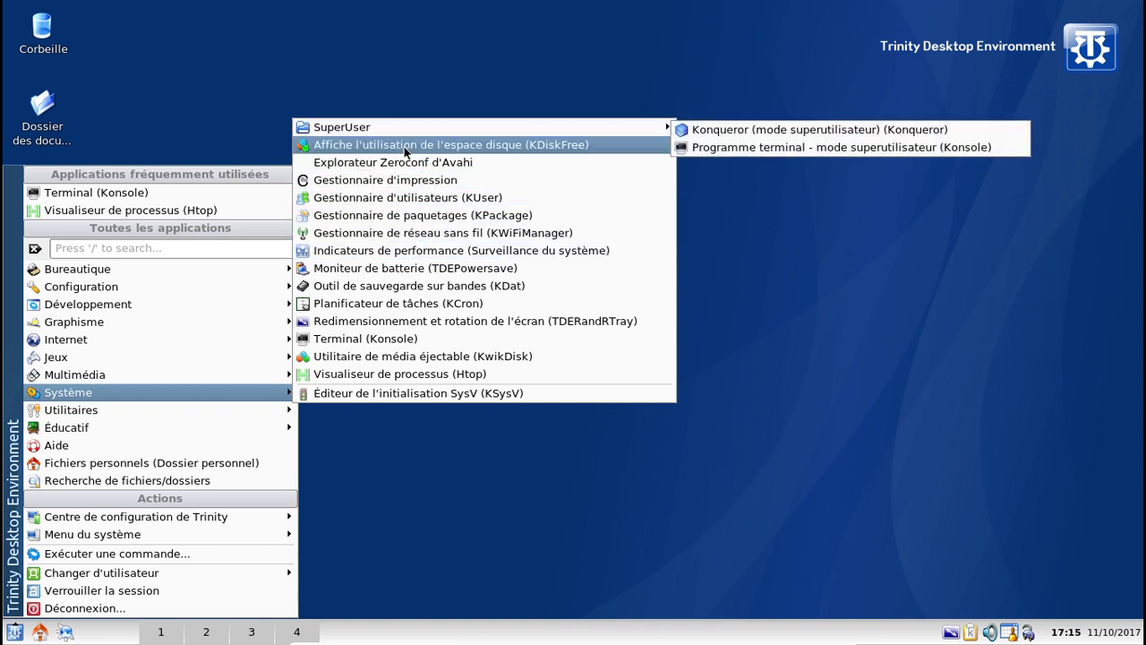
mouse_move(202, 415)
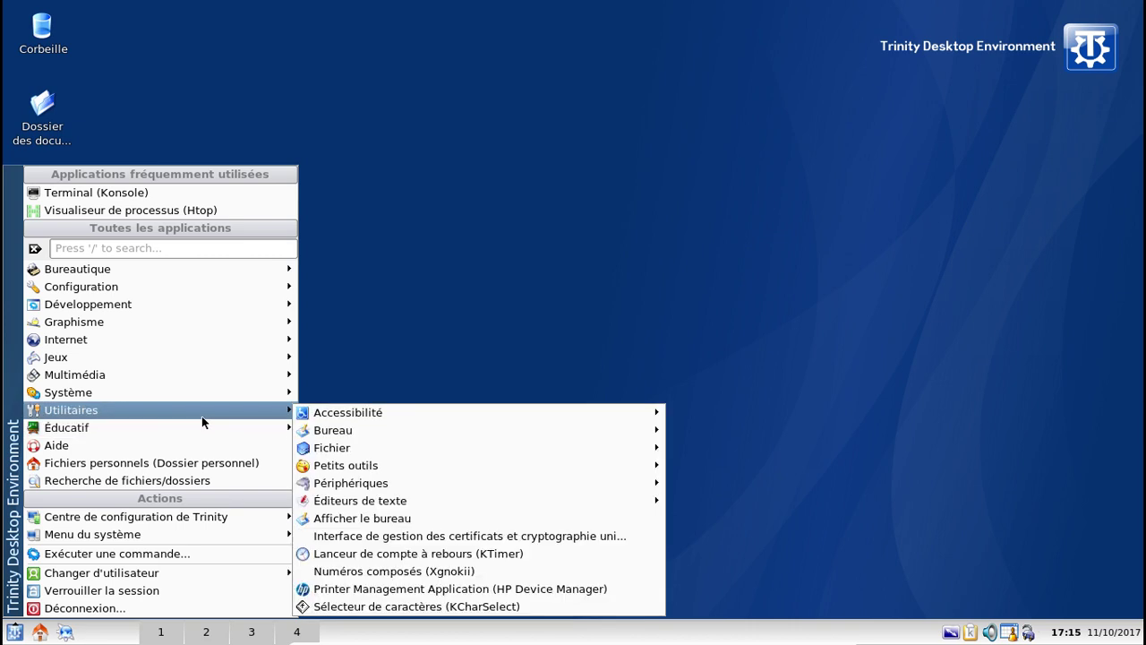
mouse_move(403, 407)
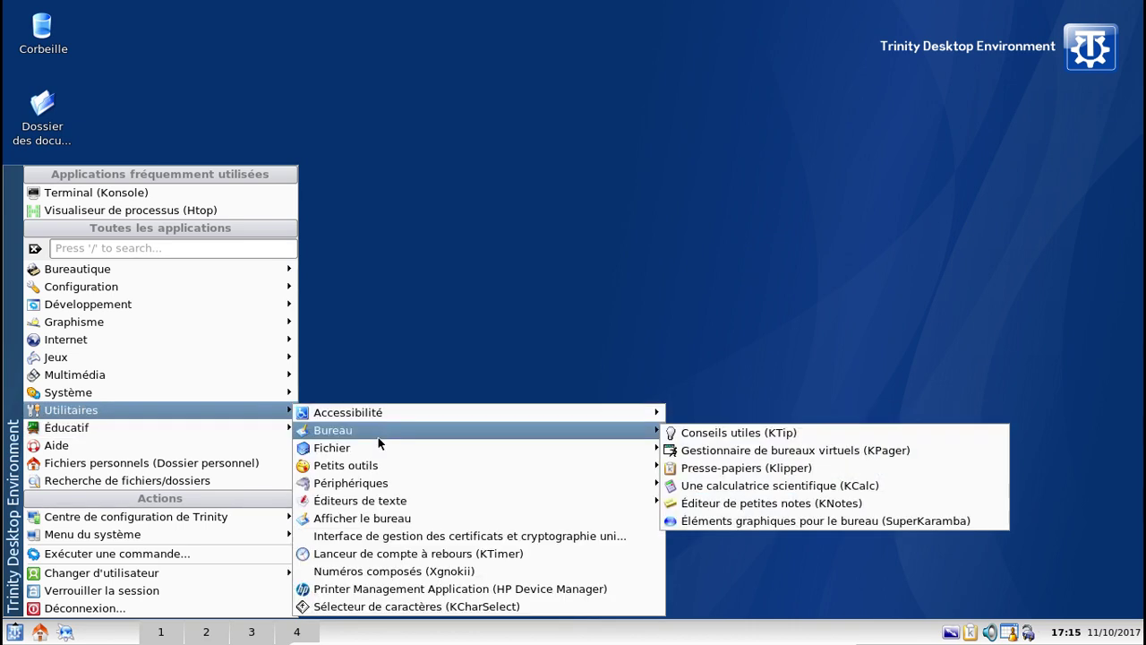
mouse_move(376, 450)
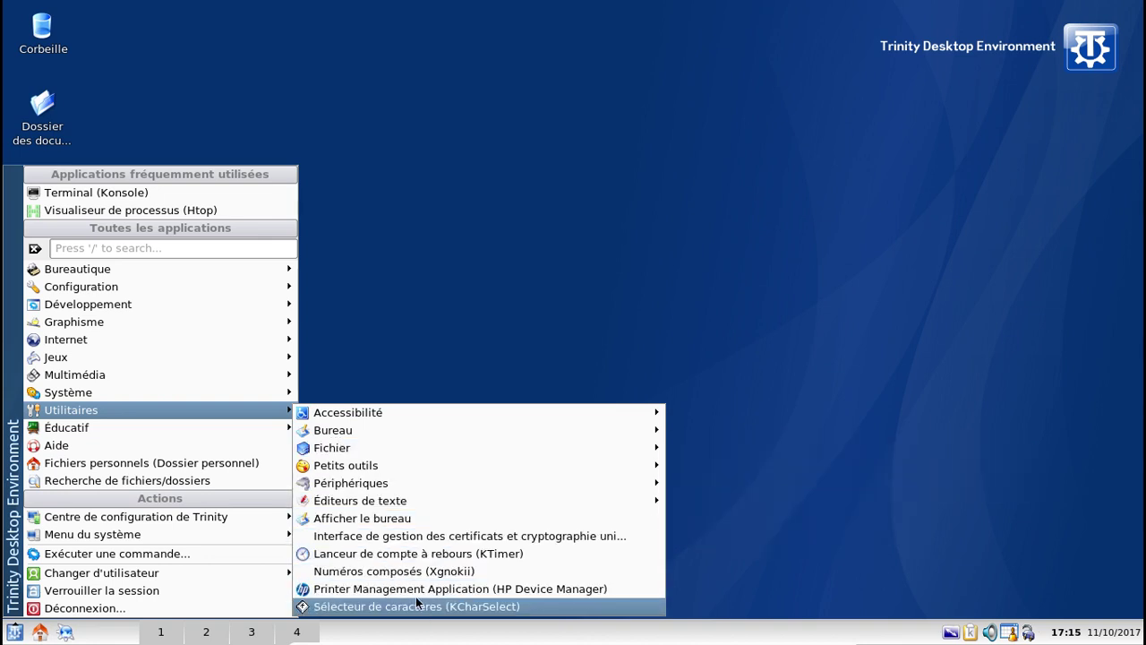
mouse_move(391, 497)
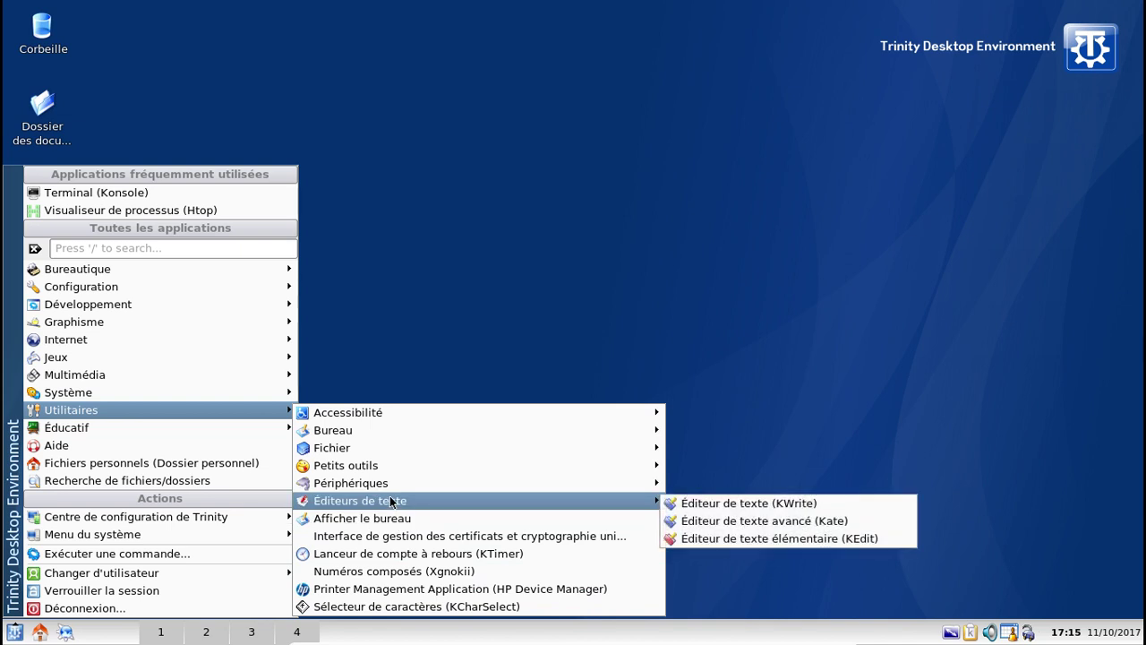
mouse_move(438, 471)
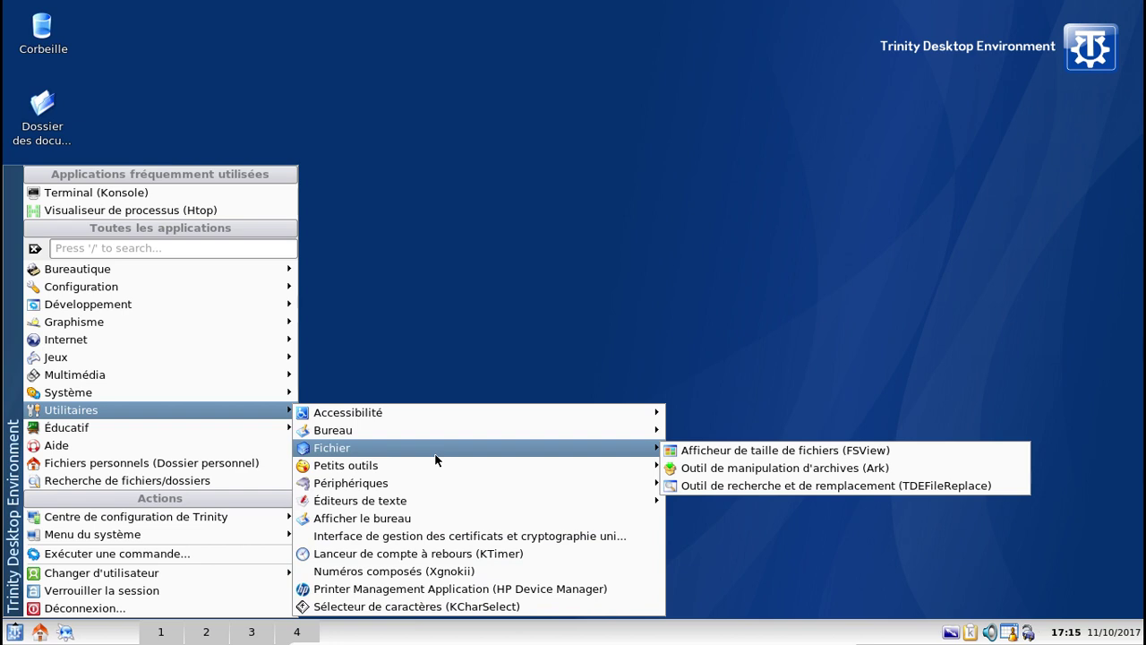
mouse_move(417, 436)
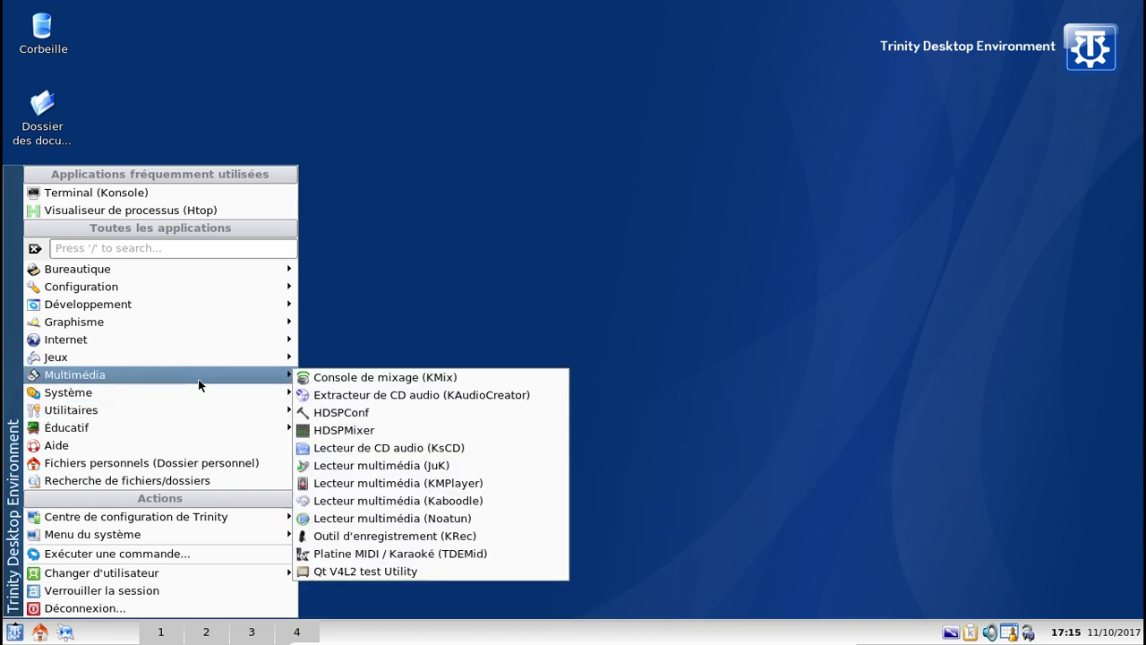
Step: Launch KMPlayer from the Multimédia applications, view its version information, and close the player
mouse_move(198, 374)
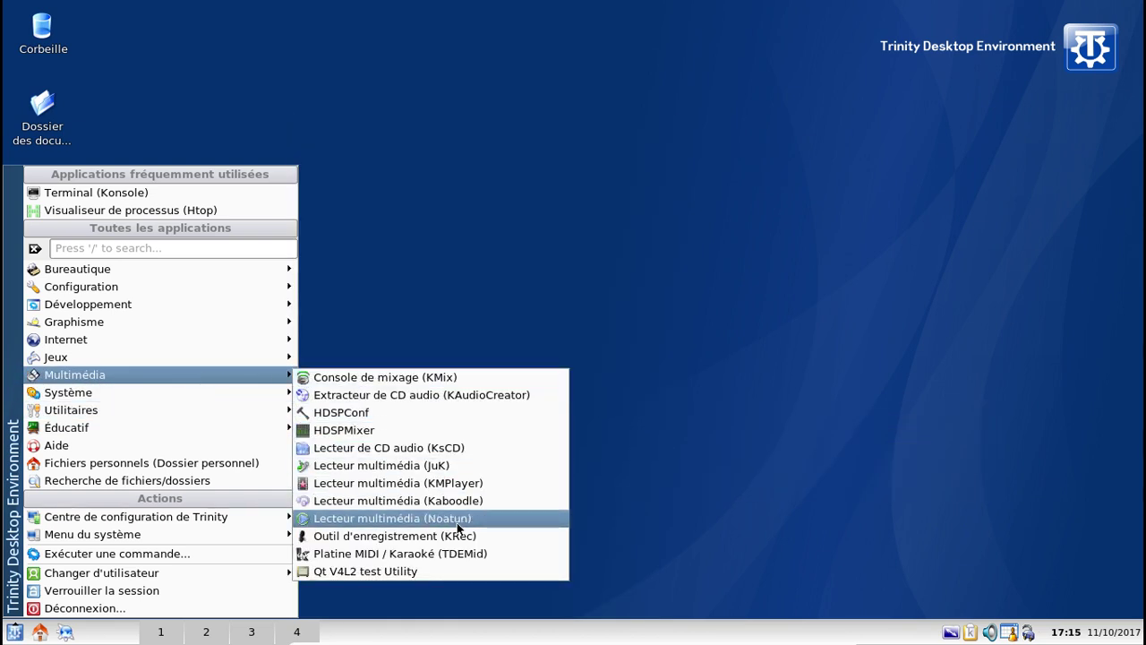
click(458, 483)
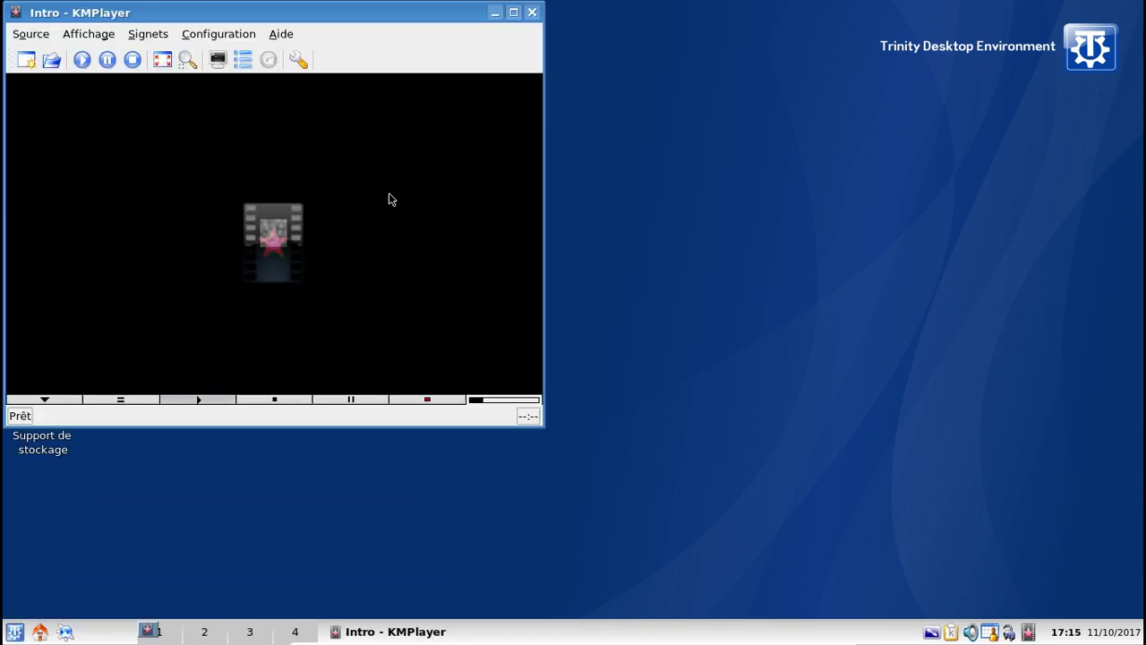
drag(333, 20, 556, 55)
click(504, 69)
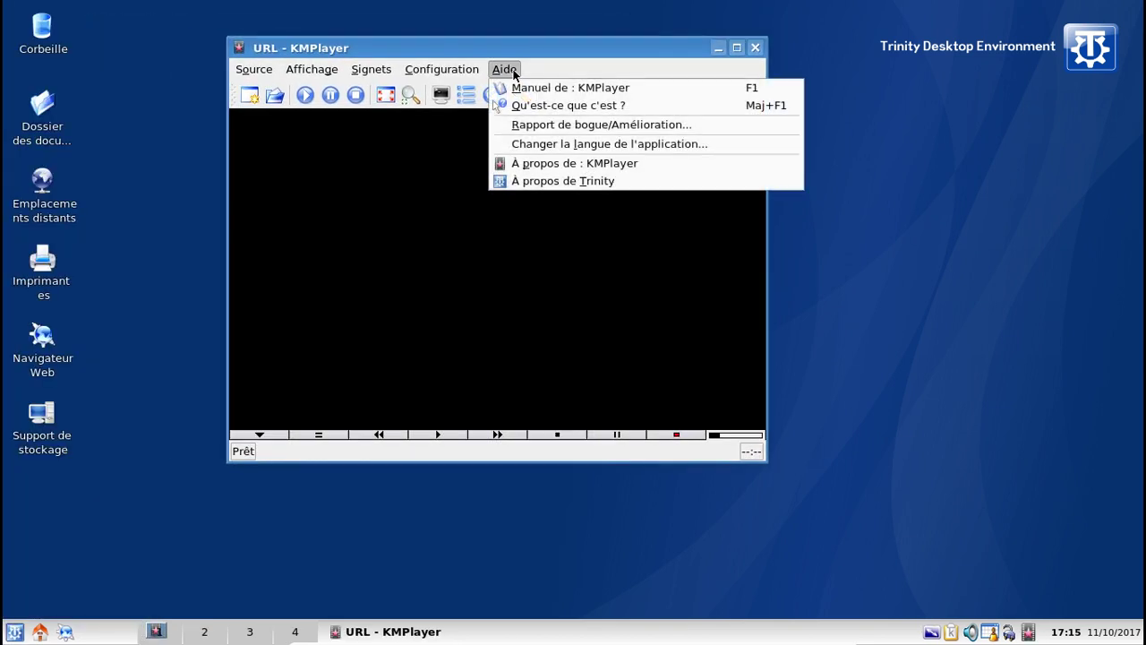
click(555, 166)
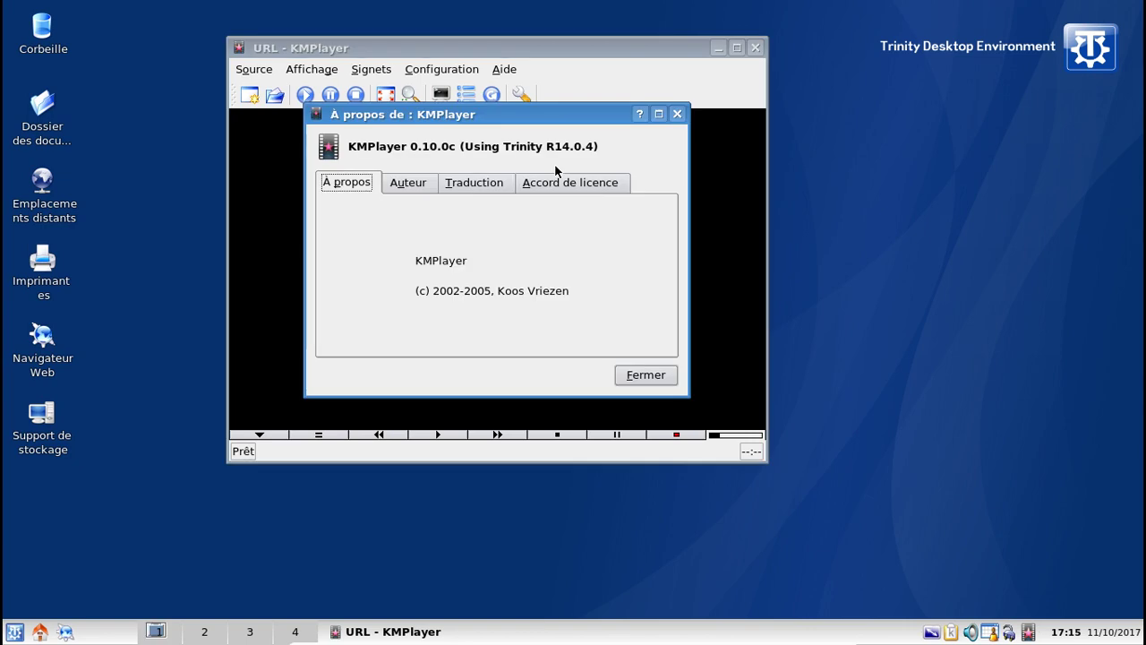
click(660, 374)
click(760, 48)
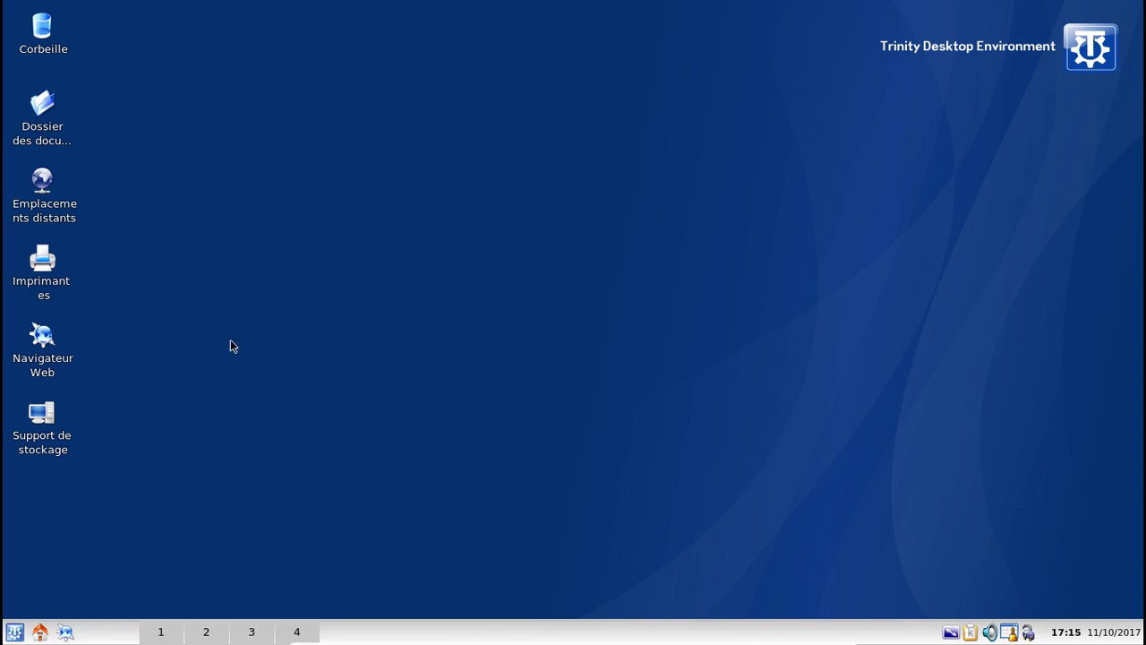
Step: Browse the application categories and launch the Tetris game KSirtet from the arcade games
click(15, 632)
mouse_move(76, 378)
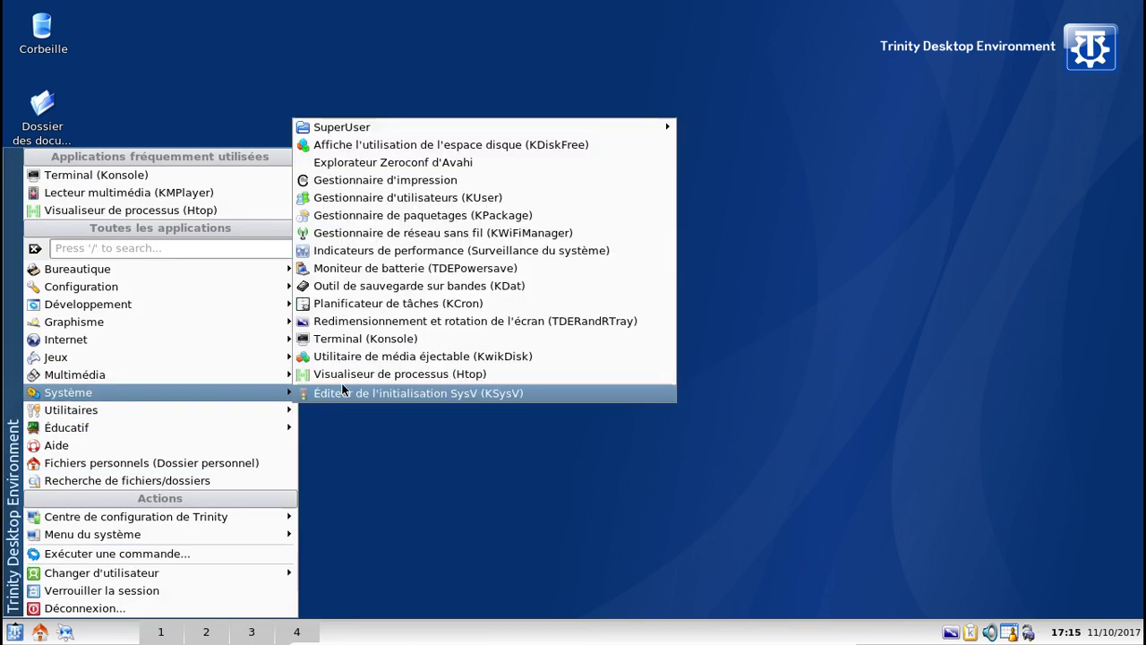
mouse_move(126, 409)
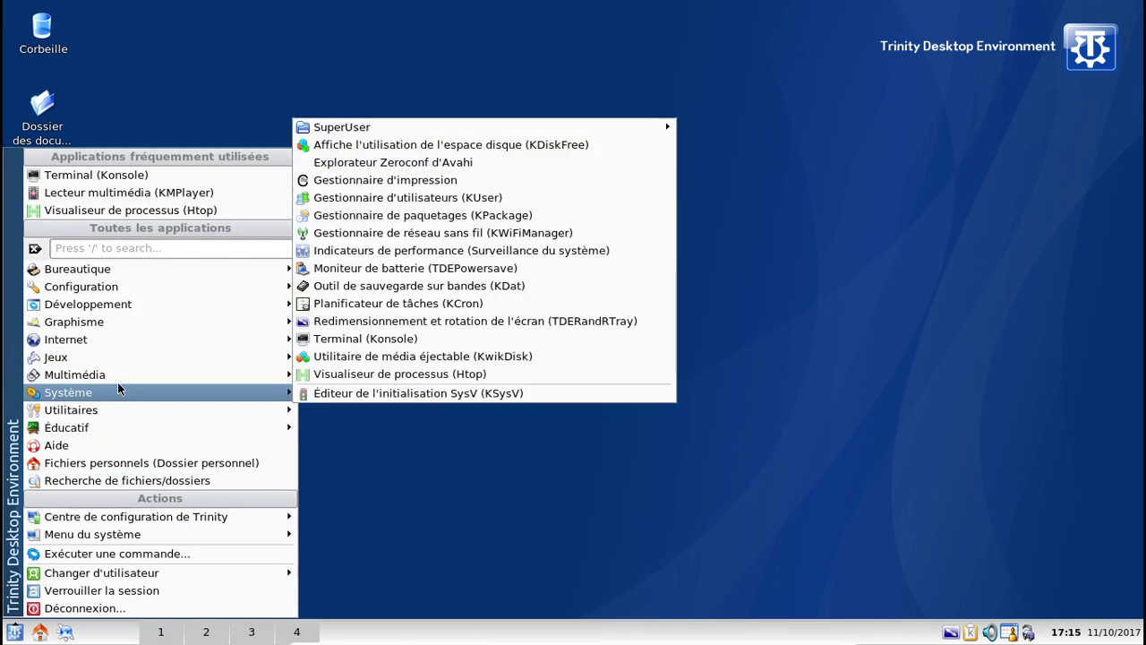
mouse_move(211, 380)
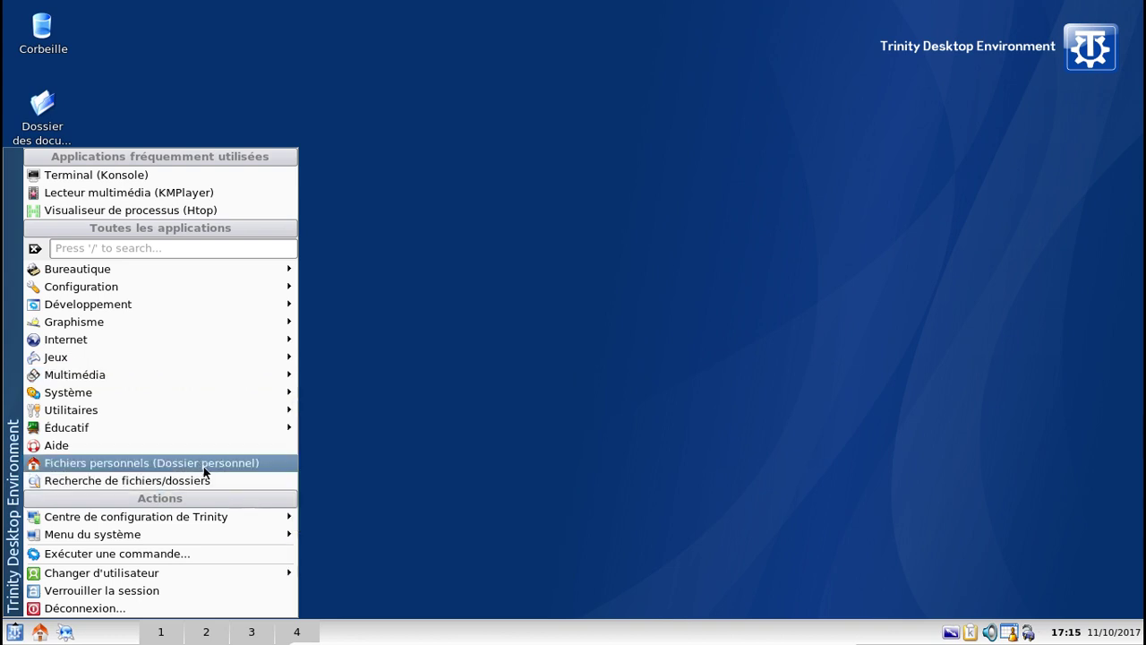
mouse_move(165, 427)
mouse_move(333, 430)
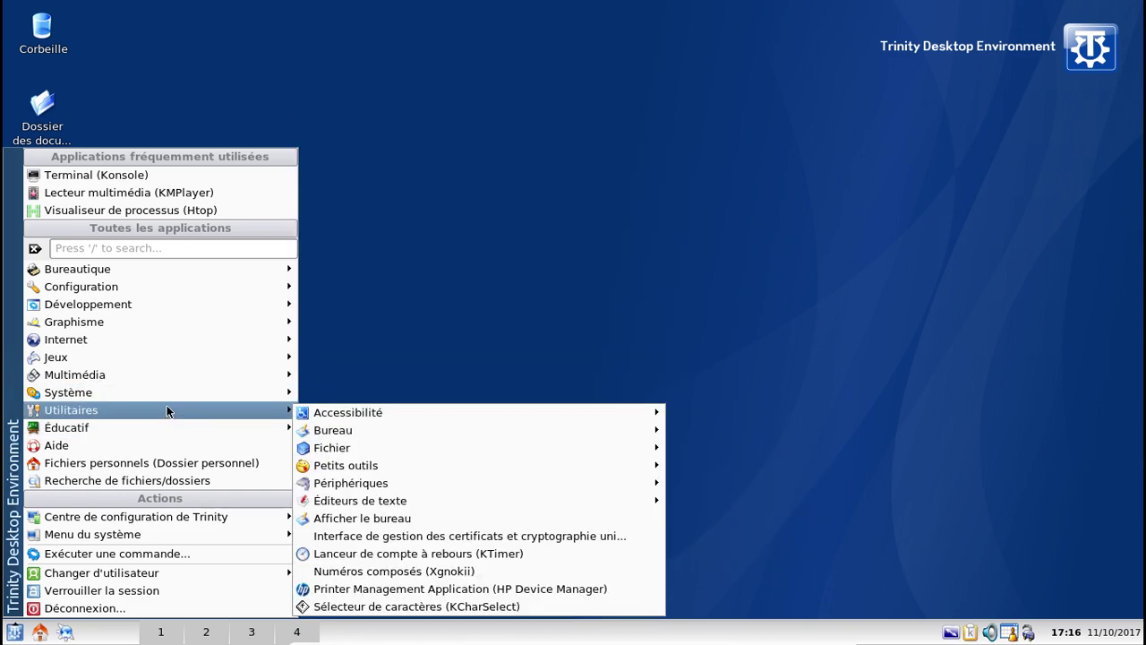
mouse_move(158, 356)
mouse_move(446, 363)
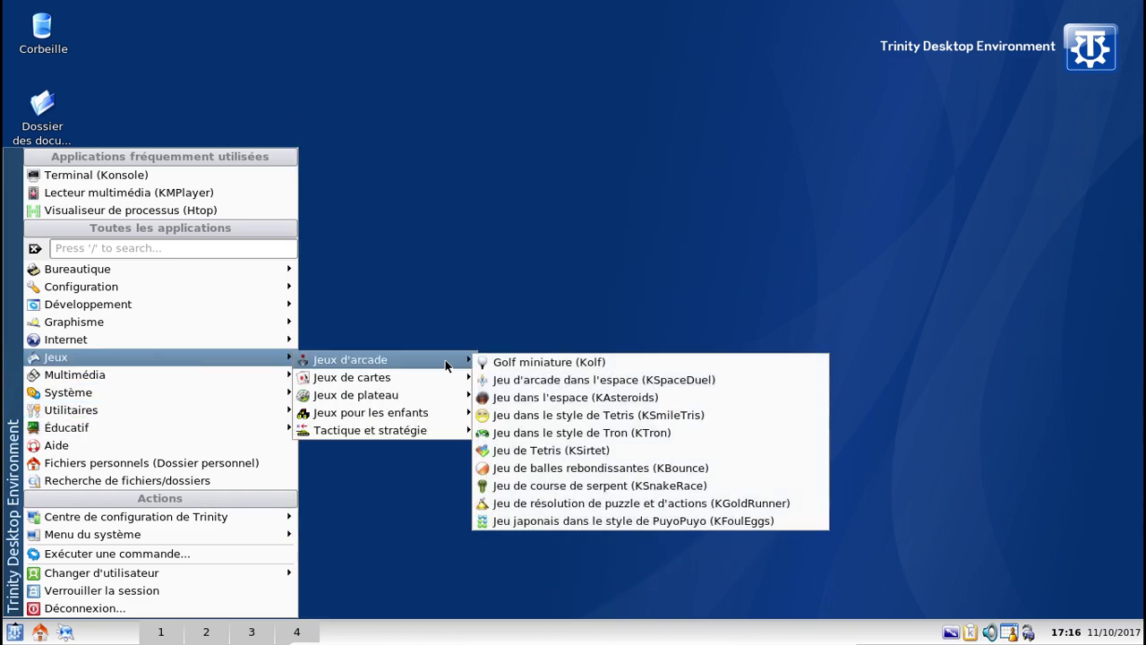
click(540, 451)
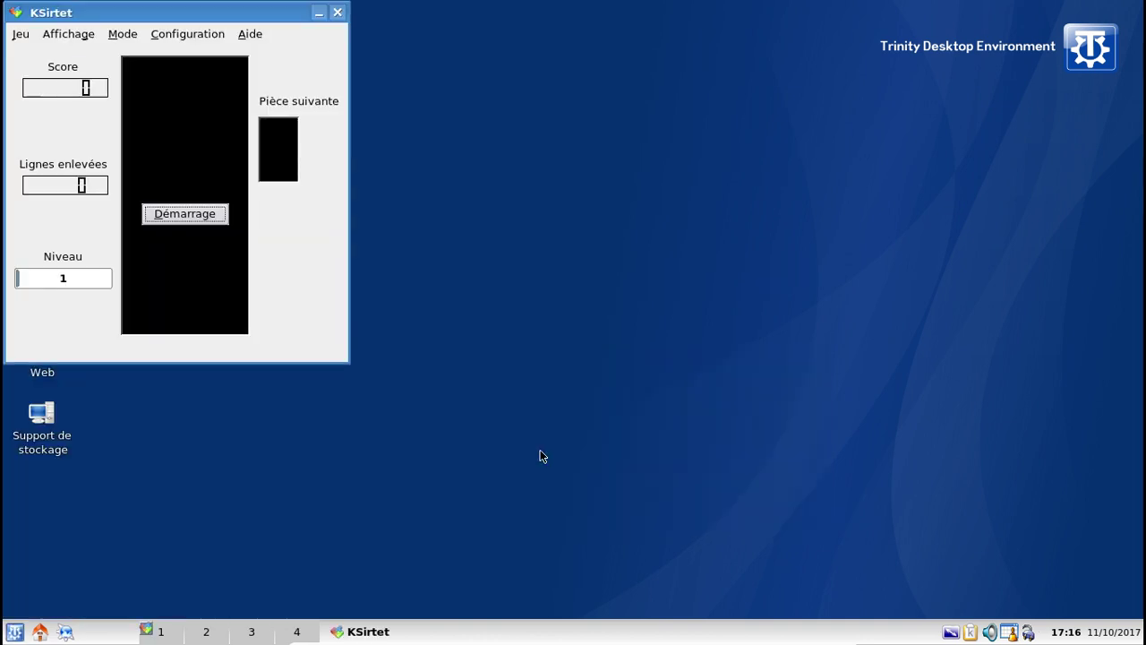
Step: Move the KSirtet window away from the desktop icons, view its version information, and close the game
drag(188, 9, 538, 59)
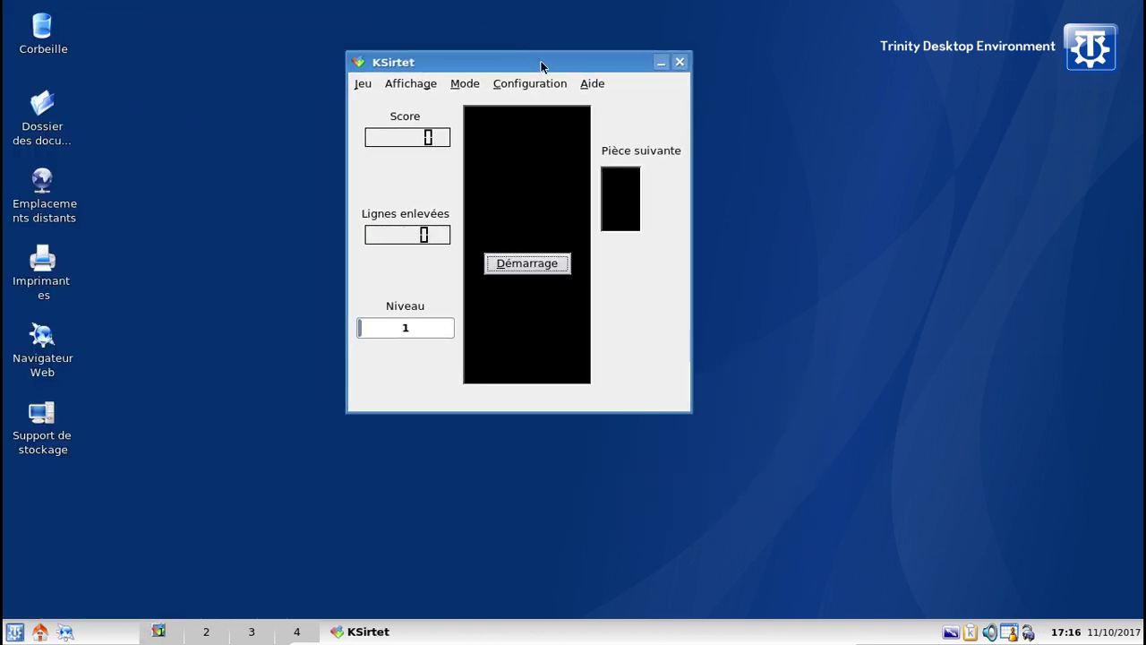
click(591, 84)
click(617, 177)
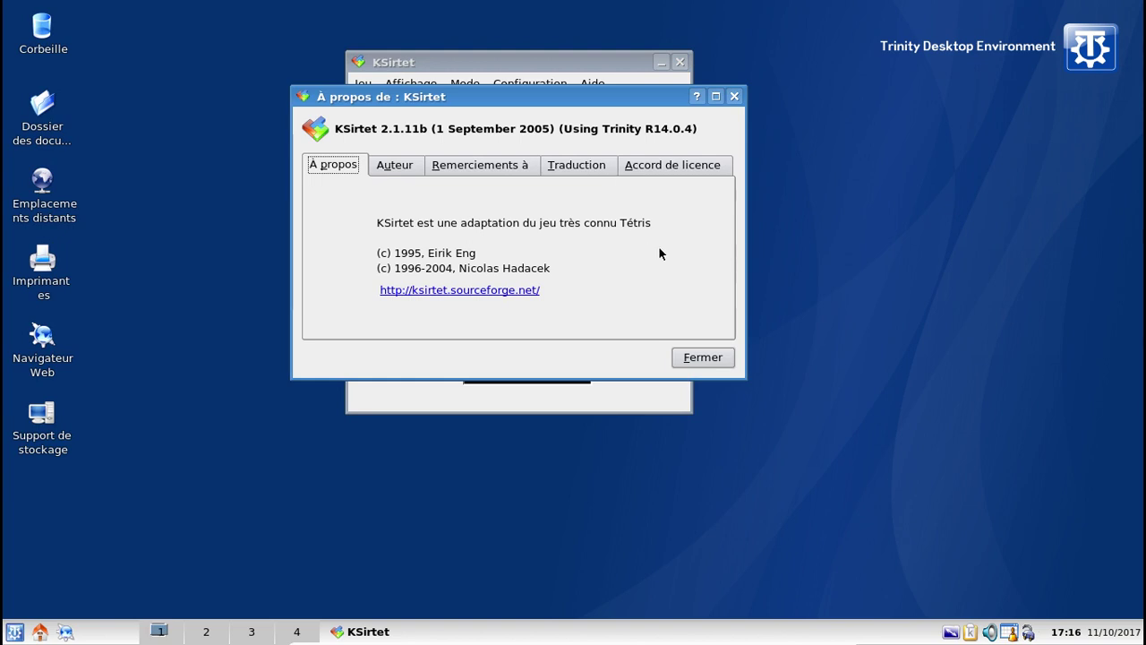
click(696, 357)
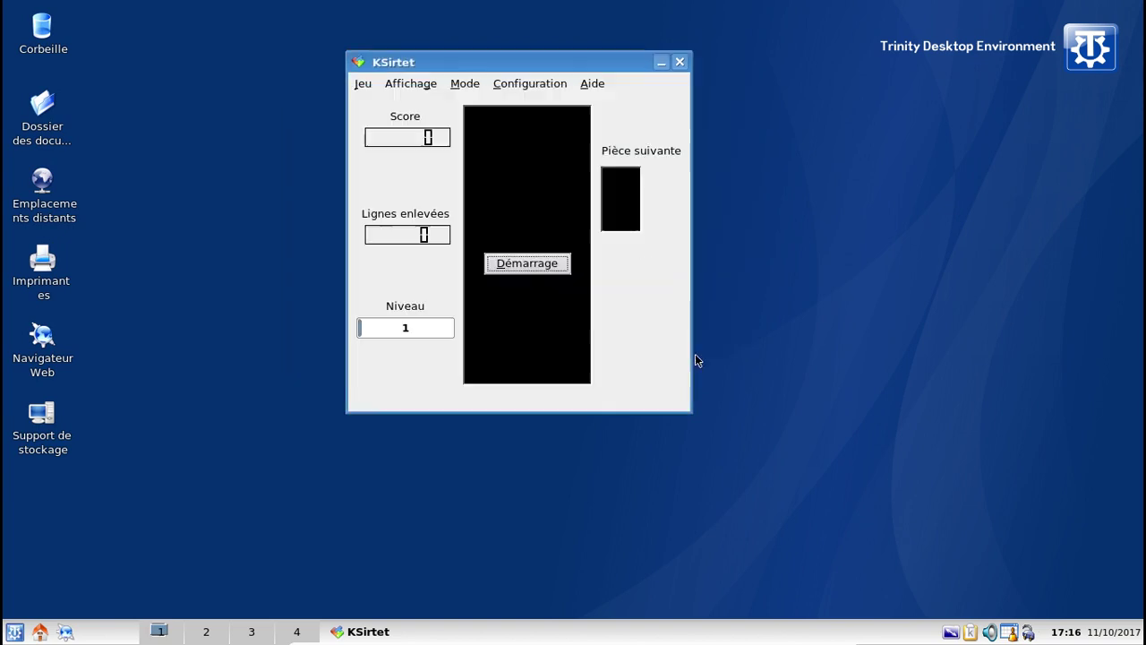
click(680, 62)
Step: Open the Navigateur Web from the desktop, move its window to the middle, and view Konqueror's version information
click(41, 360)
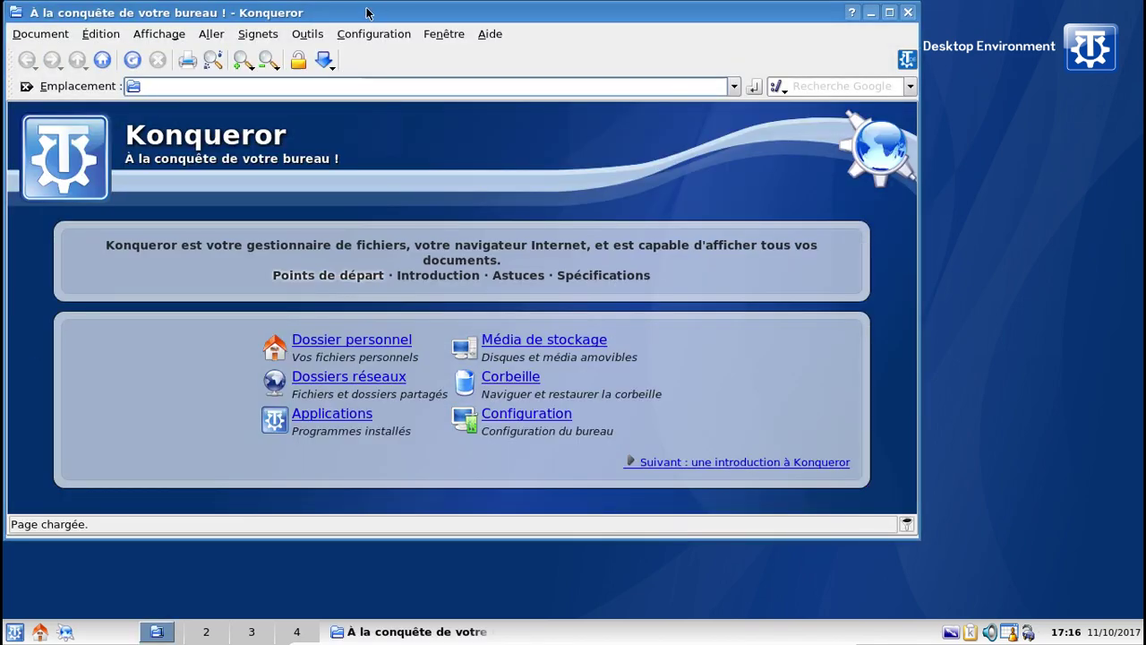
drag(366, 13, 500, 43)
click(623, 64)
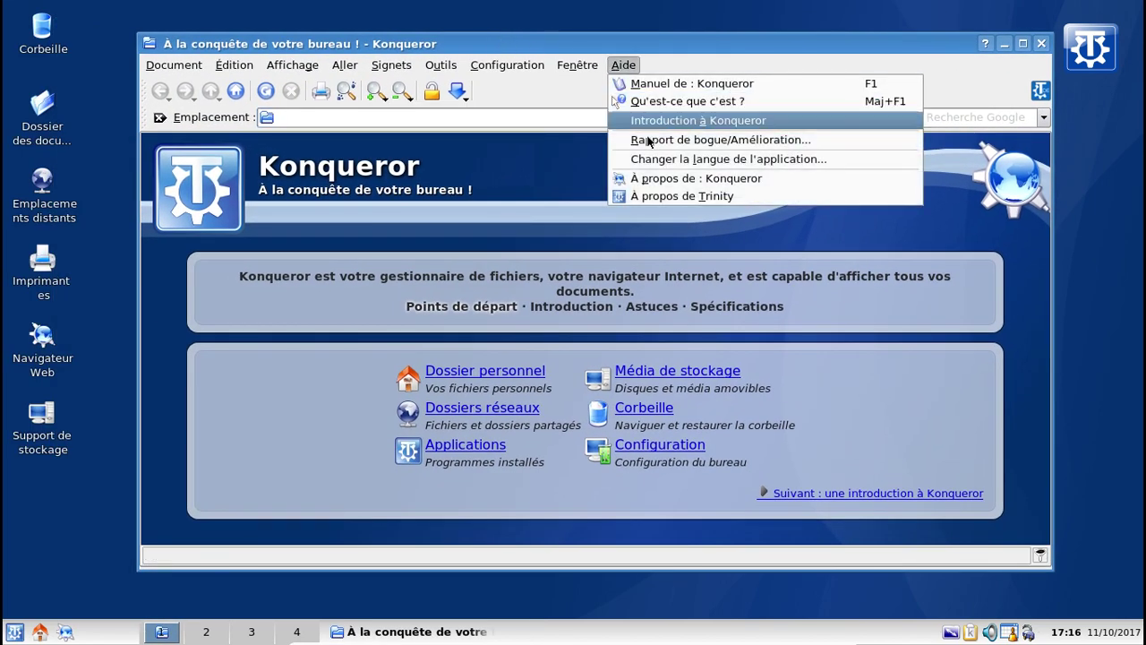
click(672, 181)
click(825, 427)
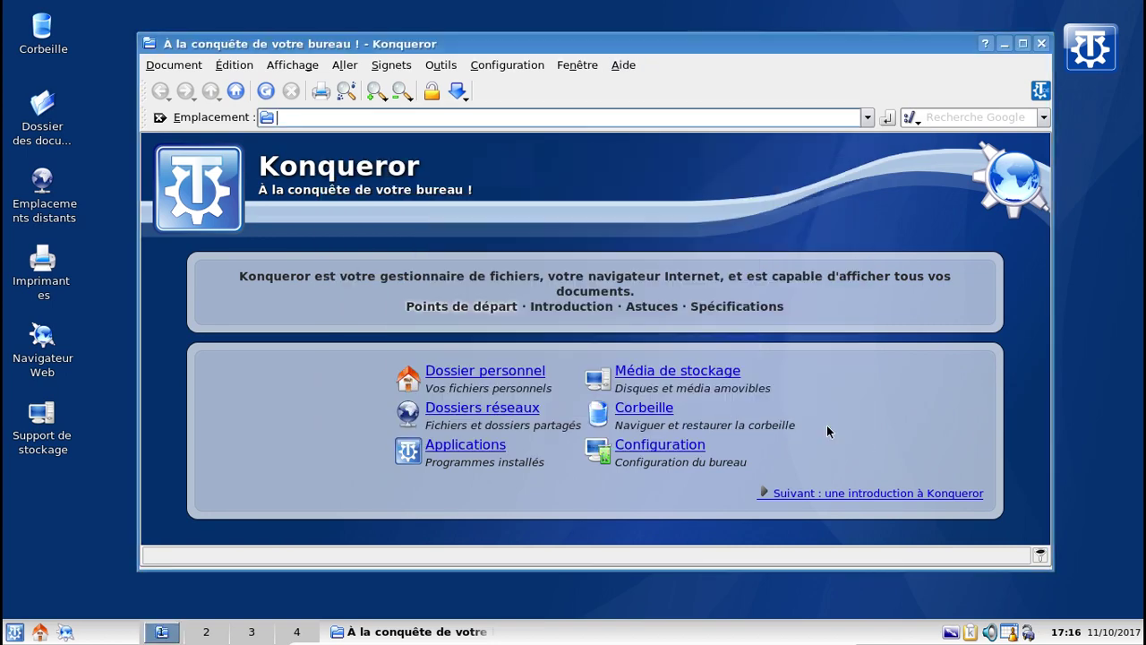
Step: Try to load html5test.com in Konqueror and dismiss the crash report
text(html)
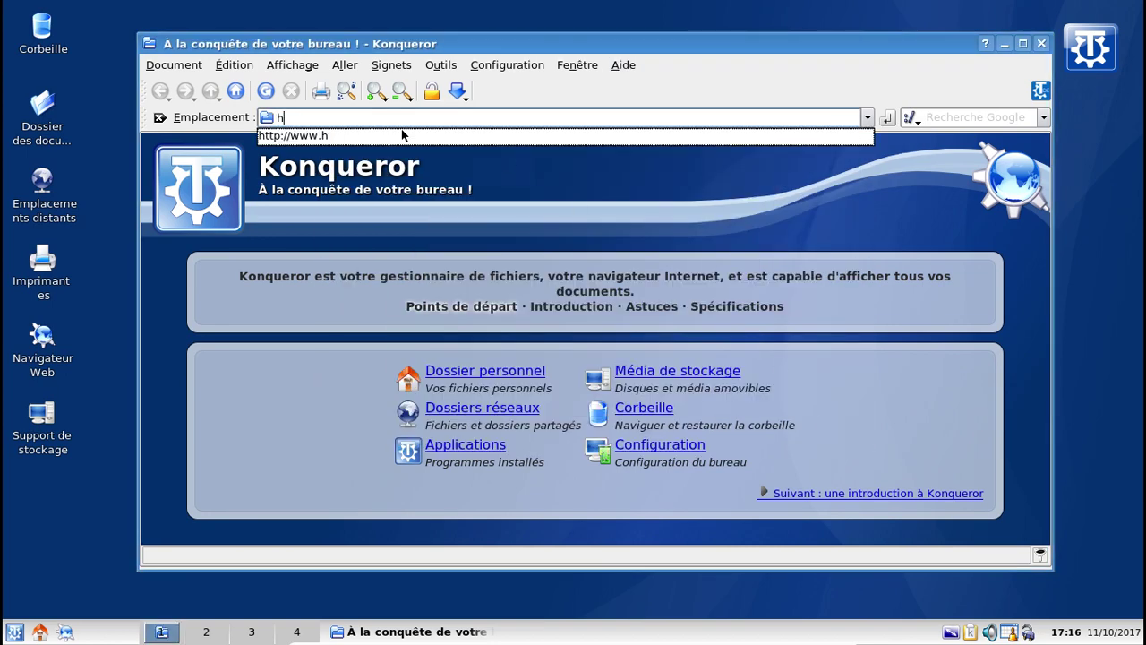
text(5test.com)
key(Return)
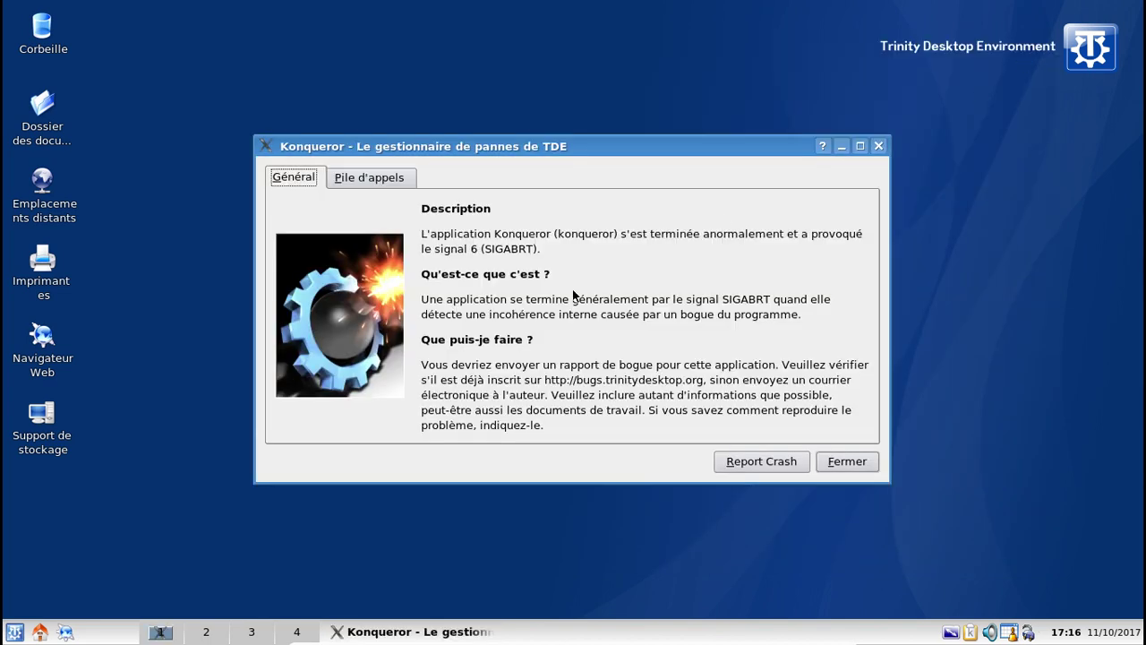
click(843, 463)
Step: Open the personal folder from the system locations and move its window away from the desktop icons
click(14, 631)
mouse_move(89, 536)
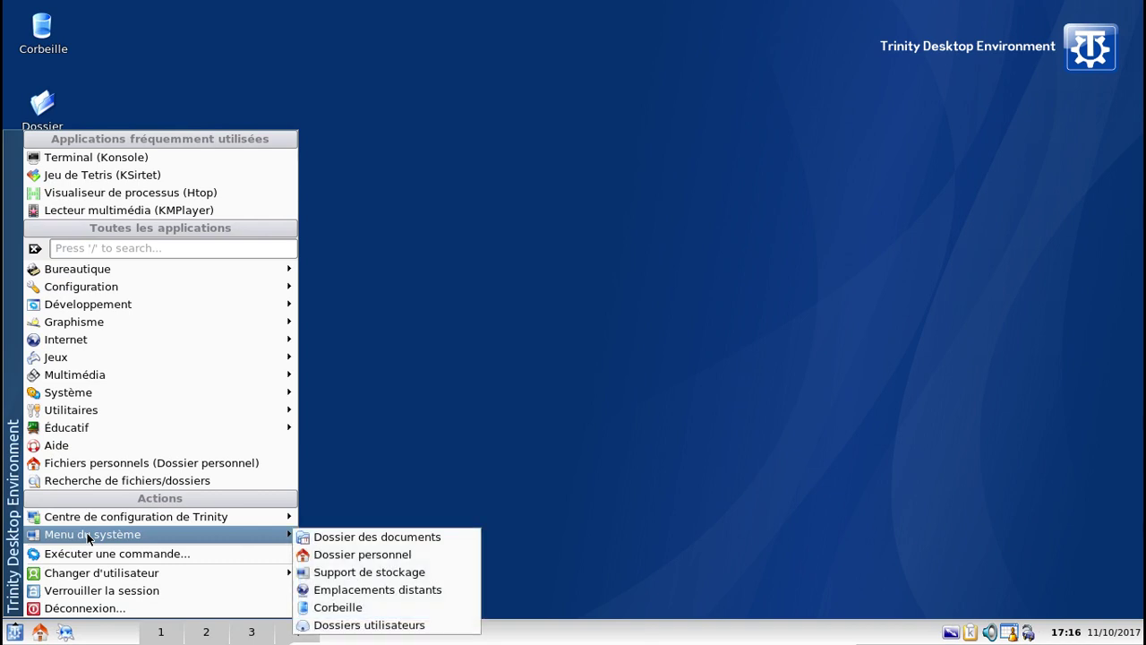
click(384, 555)
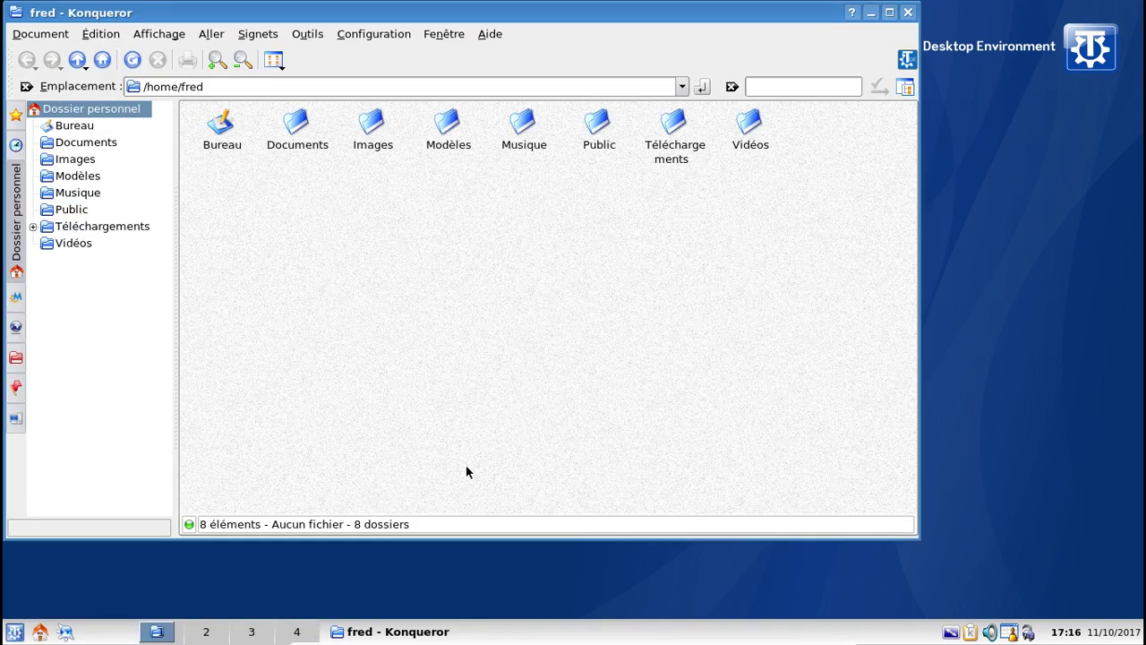
drag(379, 21, 489, 36)
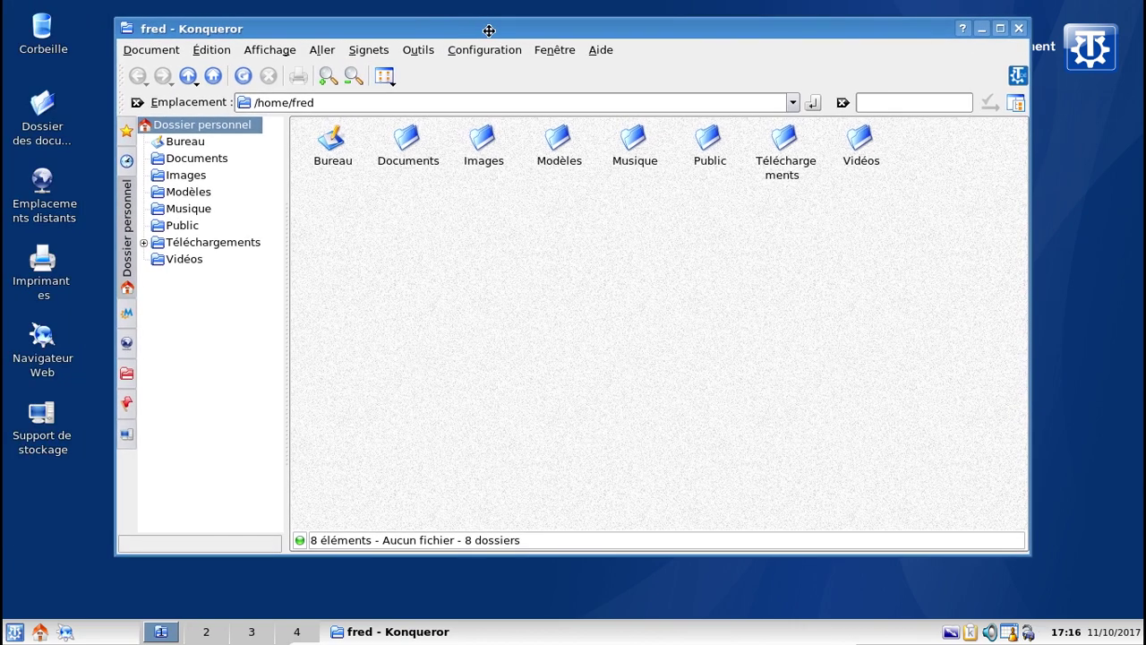
Step: Delete PKGBUILD and tde-i18n-R14.0.4.tar.bz2 from the Téléchargements folder
click(777, 164)
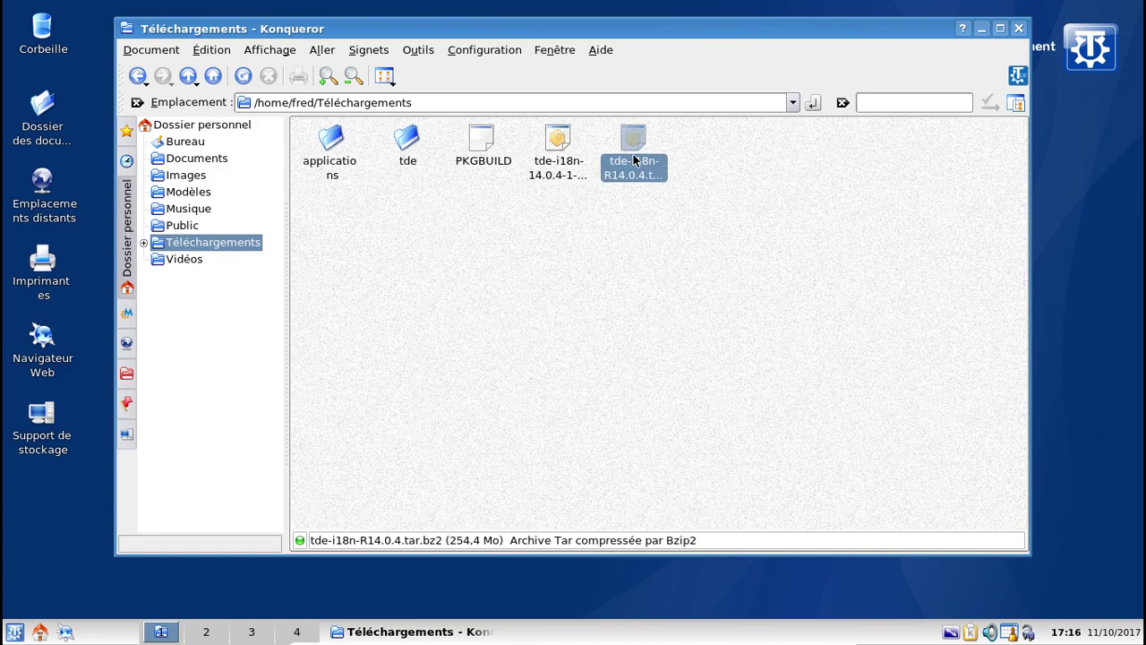
ctrl+click(477, 147)
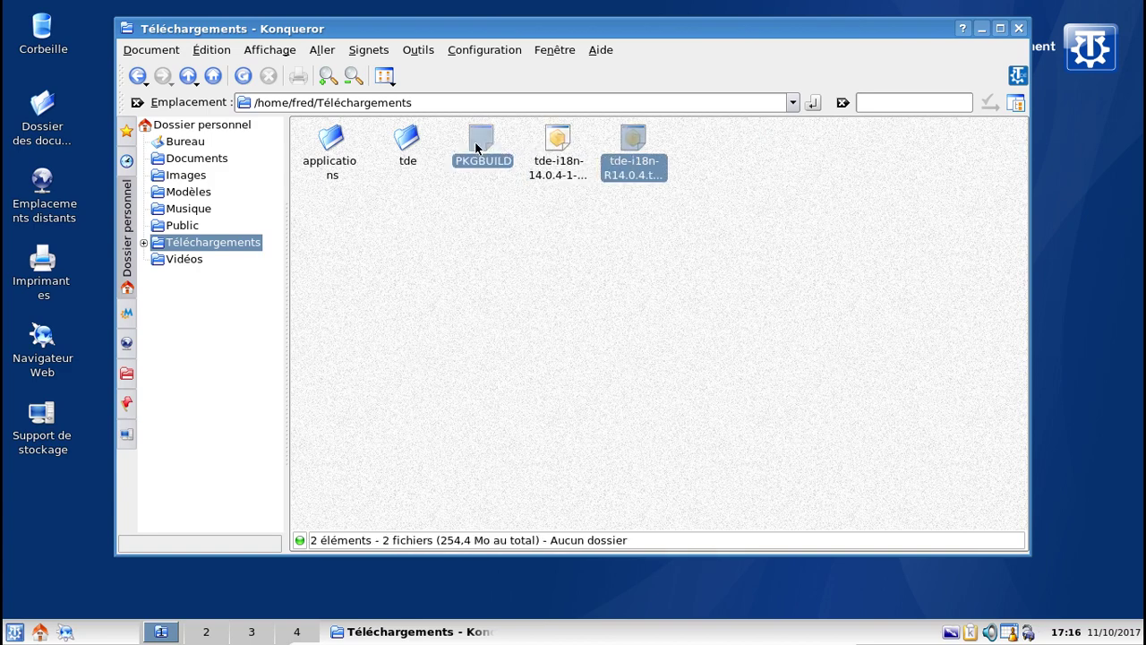
key(Delete)
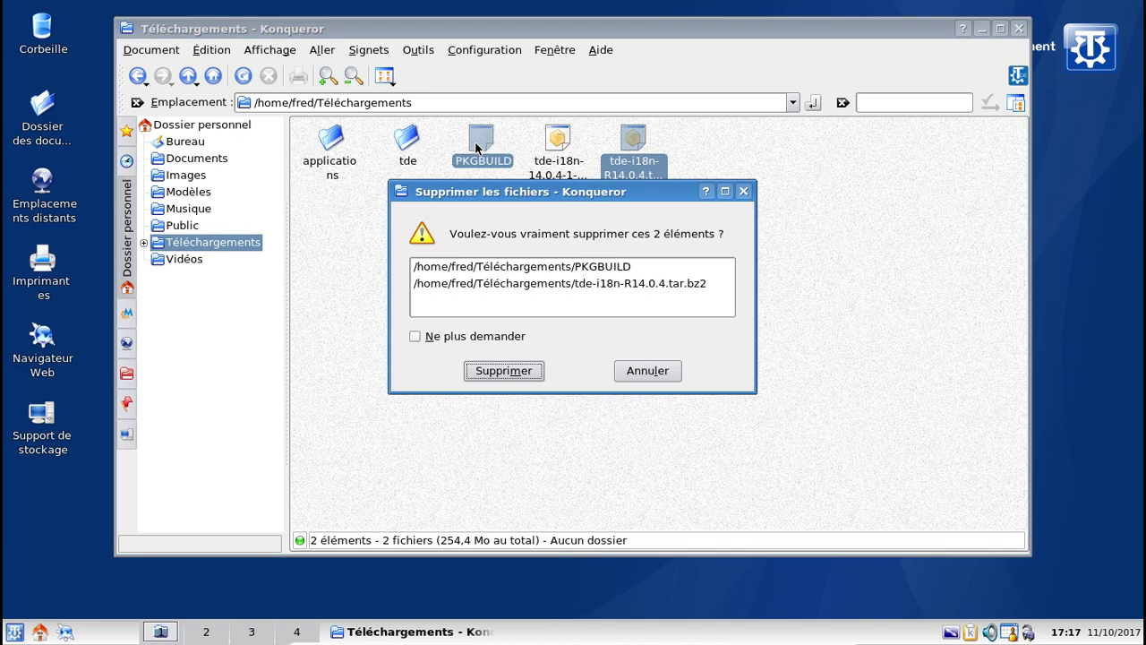
key(Return)
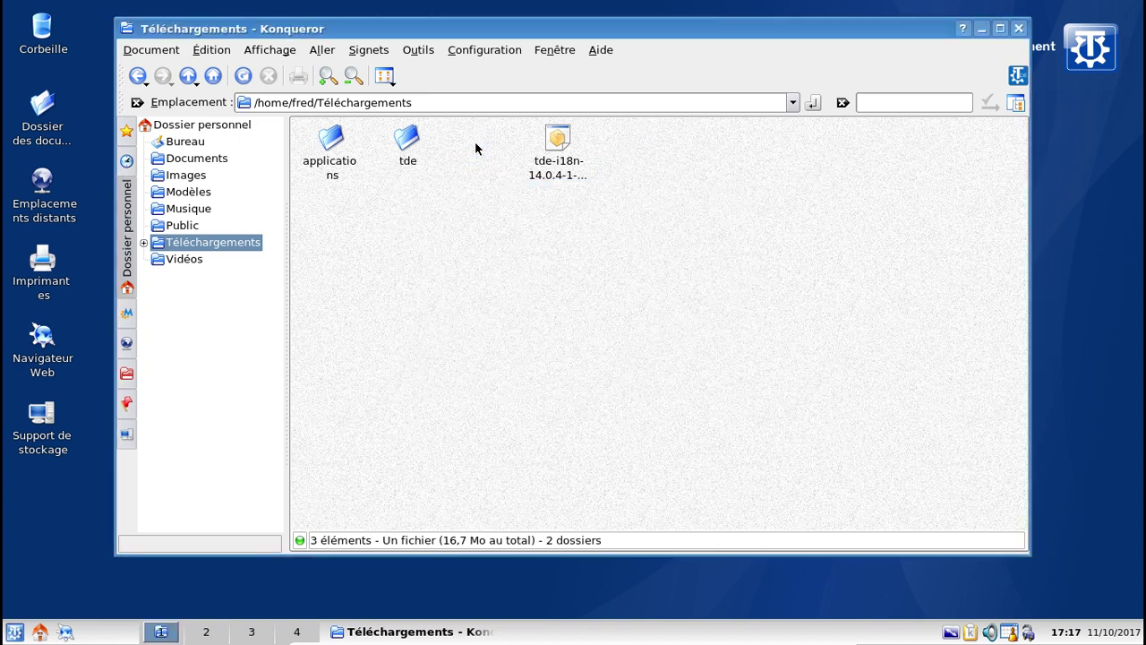
Step: View the combined properties of all items in the Téléchargements folder, and close the properties and the folder window
drag(548, 126, 352, 192)
key(alt+Return)
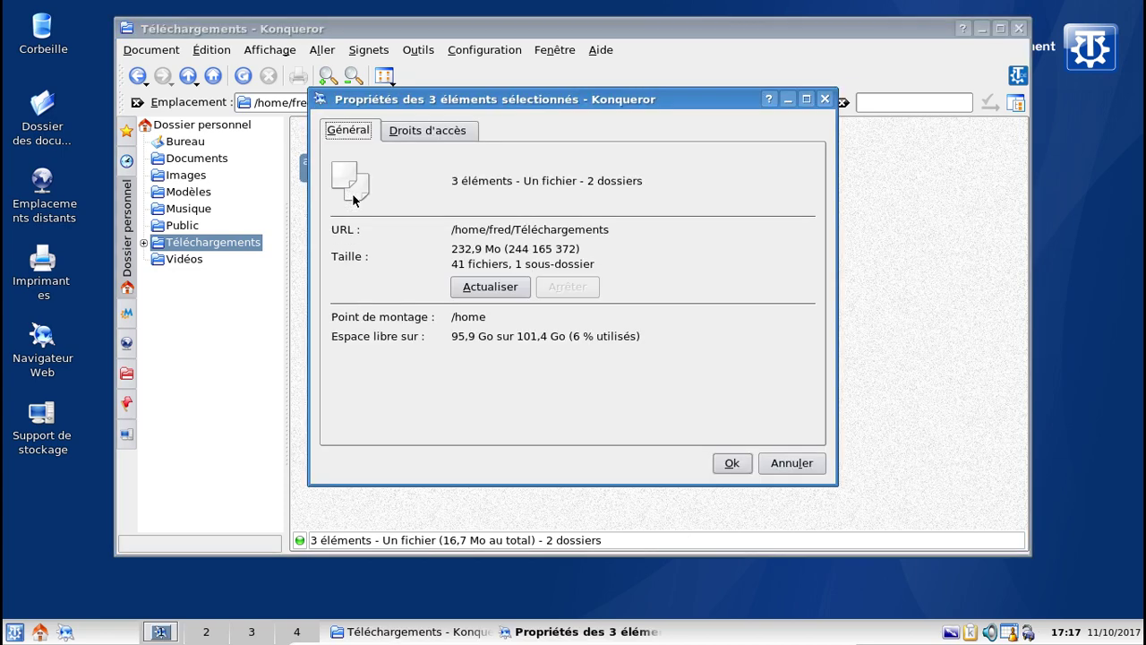
click(735, 465)
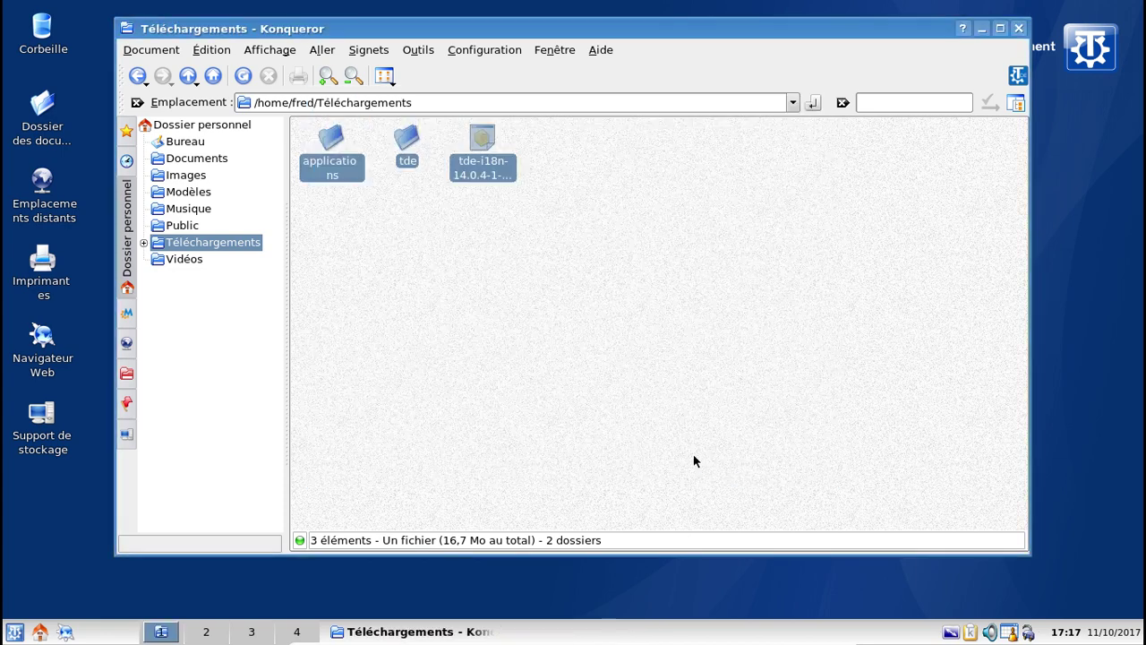
click(1020, 28)
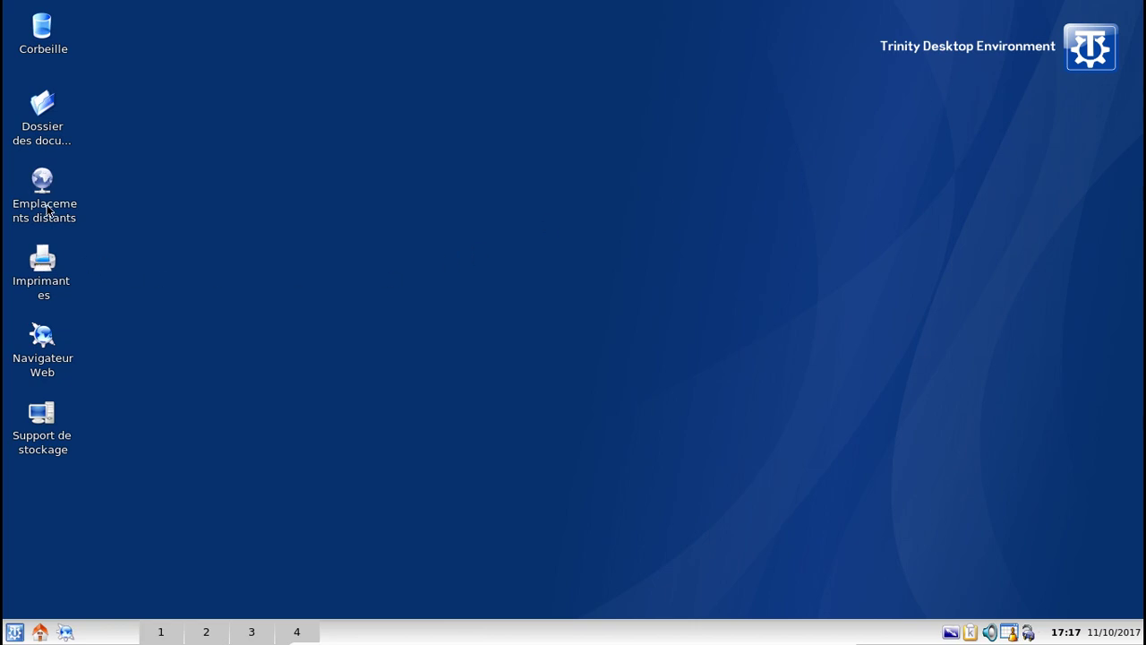
Step: Look through the Jeux and Multimédia application categories and open the Konsole terminal from the Système category
click(13, 632)
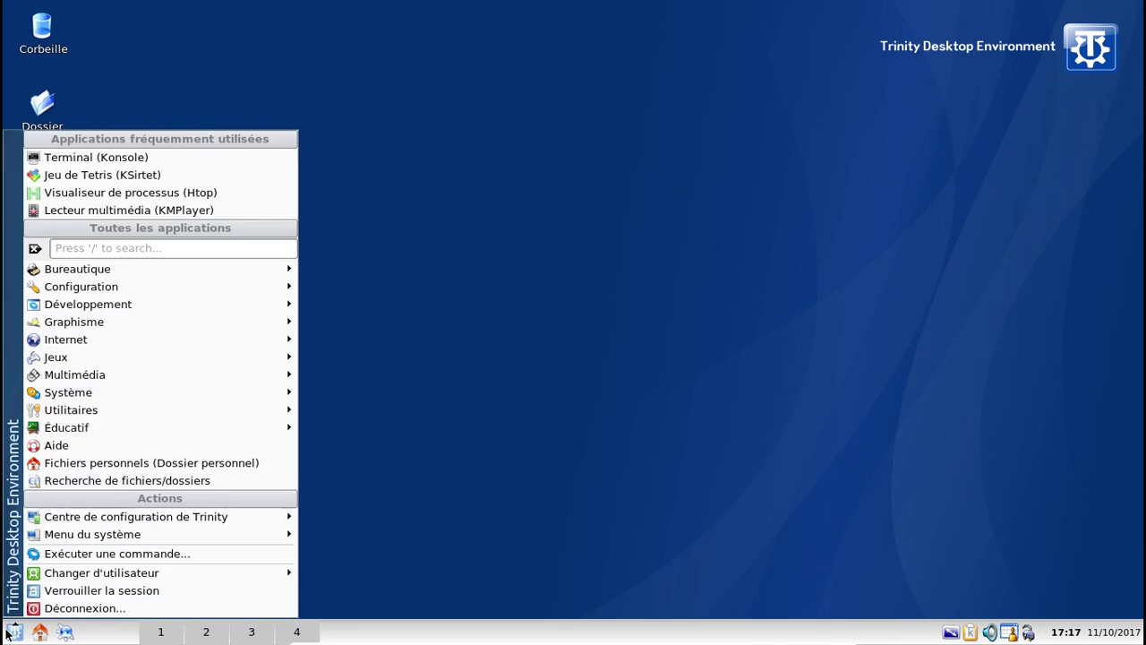
mouse_move(96, 358)
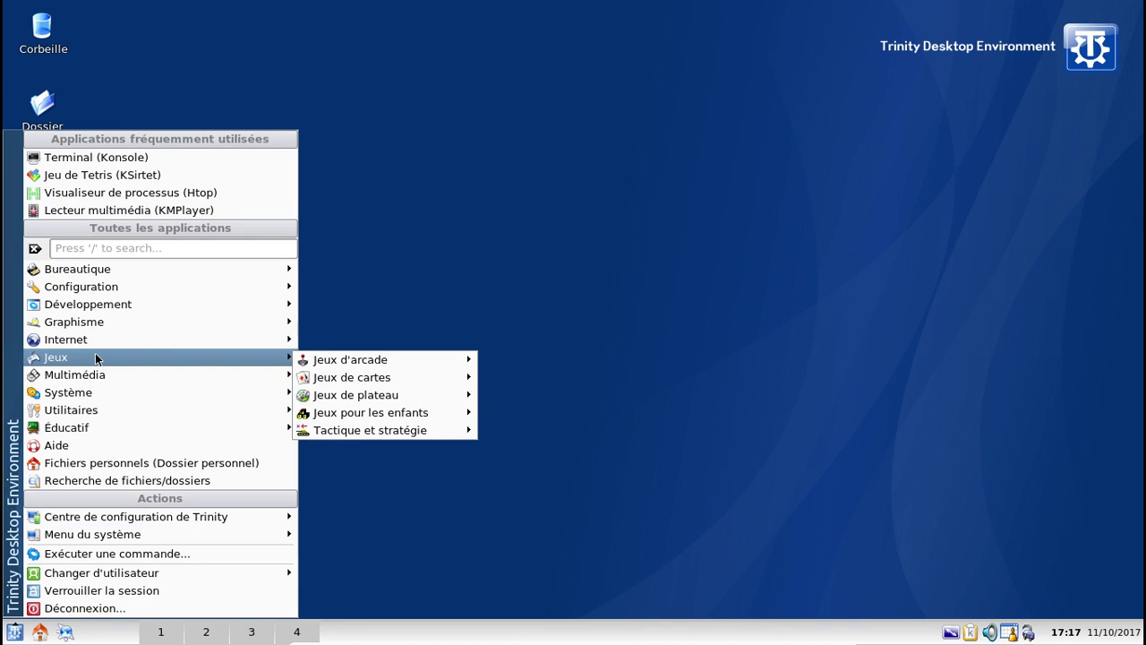
mouse_move(426, 415)
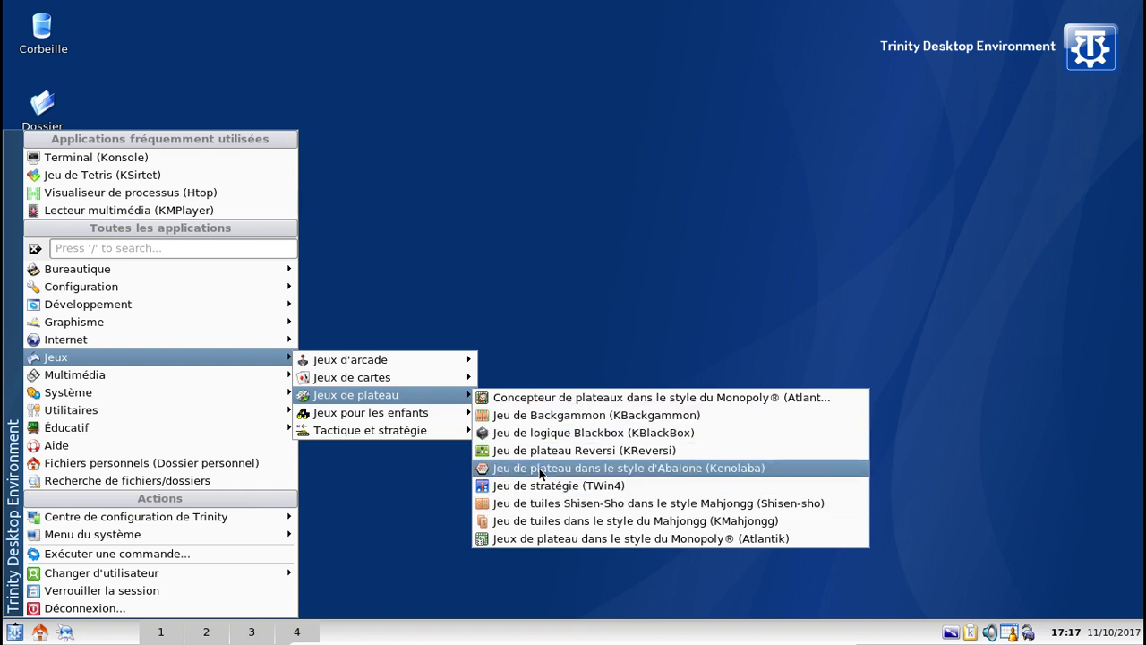
mouse_move(410, 360)
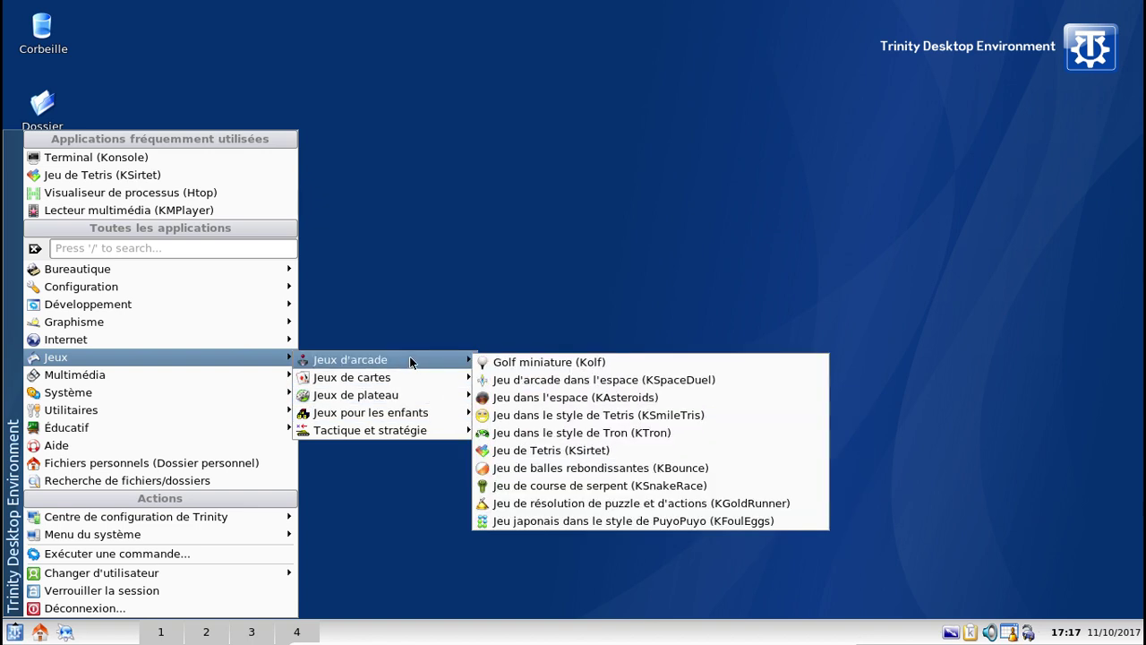
mouse_move(221, 394)
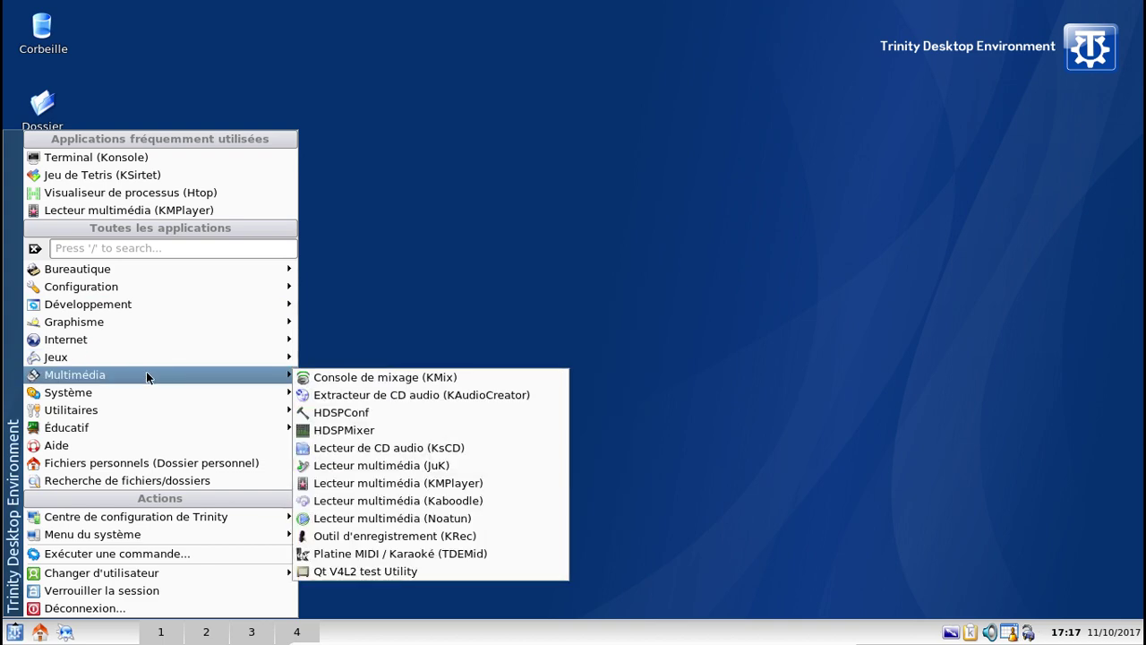
mouse_move(224, 374)
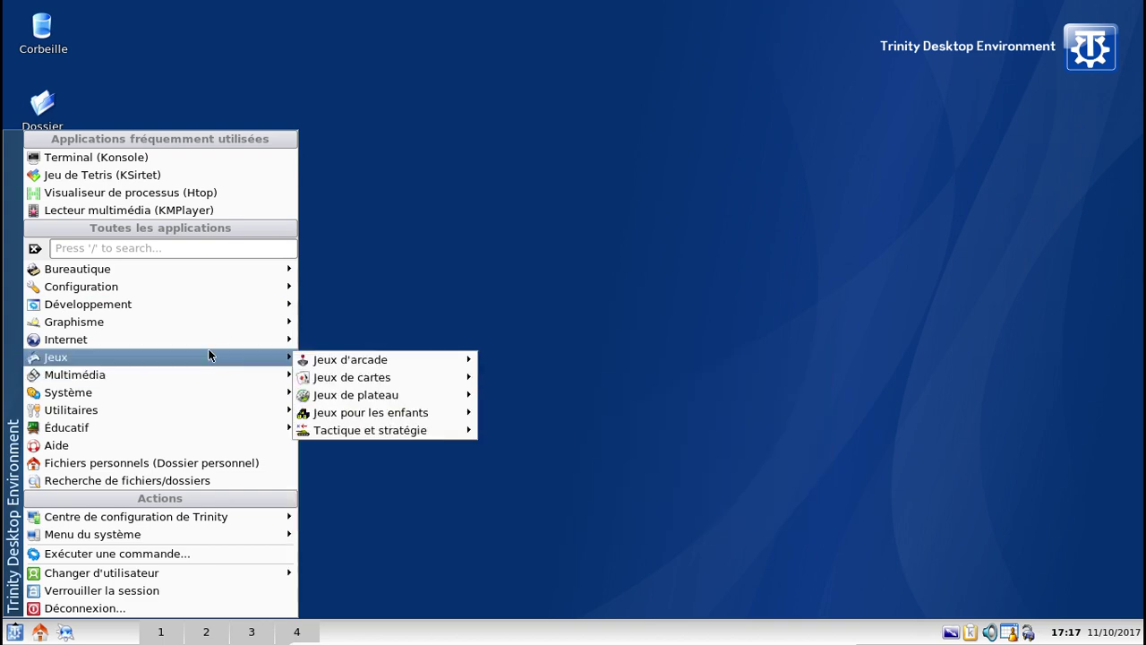
mouse_move(184, 392)
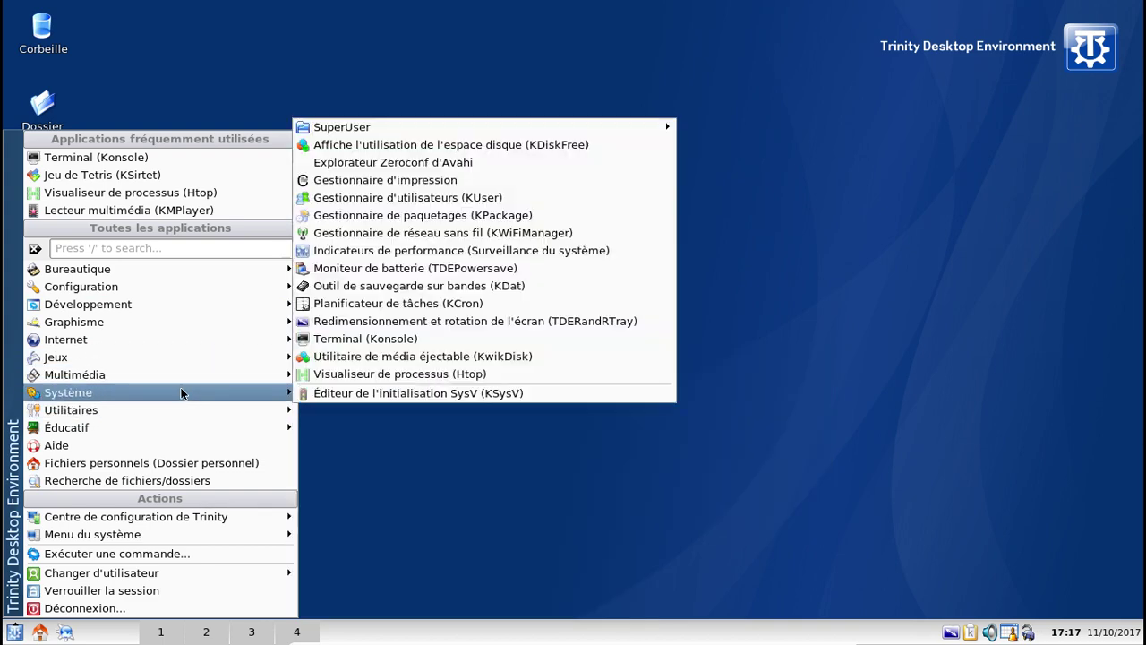
click(411, 332)
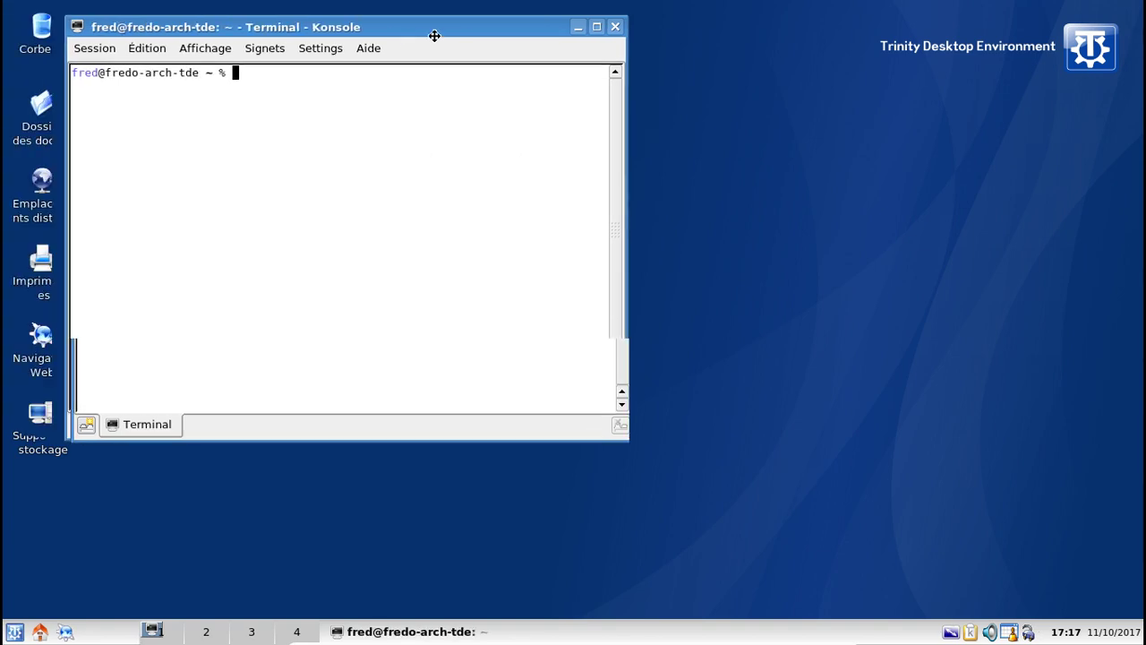
Step: Install firefox-i18n-fr and libreoffice-fresh-fr with pacaur -S, entering the sudo password and accepting the installation
text(pacaur )
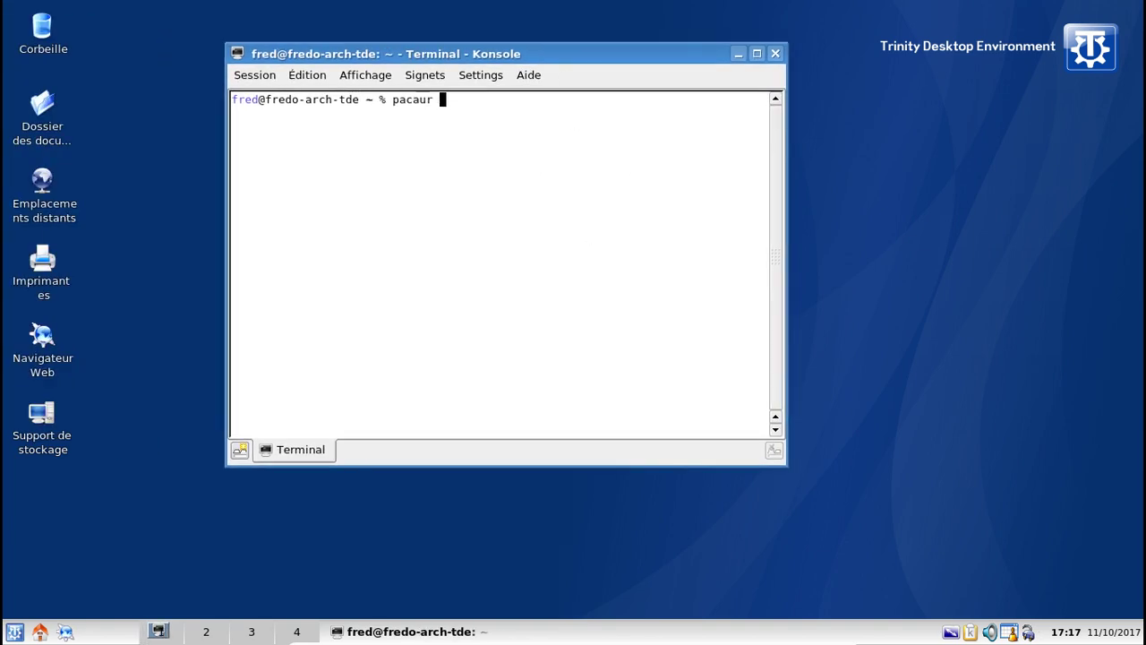
text(-S firefox-i18n-fr libreofi)
text(ice-fresh-fr)
key(Return)
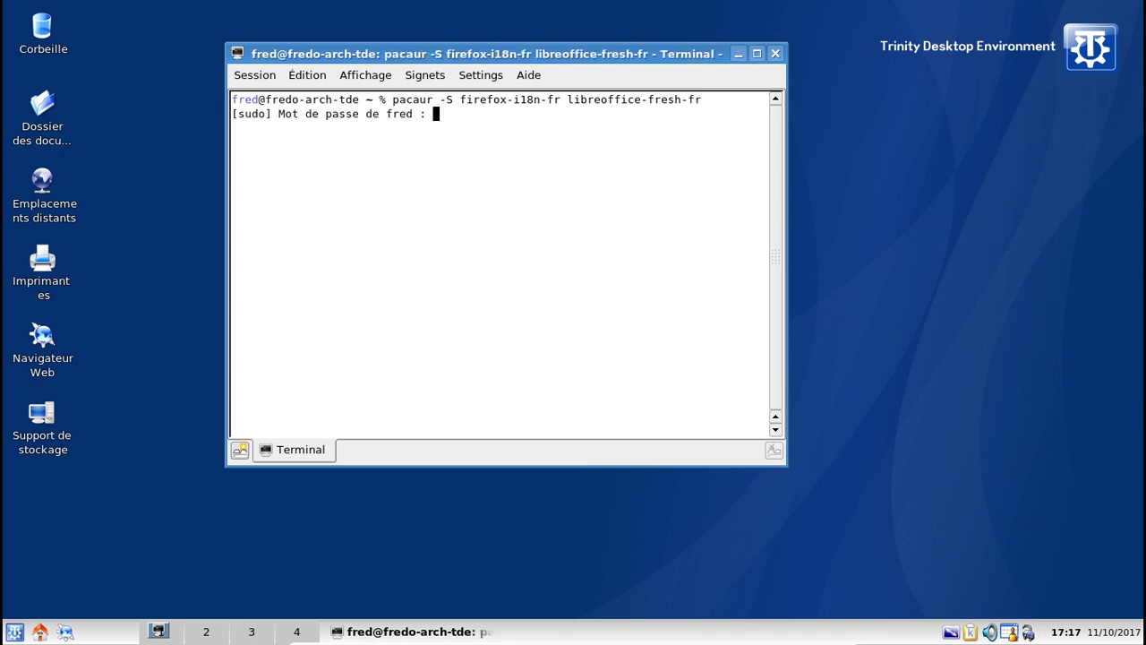
key(Return)
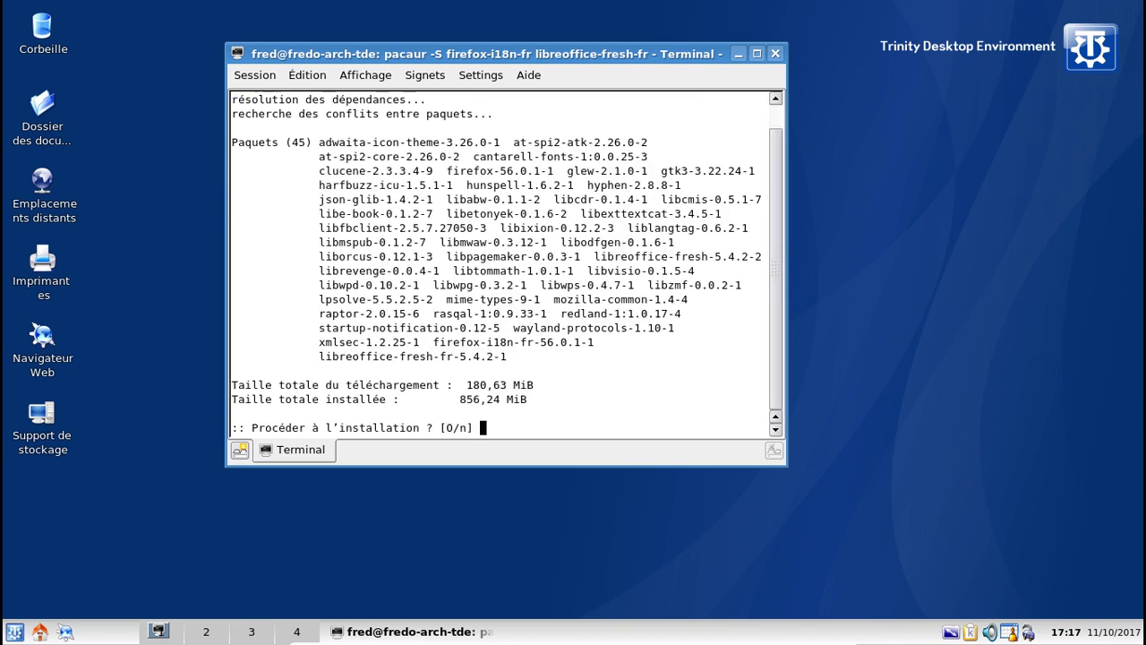
key(Return)
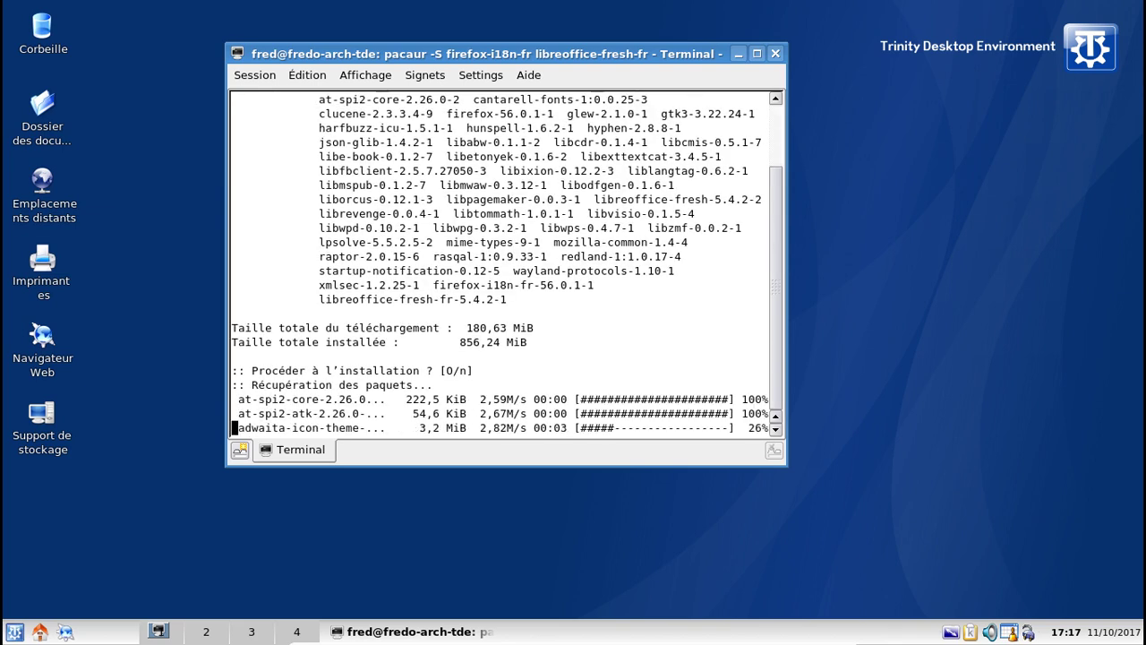
Step: Launch the Hardware Device Manager from the Périphériques settings of the Centre de configuration de Trinity, entering the superuser password
click(14, 632)
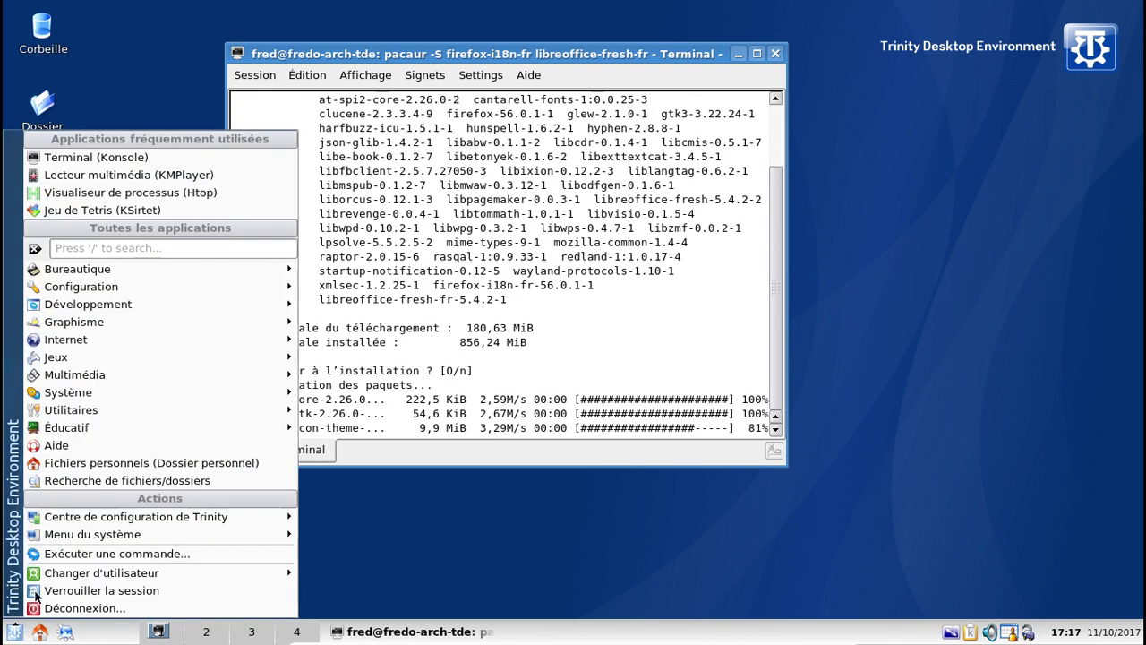
mouse_move(85, 394)
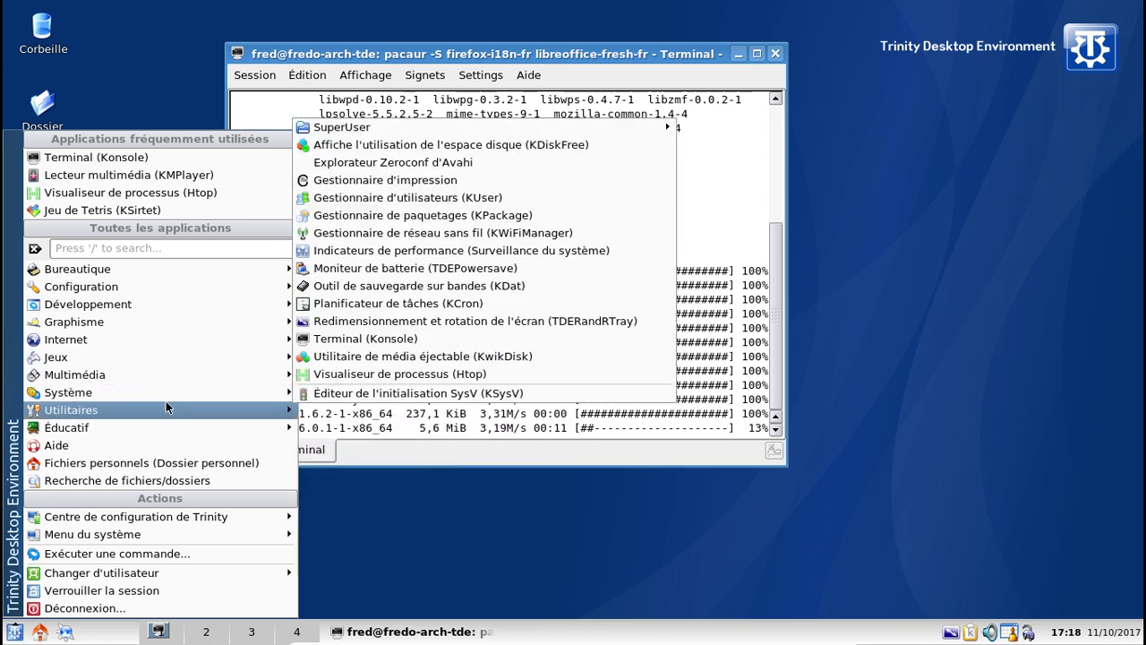
mouse_move(172, 427)
mouse_move(174, 516)
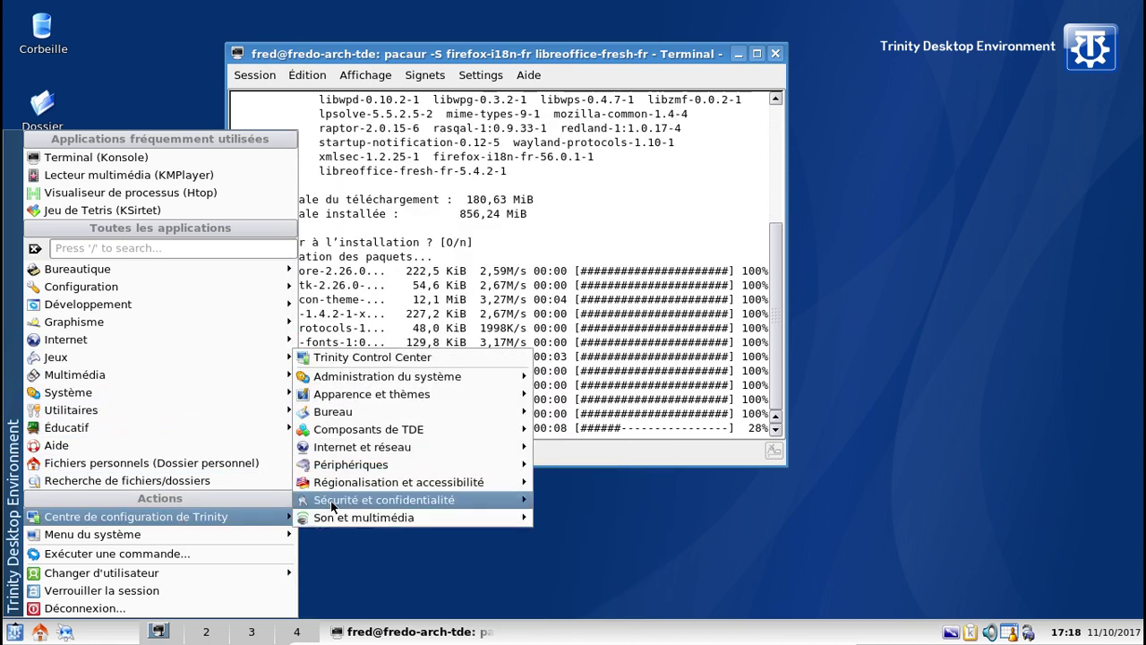
mouse_move(347, 501)
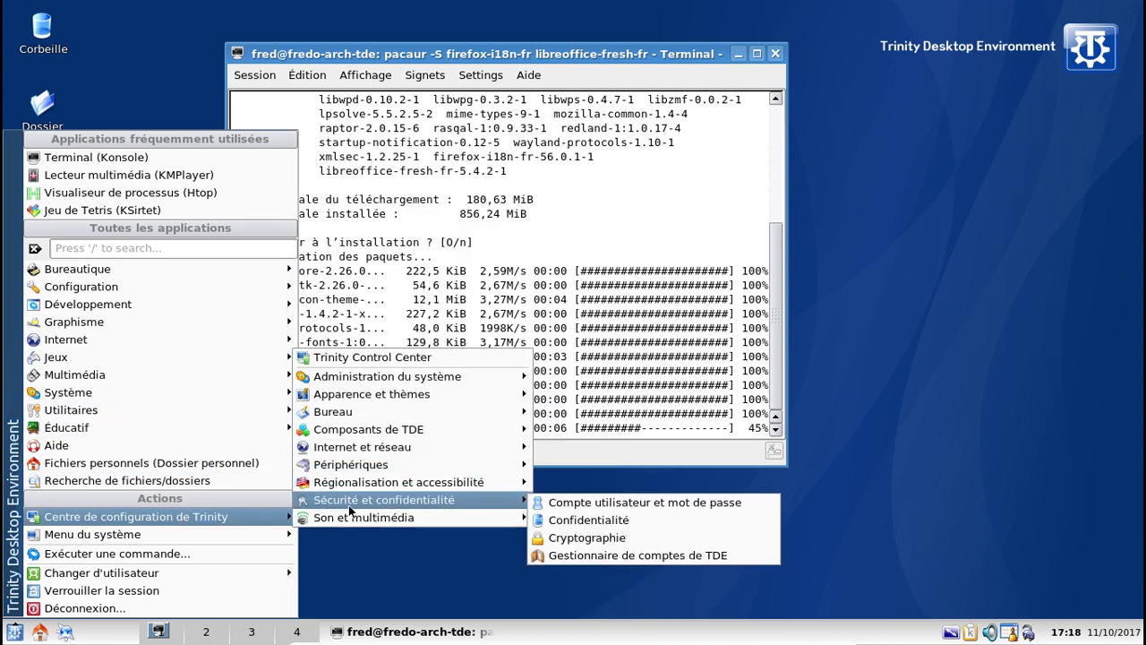
mouse_move(354, 460)
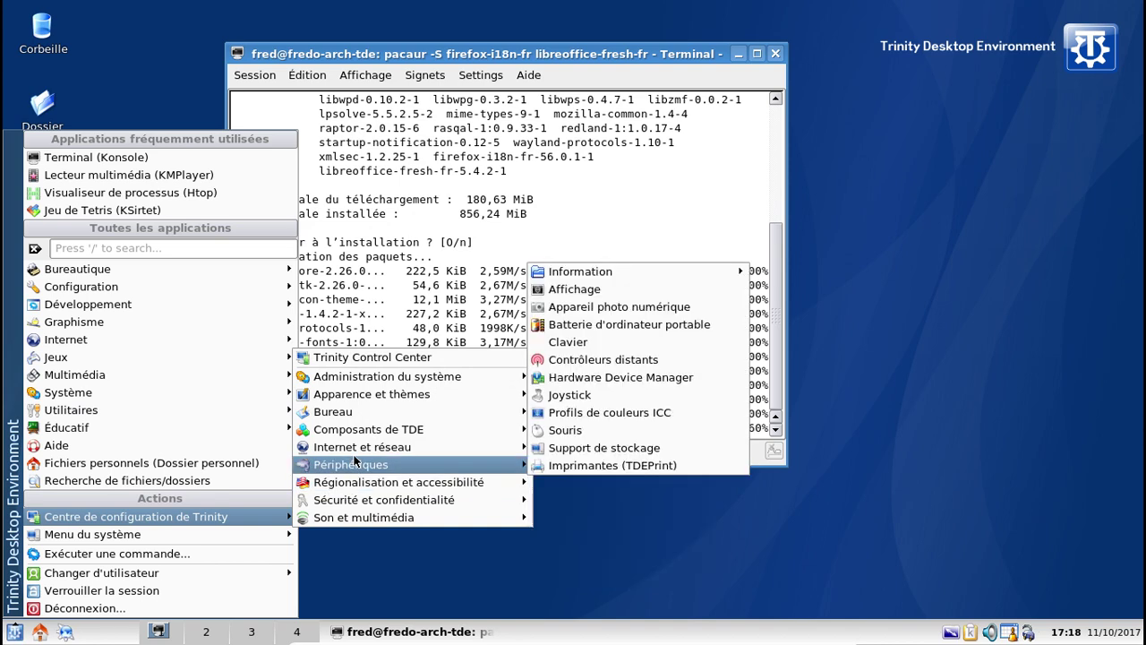
click(597, 379)
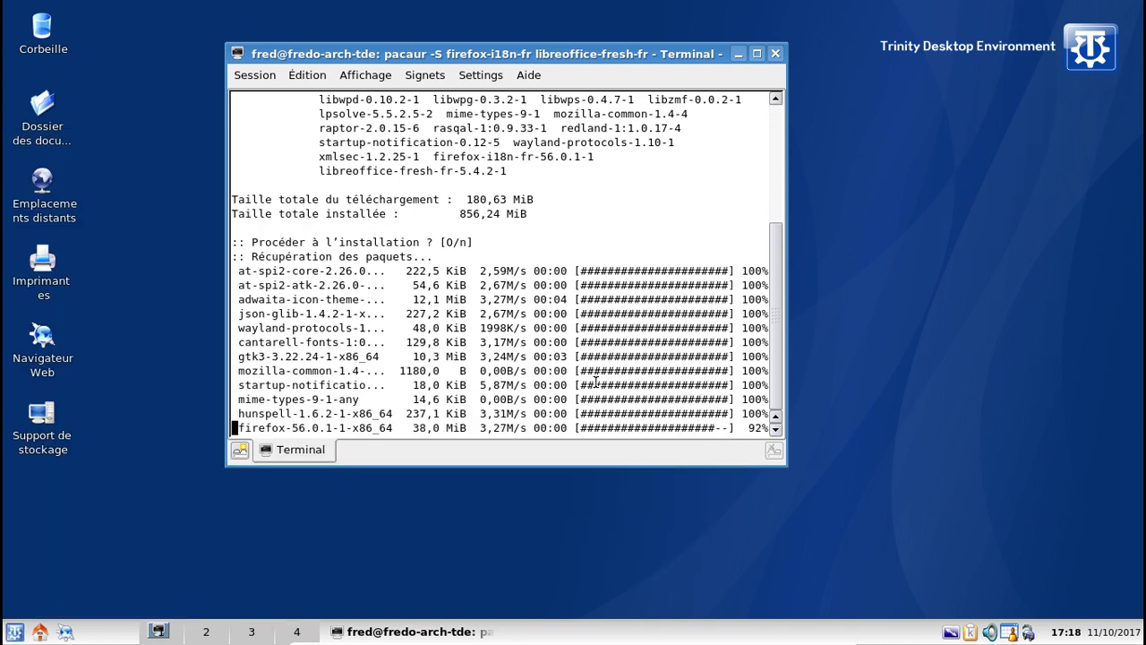
text(********)
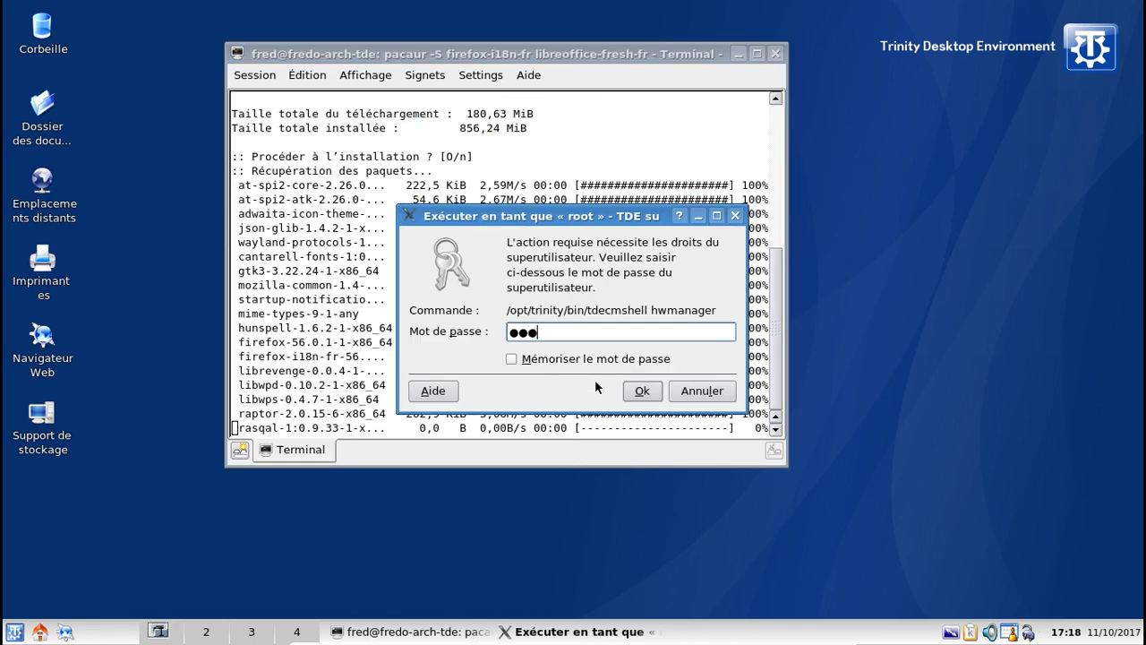
key(Return)
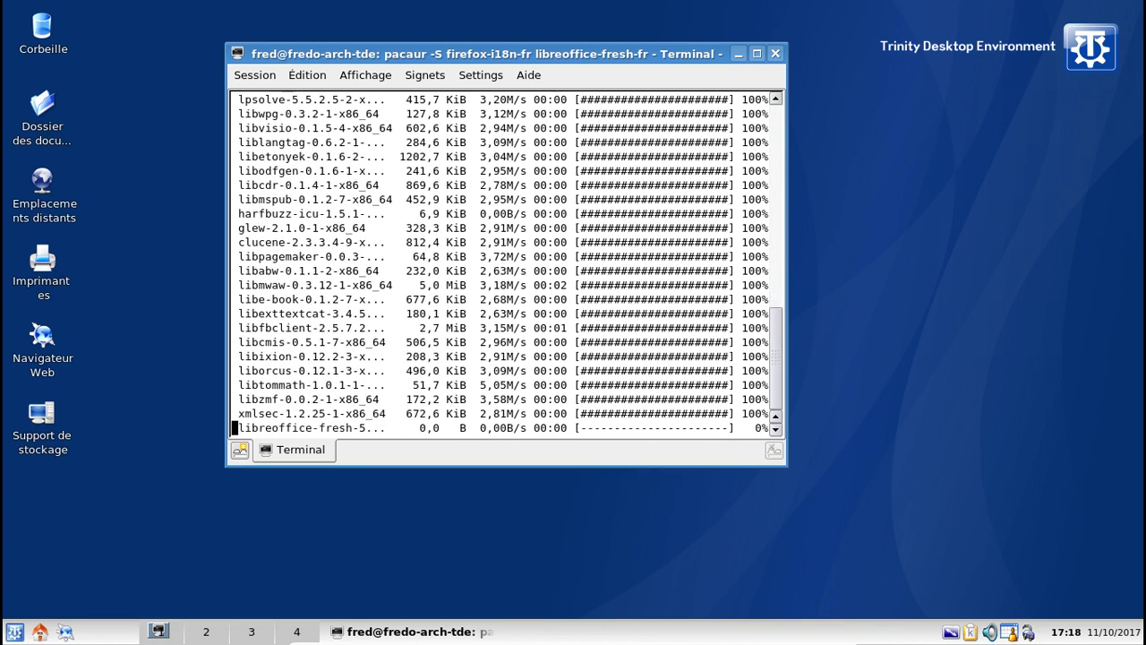
Step: Look at the Système application category and close the hardware devices configuration module
click(15, 631)
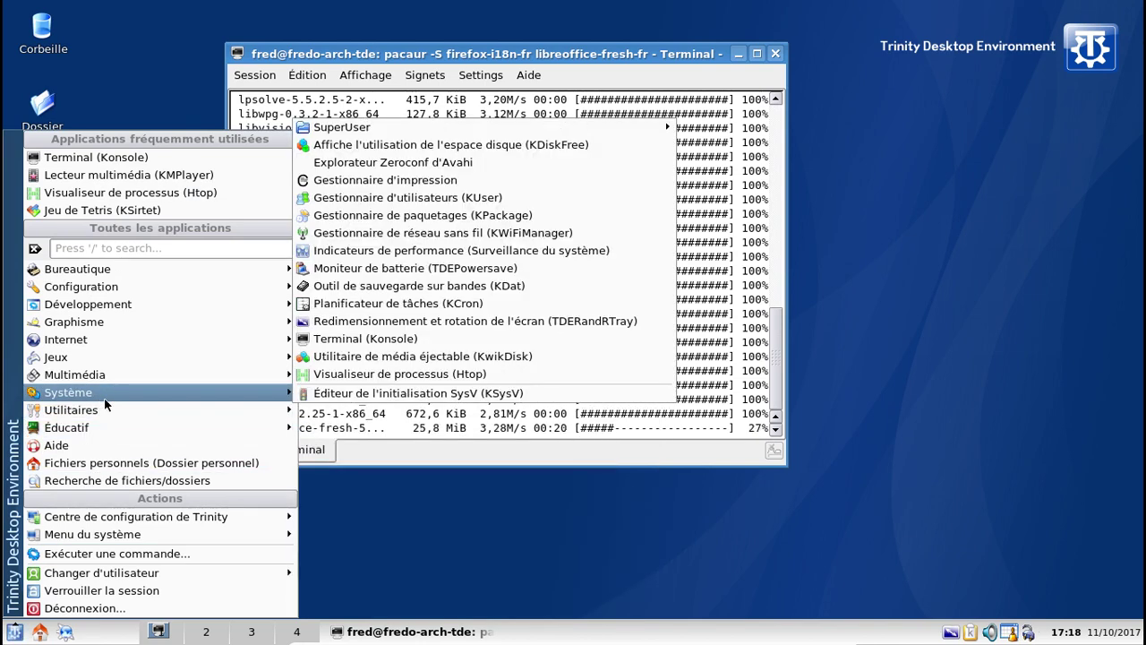
click(564, 124)
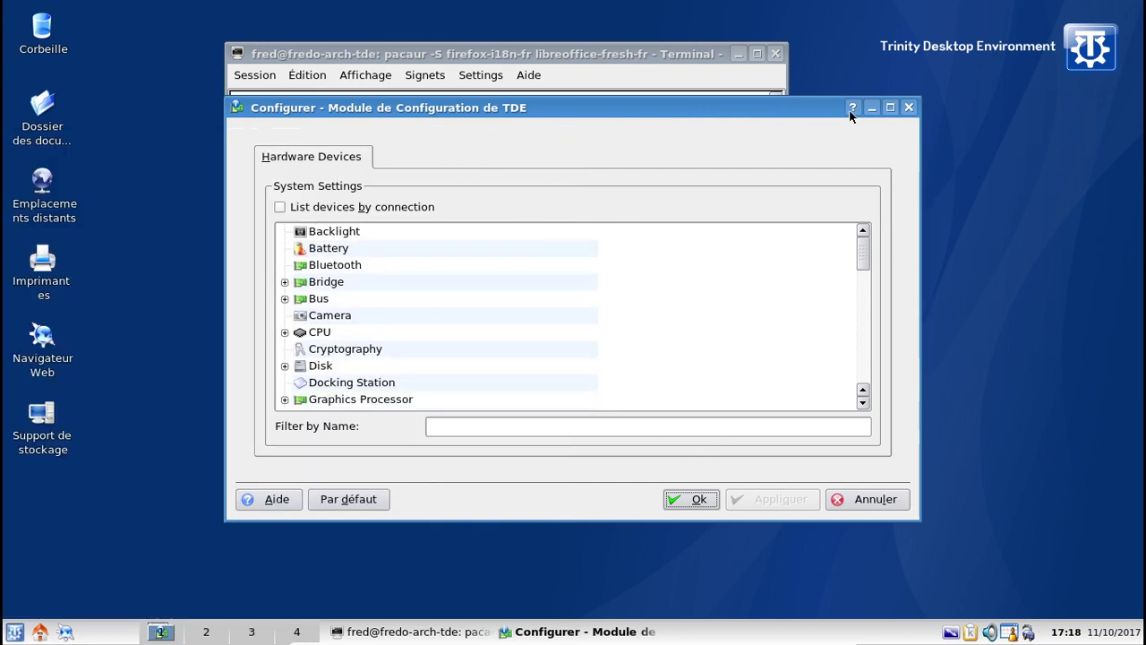
click(909, 108)
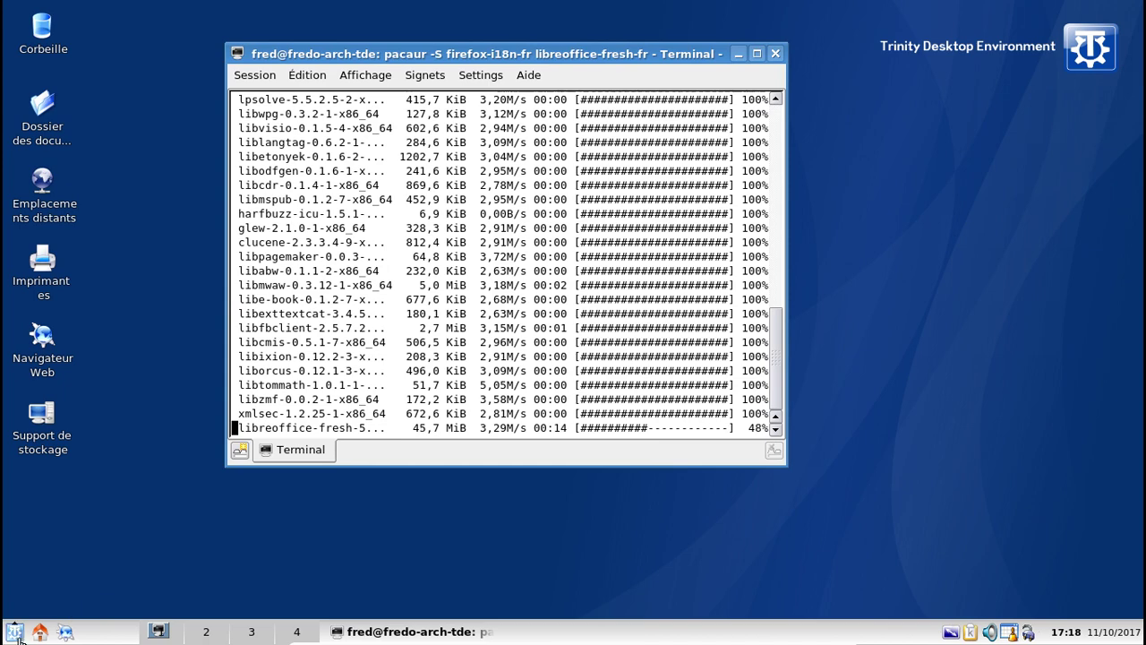
Step: Browse the Centre de configuration de Trinity sections and the Bureautique, Multimédia, Internet and Configuration application categories
click(16, 632)
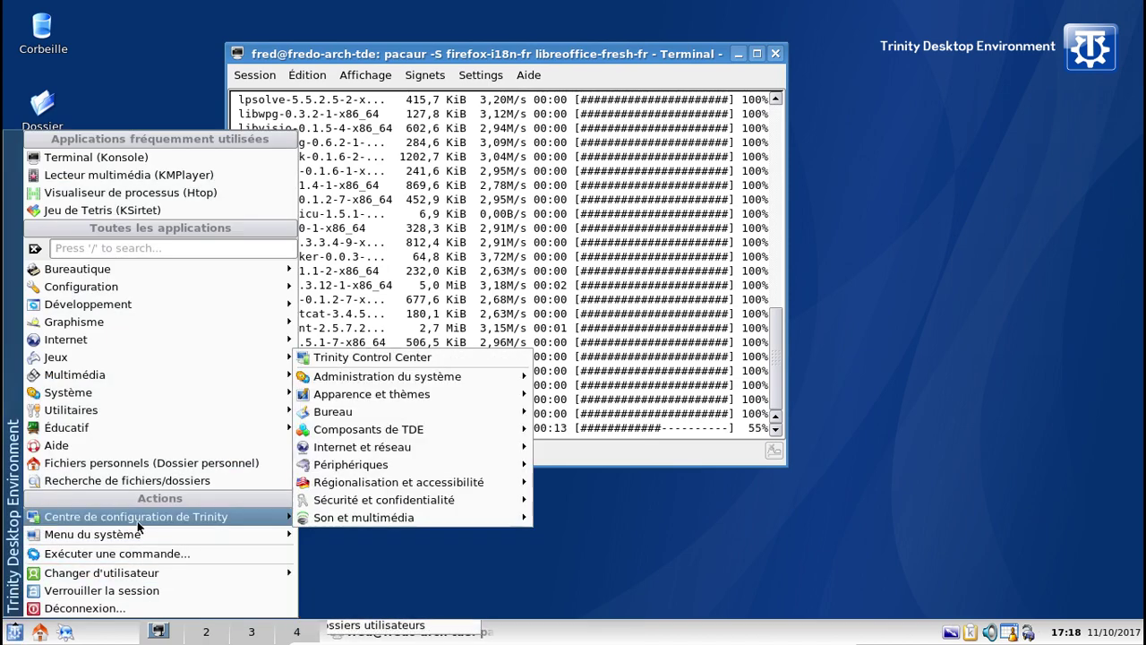
mouse_move(401, 433)
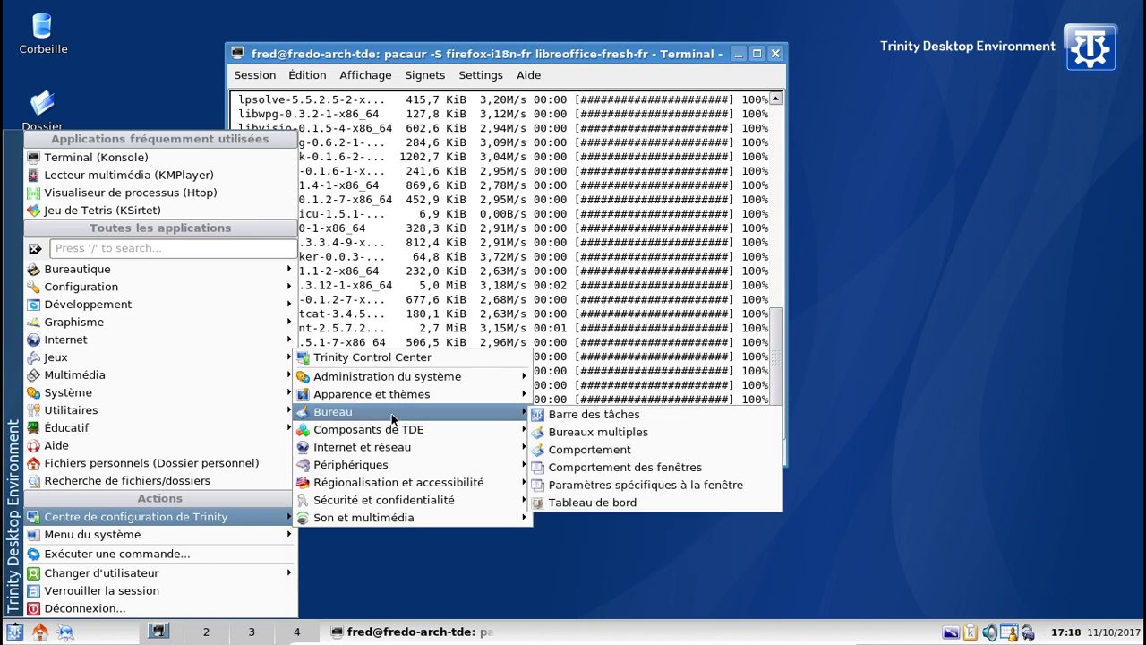
mouse_move(161, 375)
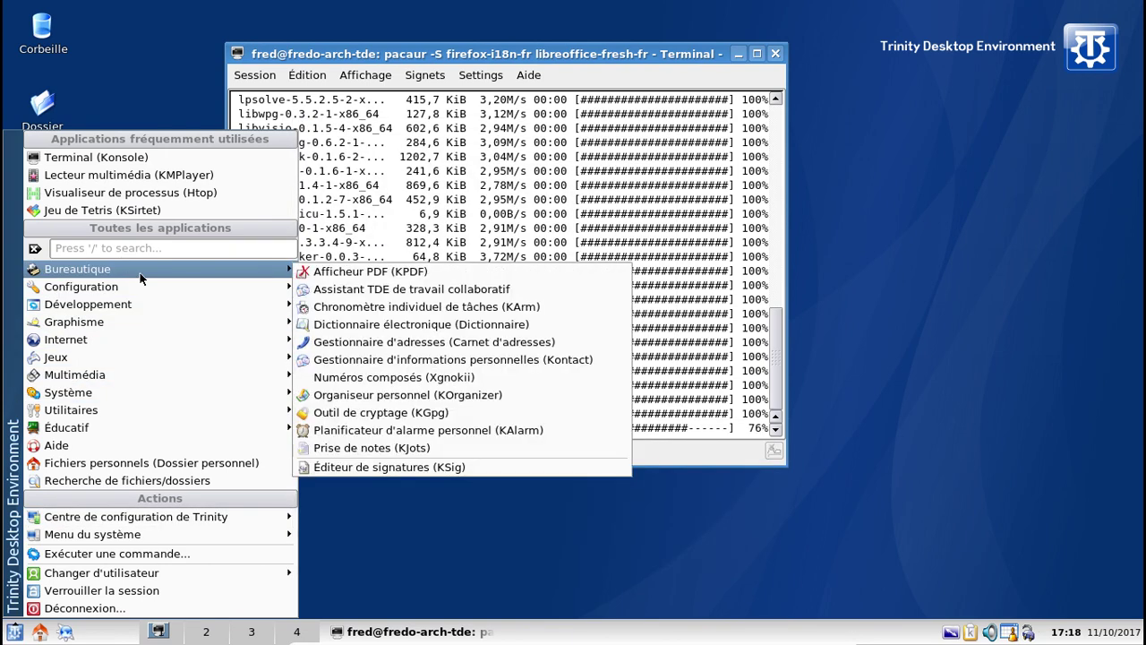
mouse_move(148, 287)
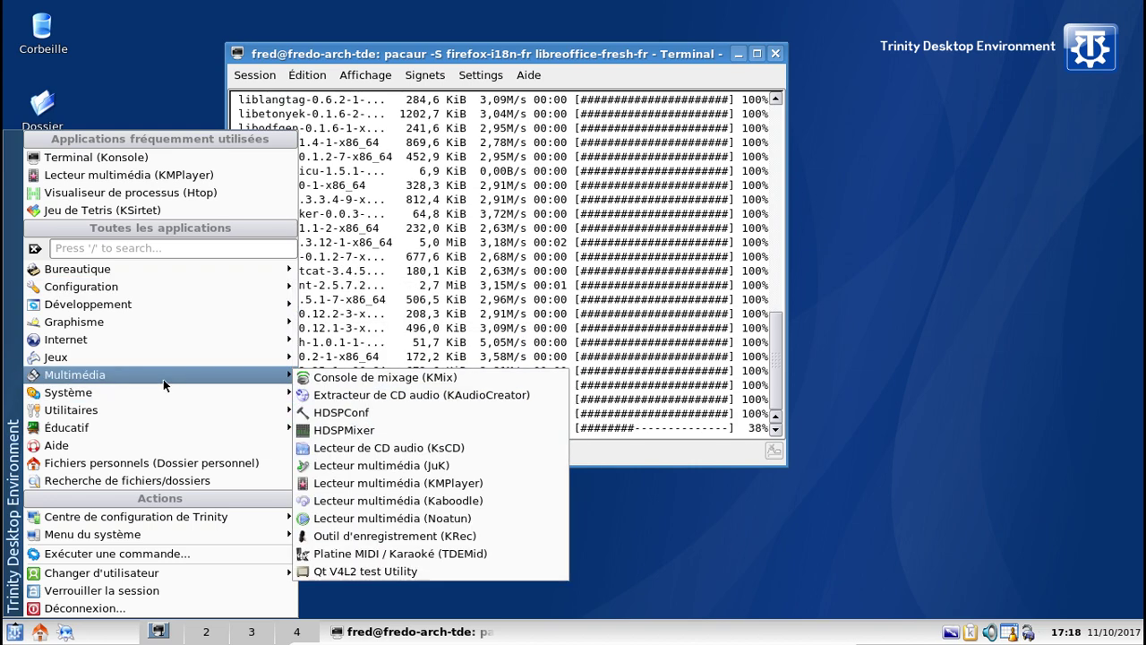
mouse_move(147, 356)
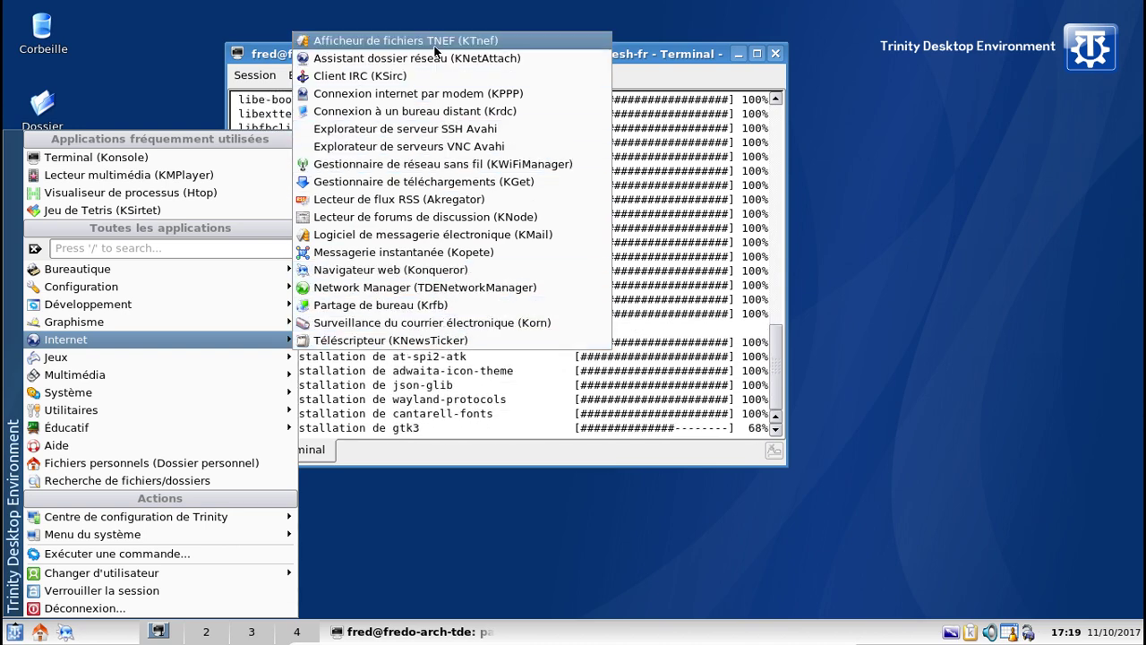
mouse_move(153, 323)
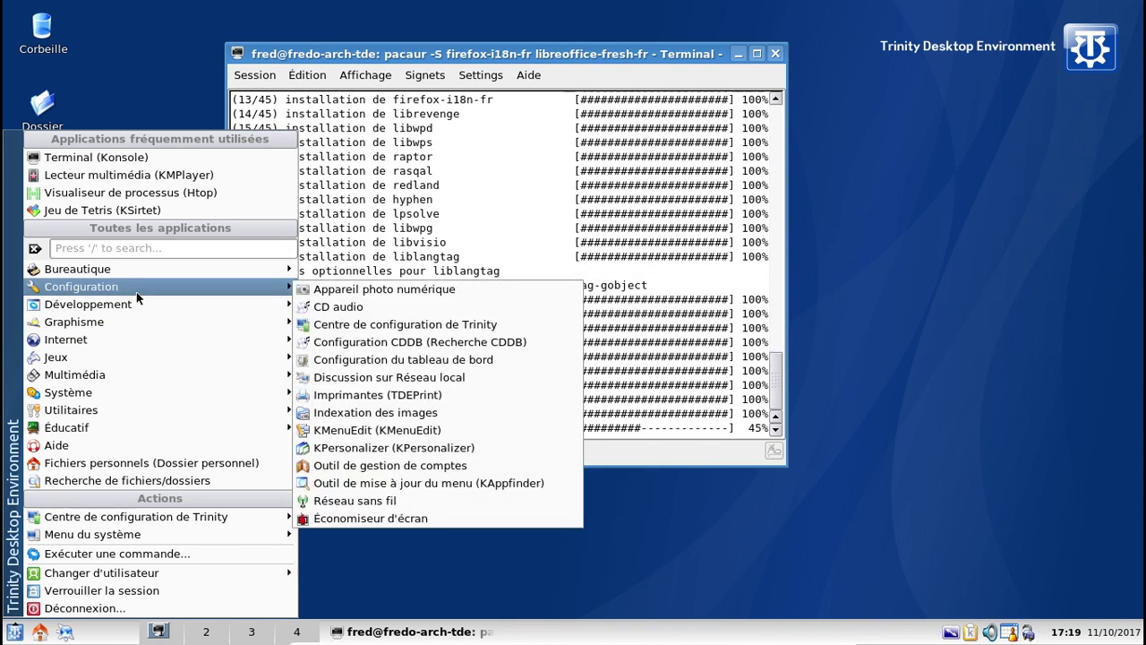
Step: Search the applications for "pack", launch Gestionnaire de paquetages (KPackage) and move its window toward the middle of the desktop
key(slash)
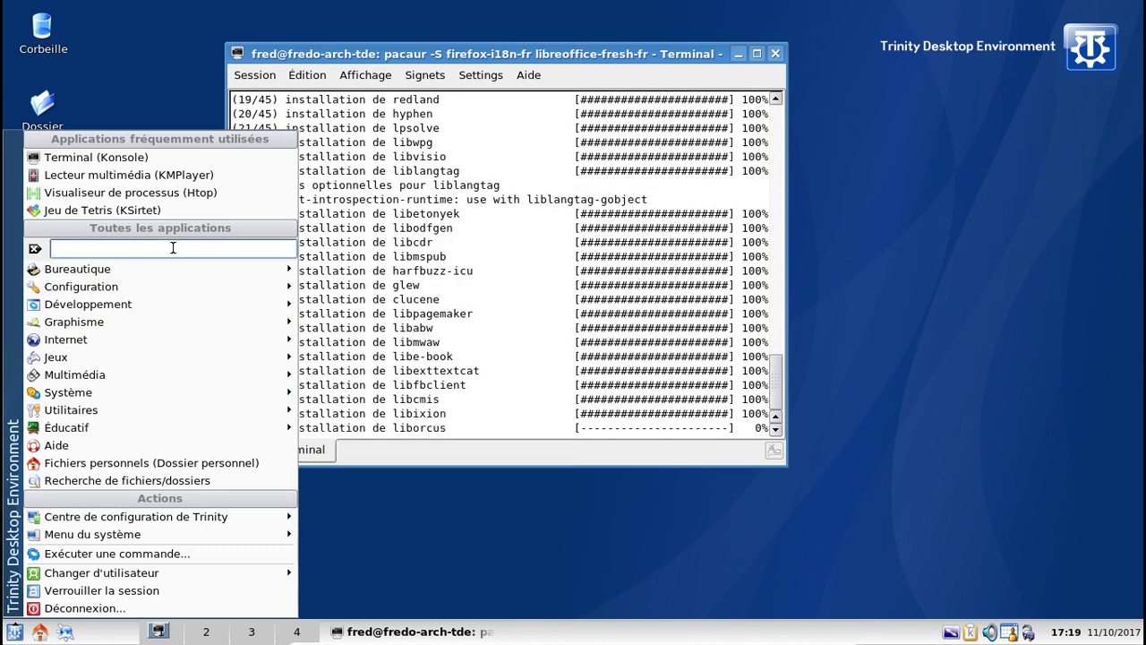
text(pack)
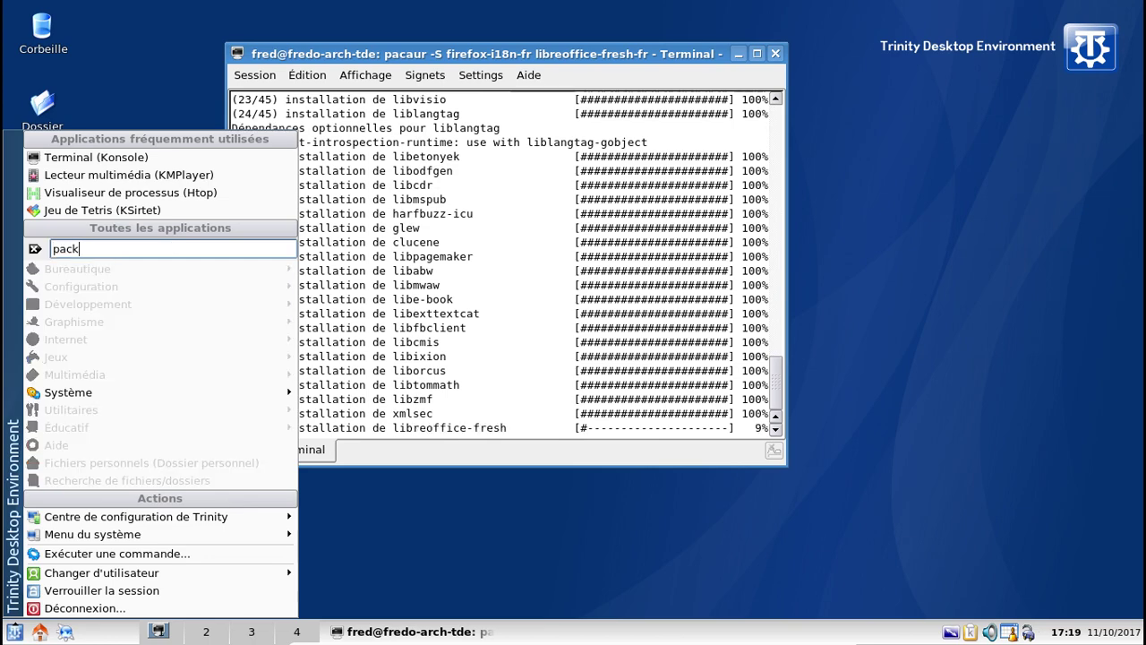
mouse_move(205, 392)
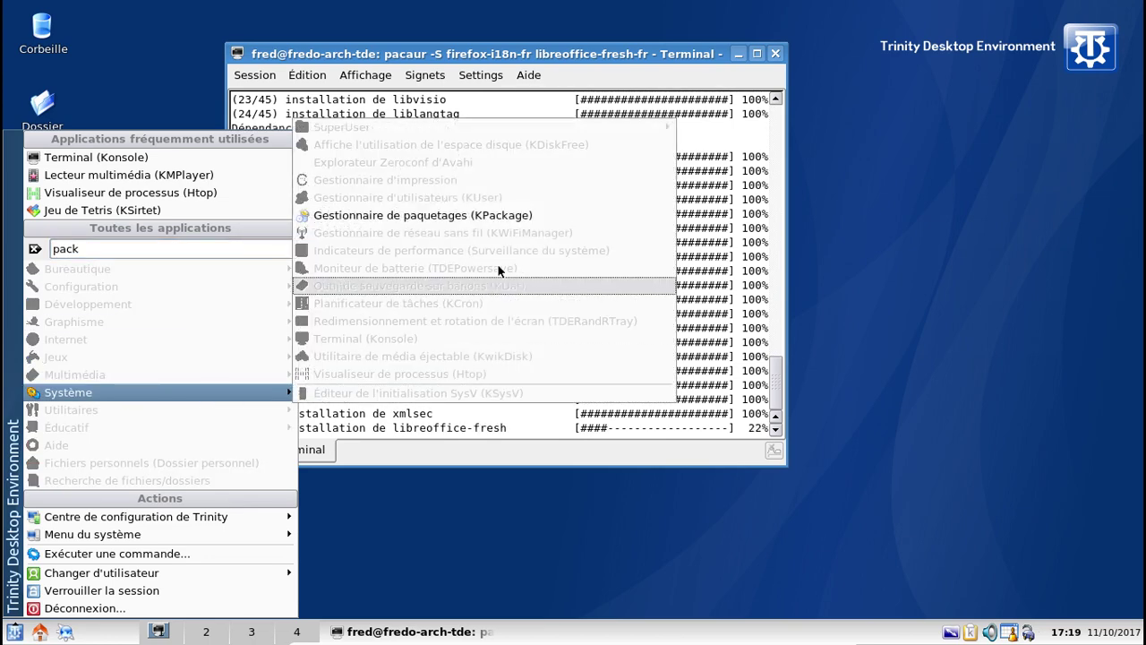
click(486, 215)
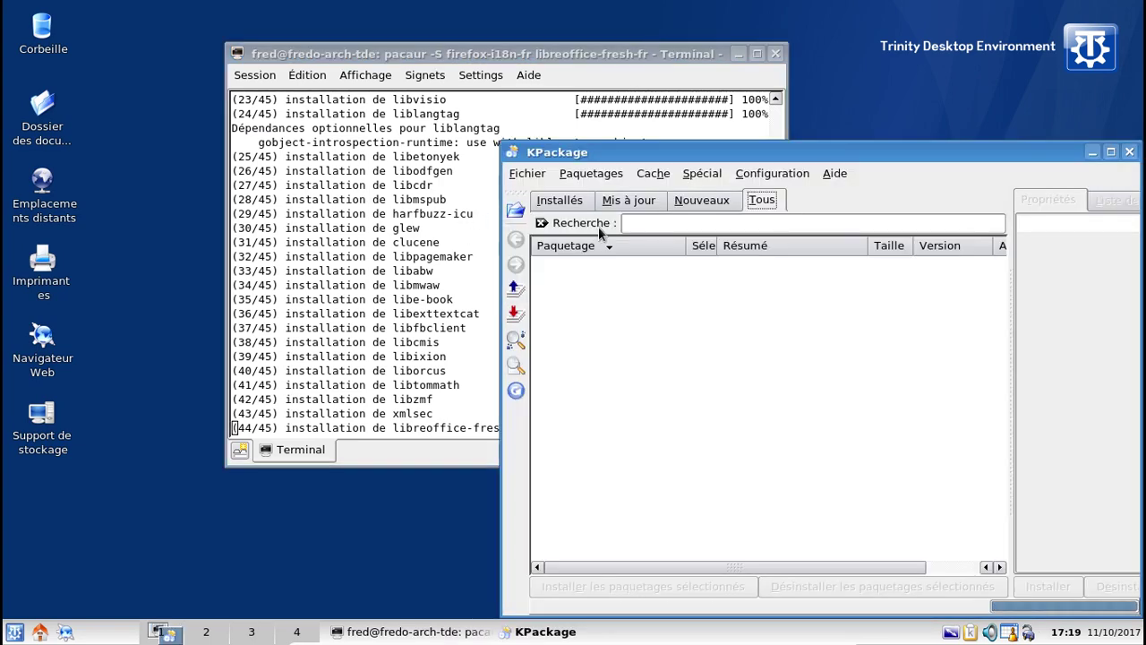
drag(767, 156, 521, 127)
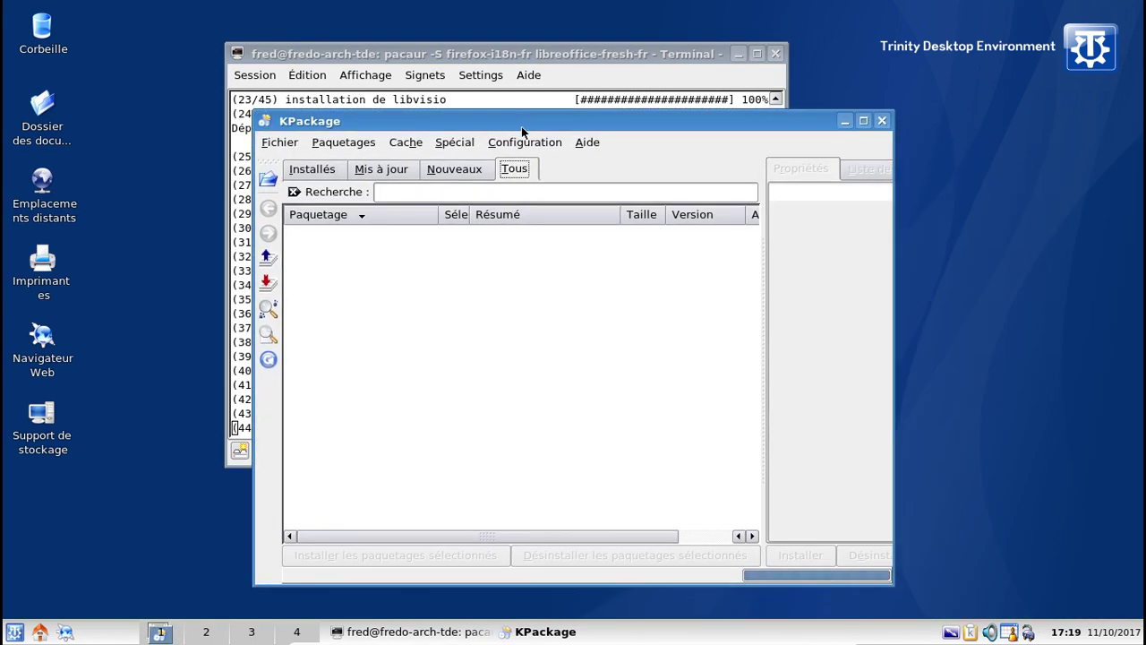
Step: Look through the Nouveaux, Mis à jour and Installés package lists in KPackage and reload the package data
click(437, 171)
click(383, 170)
click(312, 170)
click(279, 146)
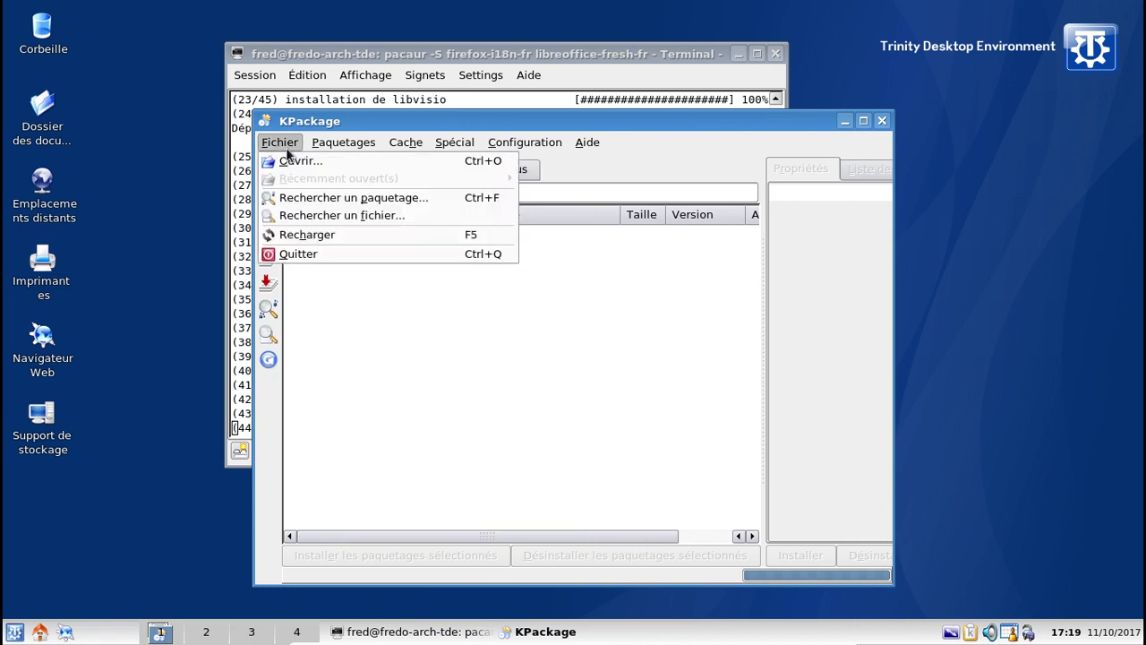
click(298, 238)
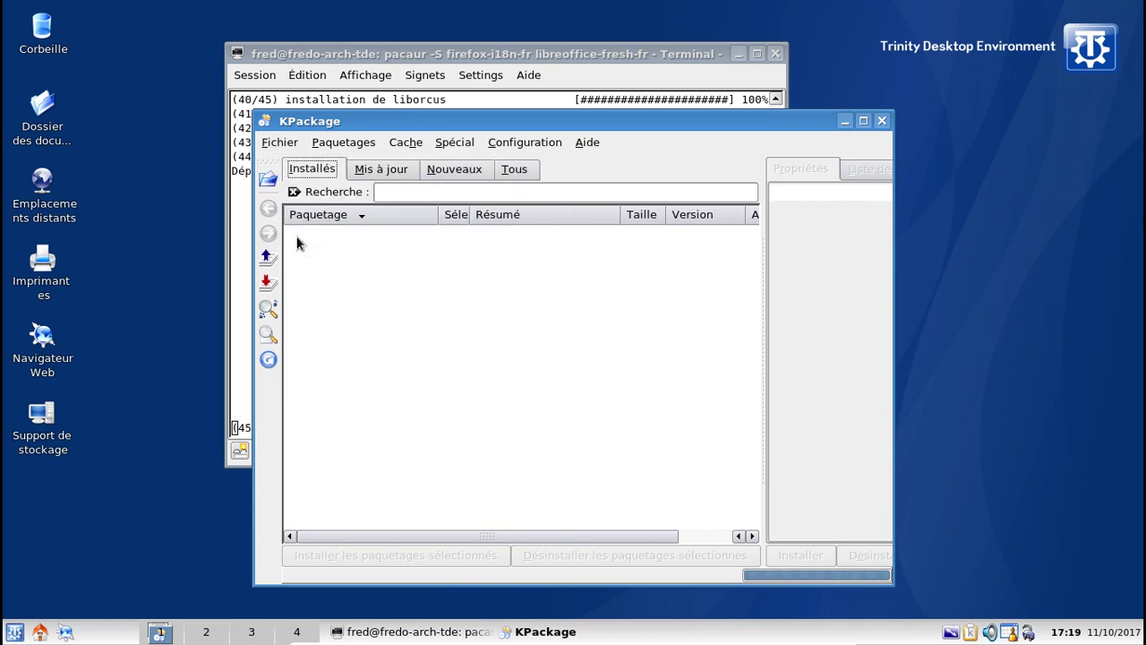
Step: View the KPackage version information, then close KPackage and the terminal
click(582, 144)
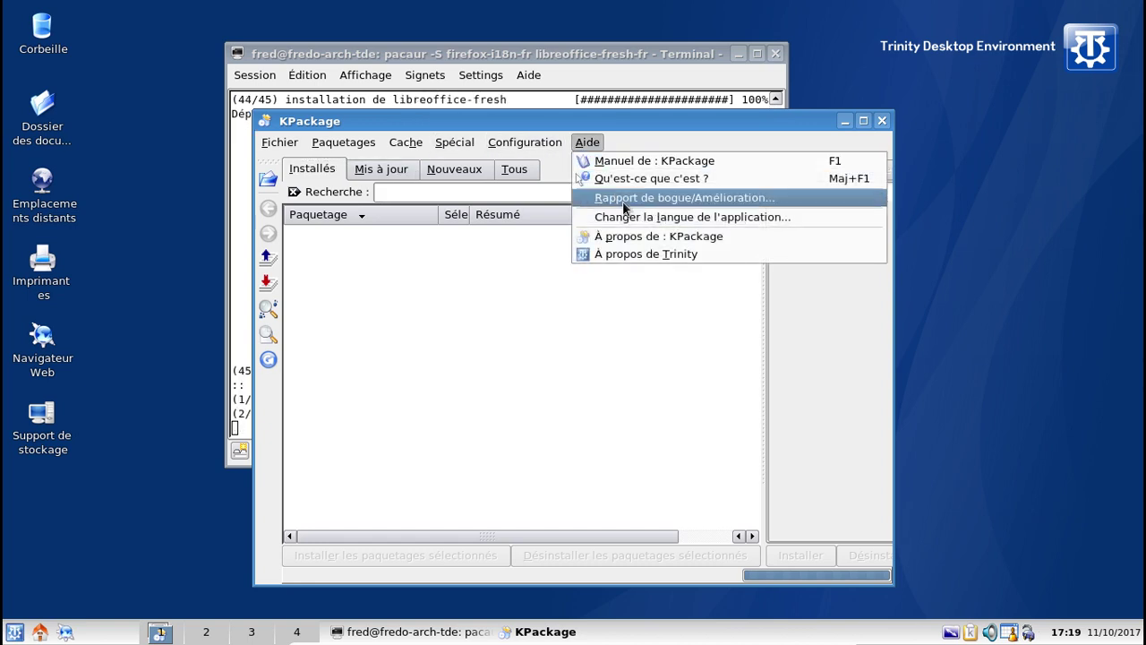
click(638, 237)
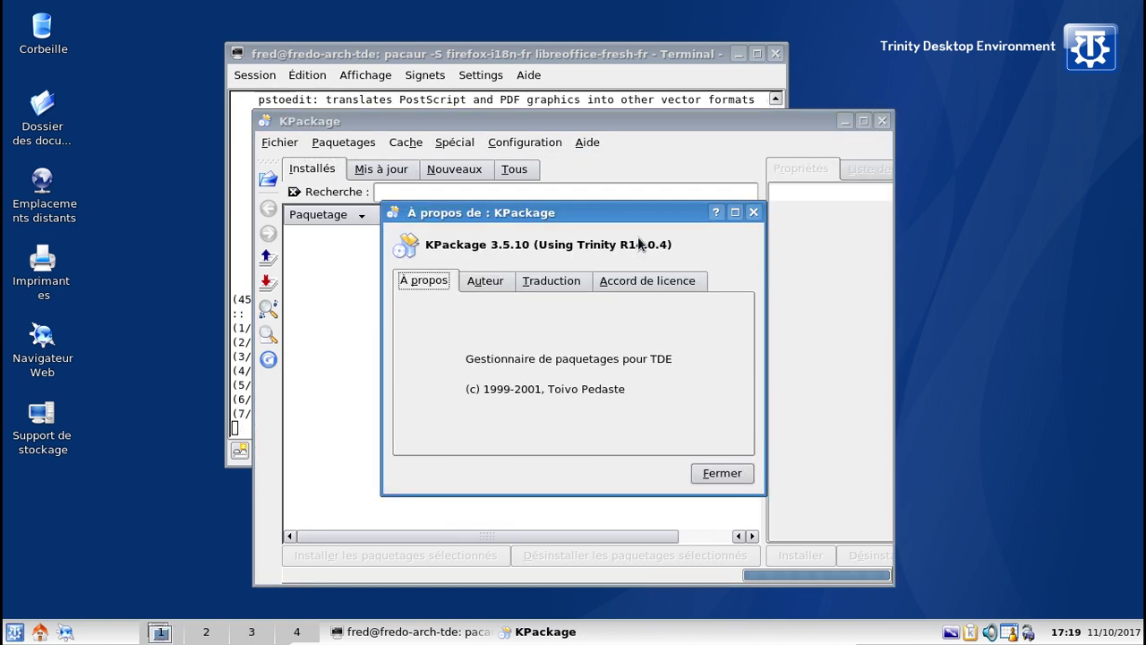
click(719, 473)
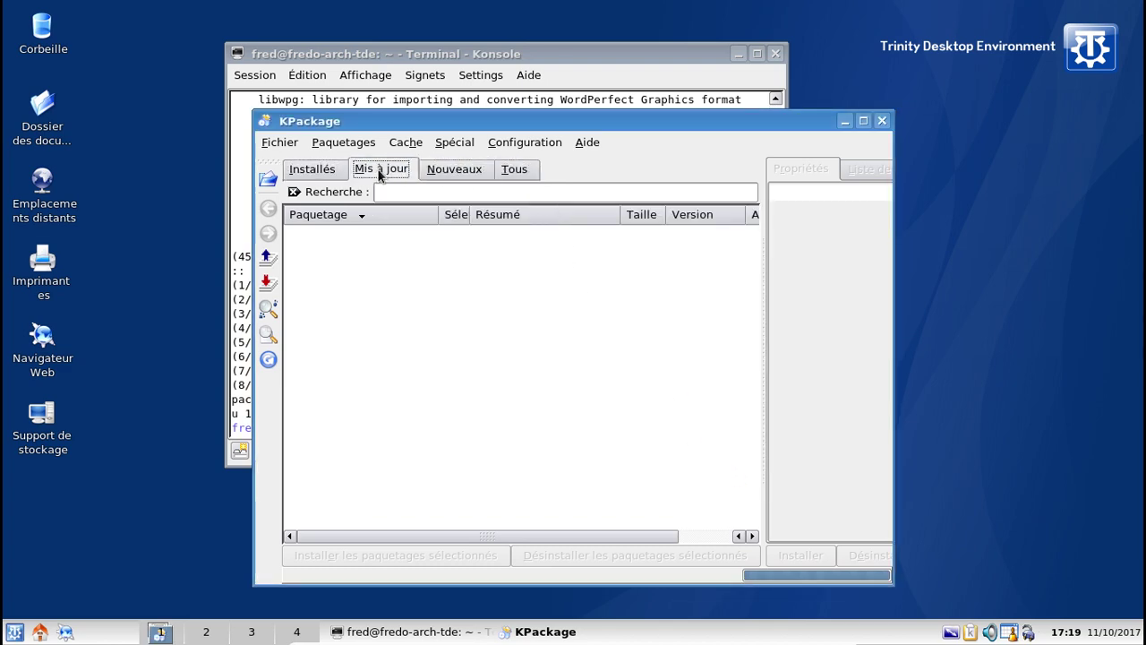
click(880, 120)
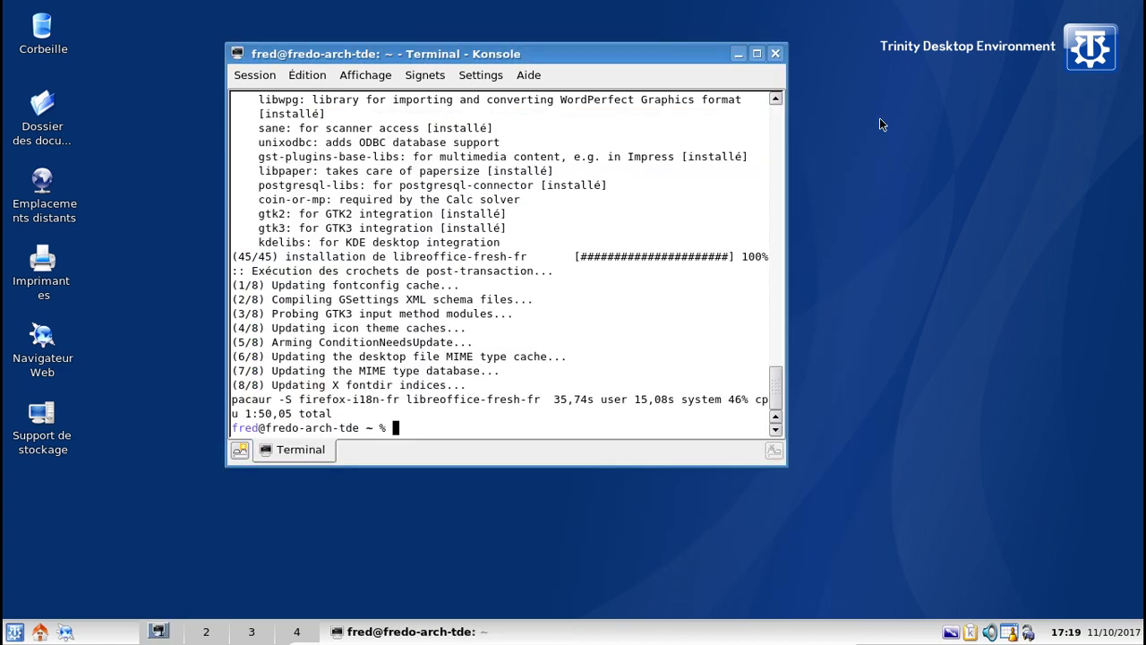
click(776, 54)
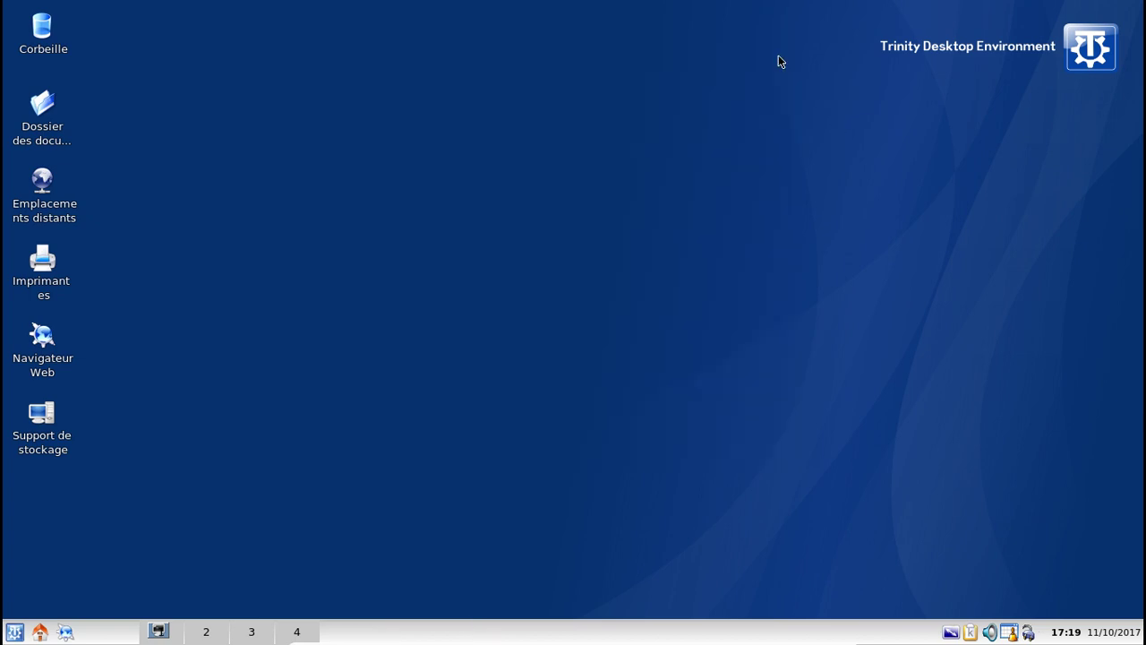
Step: Launch LibreOffice Writer from the Bureautique applications, look at its blank document and close it
click(13, 631)
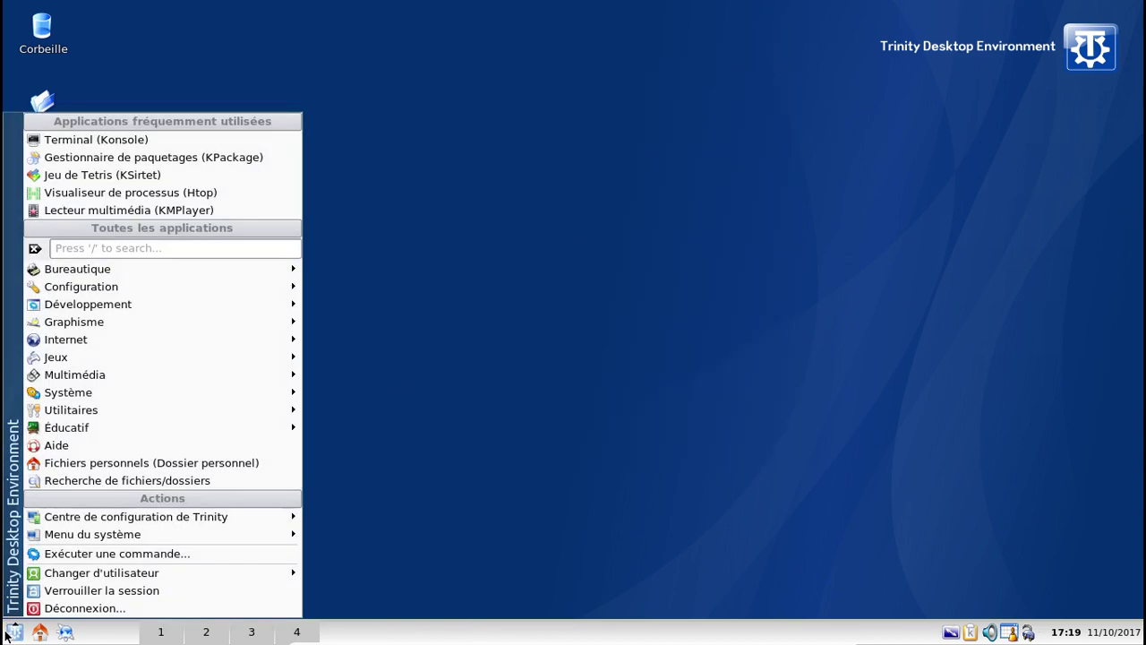
mouse_move(128, 268)
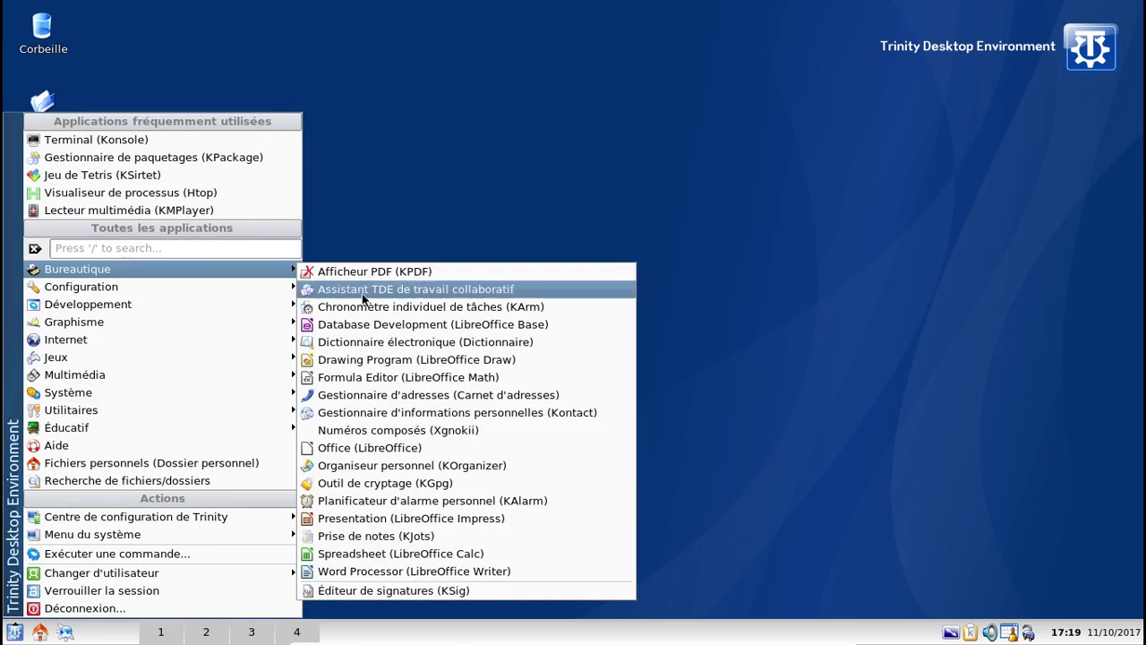
click(439, 570)
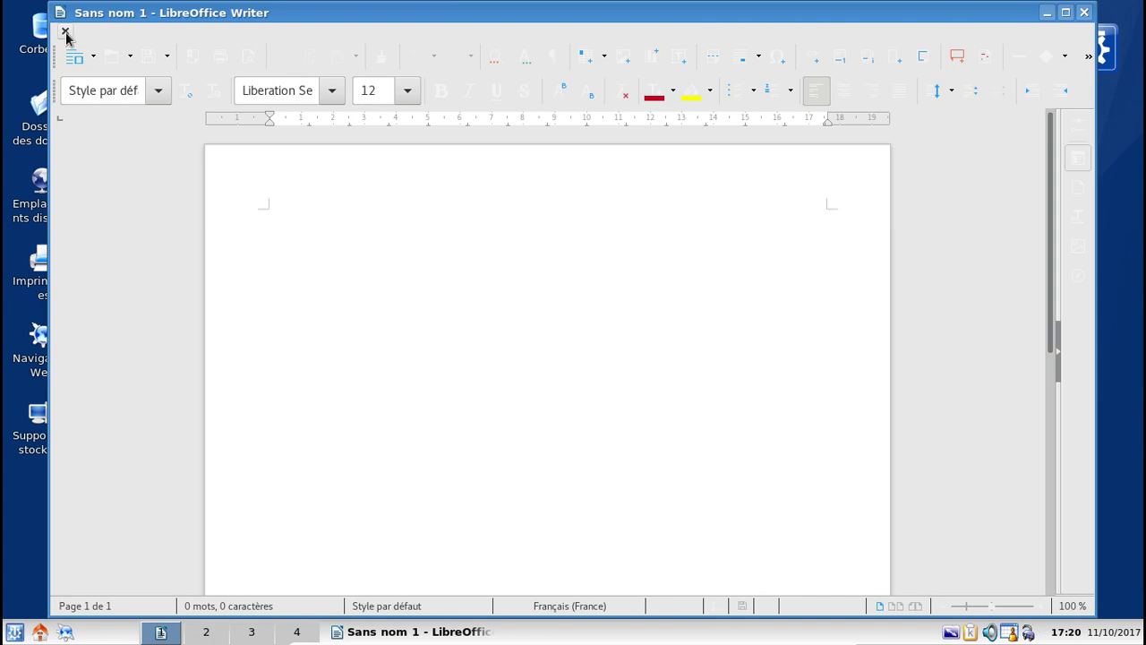
click(1084, 13)
Step: Search the applications for "style" and replace the search with "gtk"
click(14, 632)
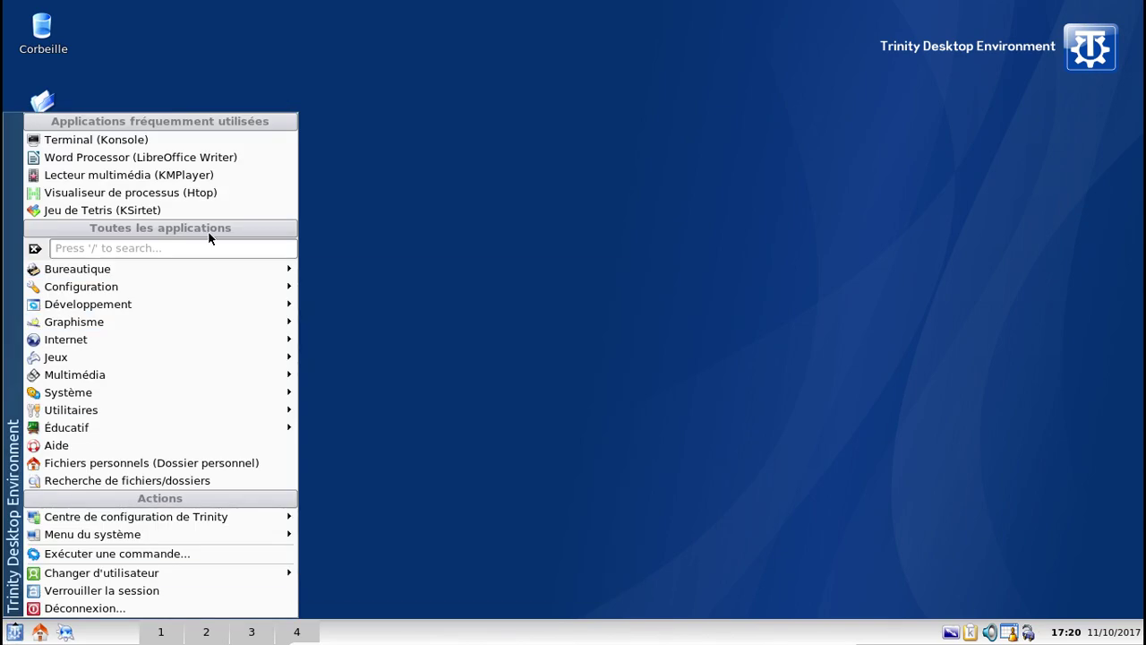
click(208, 246)
text(style)
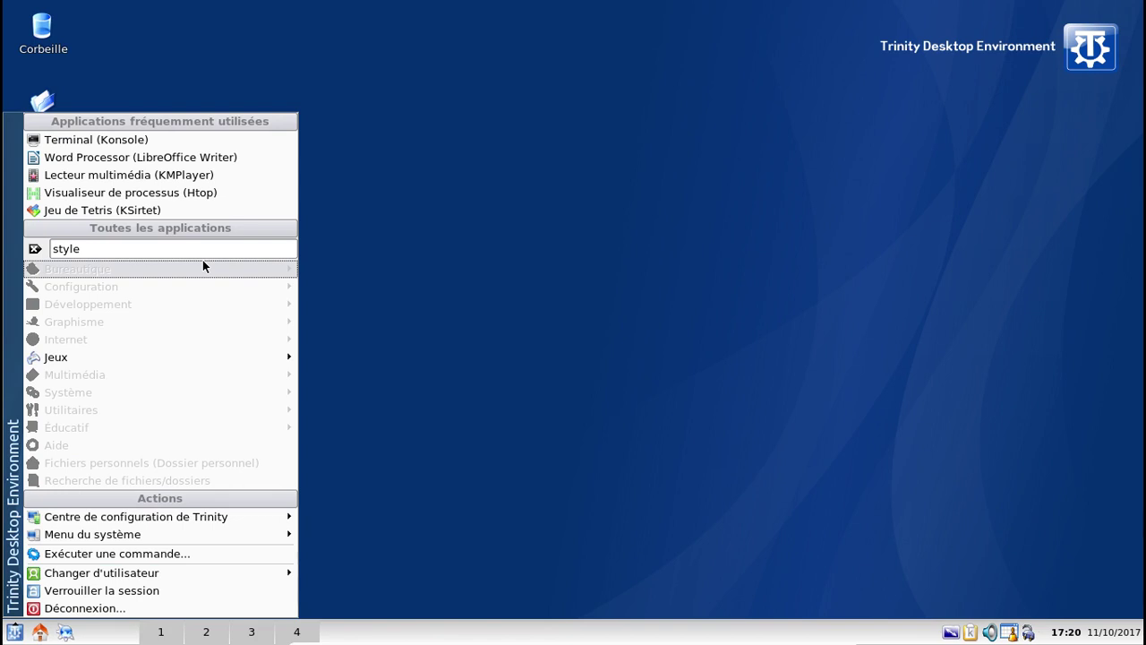
click(179, 248)
key(BackSpace)
key(BackSpace)
key(BackSpace)
key(BackSpace)
text(gtk)
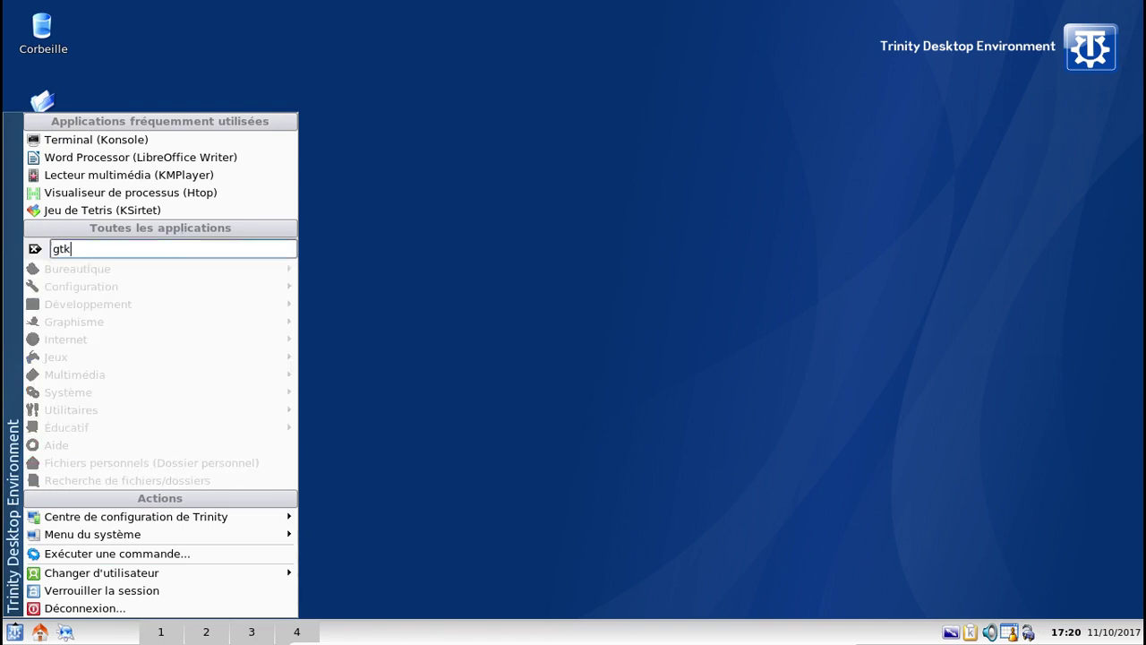
Step: Open the Styles et Polices GTK module from the Apparence et thèmes settings and dismiss it
mouse_move(260, 517)
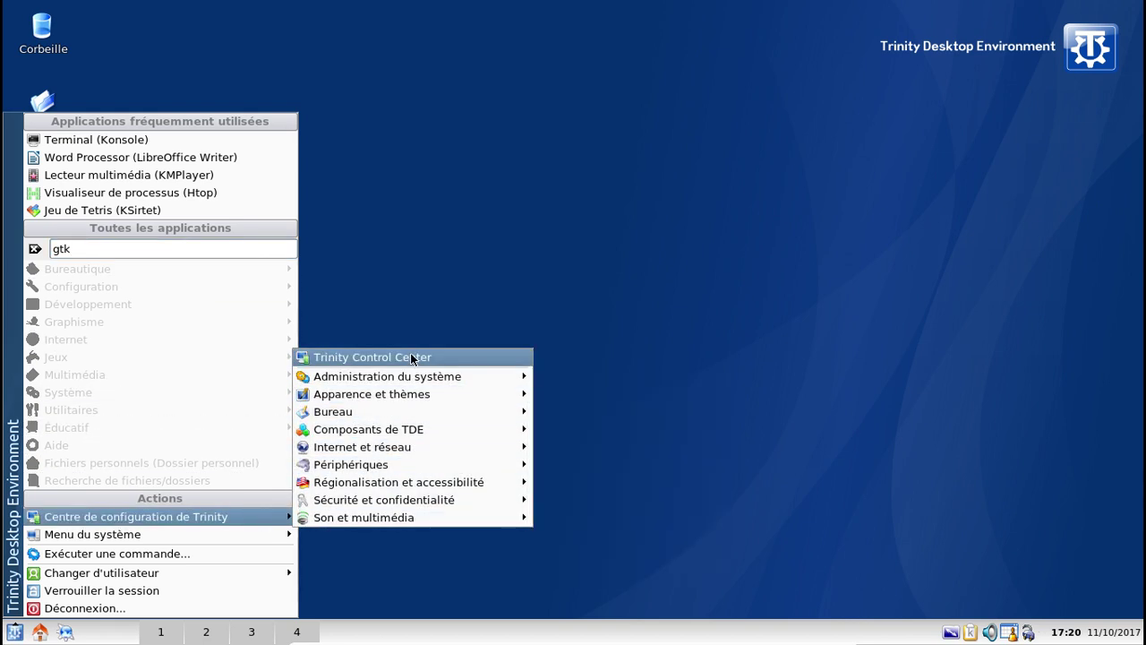
mouse_move(443, 396)
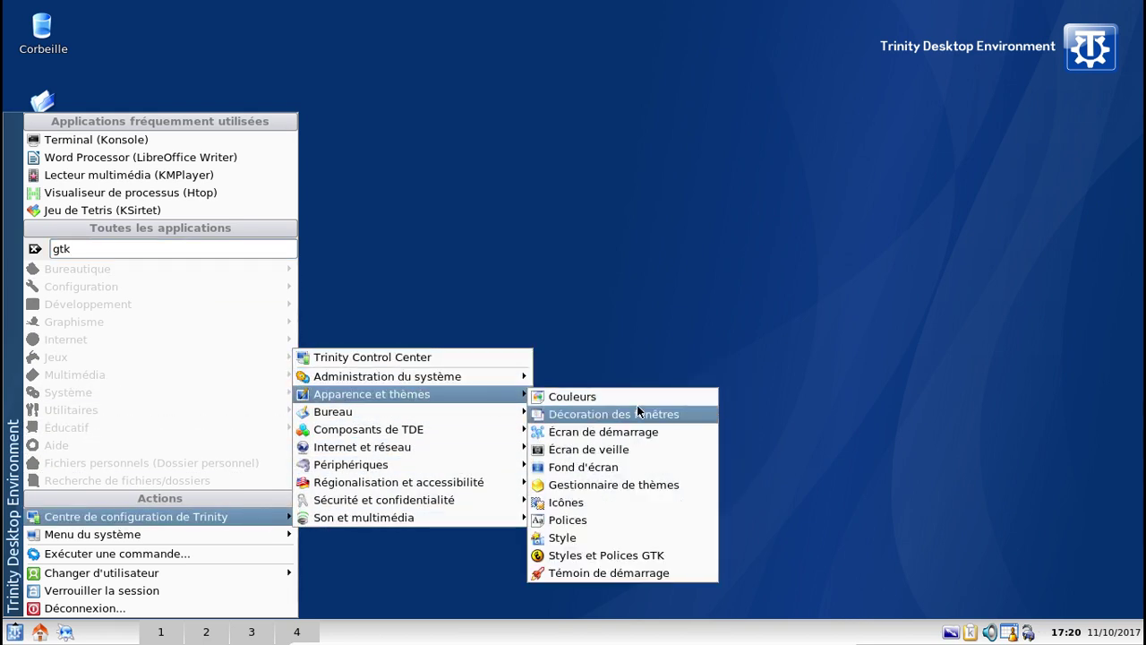
click(611, 555)
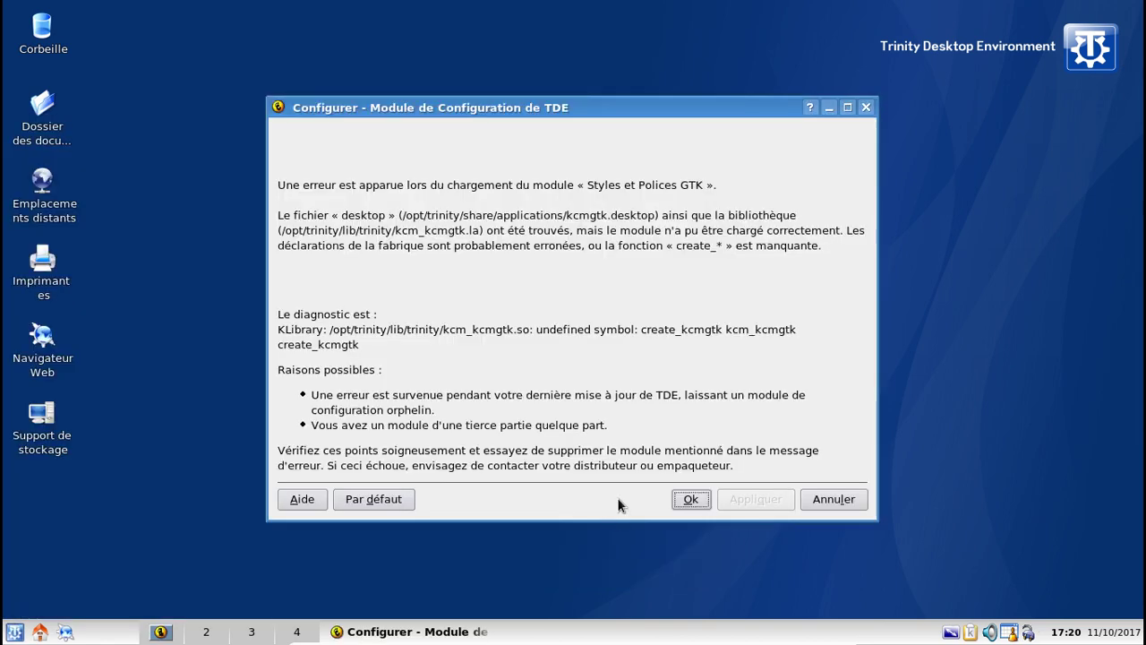
click(696, 500)
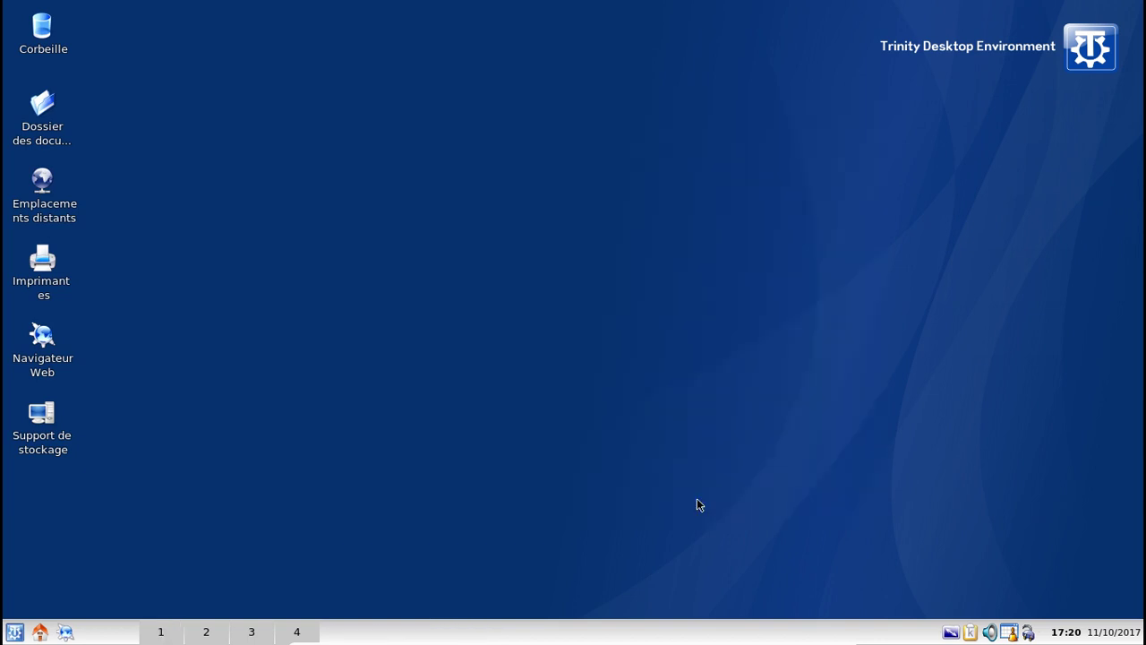
Step: Launch LibreOffice Calc from the Bureautique applications, then close the blank spreadsheet and the LibreOffice start window
click(15, 631)
mouse_move(134, 268)
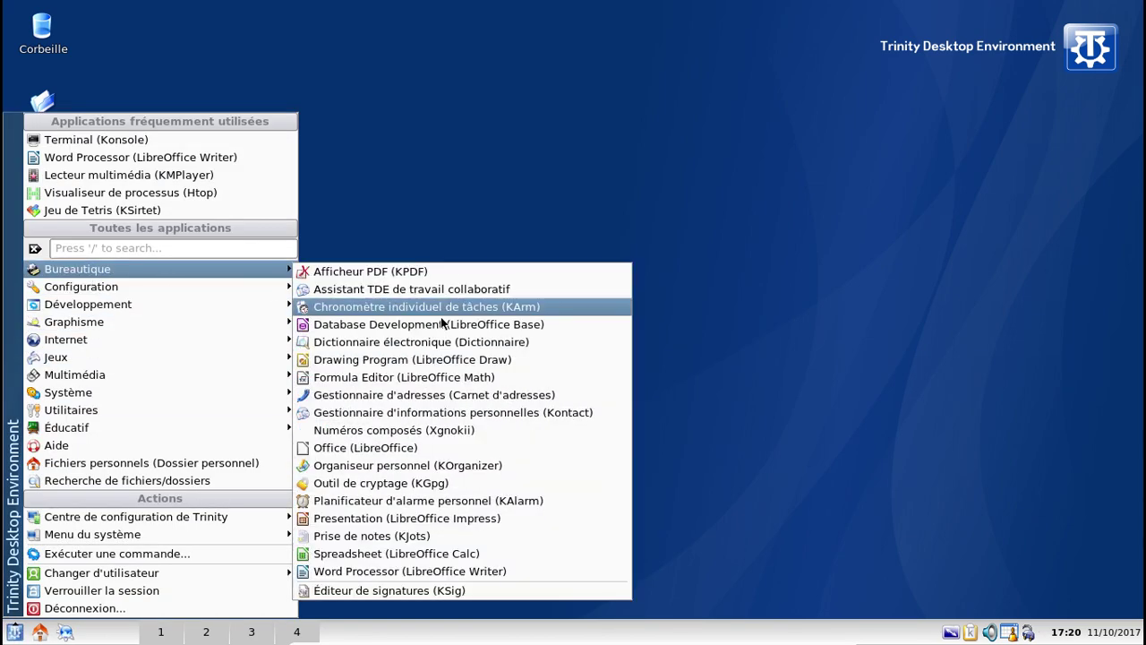
click(431, 574)
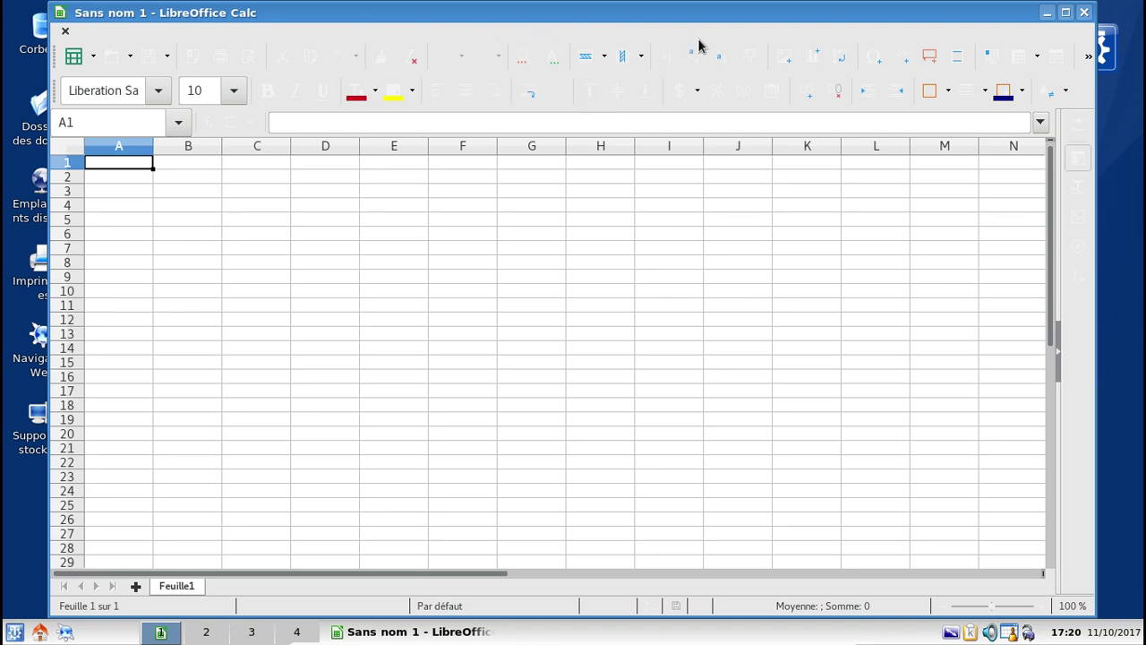
click(65, 31)
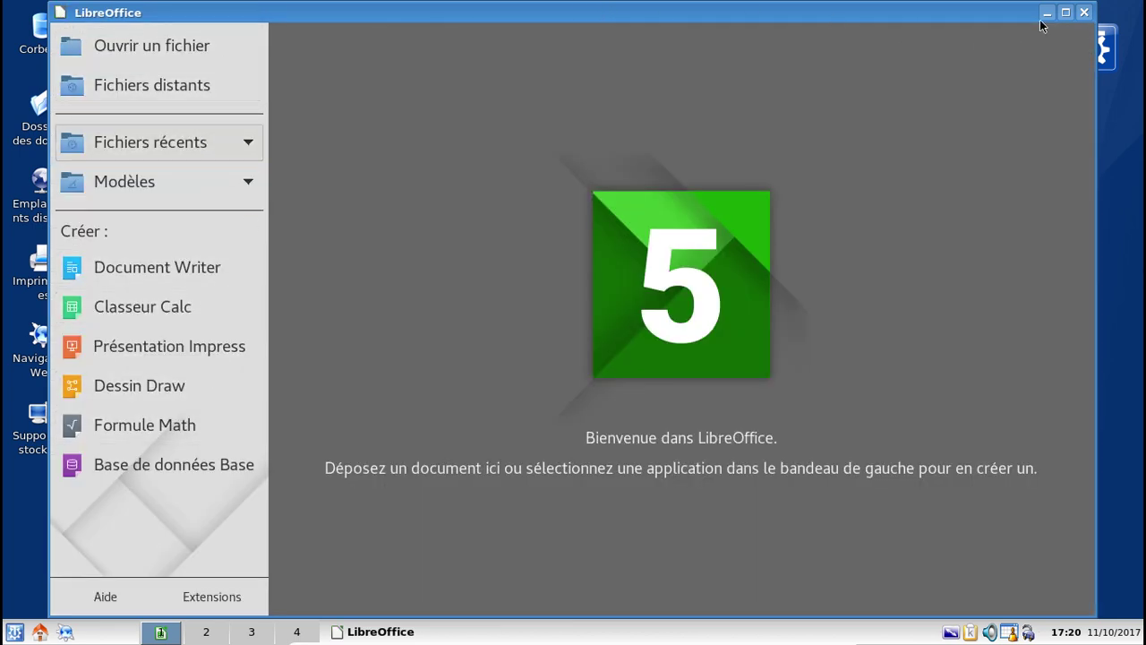
click(1083, 14)
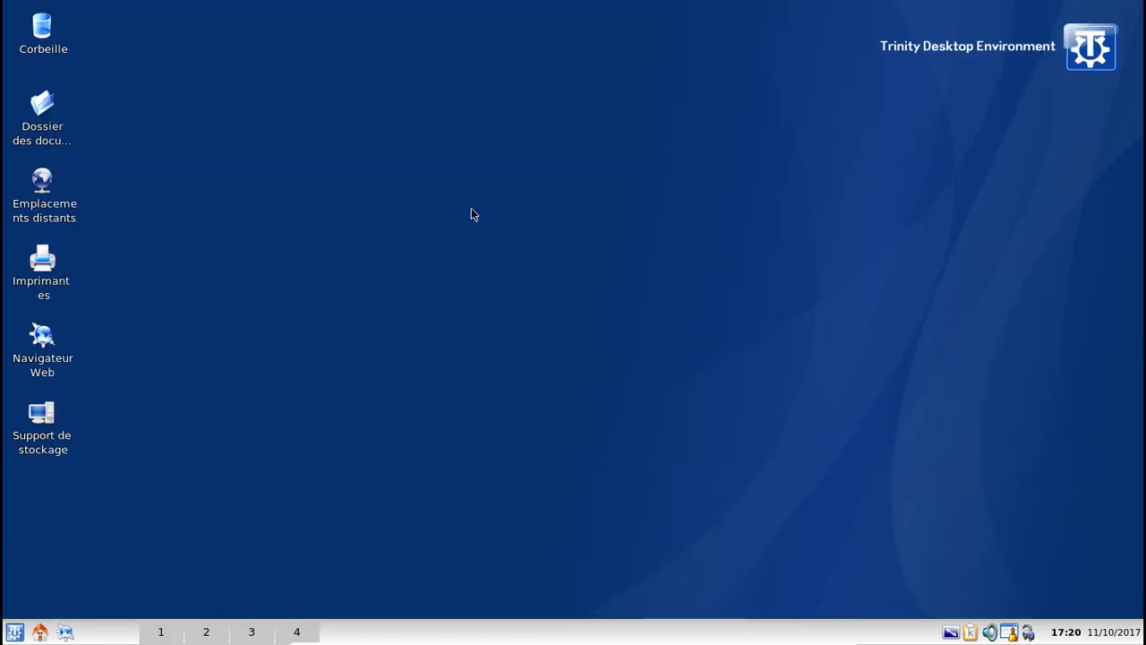
Step: Search the applications for "gtk" again, examine the Styles et Polices GTK module under Apparence et thèmes and cancel it
click(14, 631)
click(127, 256)
text(gtk)
mouse_move(197, 517)
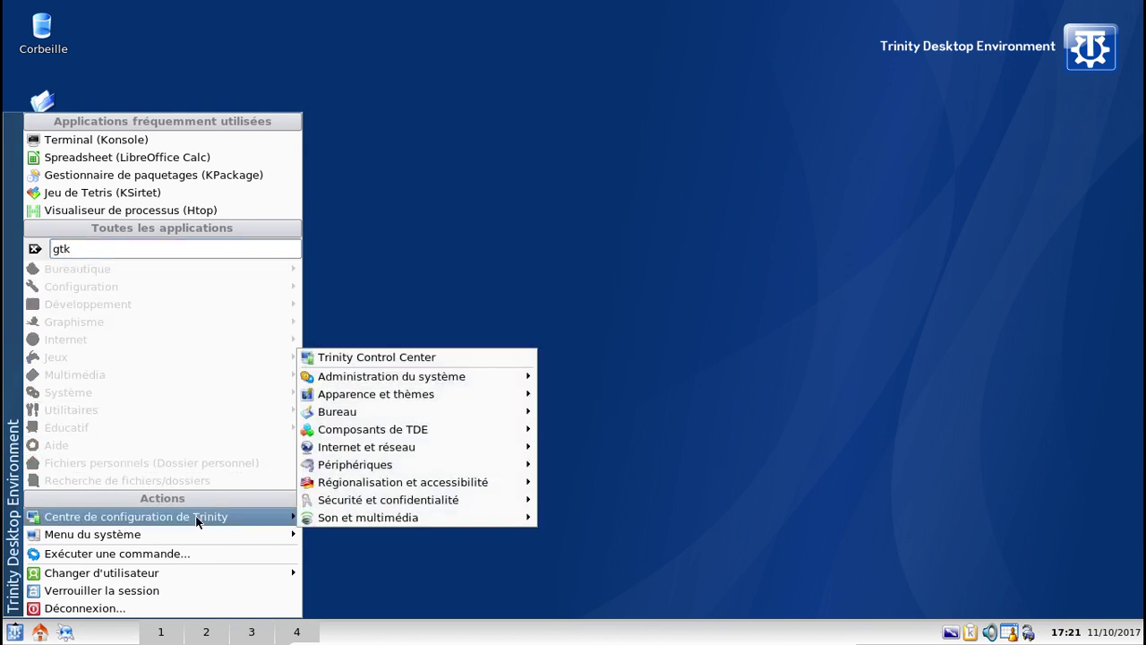
mouse_move(438, 401)
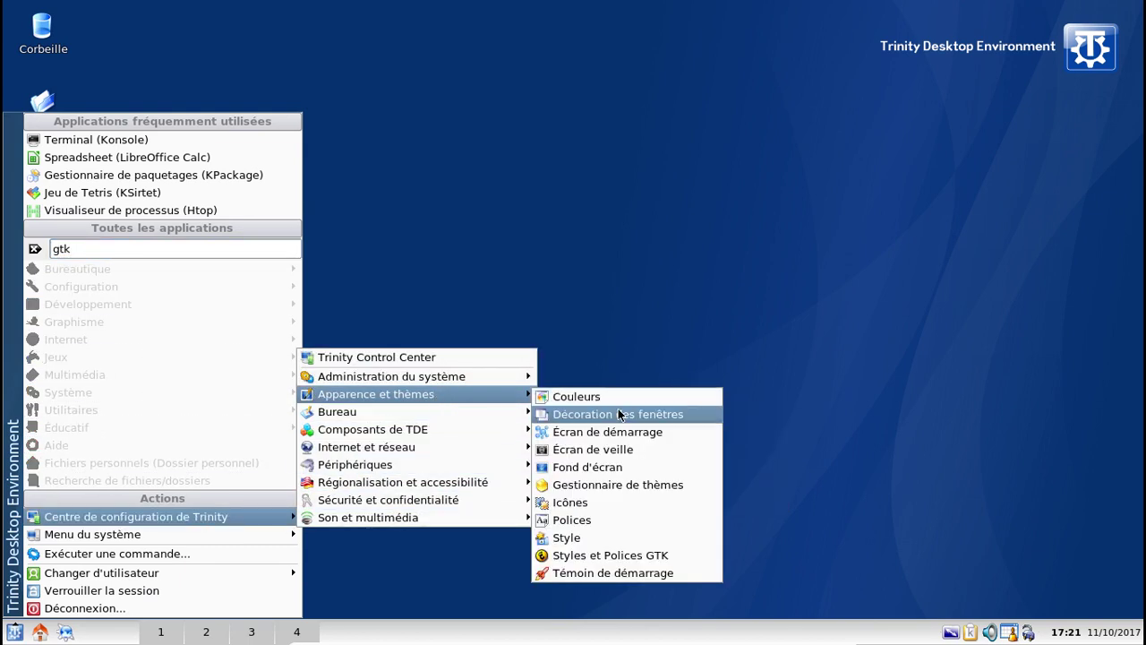
click(627, 555)
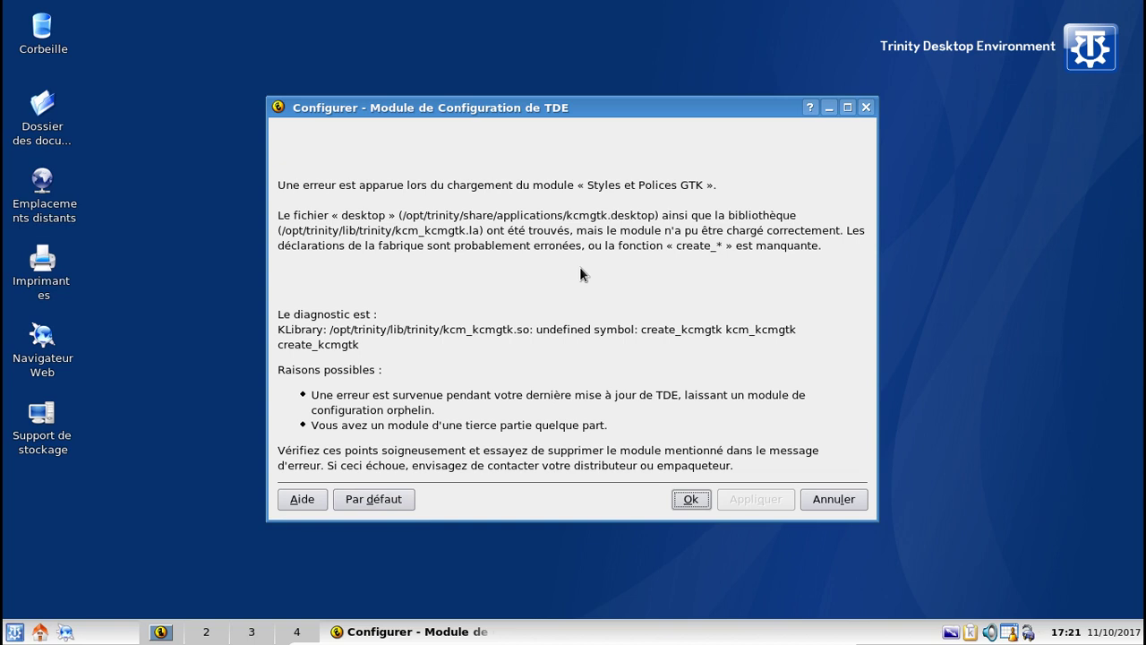
click(834, 499)
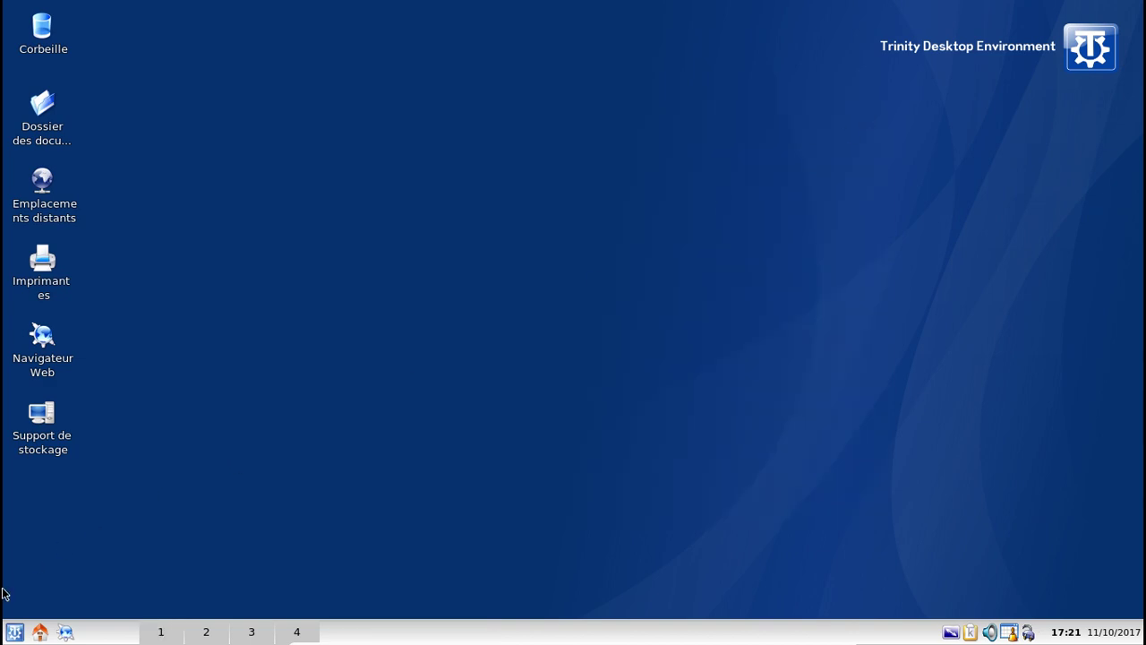
Step: Search the applications for "firef" and launch Firefox from the Internet category
click(12, 631)
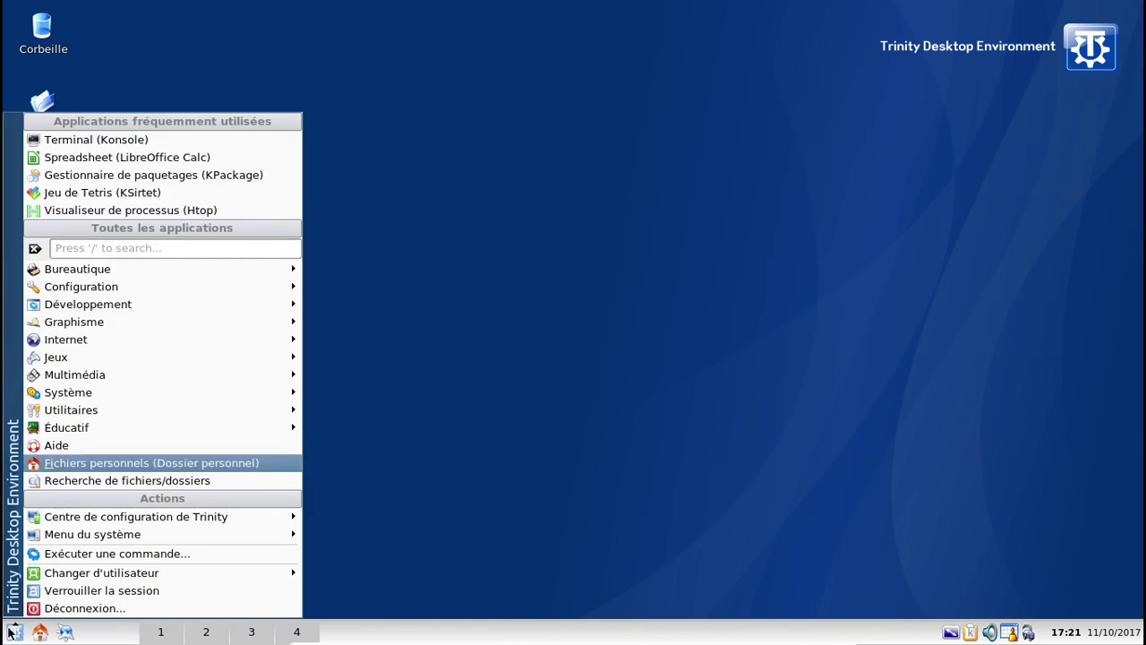
click(84, 249)
text(firef)
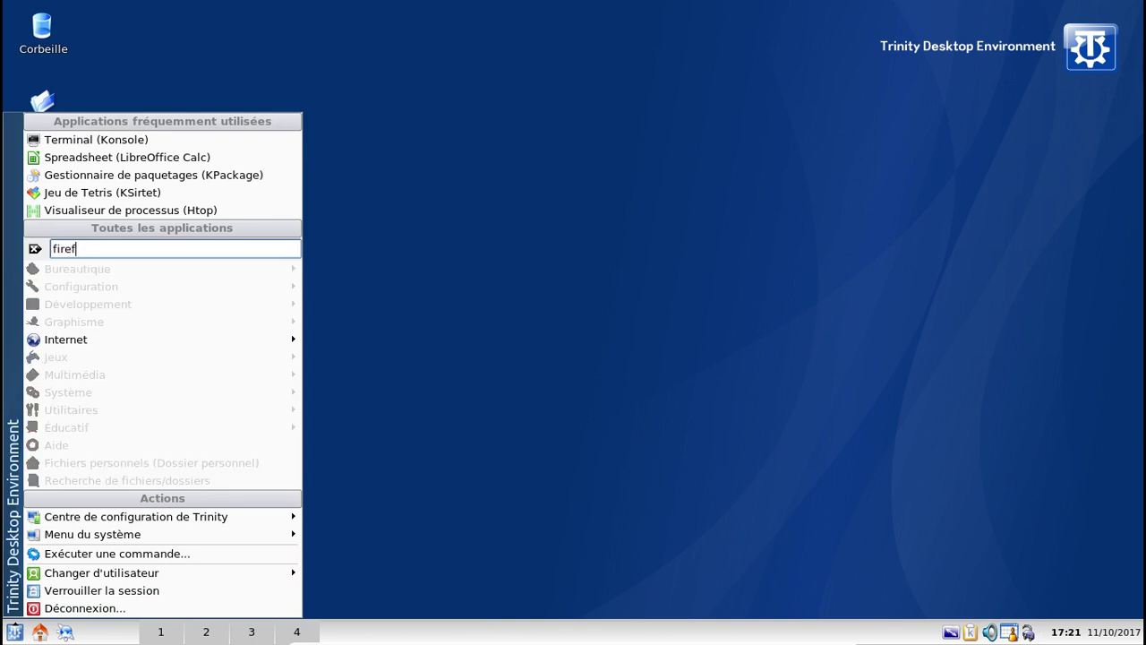
mouse_move(105, 337)
click(407, 251)
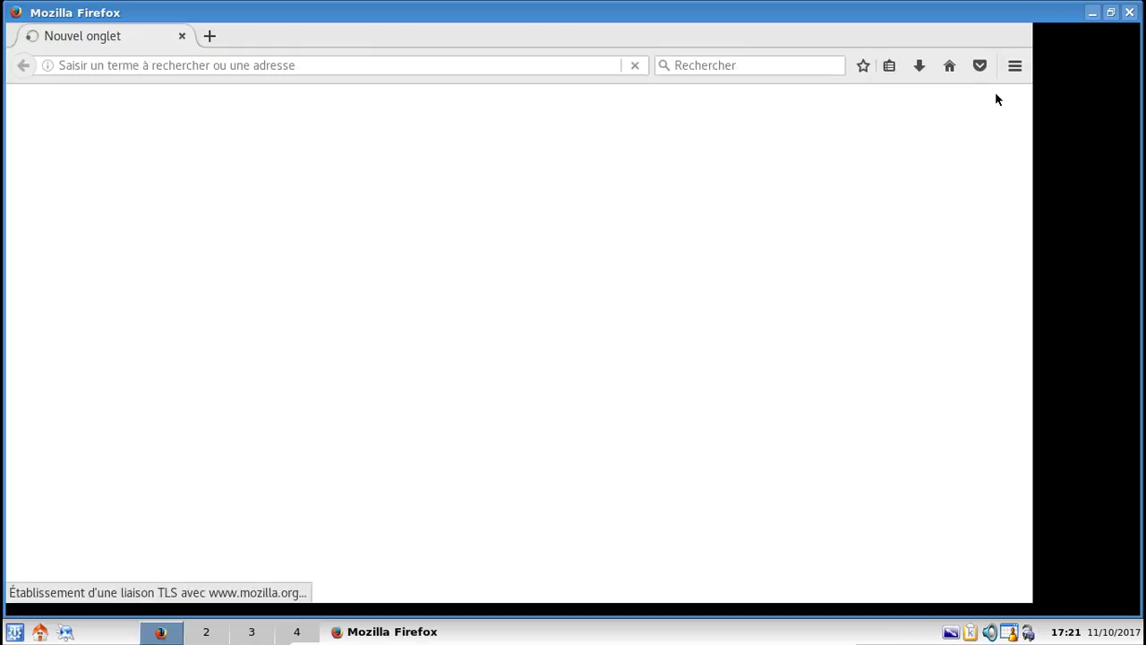
Step: Check the Firefox version in its À propos window, and close the welcome tab and the browser
click(1111, 14)
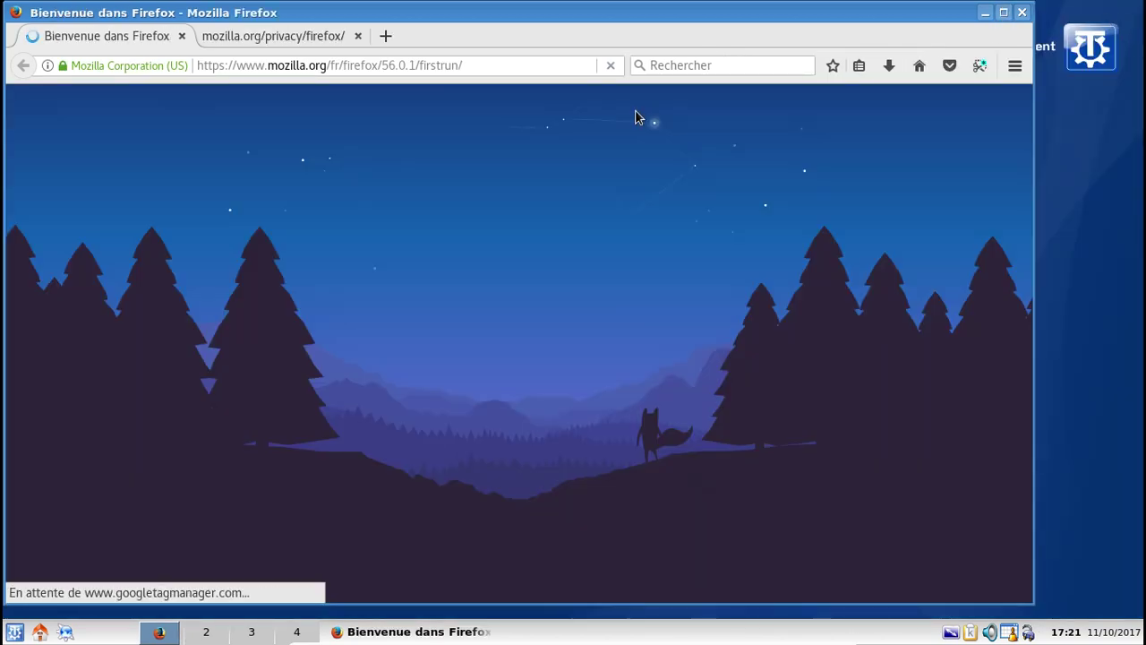
click(1014, 67)
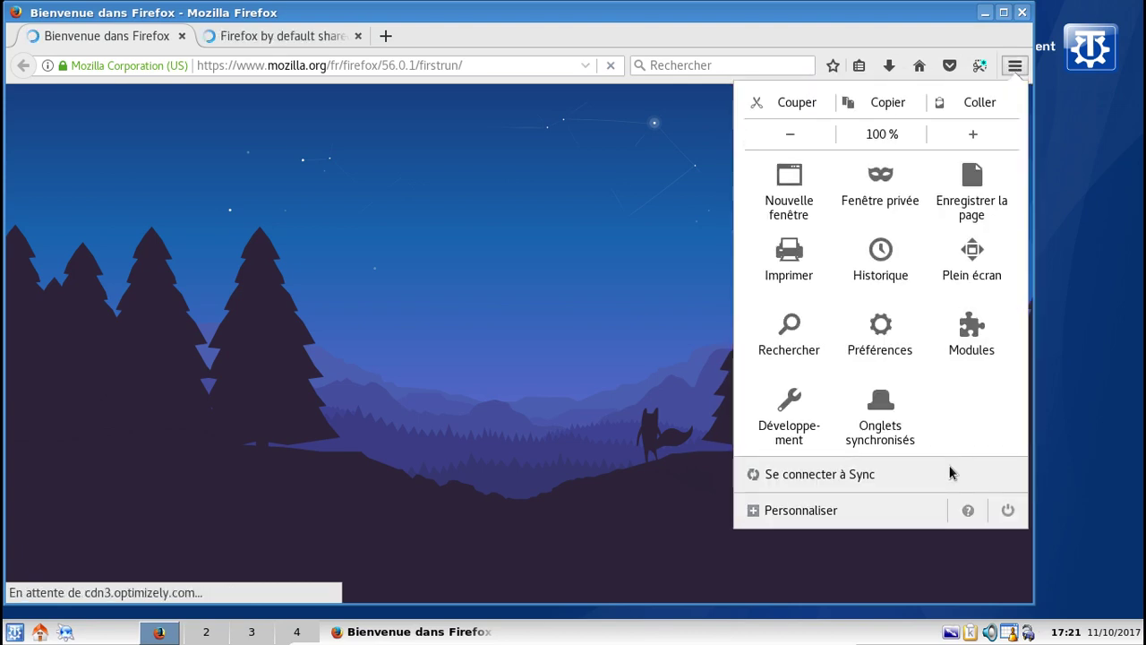
click(968, 510)
click(917, 319)
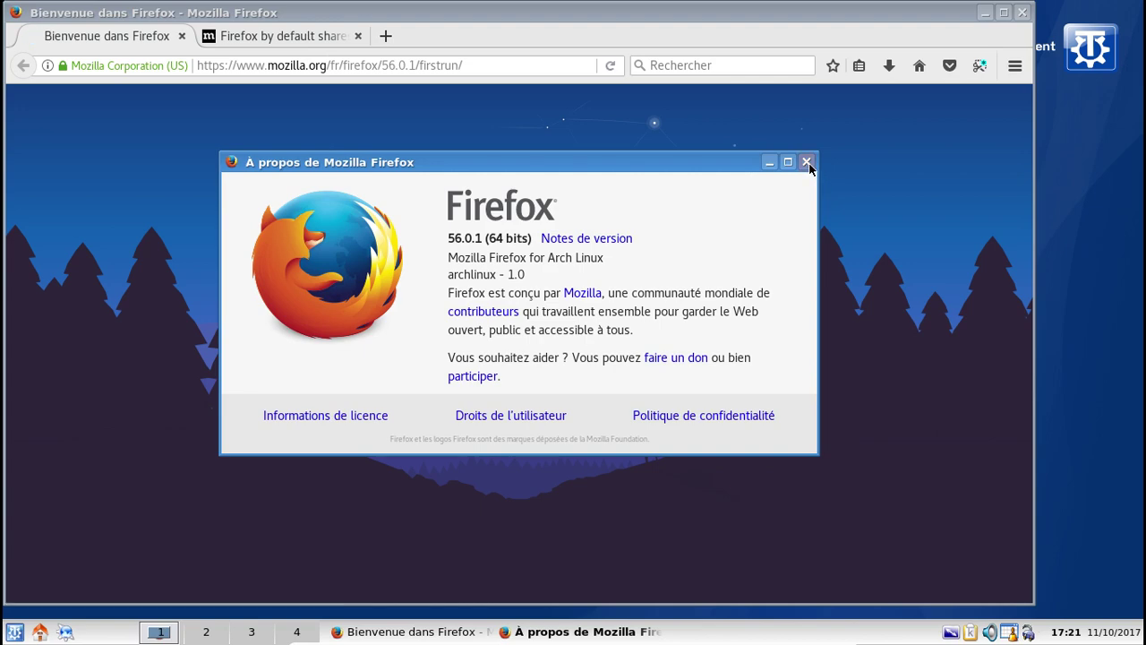
click(806, 162)
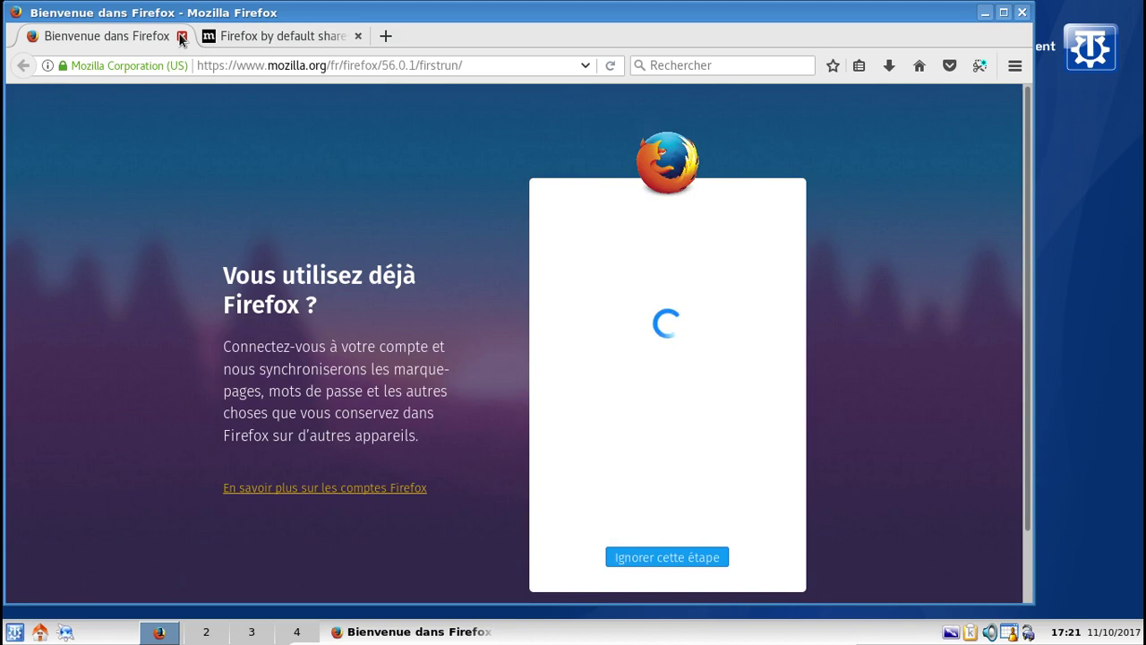
click(181, 36)
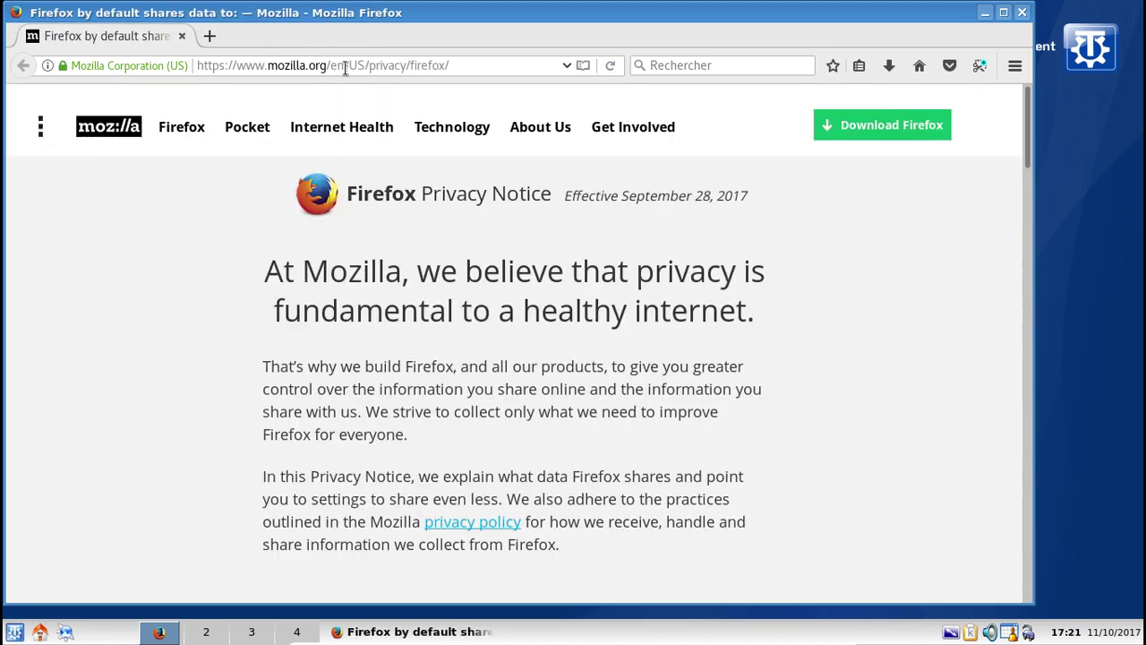
click(1023, 12)
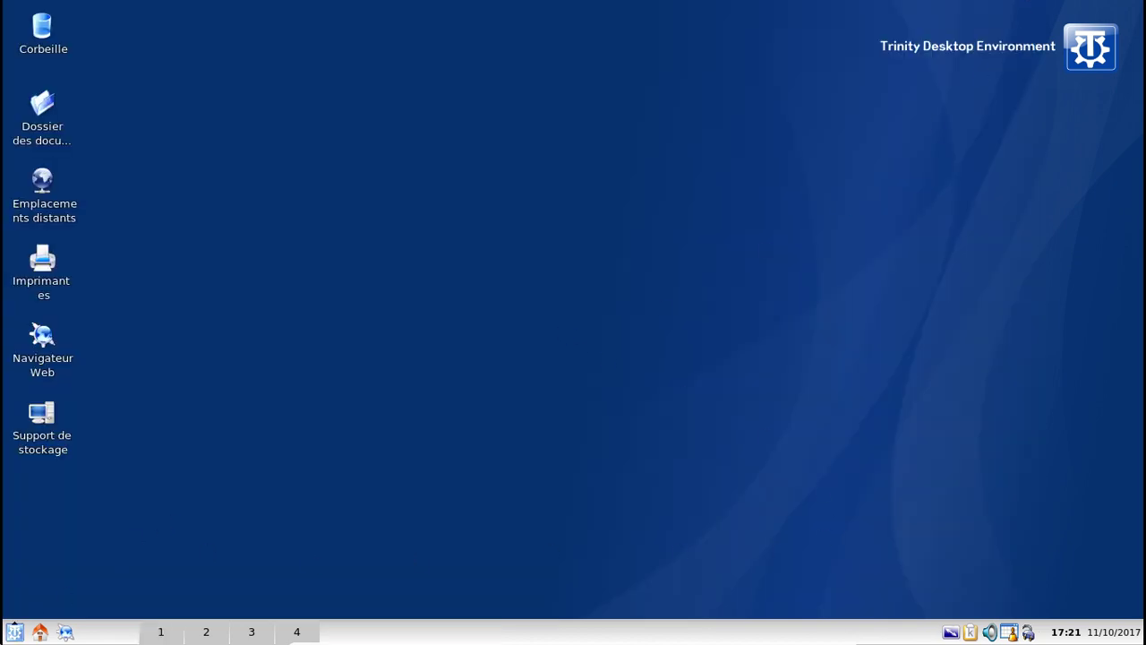
Step: Launch the Kaboodle media player from the Multimédia applications, view its À propos information and close the player
click(13, 633)
mouse_move(116, 384)
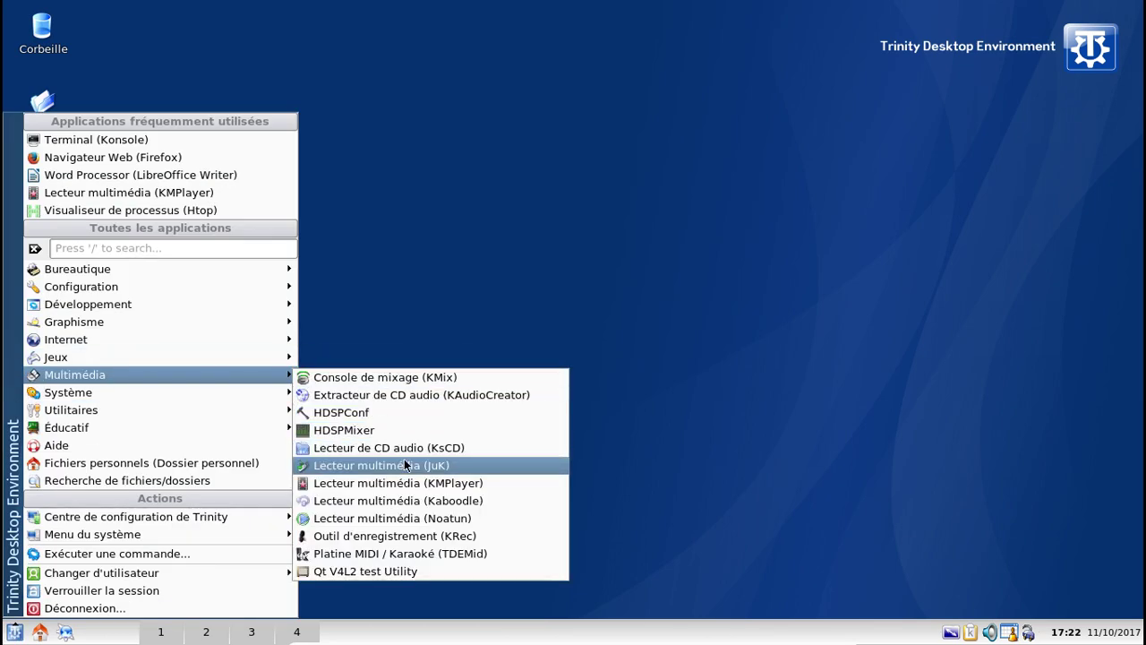
click(413, 502)
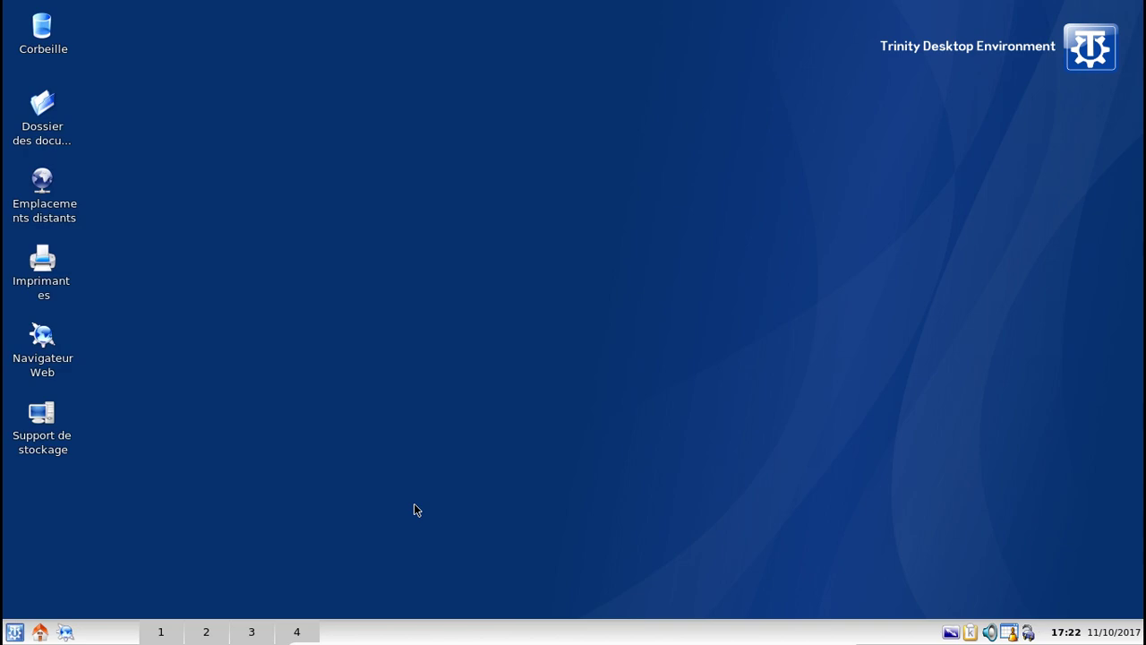
click(209, 40)
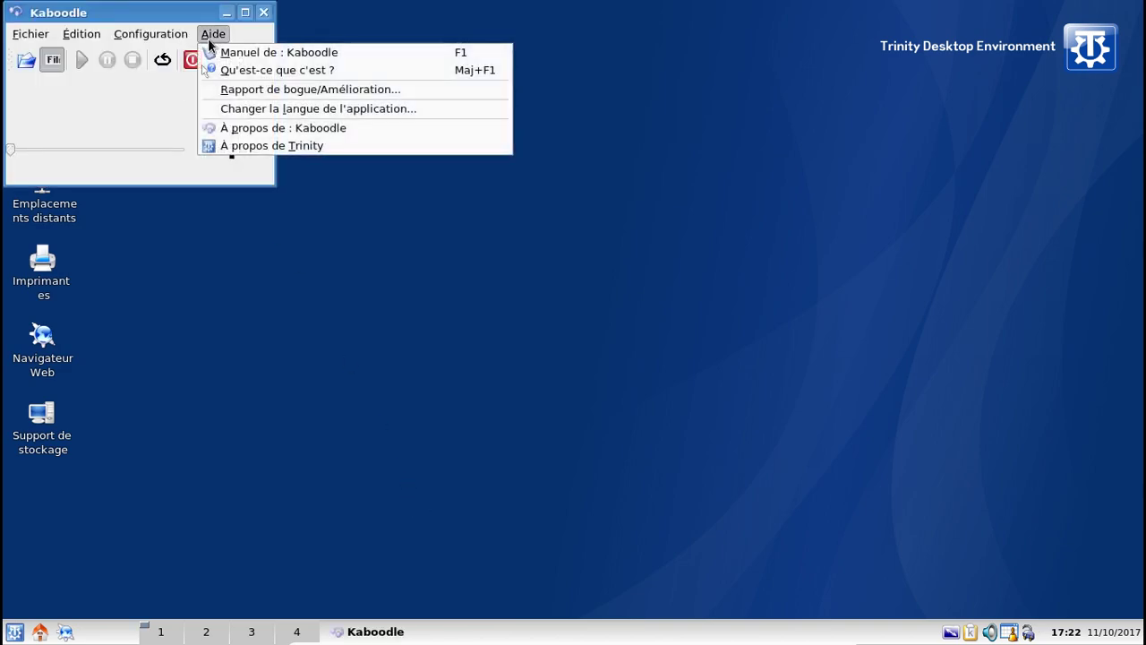
click(281, 130)
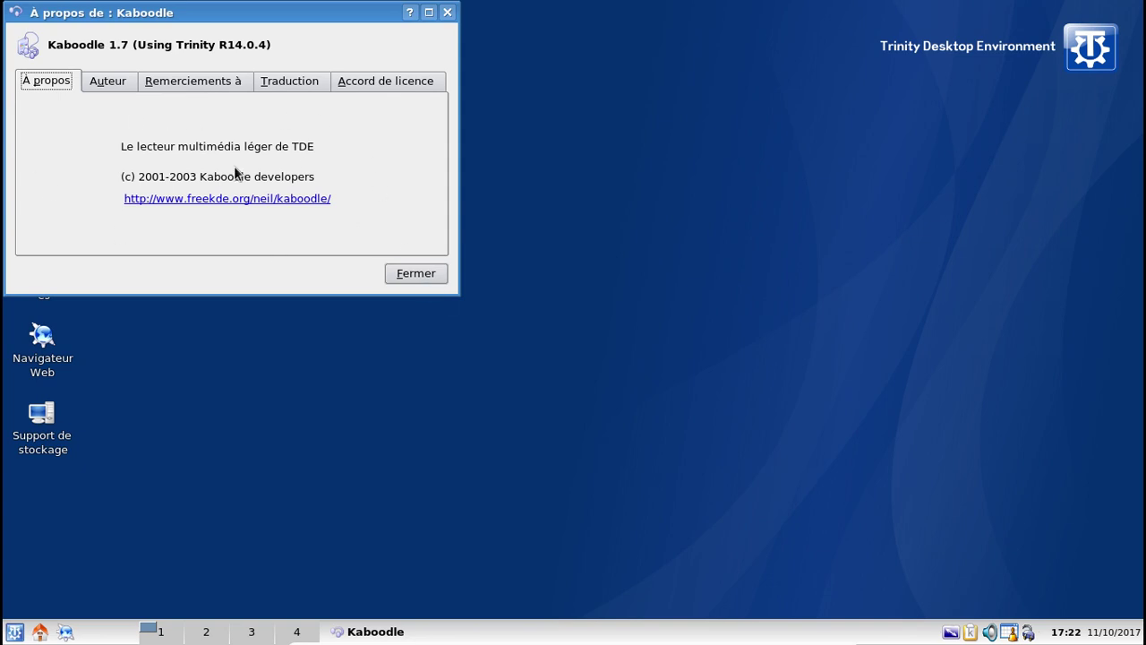
click(418, 274)
click(263, 13)
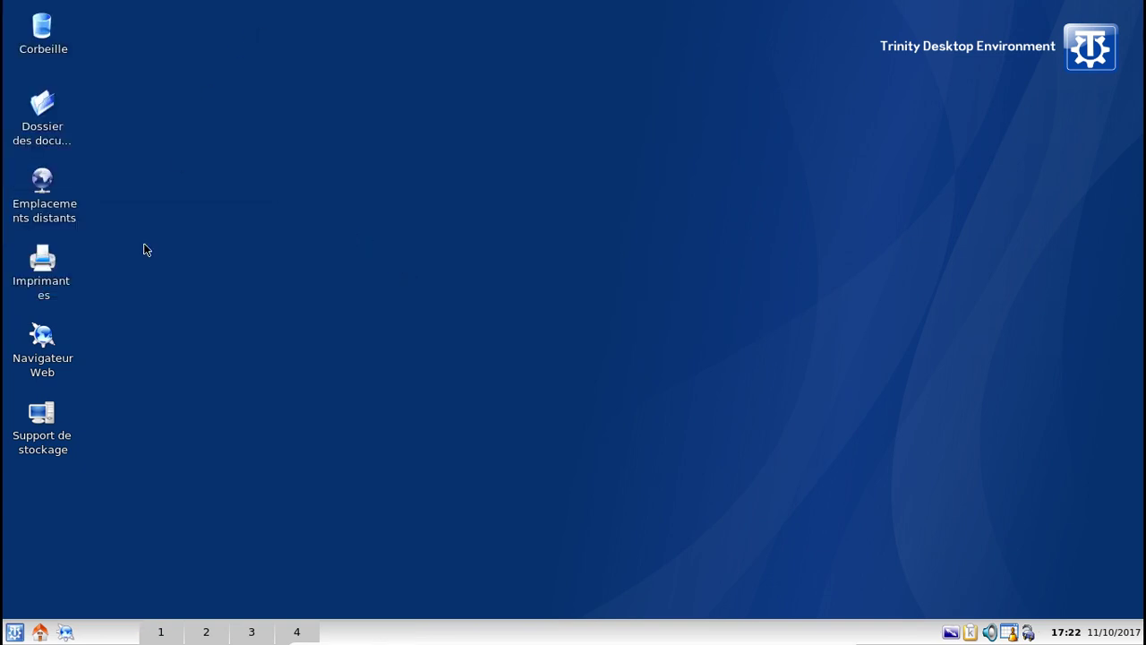
Step: Launch the Kopete instant messenger from the Internet applications and cancel its initial account setup wizard
click(15, 632)
mouse_move(162, 433)
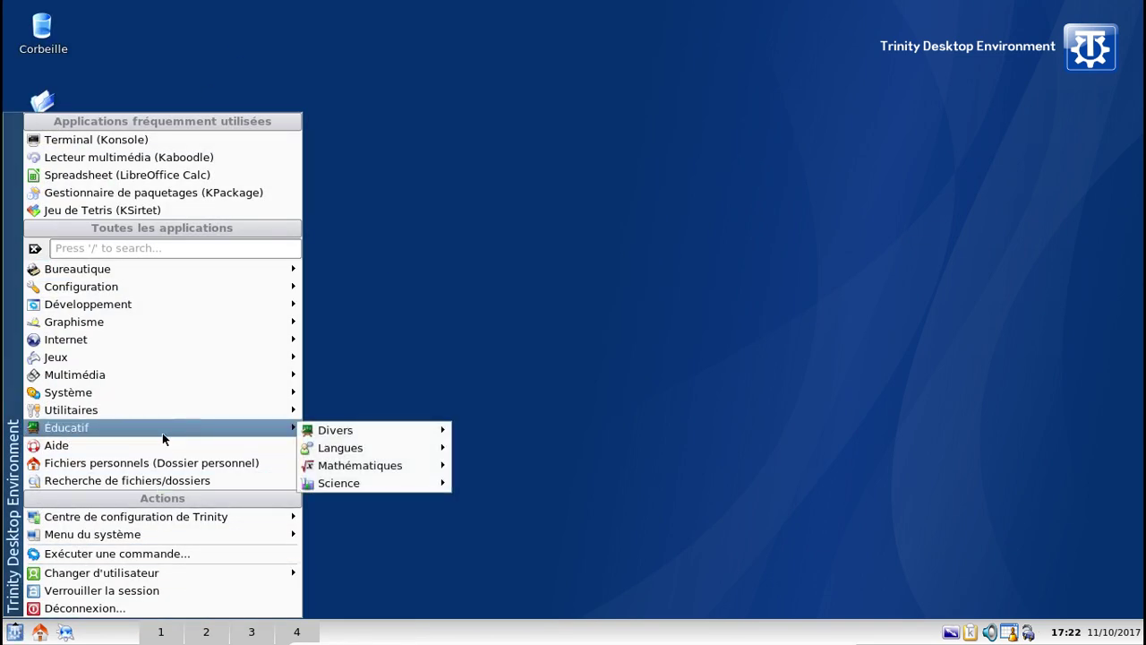
mouse_move(243, 388)
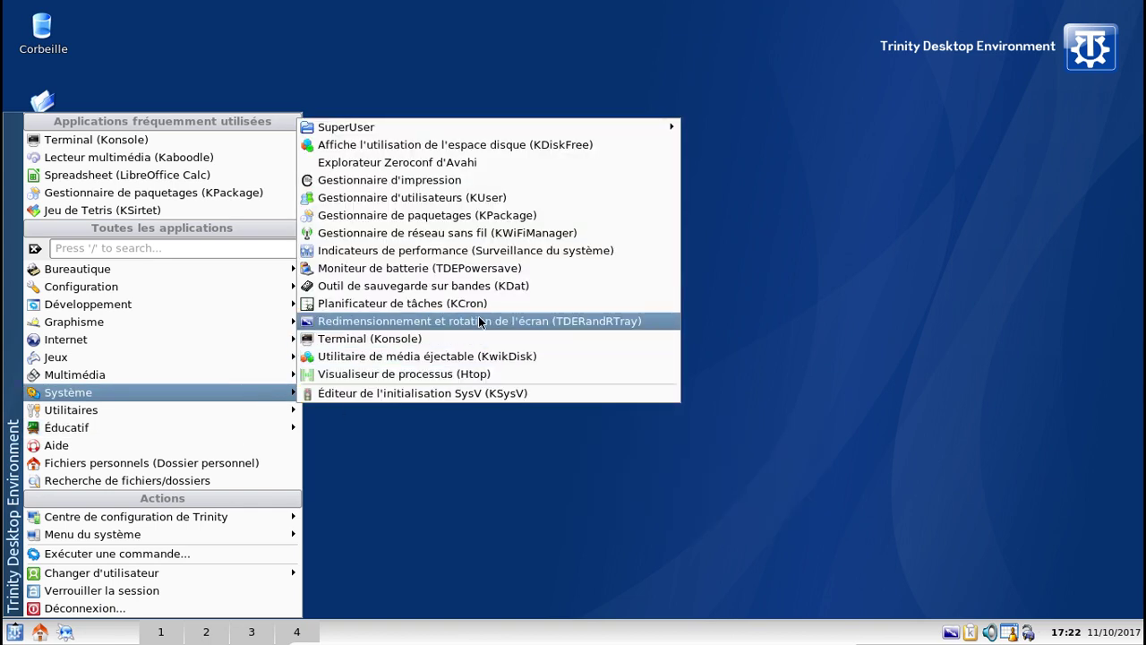
mouse_move(173, 345)
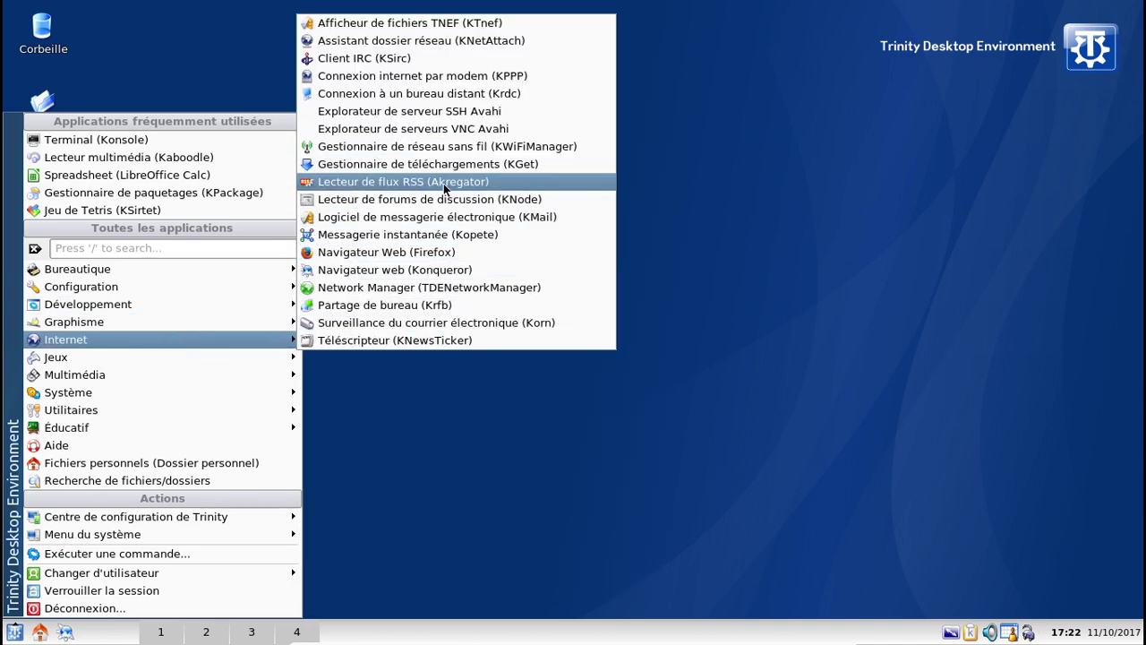
click(413, 237)
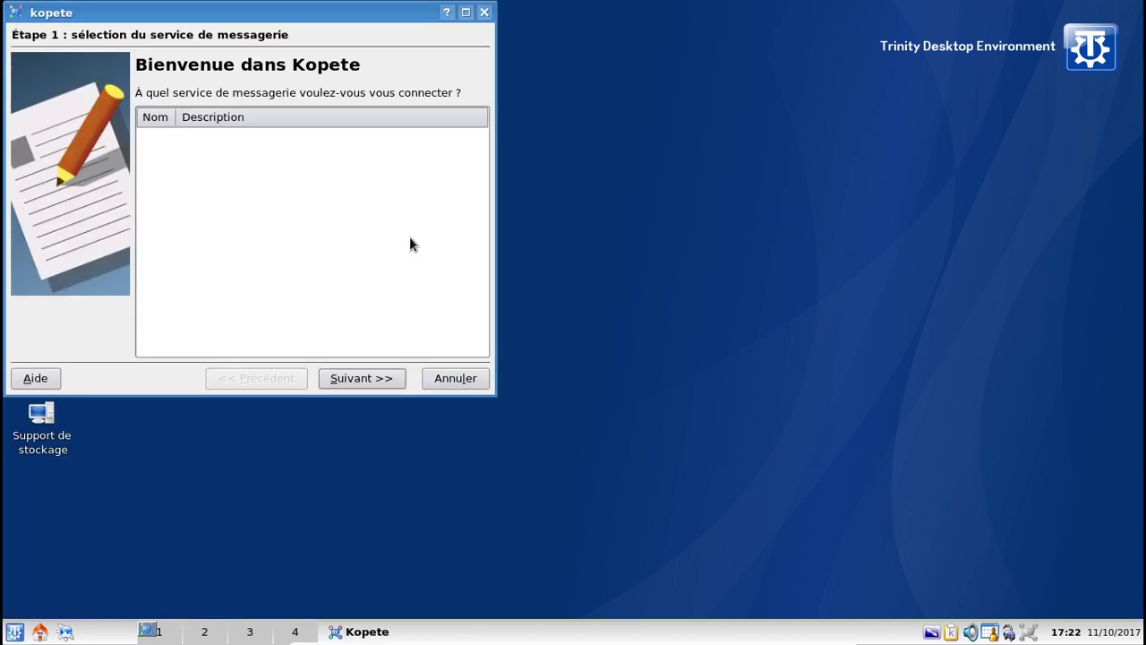
click(369, 381)
click(284, 378)
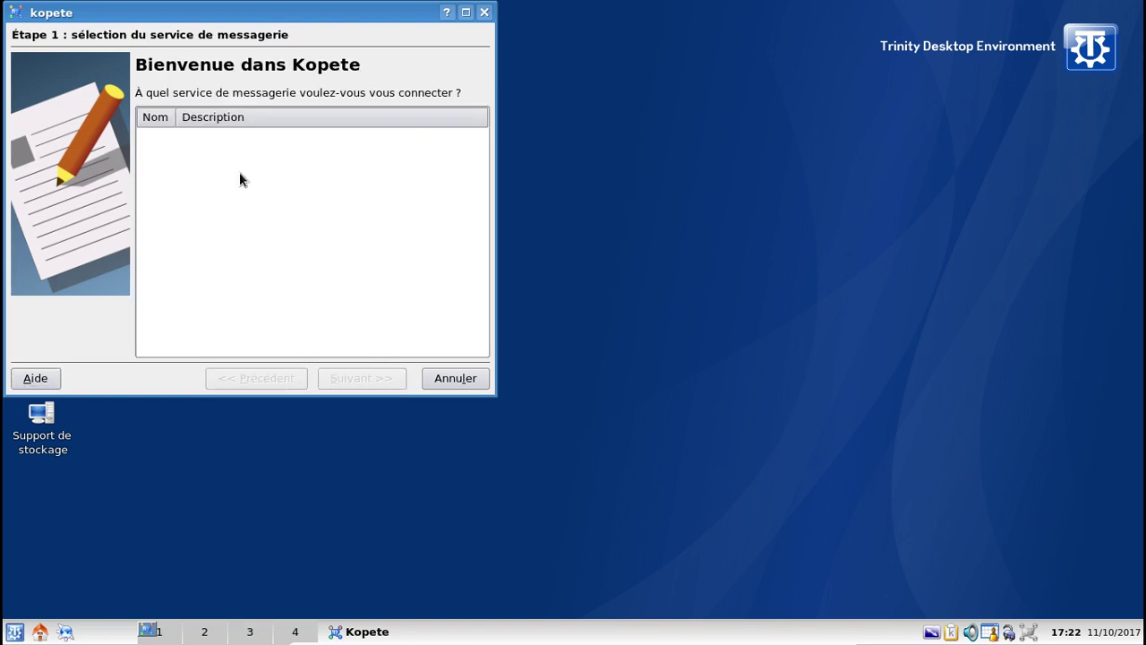
click(461, 381)
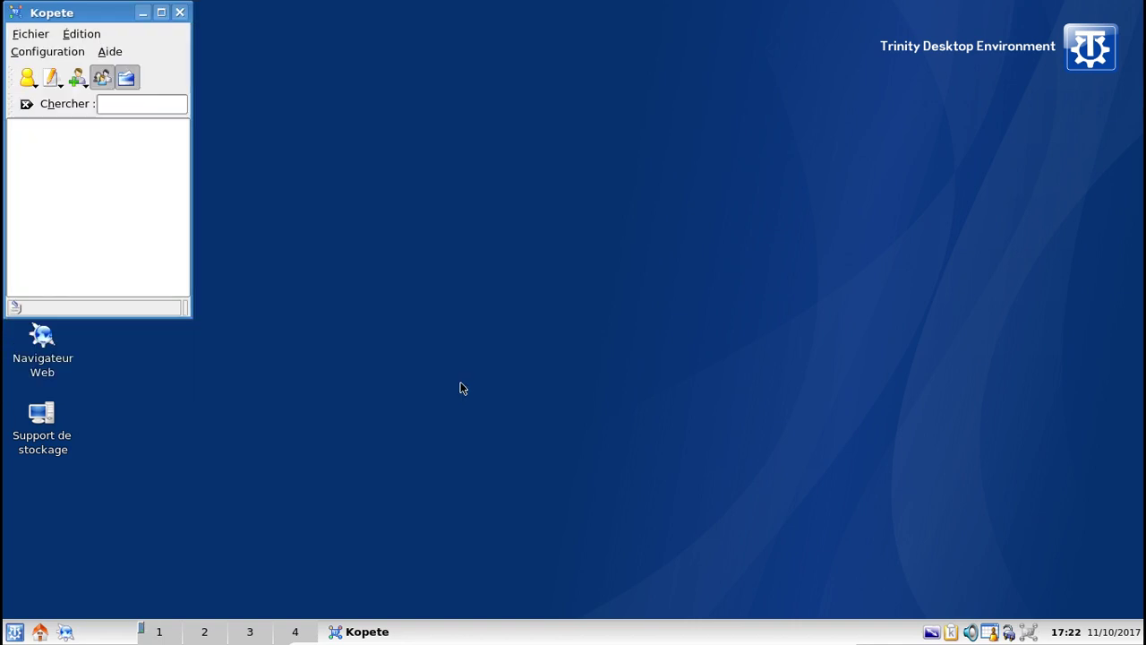
Step: View the À propos information of Kopete and close it
click(109, 51)
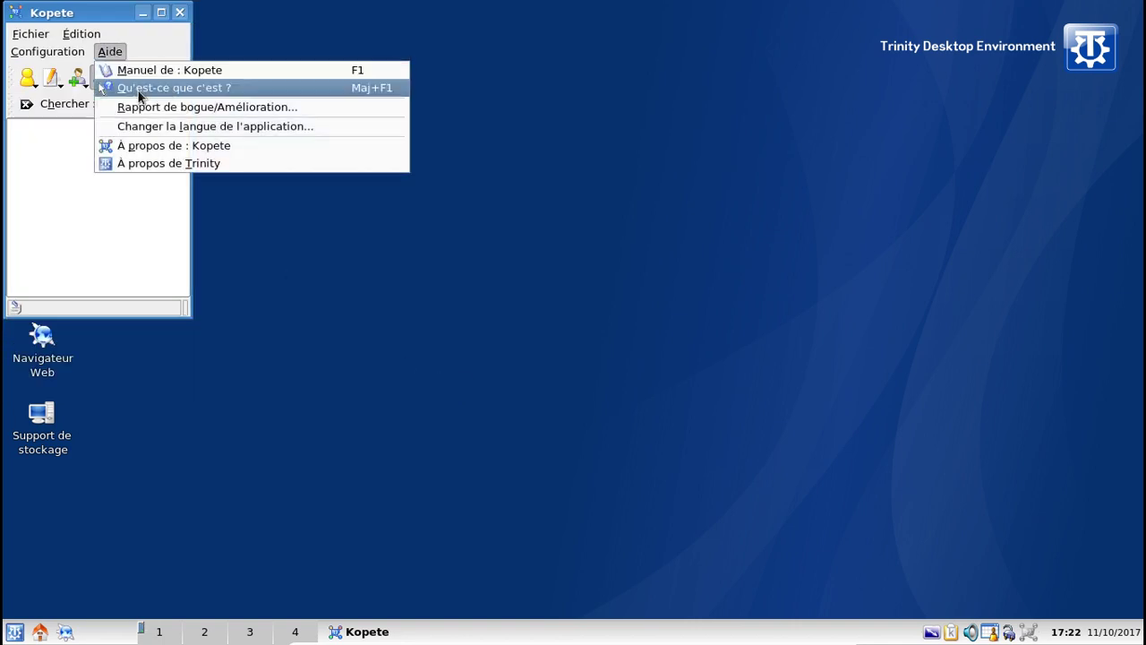
click(181, 148)
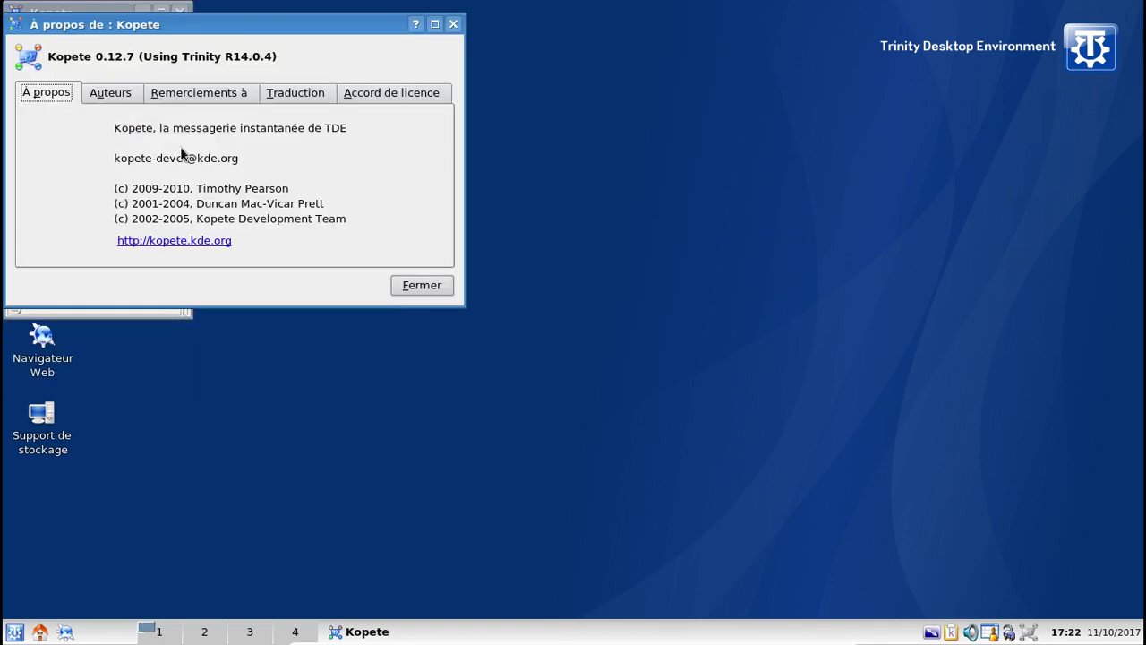
click(421, 285)
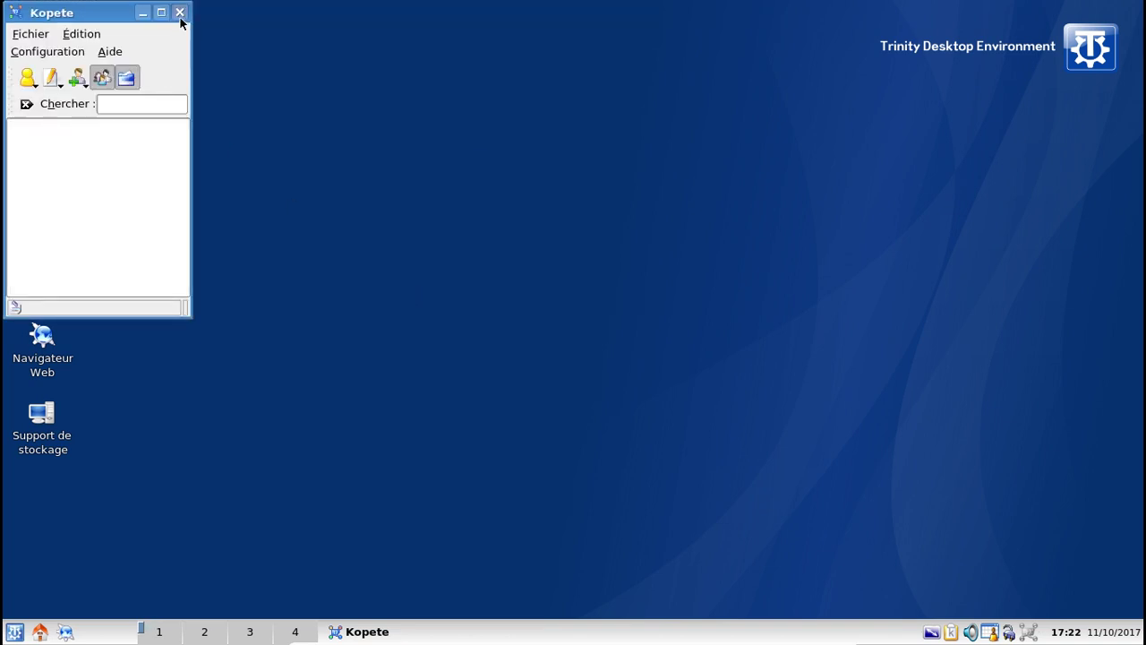
Step: Try to add a new account in Kopete's Comptes settings without choosing a messaging service, and close the configuration
click(30, 78)
click(38, 54)
click(38, 54)
mouse_move(54, 72)
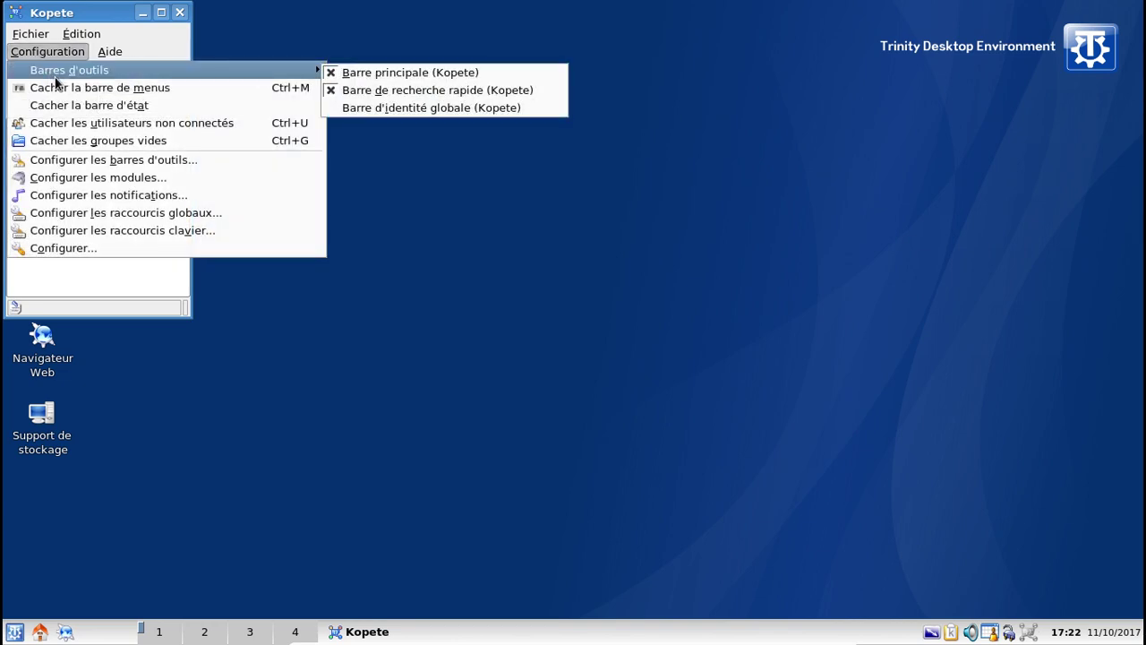
click(90, 248)
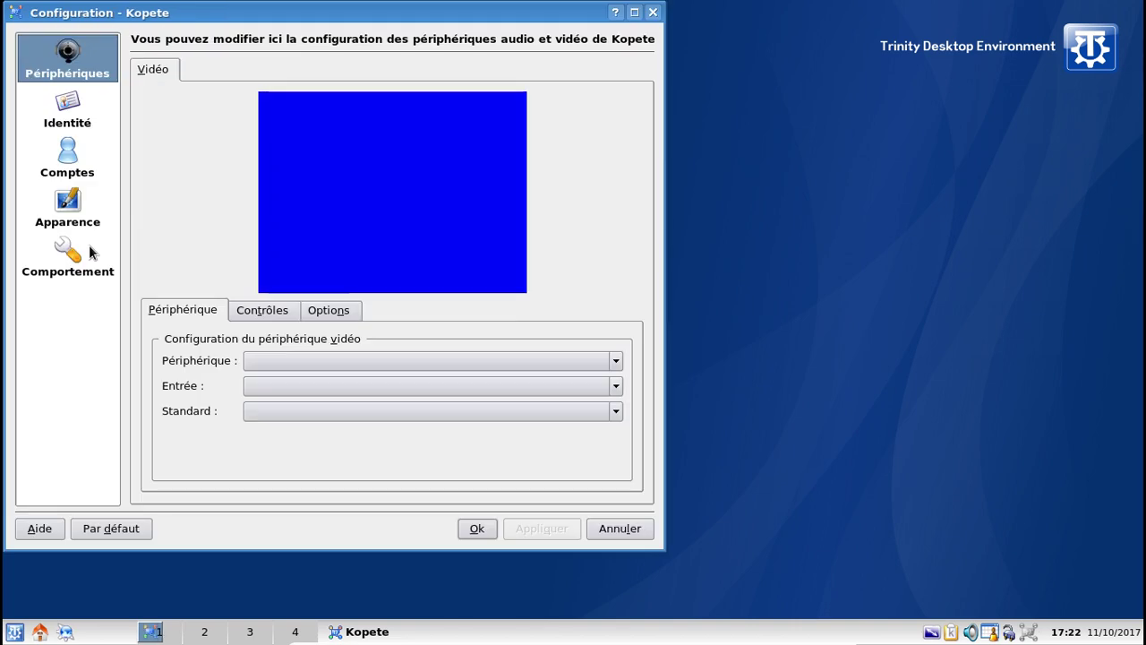
click(86, 168)
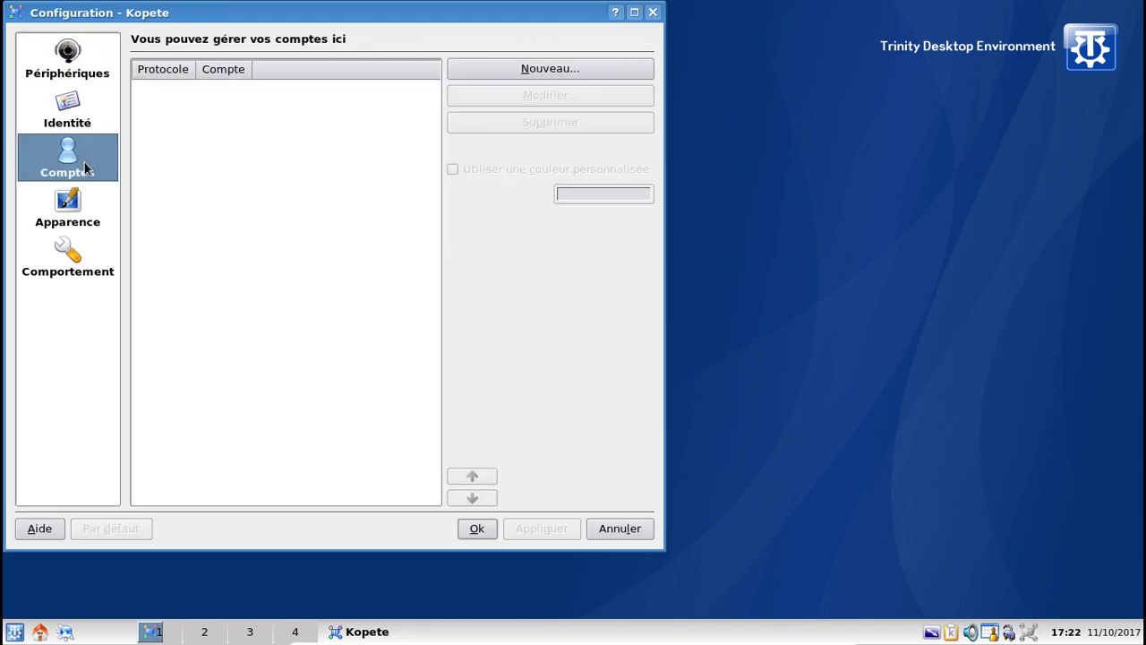
click(566, 72)
key(Return)
click(453, 473)
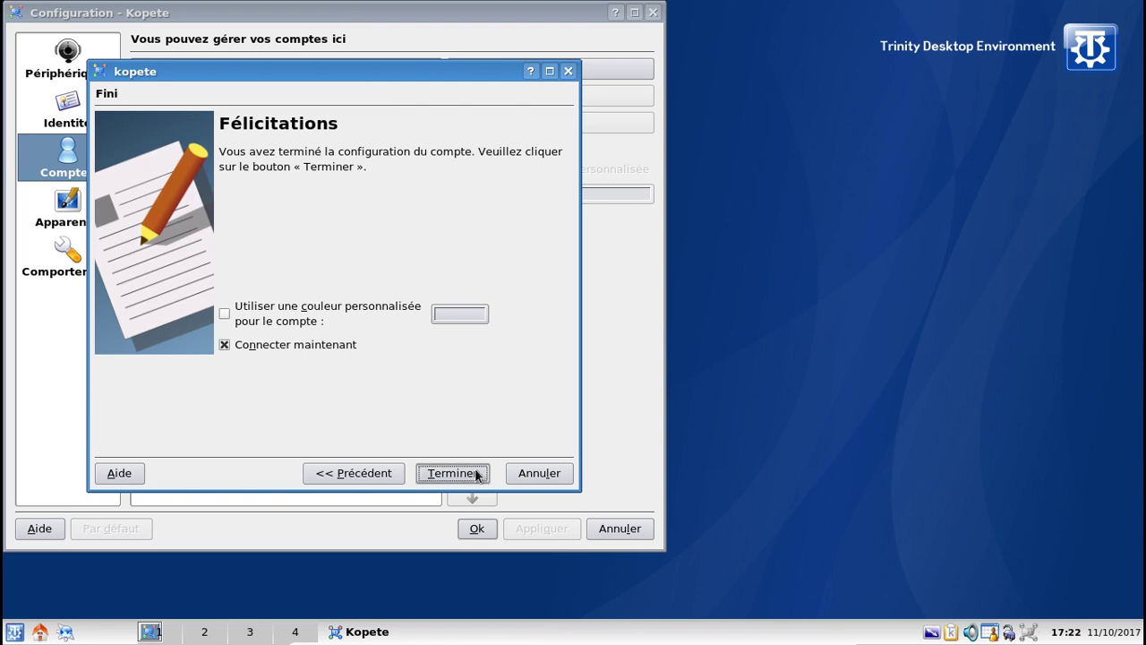
click(653, 12)
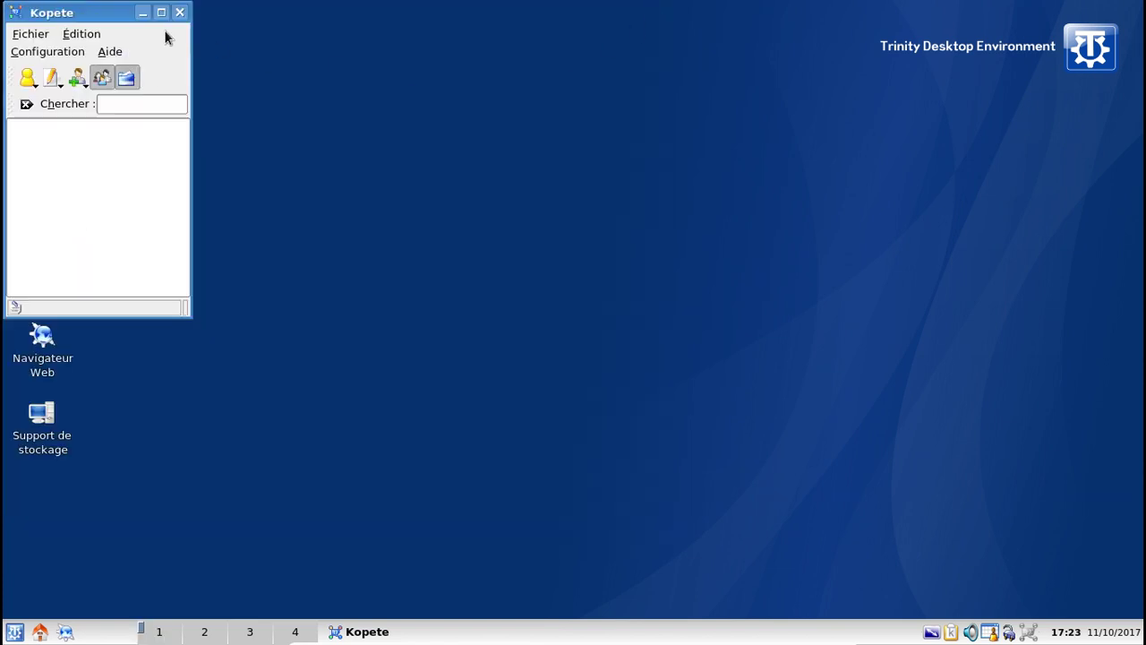
Step: Close the Kopete window and quit the messenger completely from the system tray
click(179, 13)
click(237, 219)
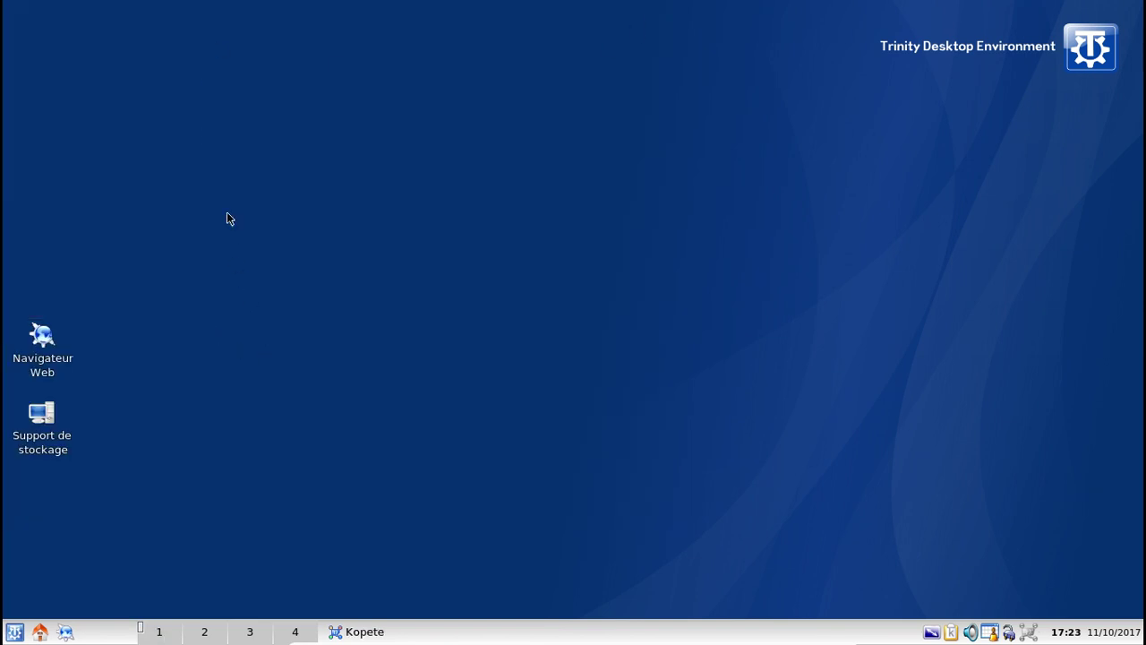
right_click(991, 634)
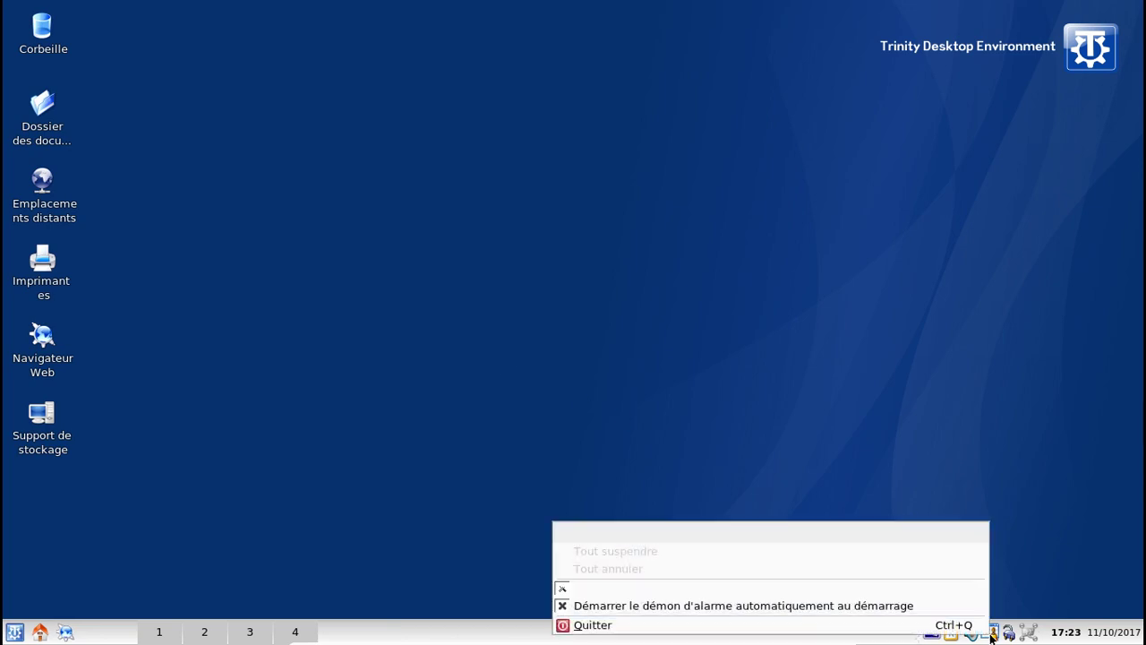
click(738, 388)
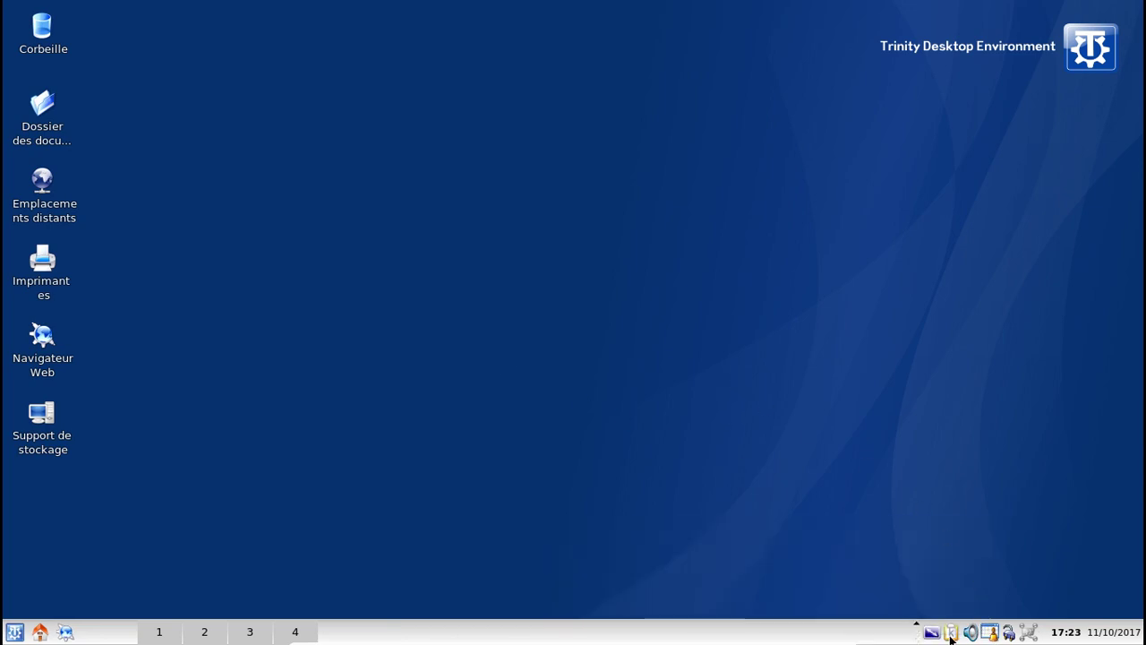
right_click(1028, 632)
click(974, 626)
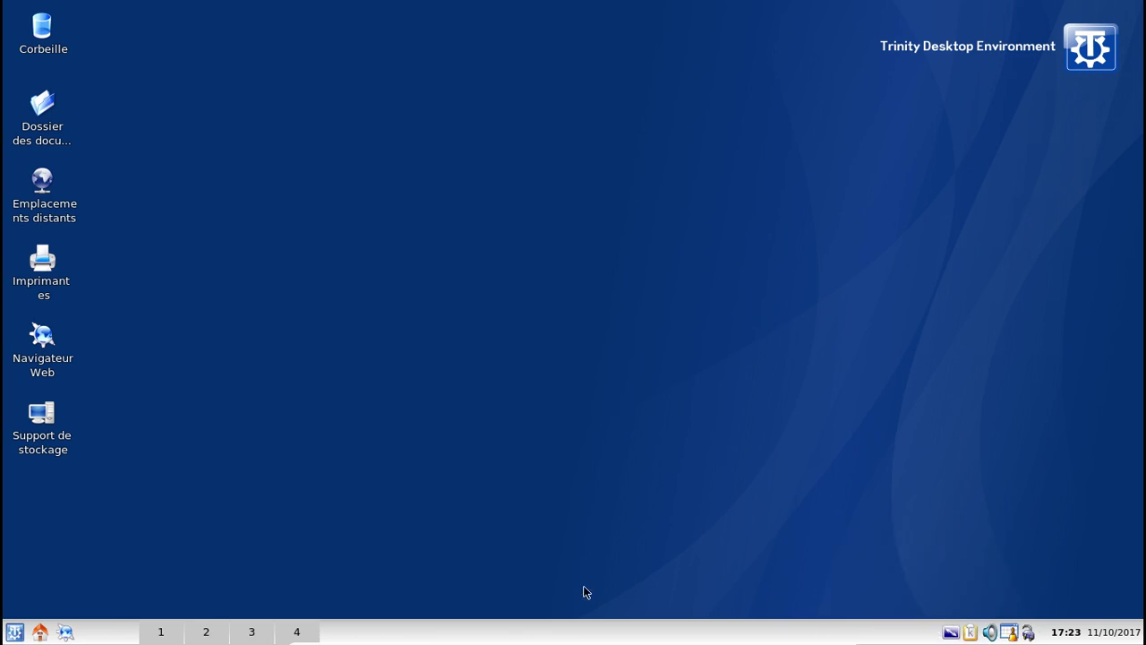
Step: Look through the Trinity configuration centre and application categories, and shut down the computer
click(13, 632)
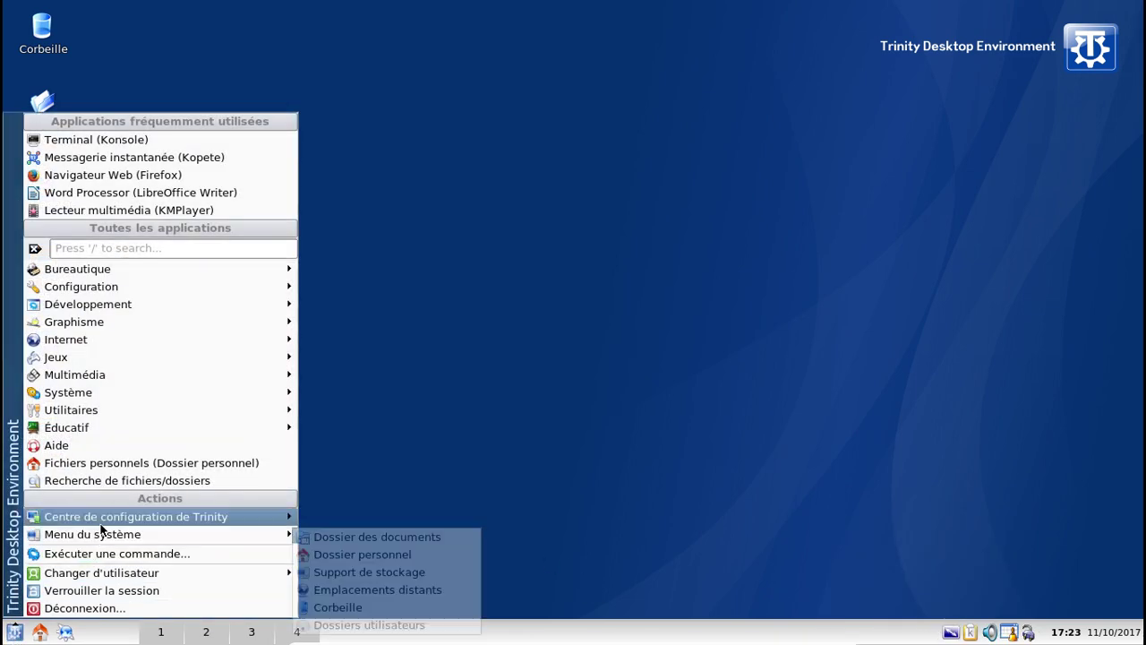
mouse_move(250, 519)
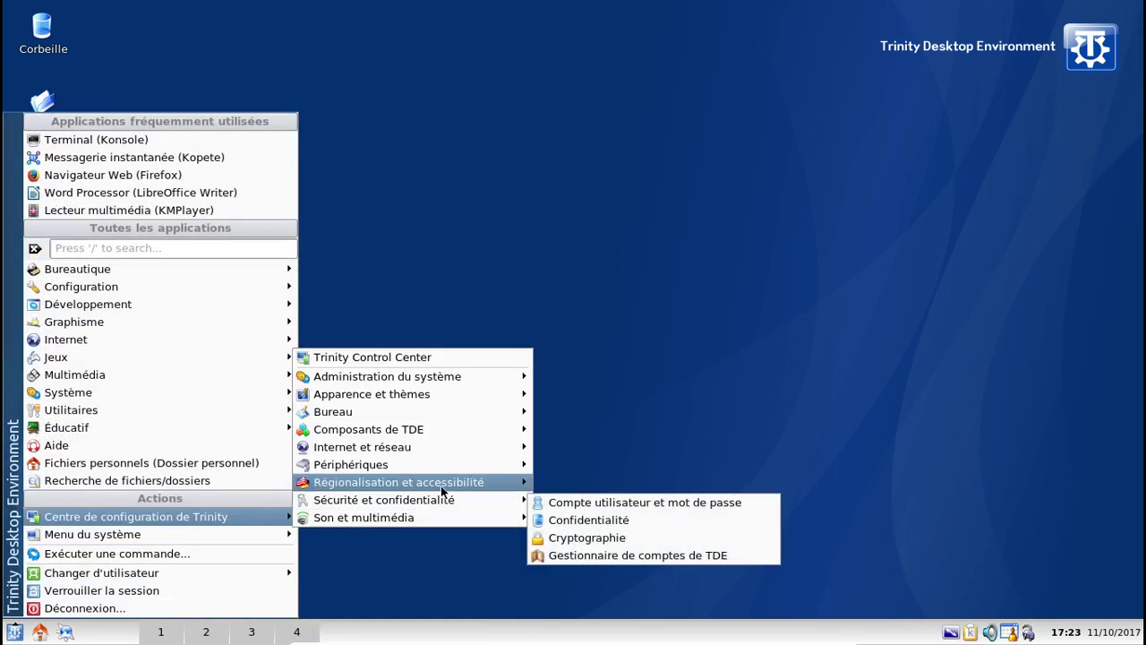
mouse_move(438, 484)
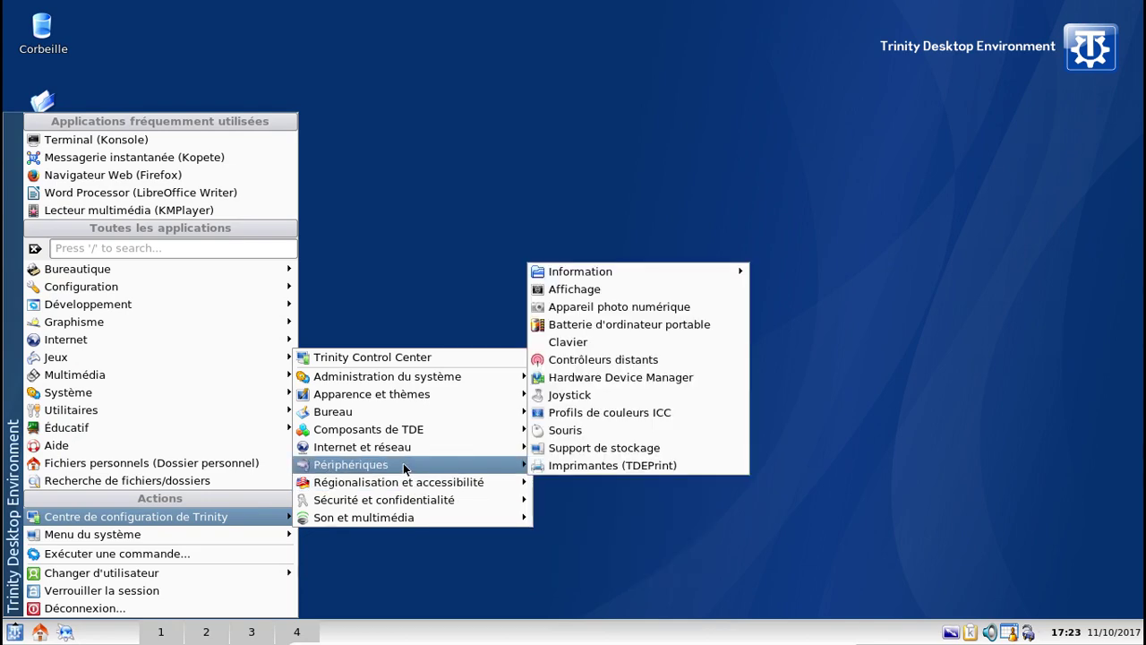
mouse_move(161, 434)
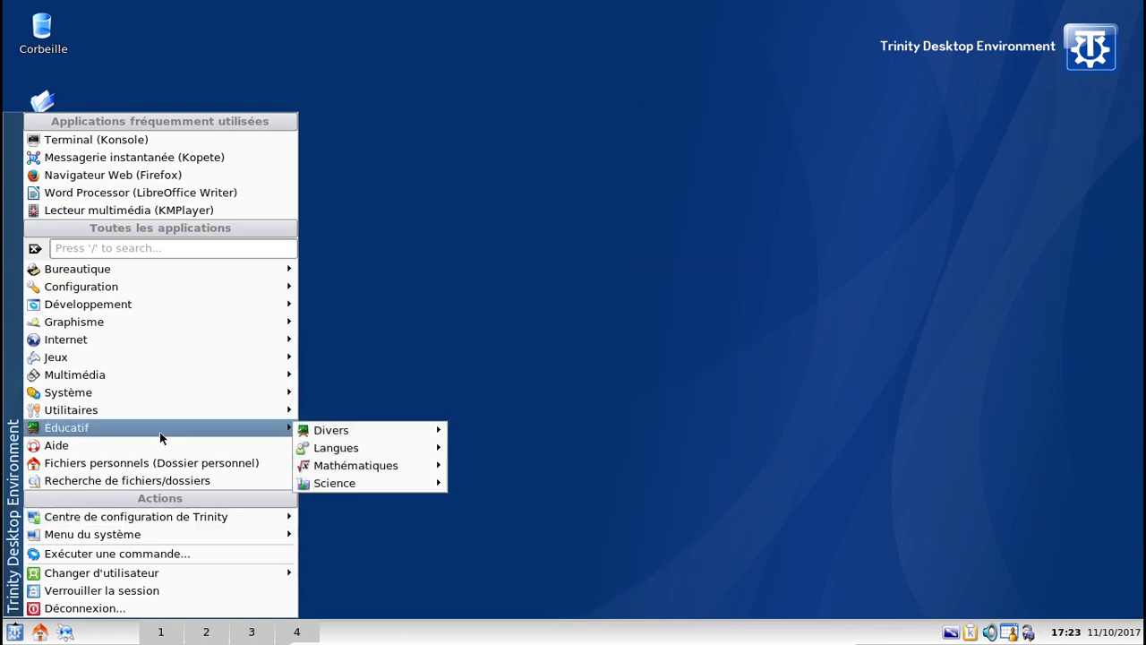
mouse_move(159, 412)
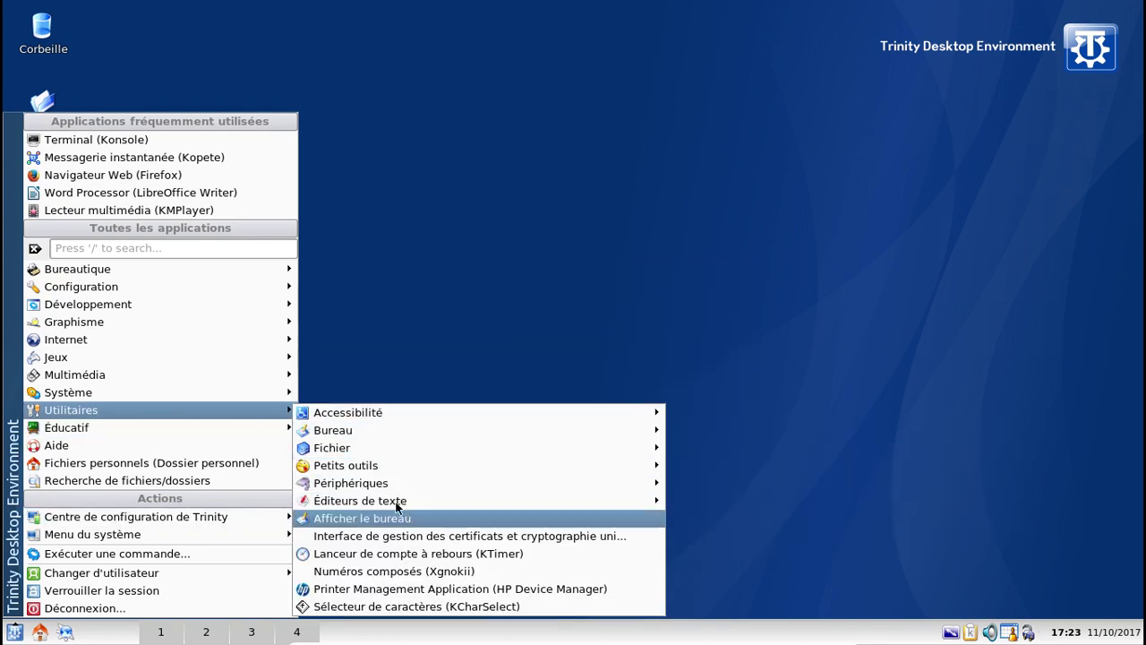
mouse_move(120, 341)
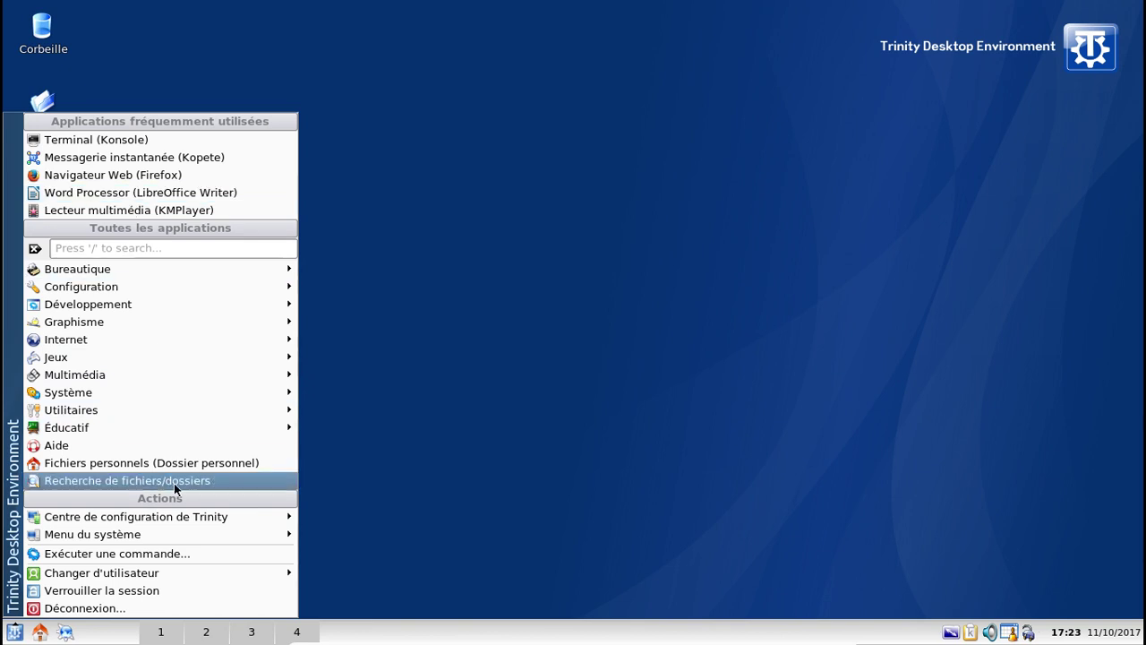
click(179, 609)
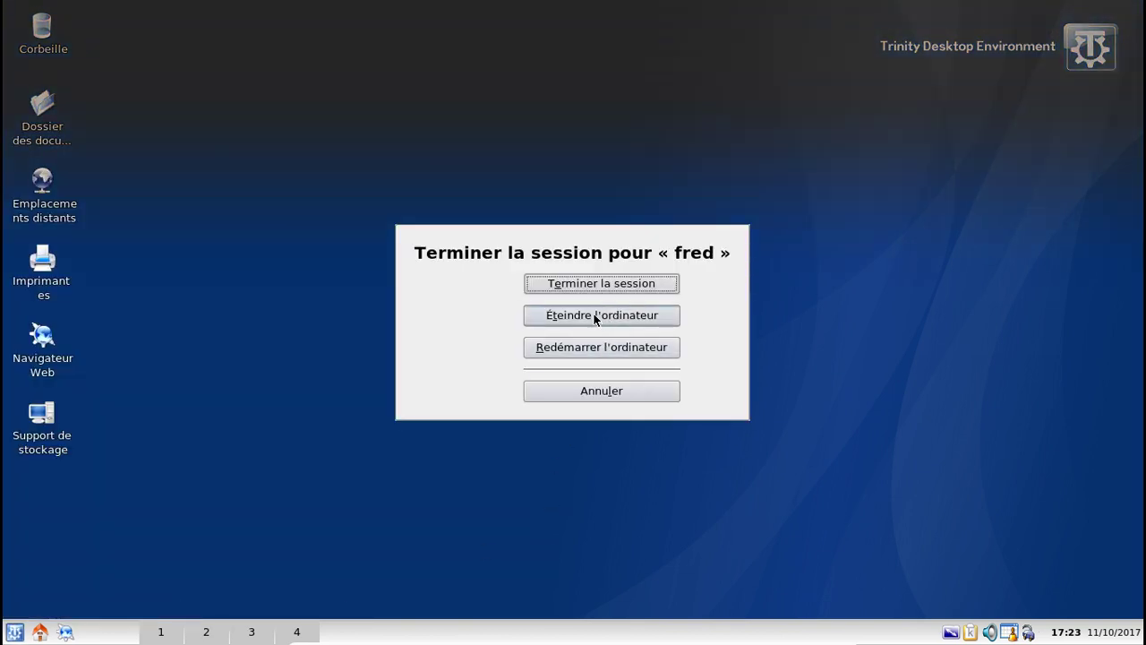
click(594, 315)
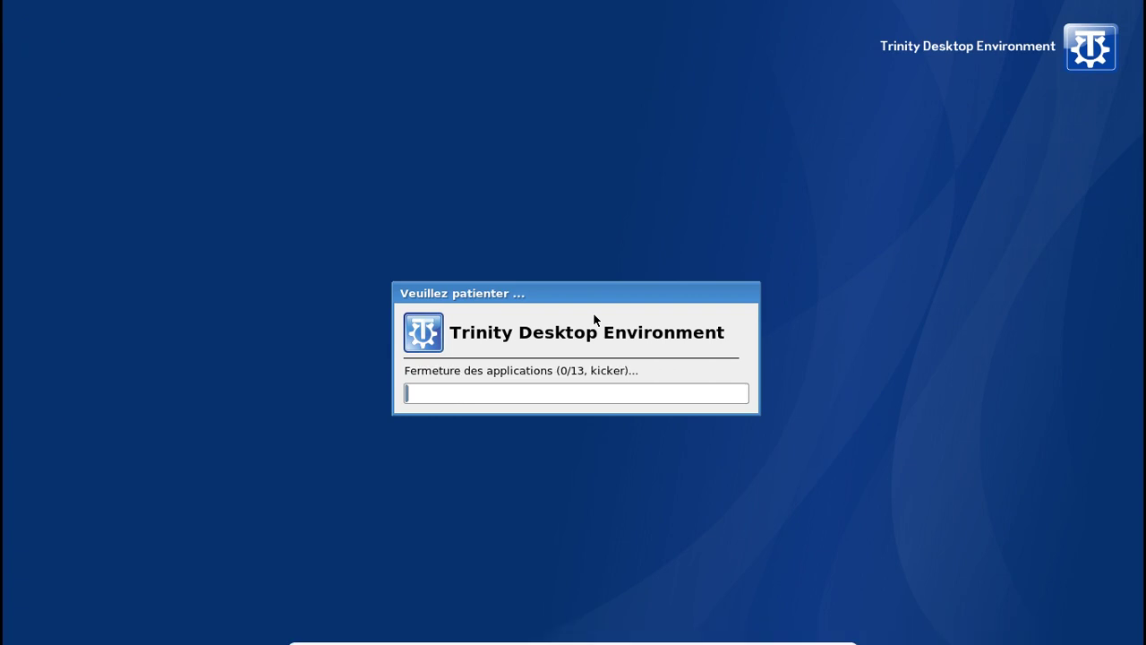